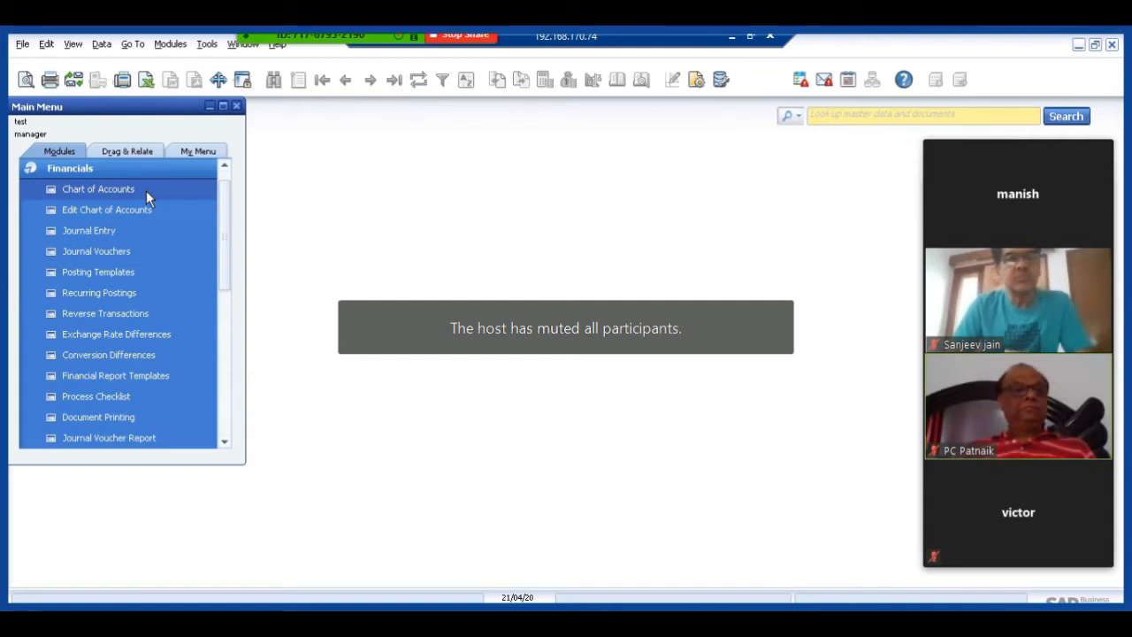
Open the Chart of Accounts, browse the Liability, Asset and Revenue drawers, and view the 420000 Miscellaneous Revenue account.
click(126, 191)
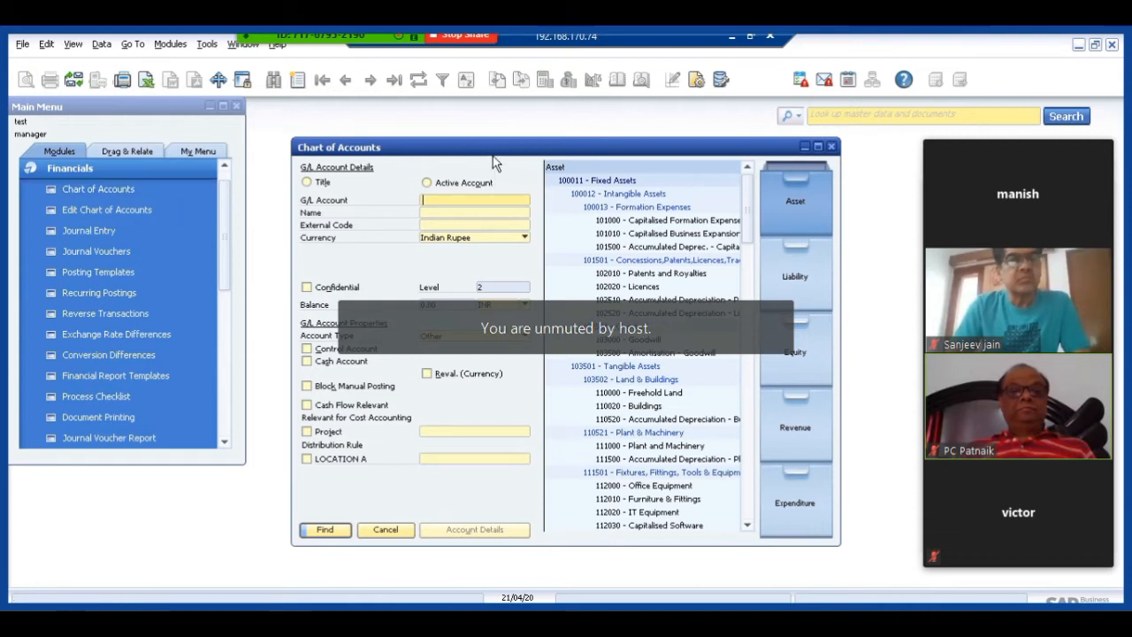
drag(493, 156, 337, 131)
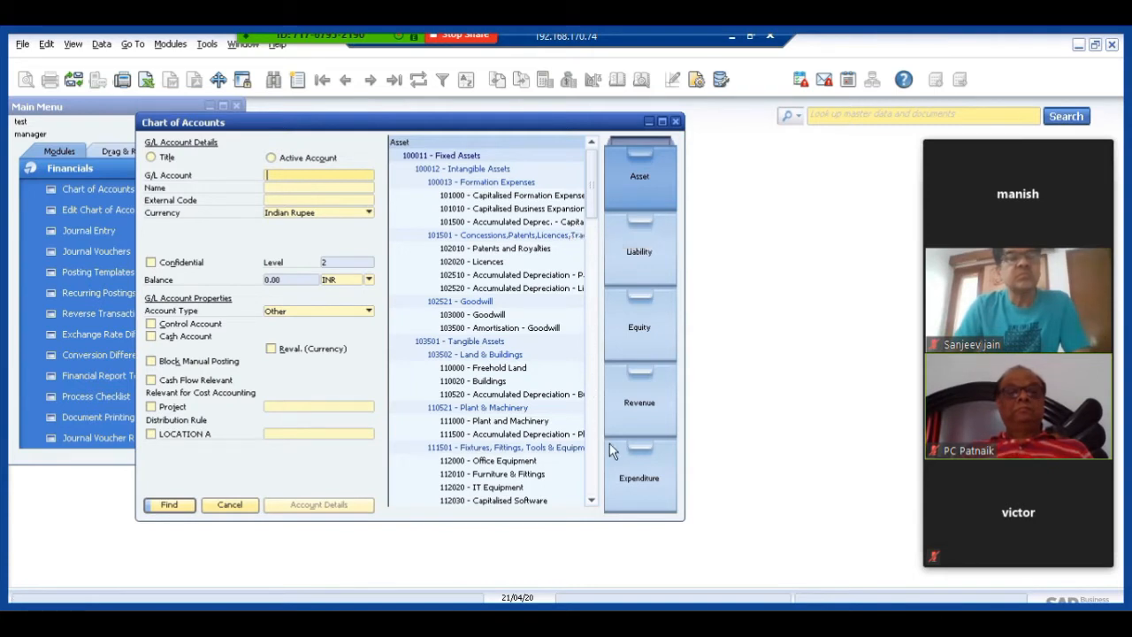
click(642, 249)
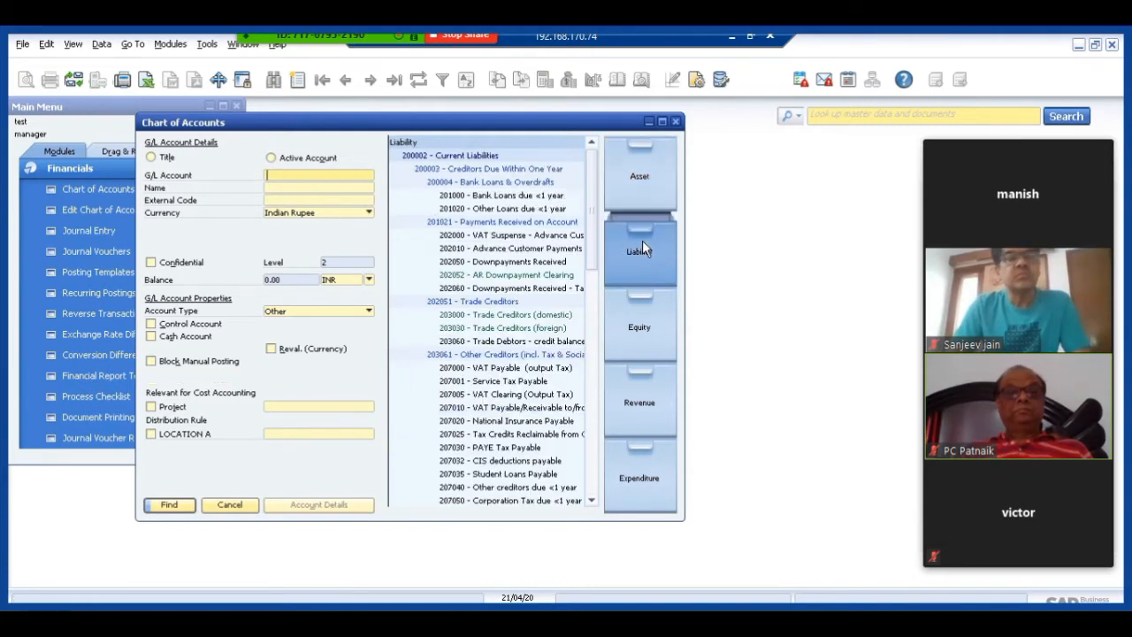
click(640, 187)
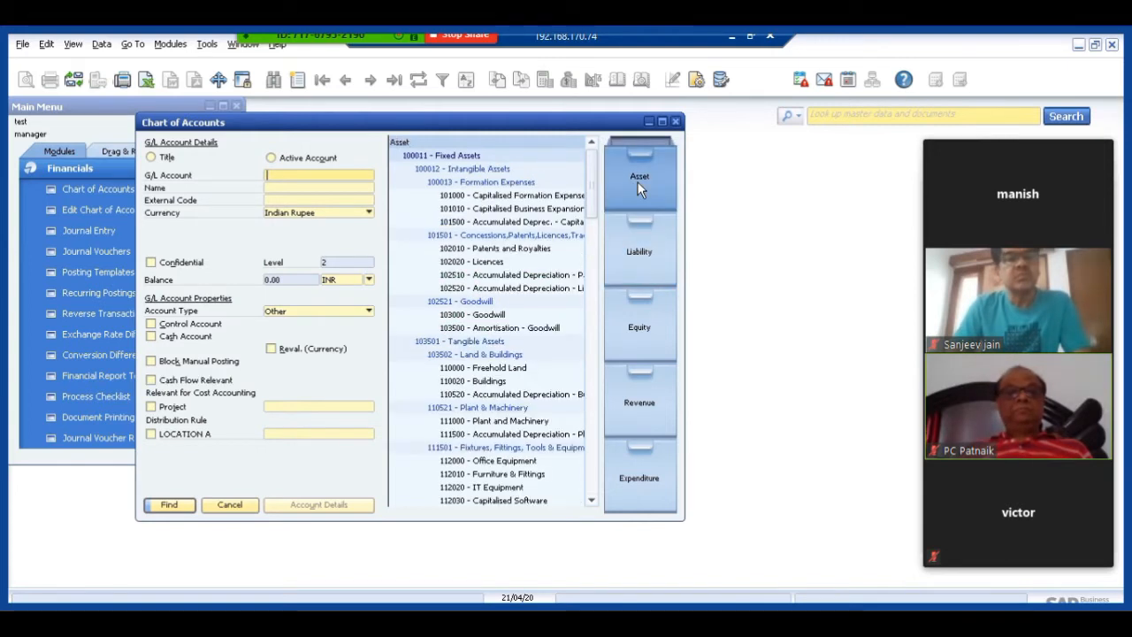
click(625, 395)
click(434, 328)
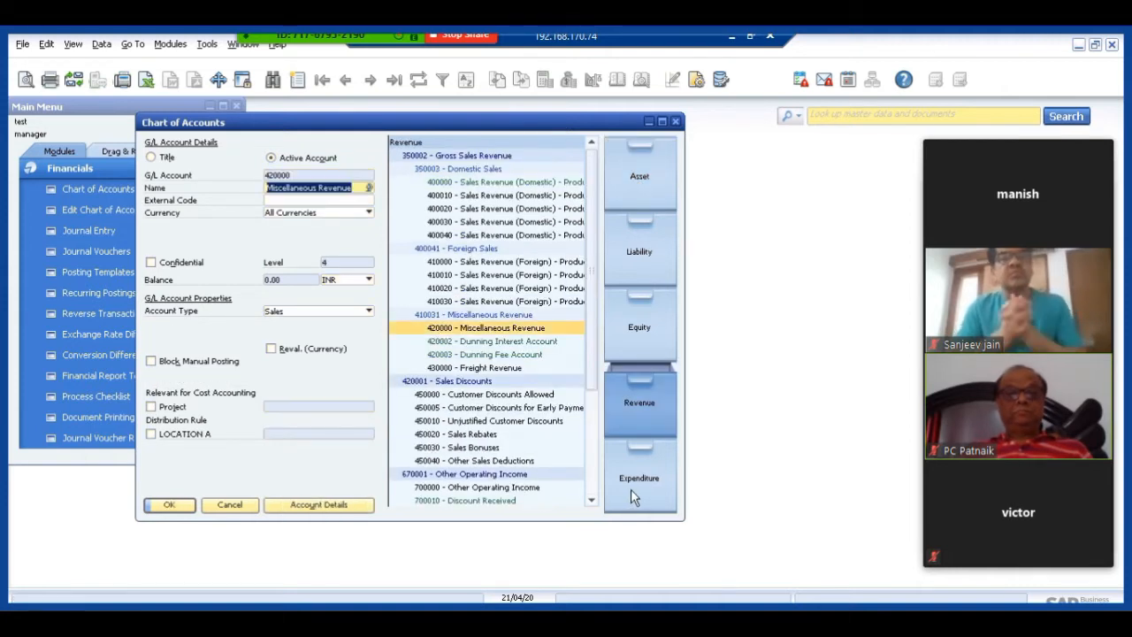
View the 506000 Labour Expense title under Expenditure and the 101500 account under Asset, and close the Chart of Accounts.
click(631, 489)
click(449, 474)
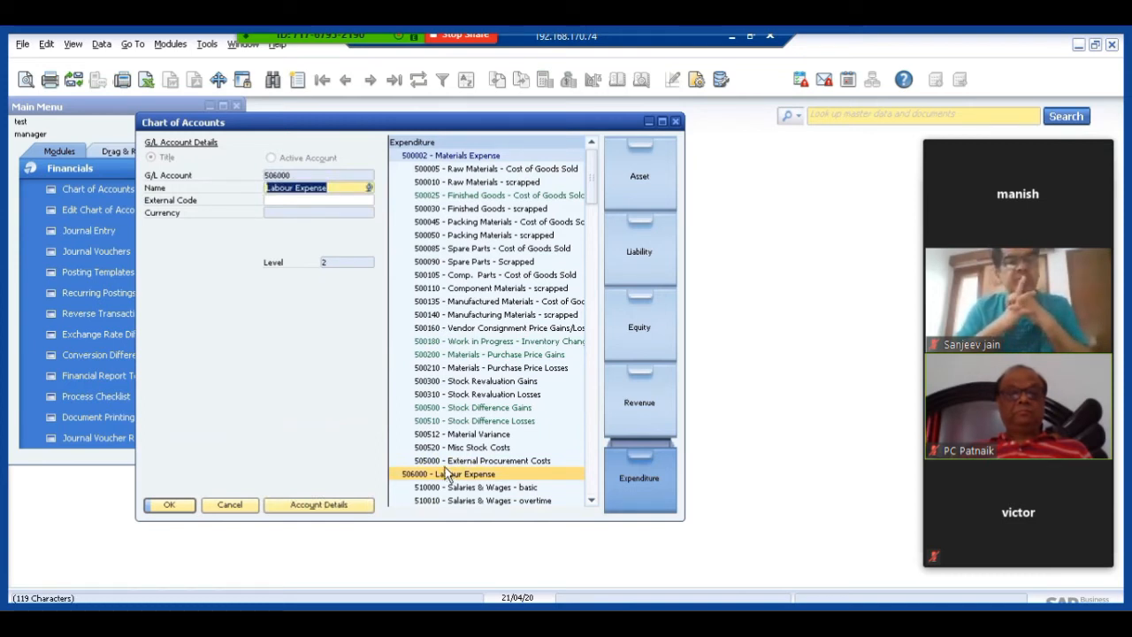
click(667, 179)
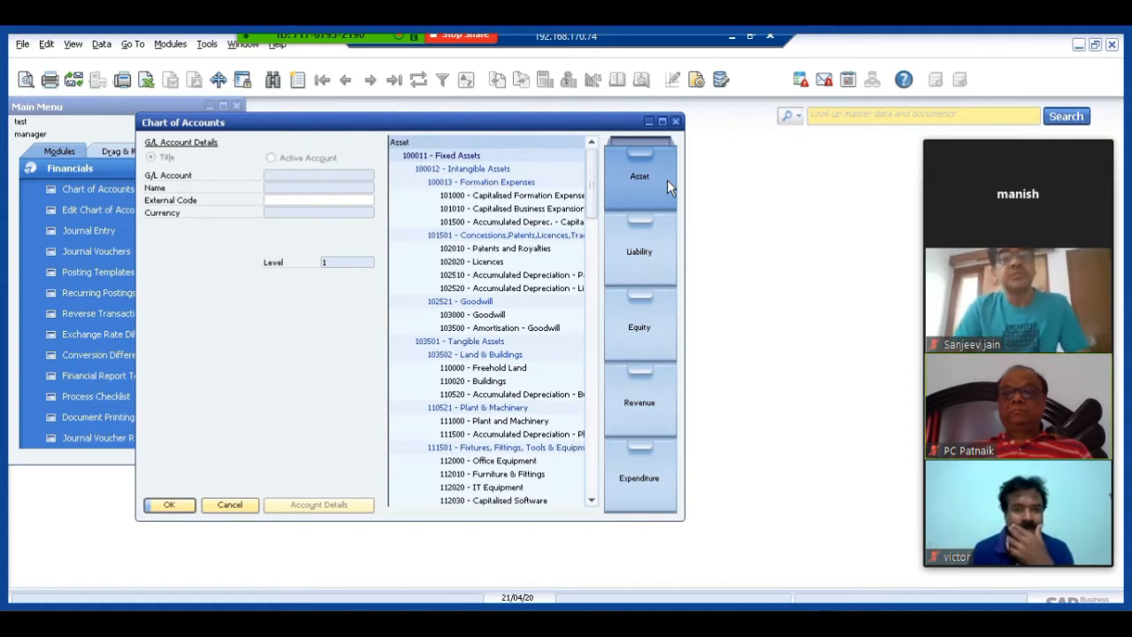
click(528, 225)
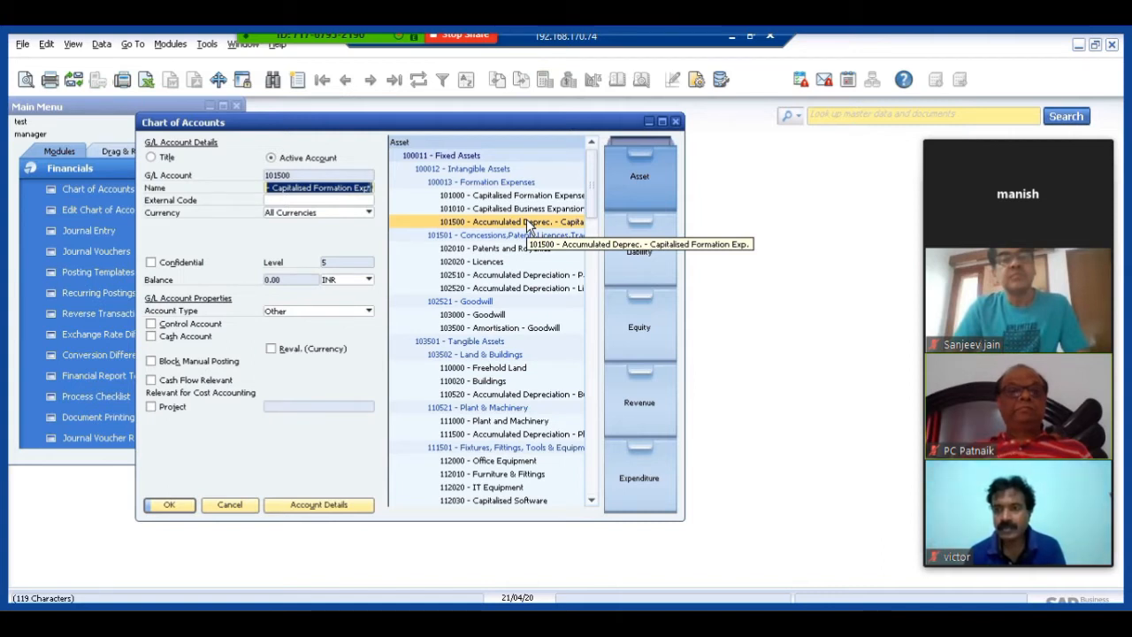
click(229, 506)
Open Edit Chart of Accounts with all five drawers selected and maximize its window.
click(89, 213)
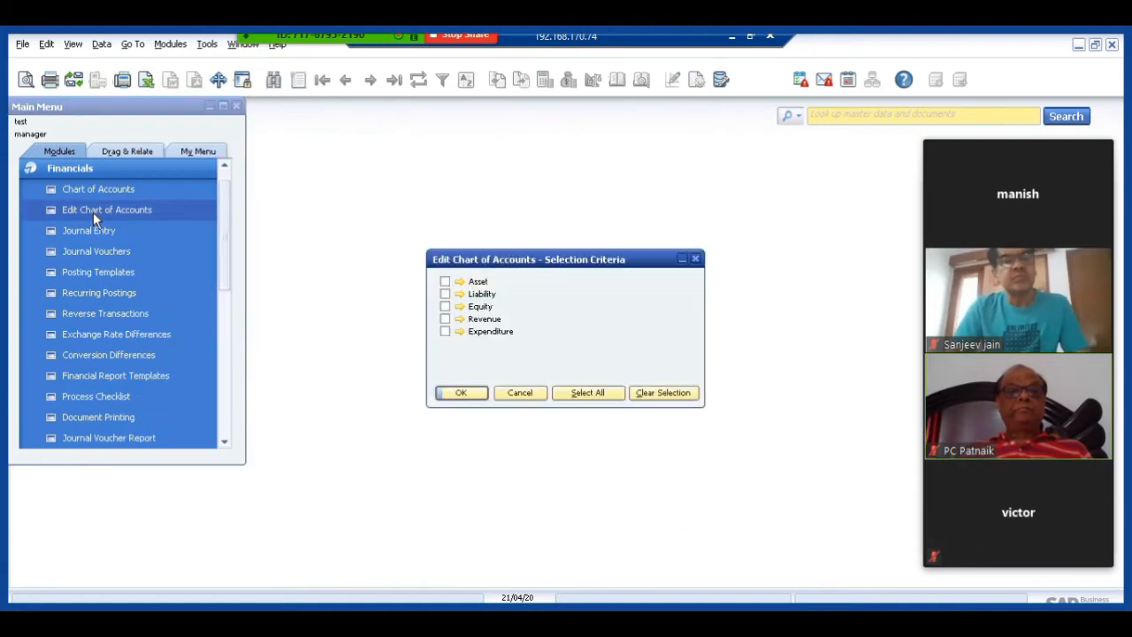
click(602, 392)
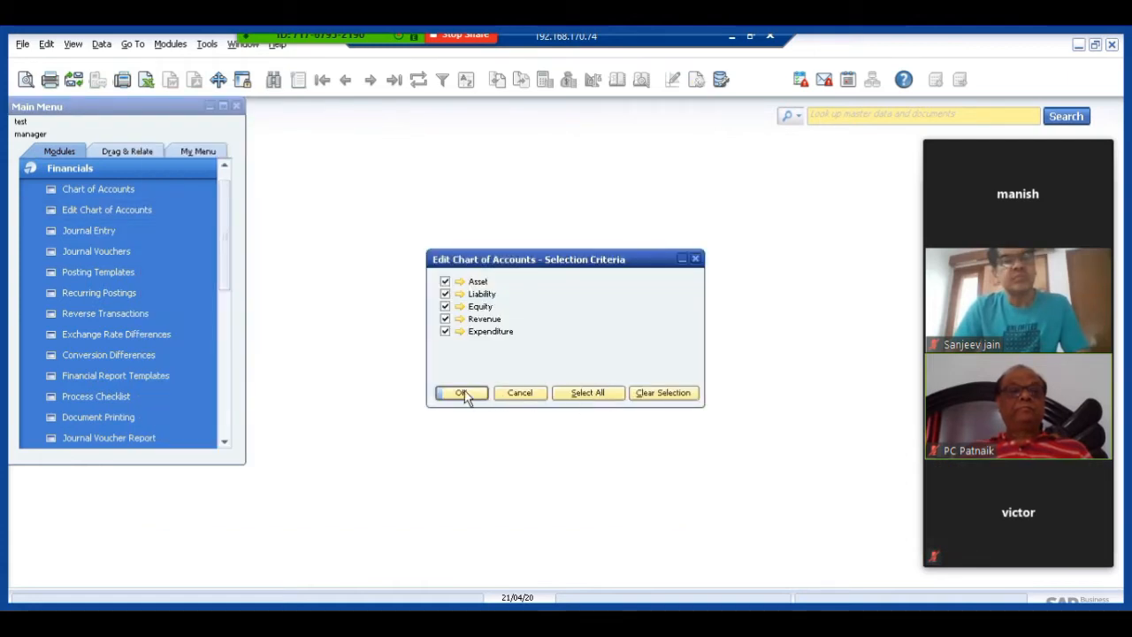
click(463, 393)
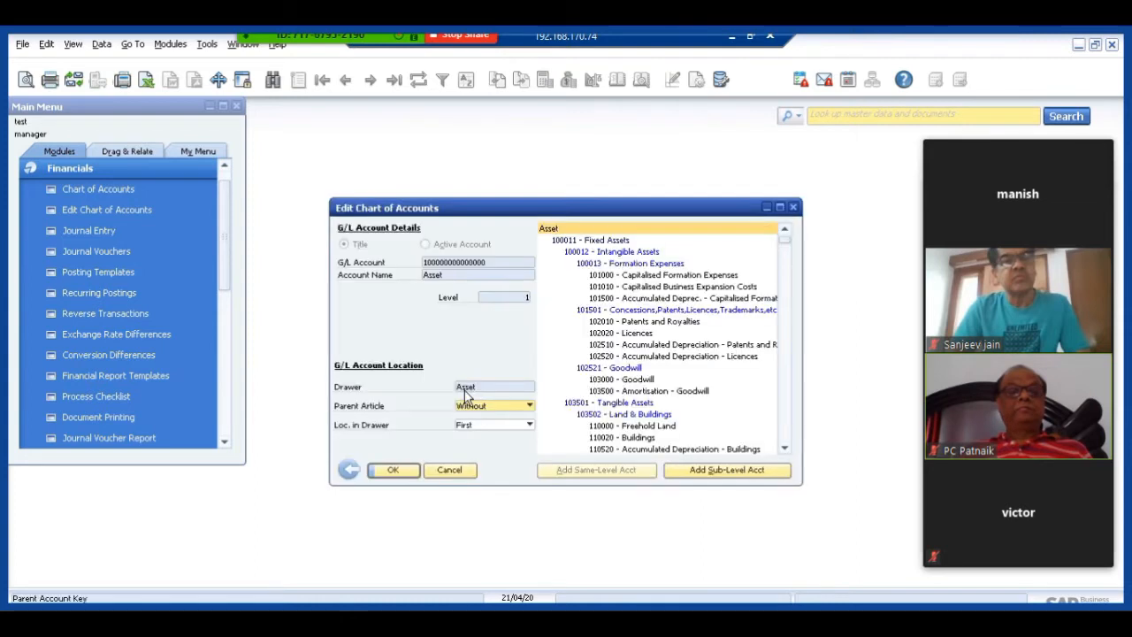
double_click(753, 211)
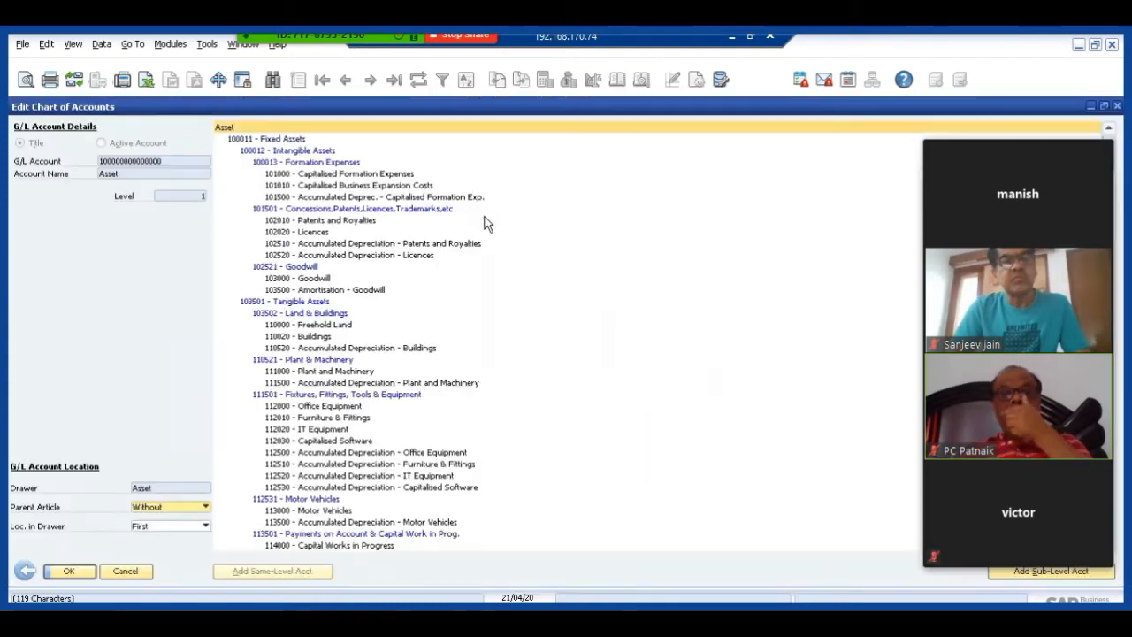
View the details of 112000 Office Equipment, 100013 Formation Expenses and account 101500, and minimize the meeting video panel.
click(294, 405)
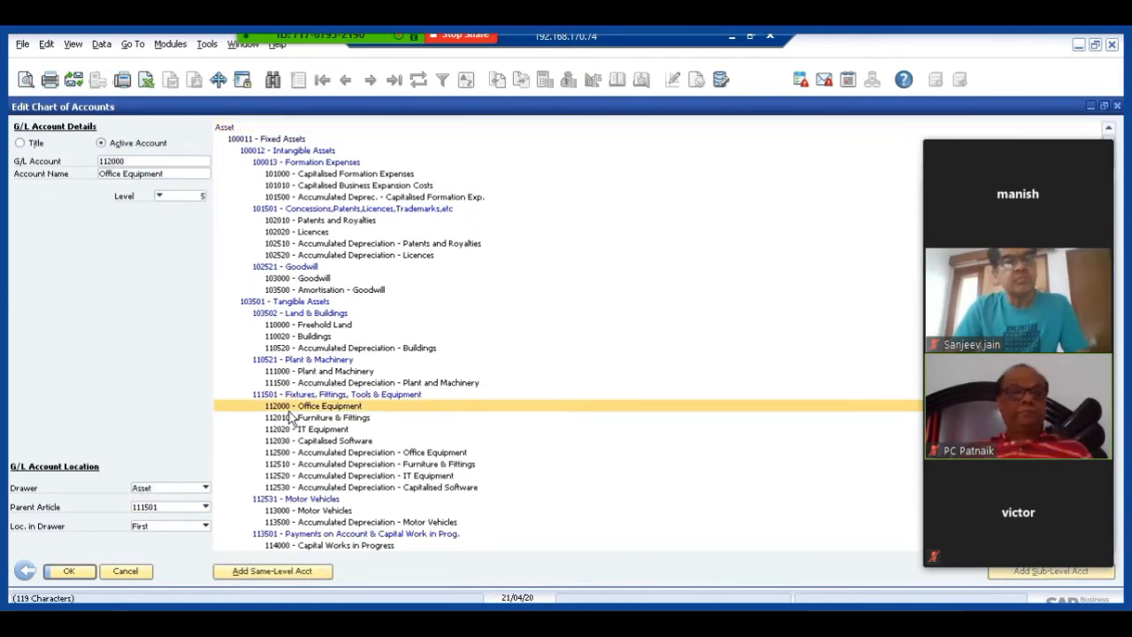
click(305, 164)
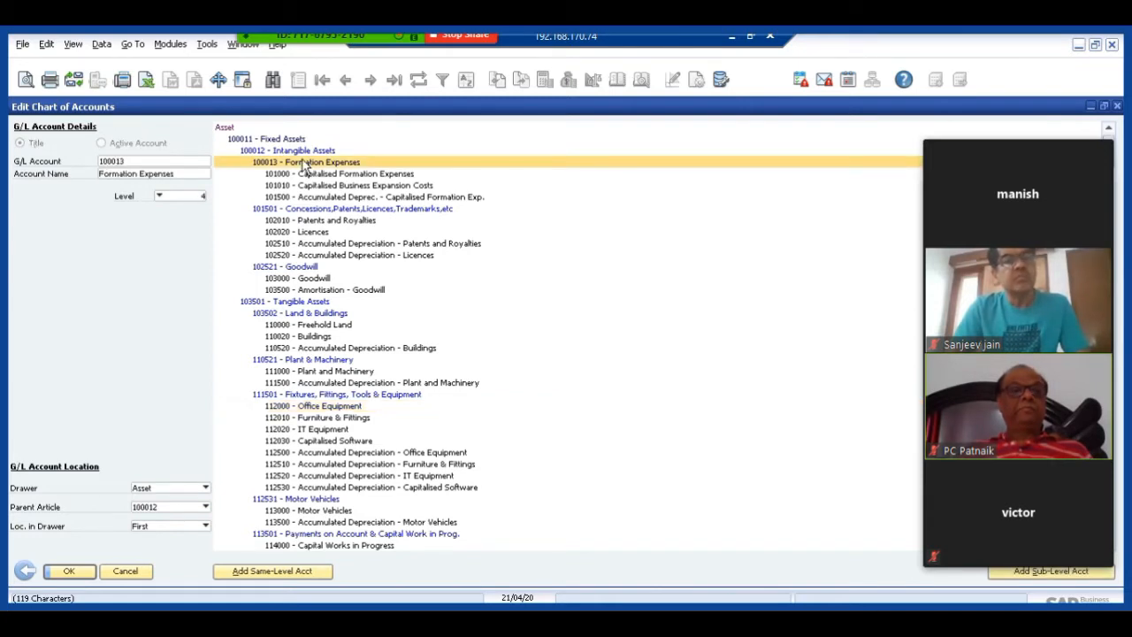
click(263, 198)
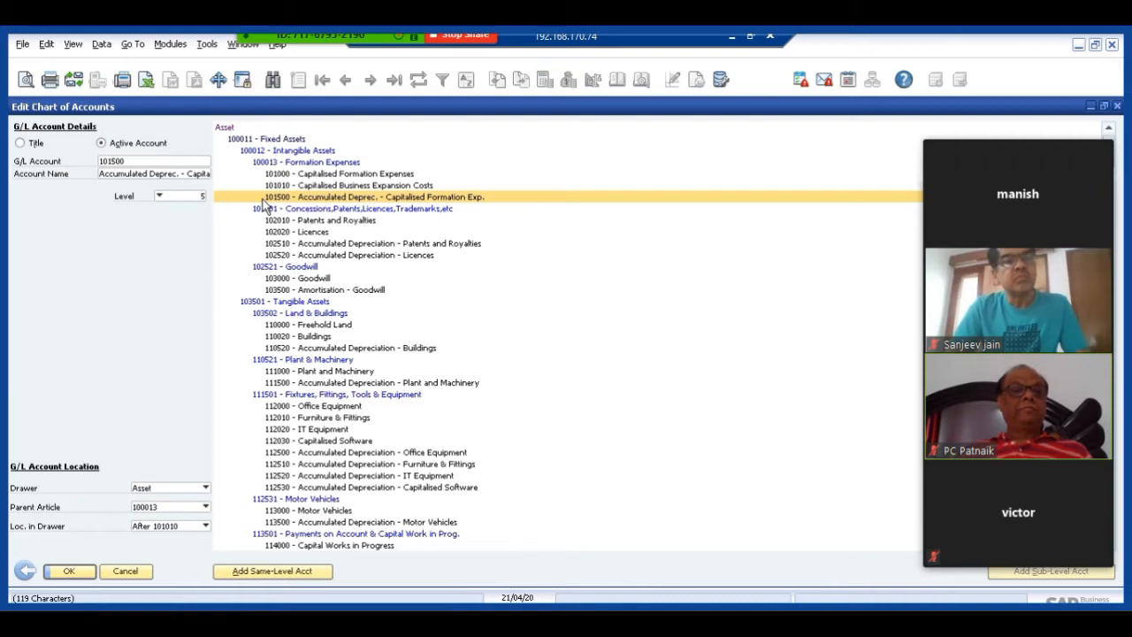
mouse_move(1041, 156)
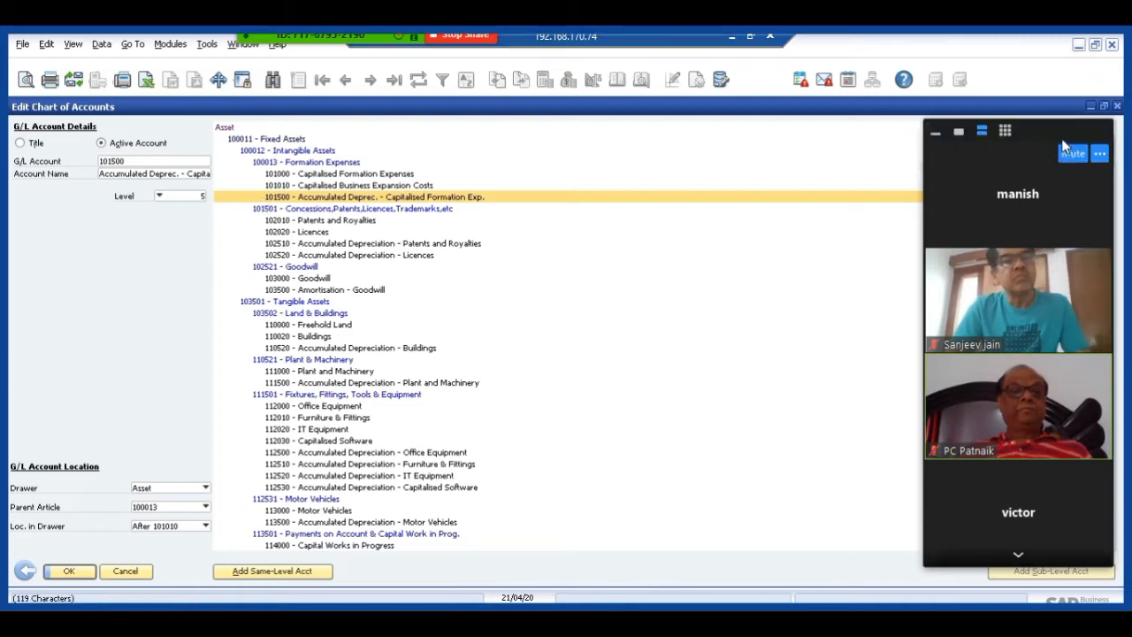
click(936, 132)
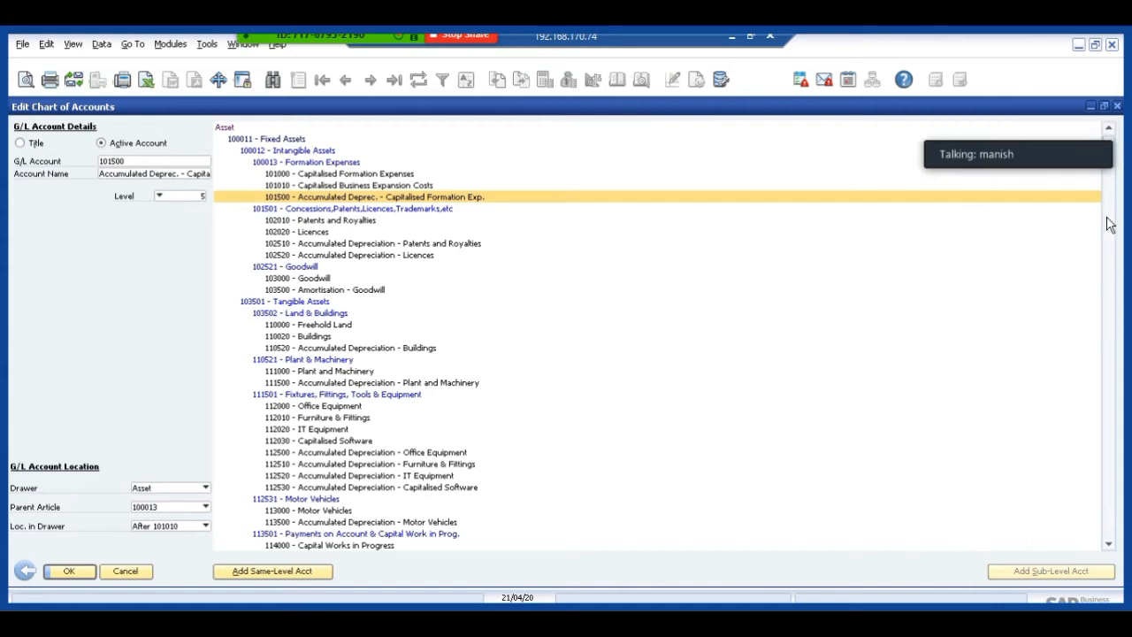
View the details of 112010 Furniture & Fittings, 130001 test and 130000 Raw Materials, and return to the drawer selection criteria.
click(300, 420)
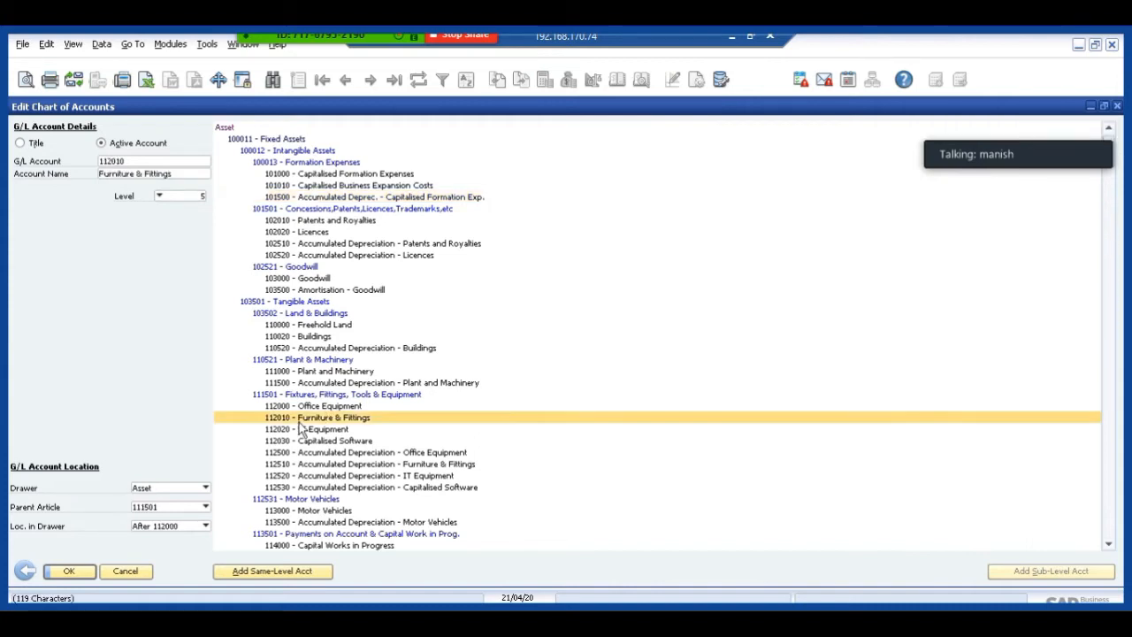
scroll(300, 428, down, 4)
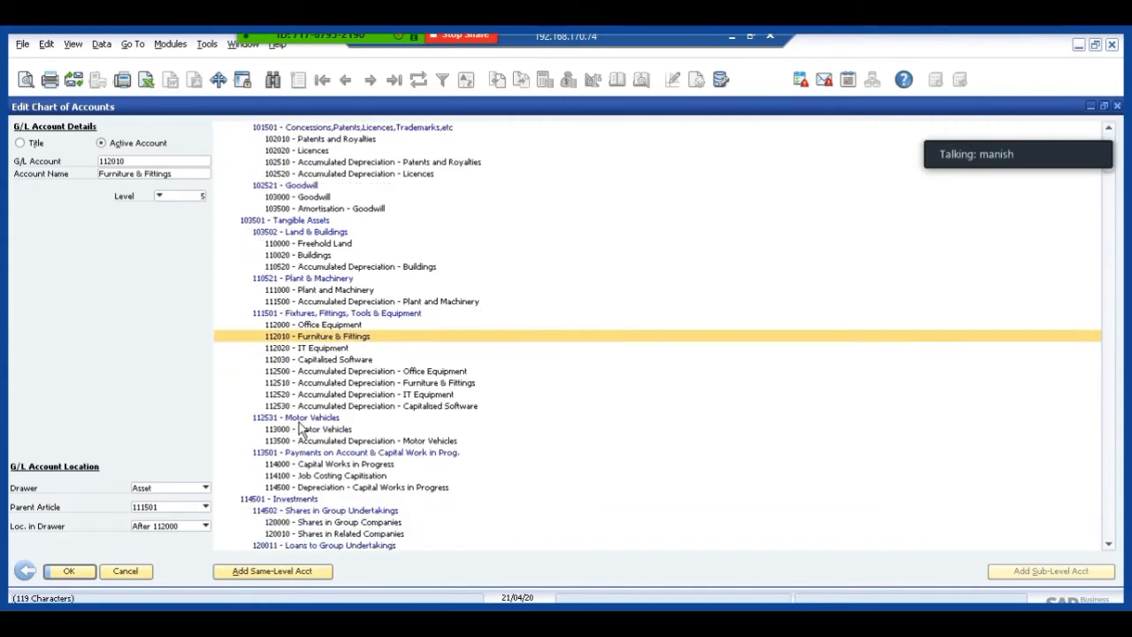
scroll(300, 429, down, 4)
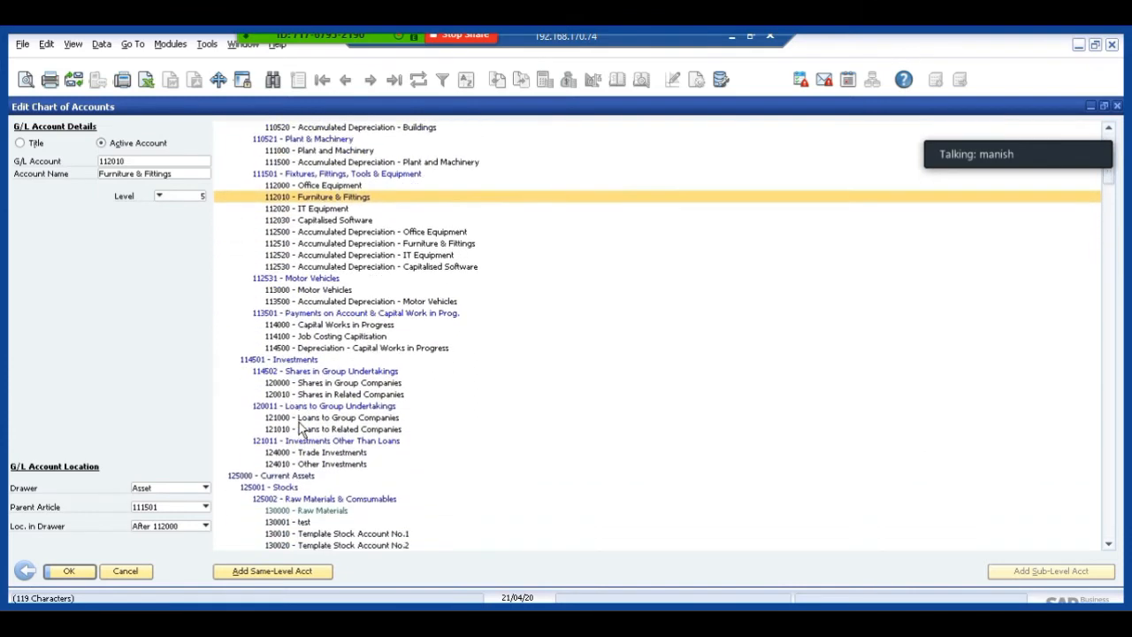
scroll(300, 428, down, 1)
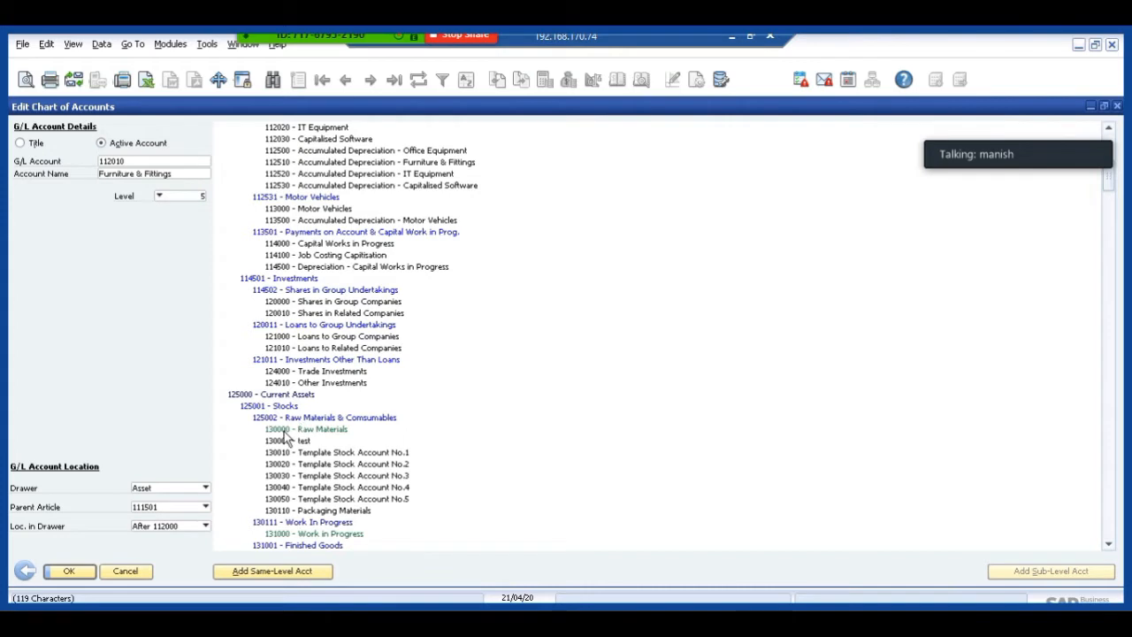
click(284, 431)
click(278, 442)
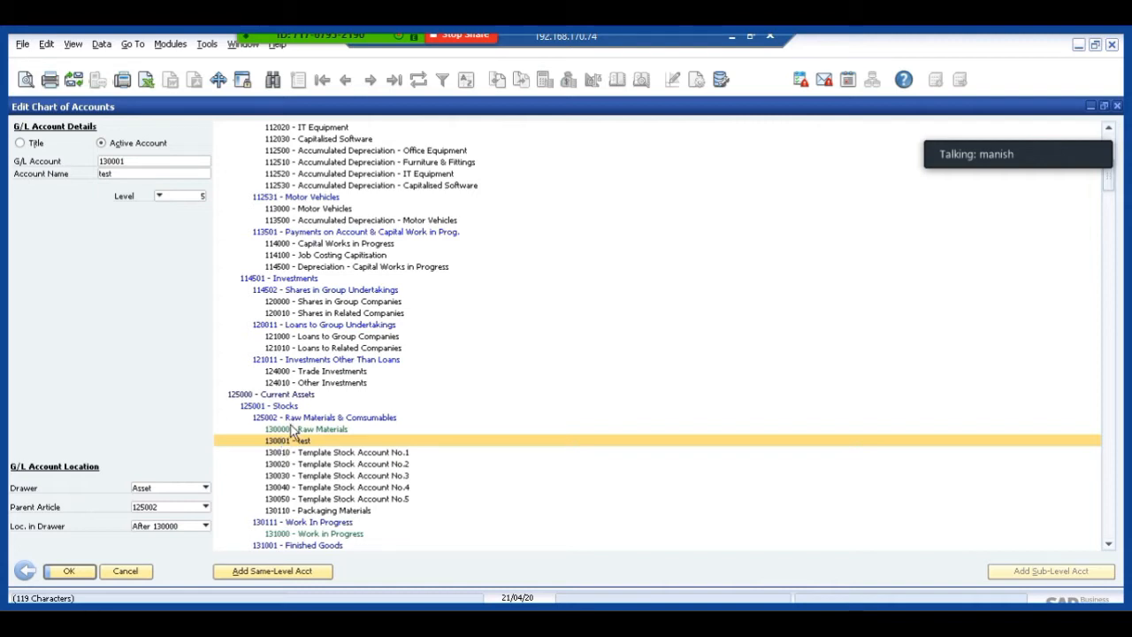
click(286, 430)
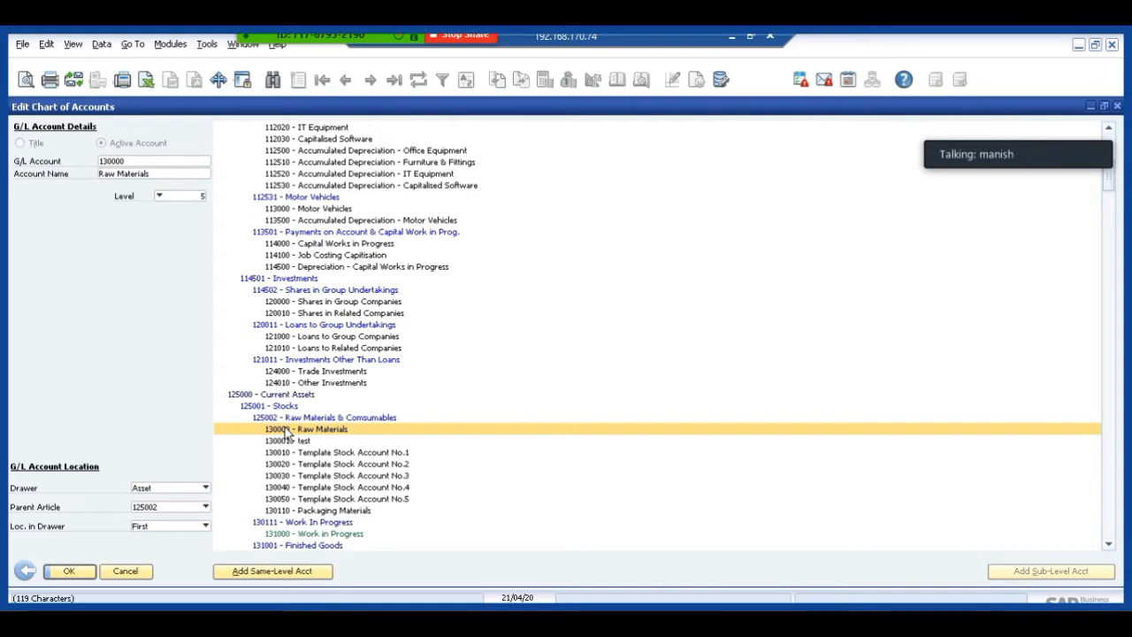
click(24, 574)
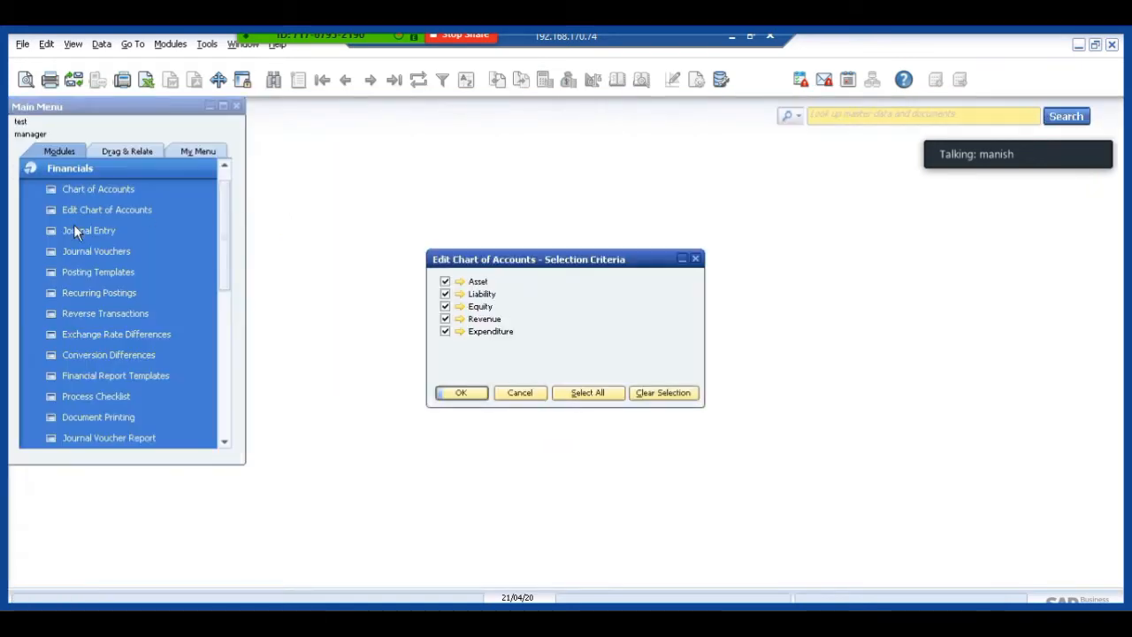
Reopen the Chart of Accounts, view accounts 102010 Patents and Royalties and 110520 Accumulated Depreciation - Buildings, and move the window clear of the Main Menu.
click(70, 188)
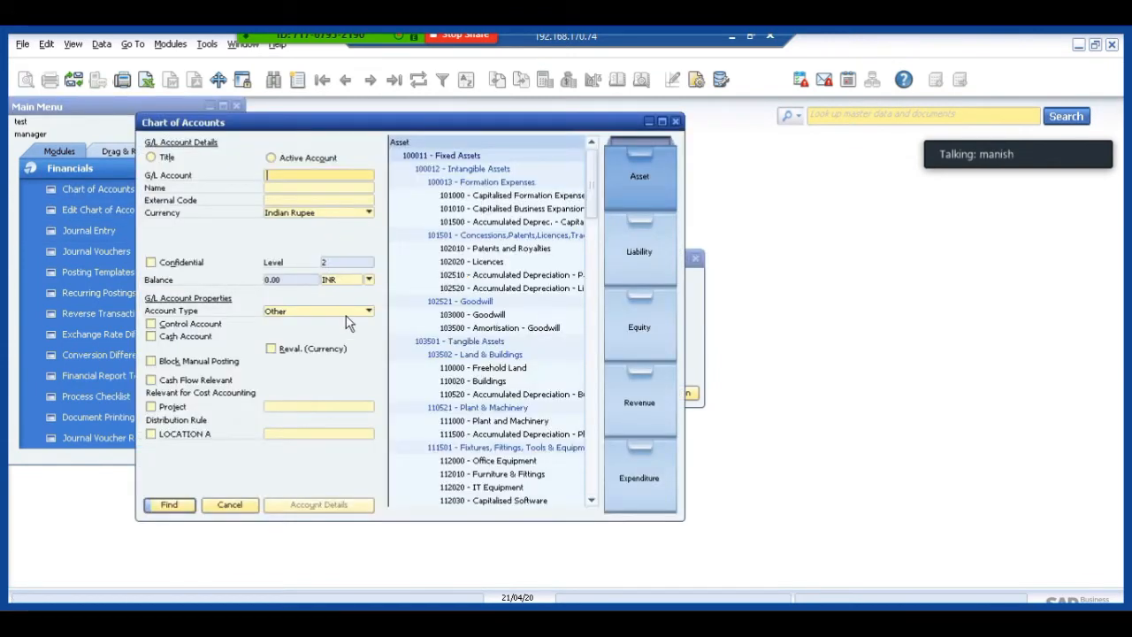
click(480, 251)
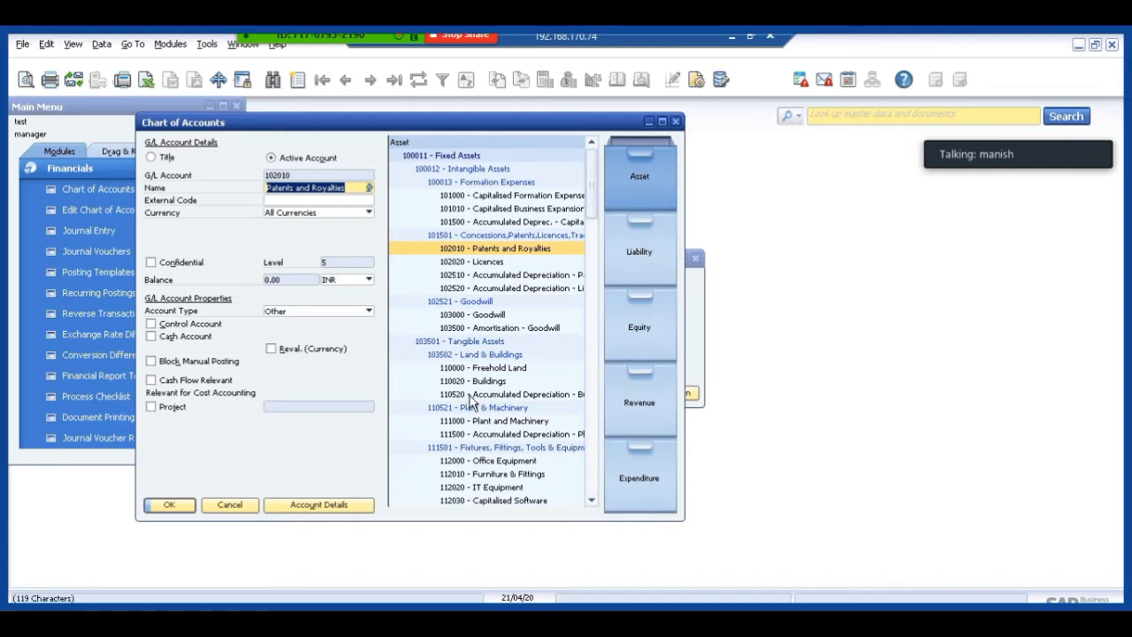
click(469, 396)
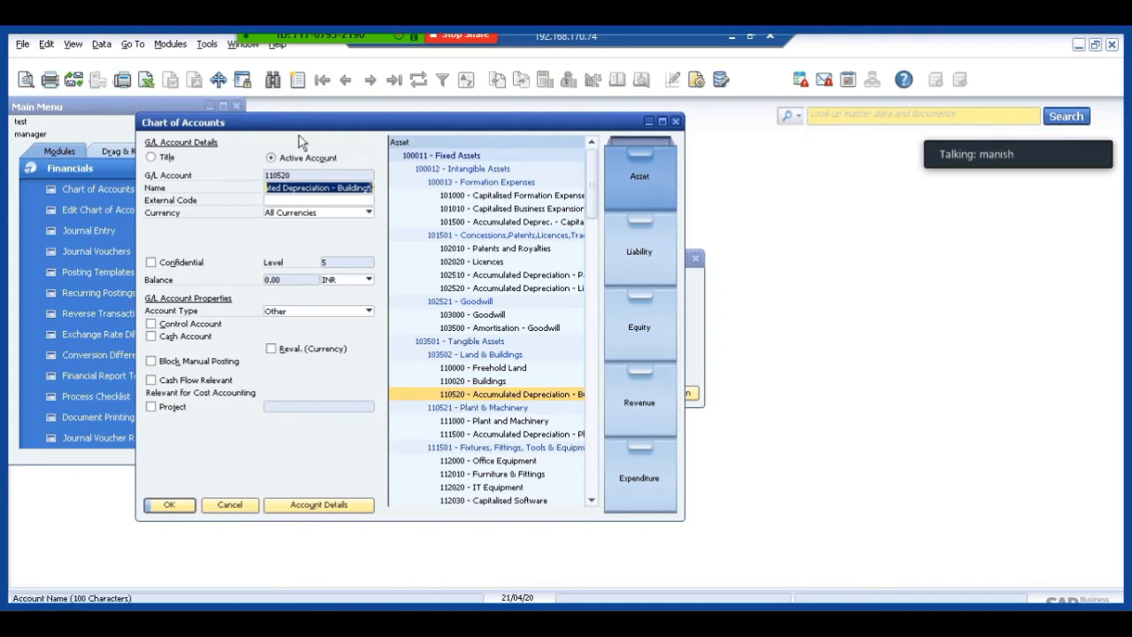
drag(285, 122, 535, 130)
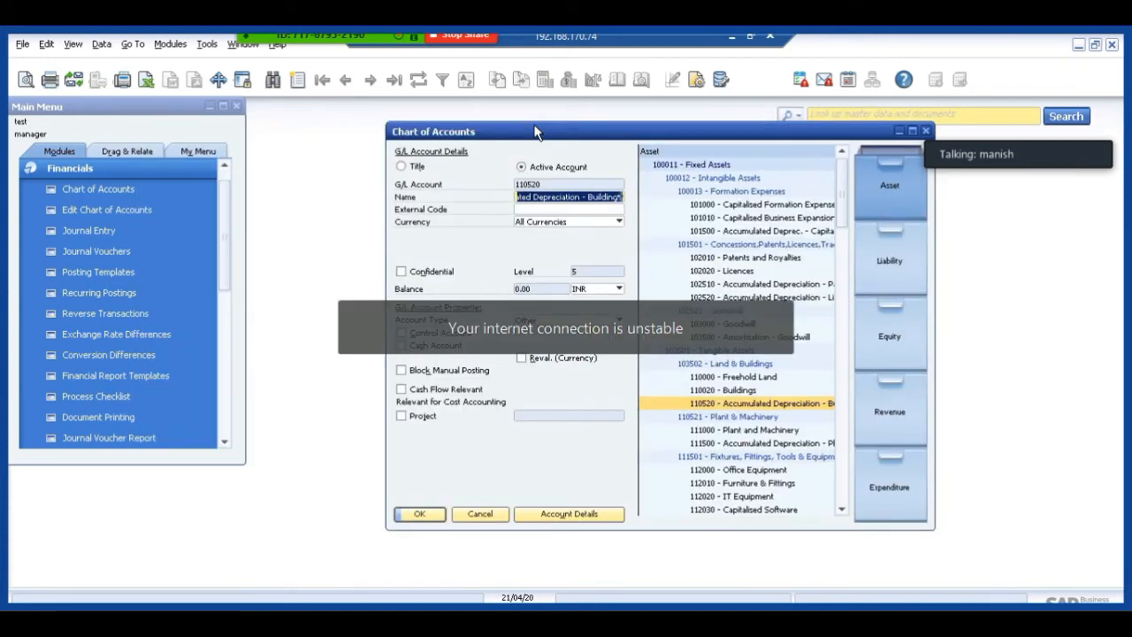
Open only the Asset drawer in Edit Chart of Accounts and delete account 102520 Accumulated Depreciation - Licences.
click(81, 214)
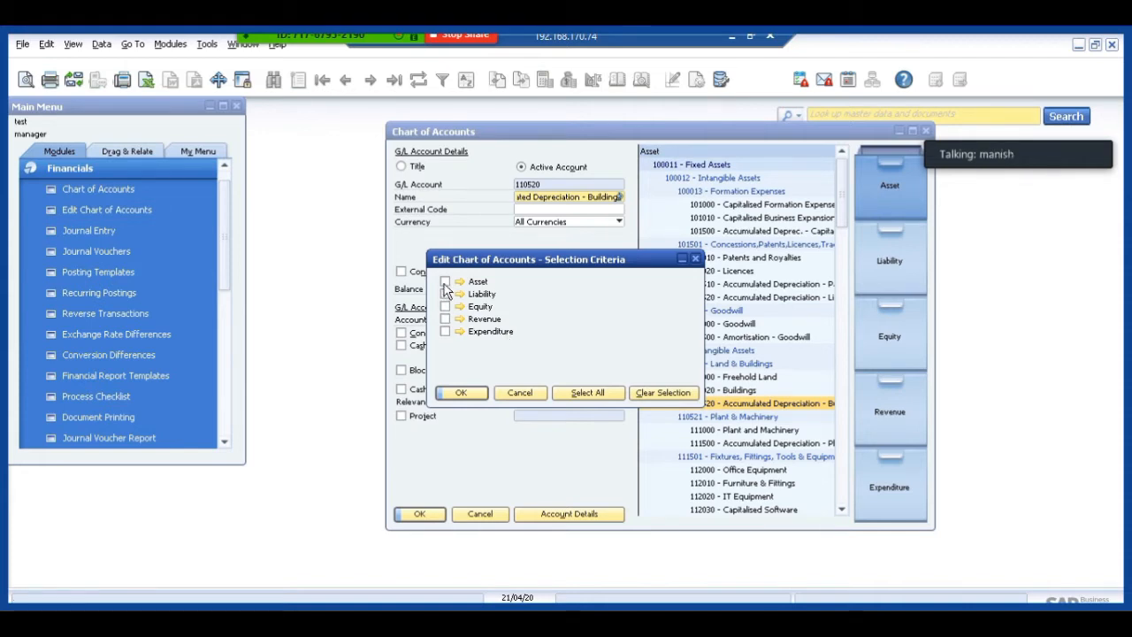
click(467, 393)
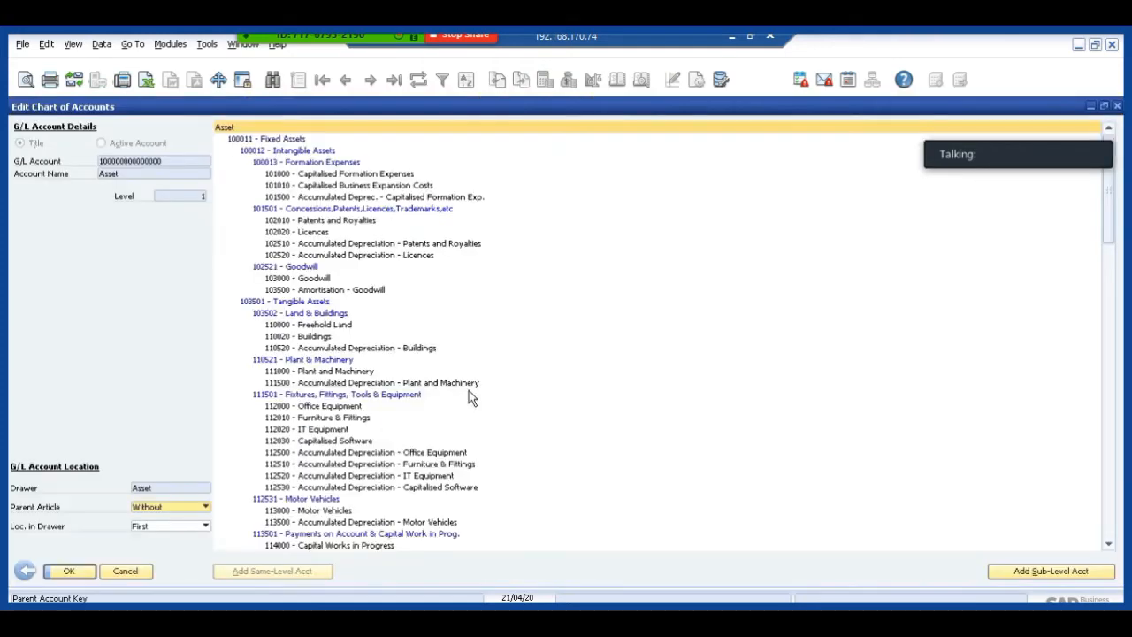
right_click(314, 256)
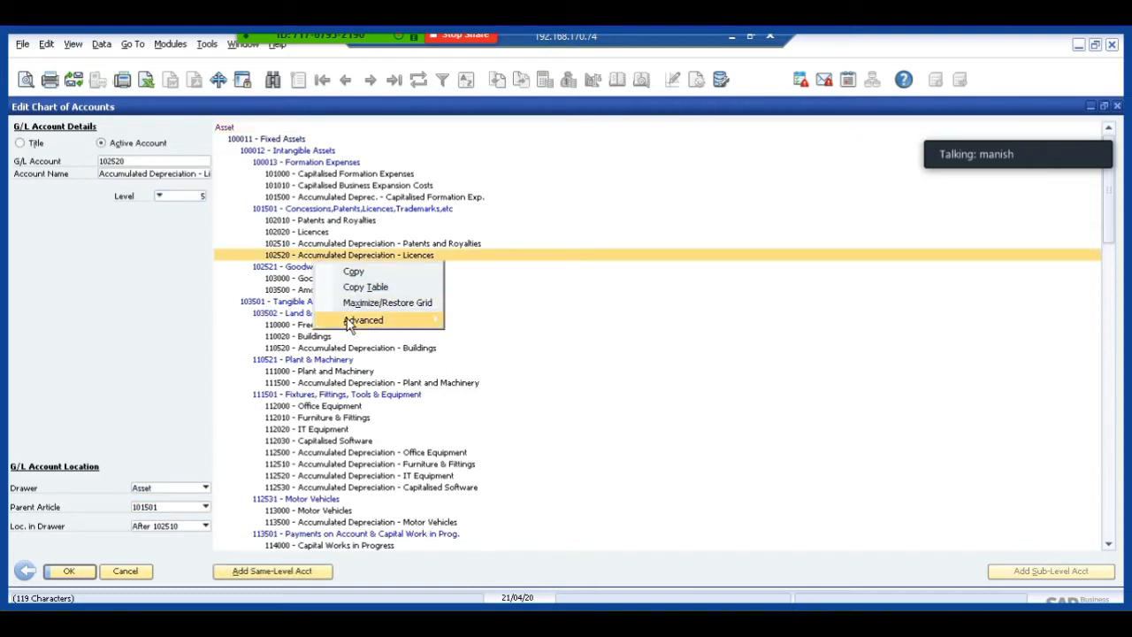
mouse_move(349, 325)
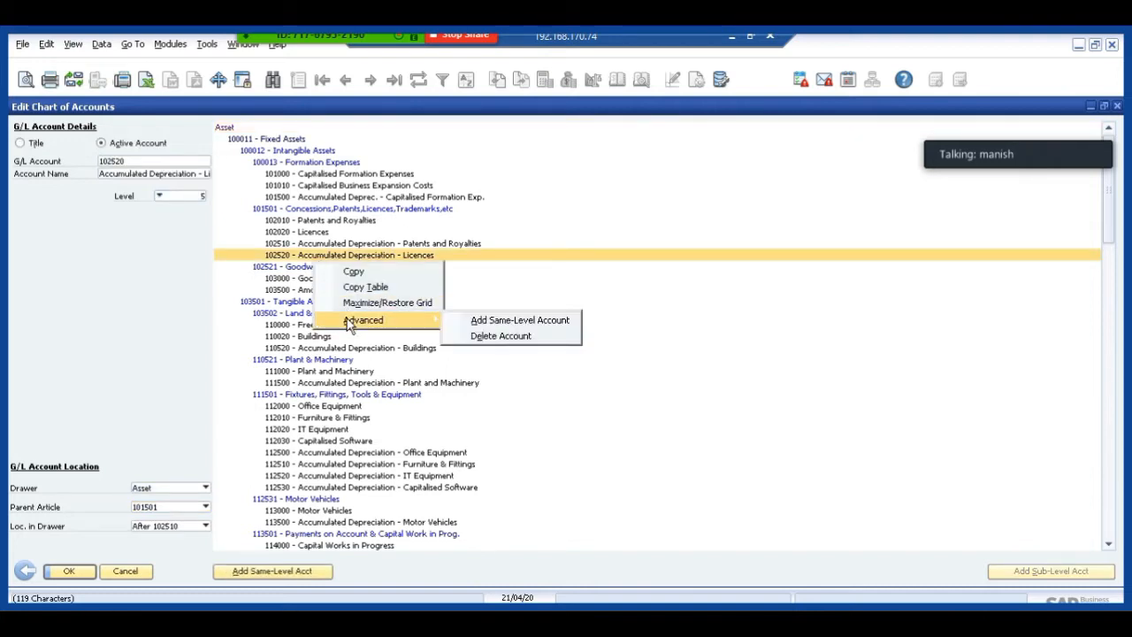
click(482, 338)
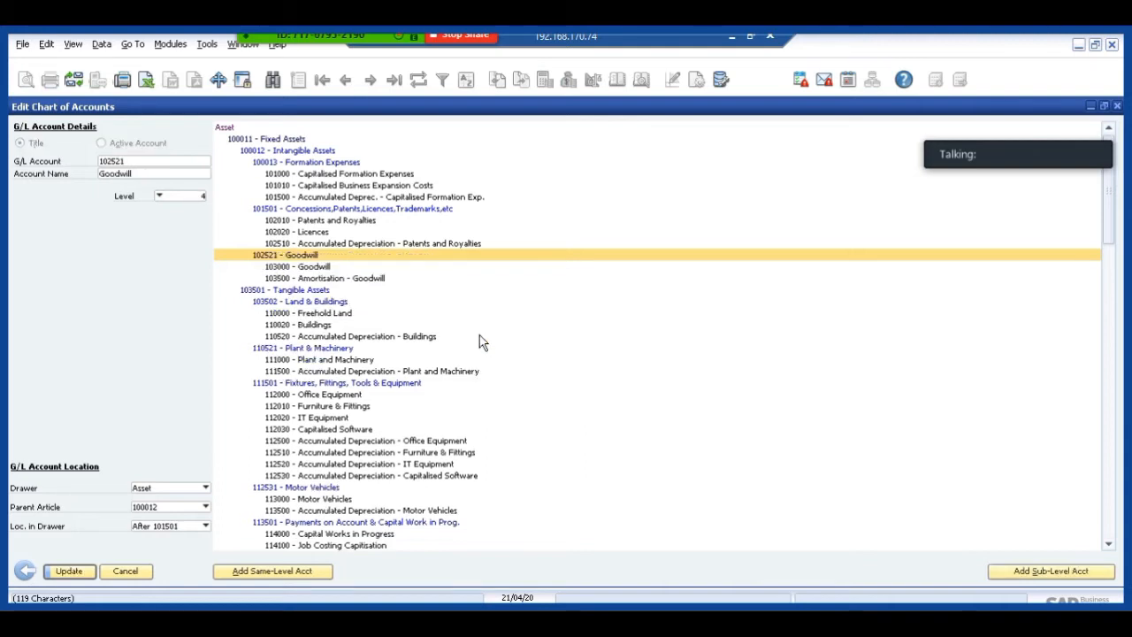
Add a sub-level account under 102521 Goodwill with G/L account 1035500 and the name testAccount.
right_click(294, 258)
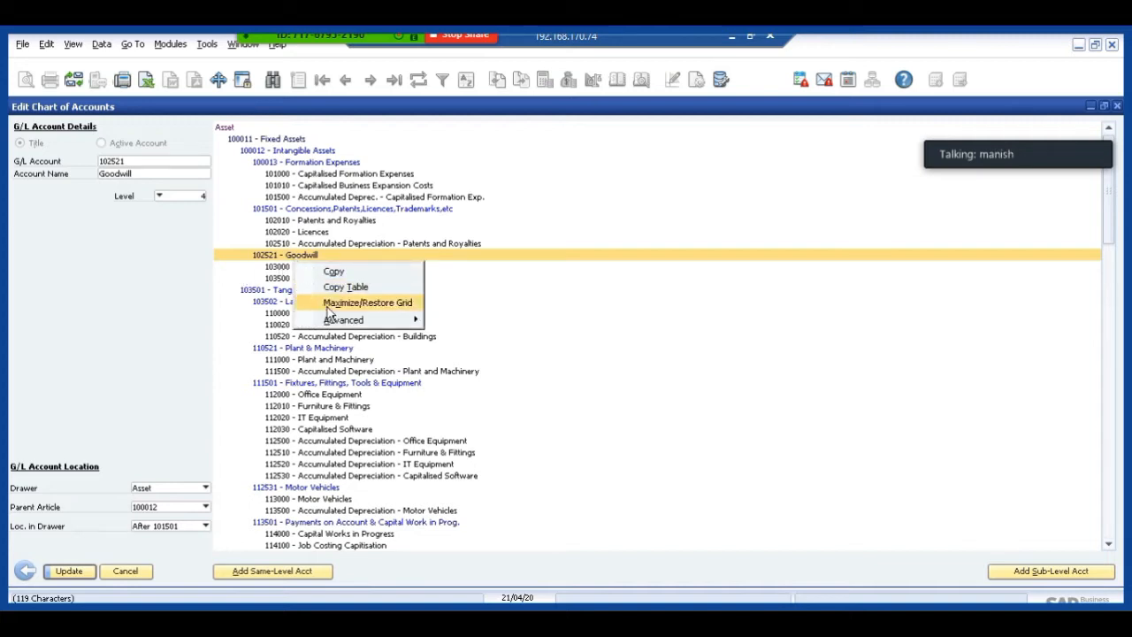
mouse_move(331, 322)
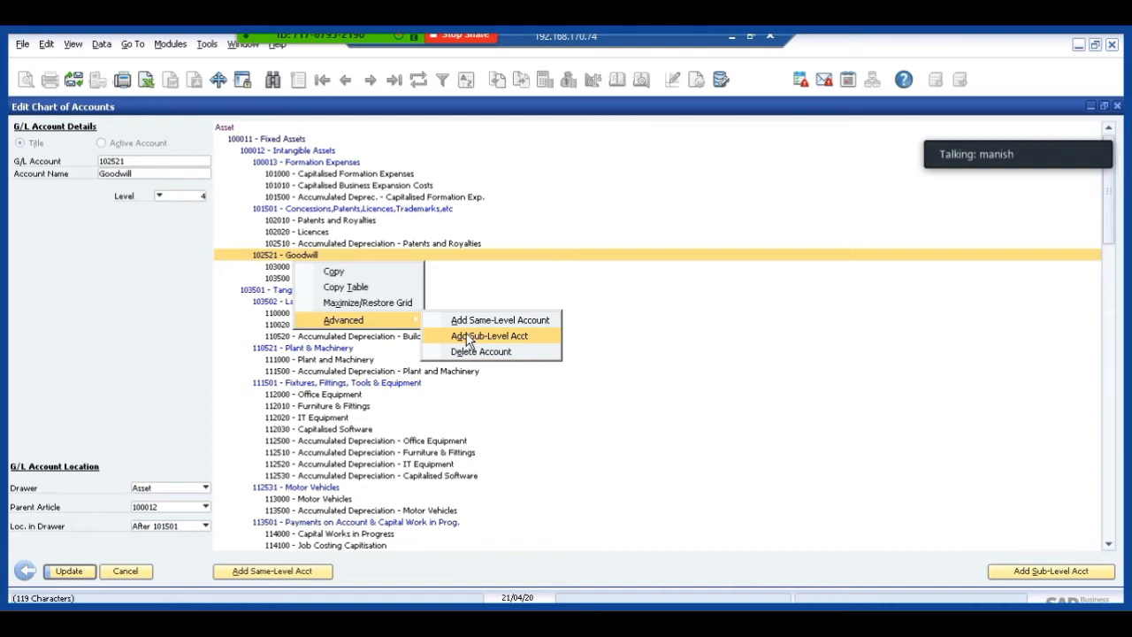
click(466, 335)
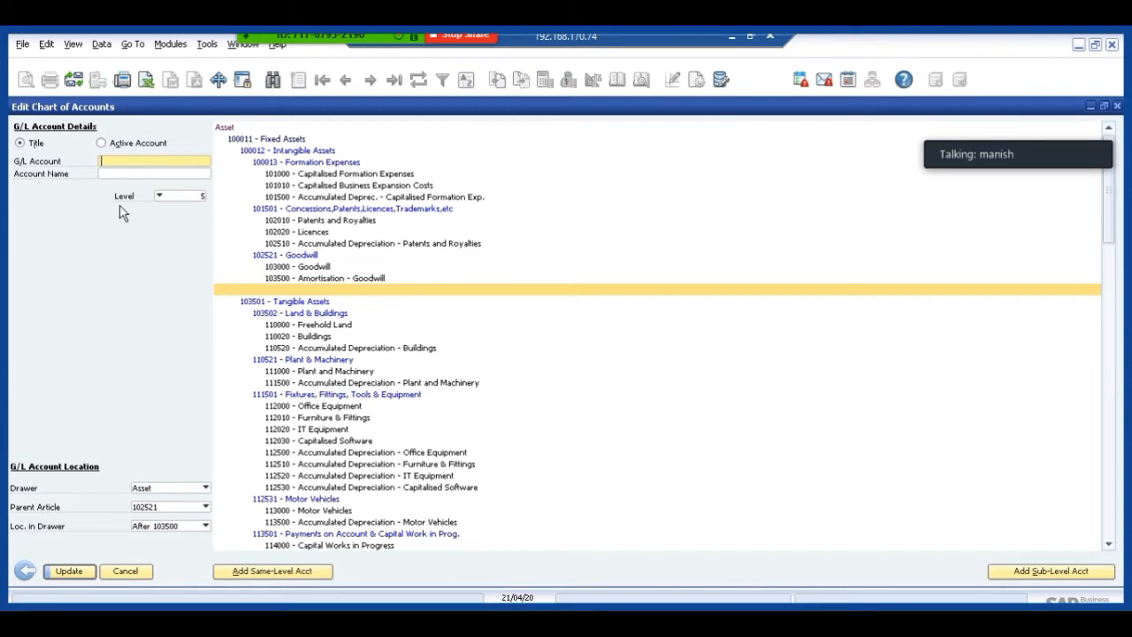
text(1035500)
key(Tab)
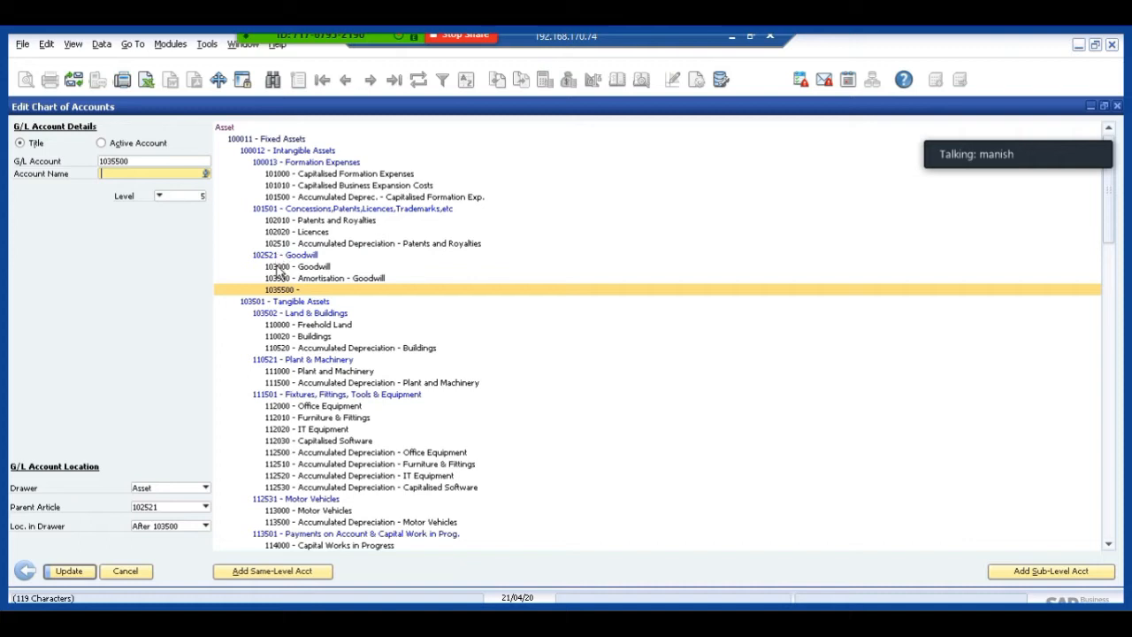
text(testAccount)
Add a same-level account to 102521 Goodwill with G/L account 105600 and the name test, and discard the edits.
click(287, 259)
right_click(287, 259)
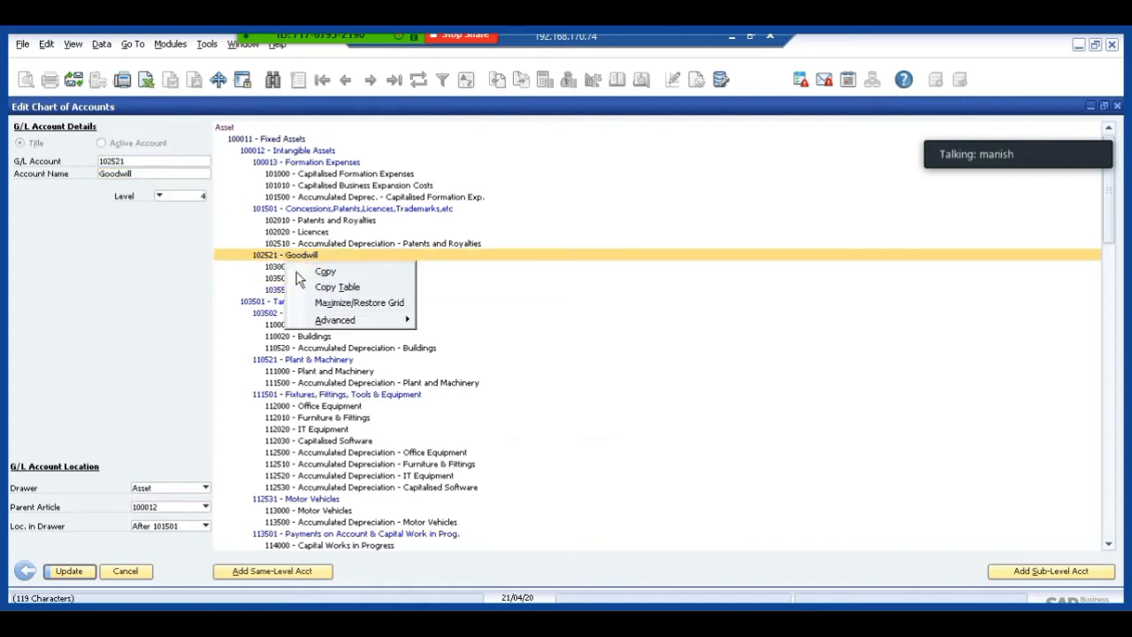
mouse_move(334, 324)
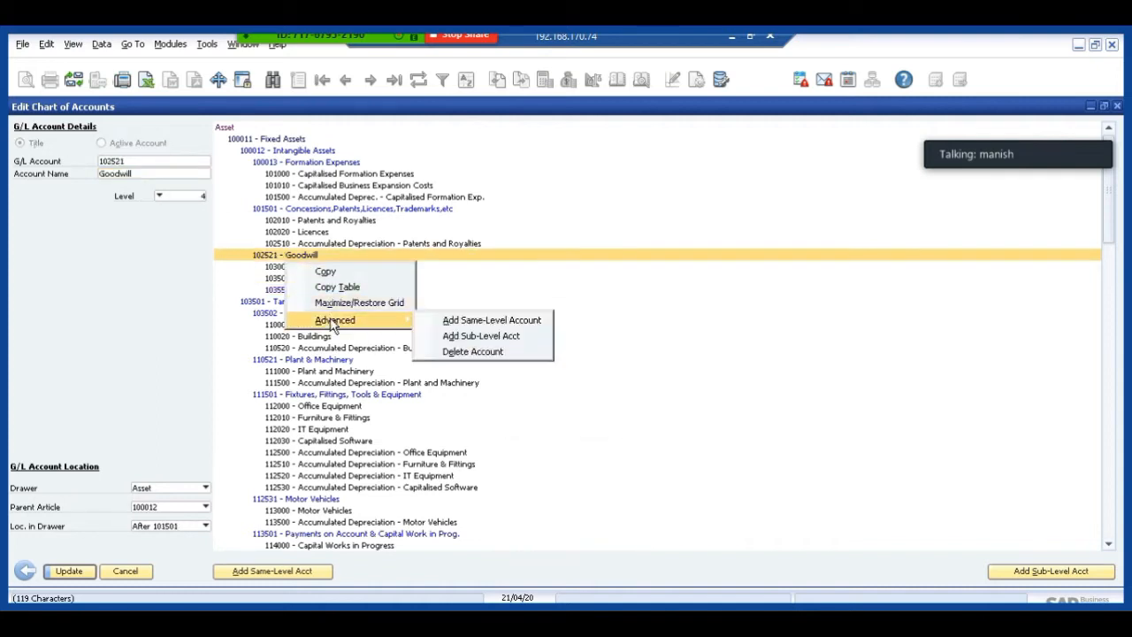
click(457, 320)
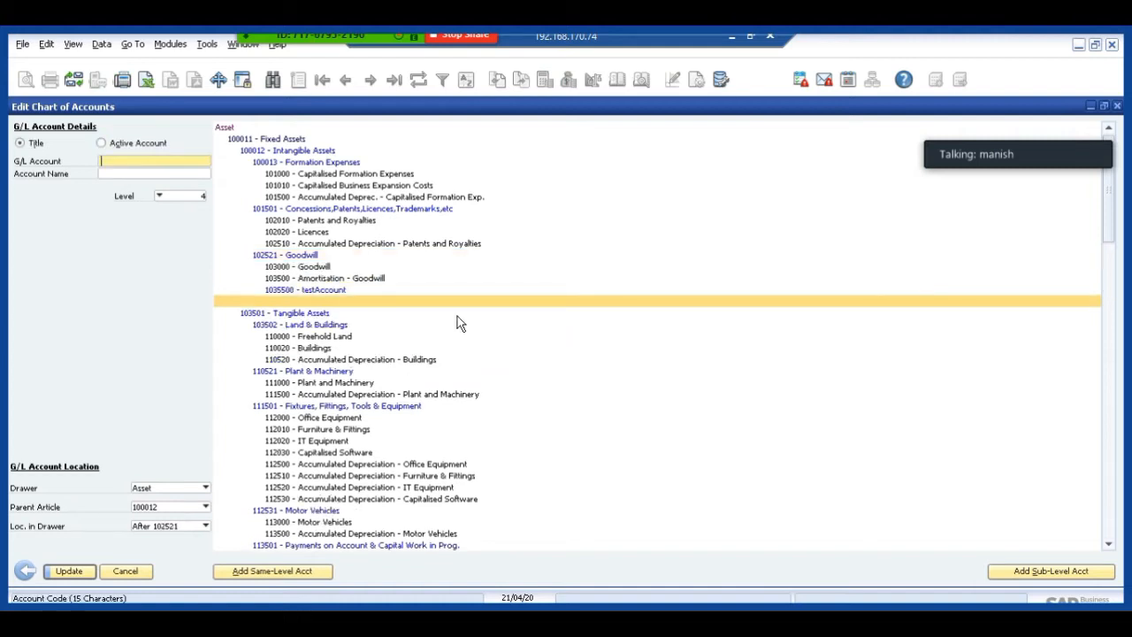
text(105600)
key(Tab)
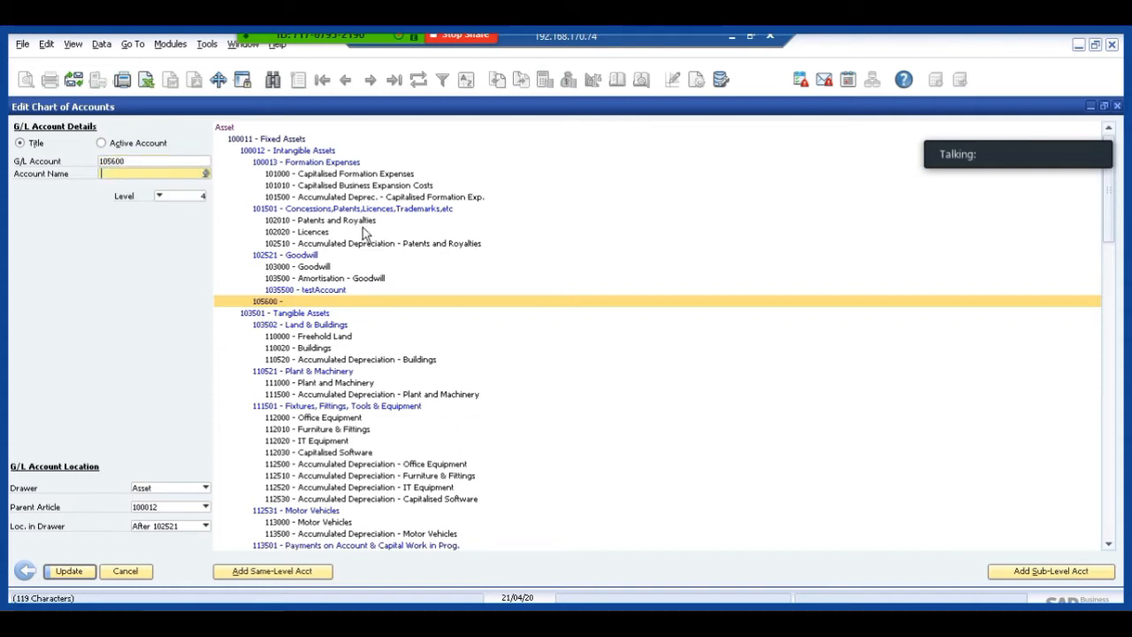
text(test)
key(Tab)
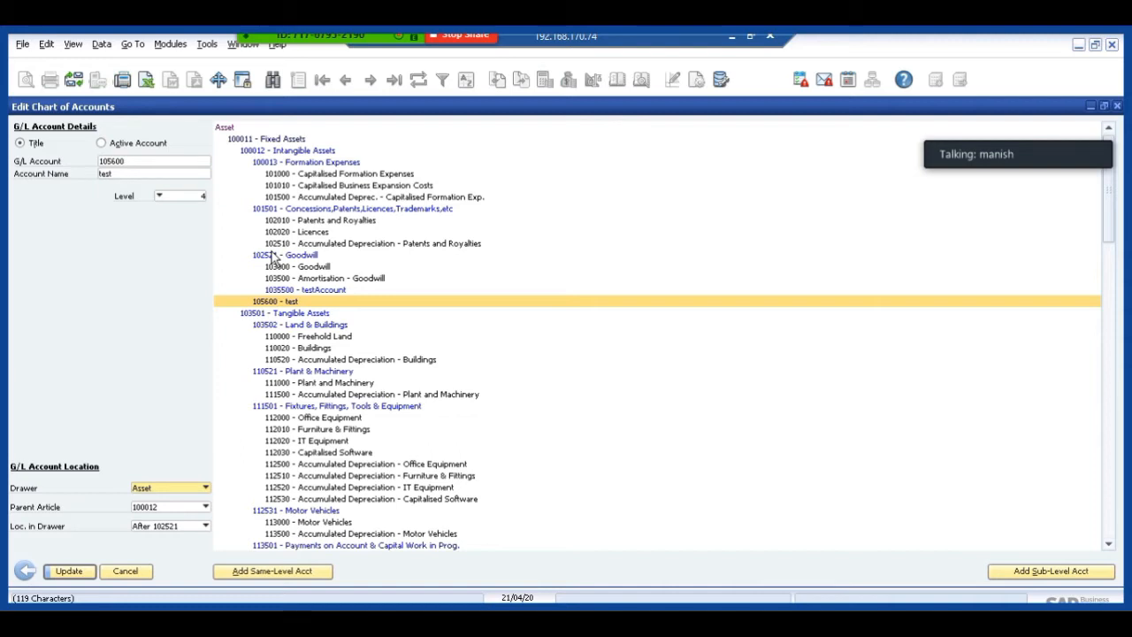
click(124, 571)
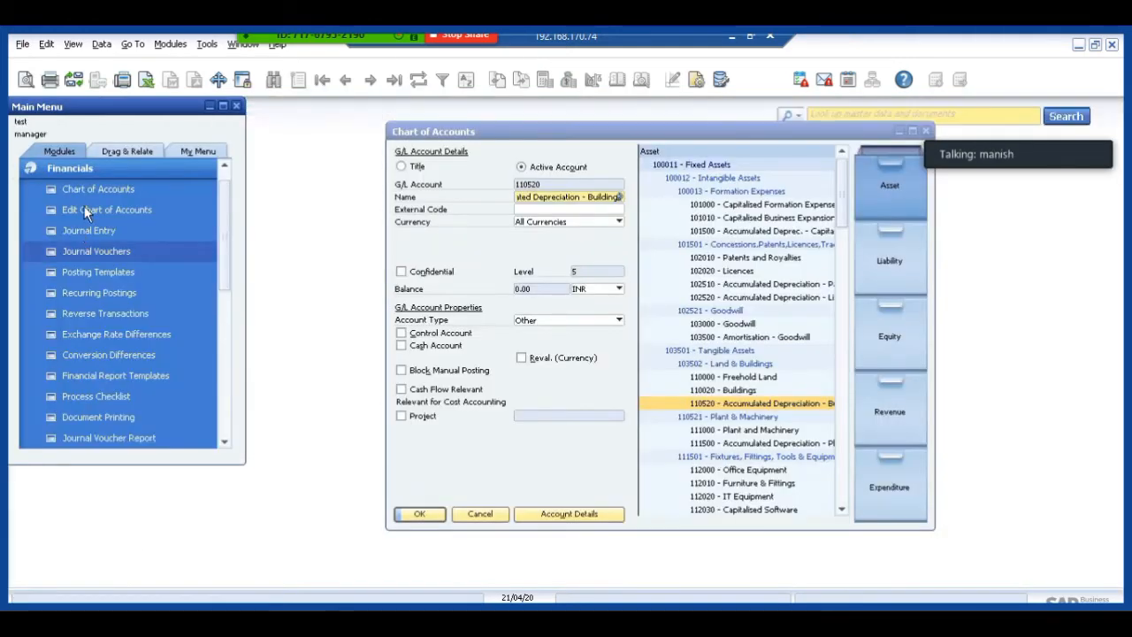
Reopen only the Asset drawer in Edit Chart of Accounts and view 110520 Accumulated Depreciation - Buildings and 103502 Land & Buildings.
click(86, 213)
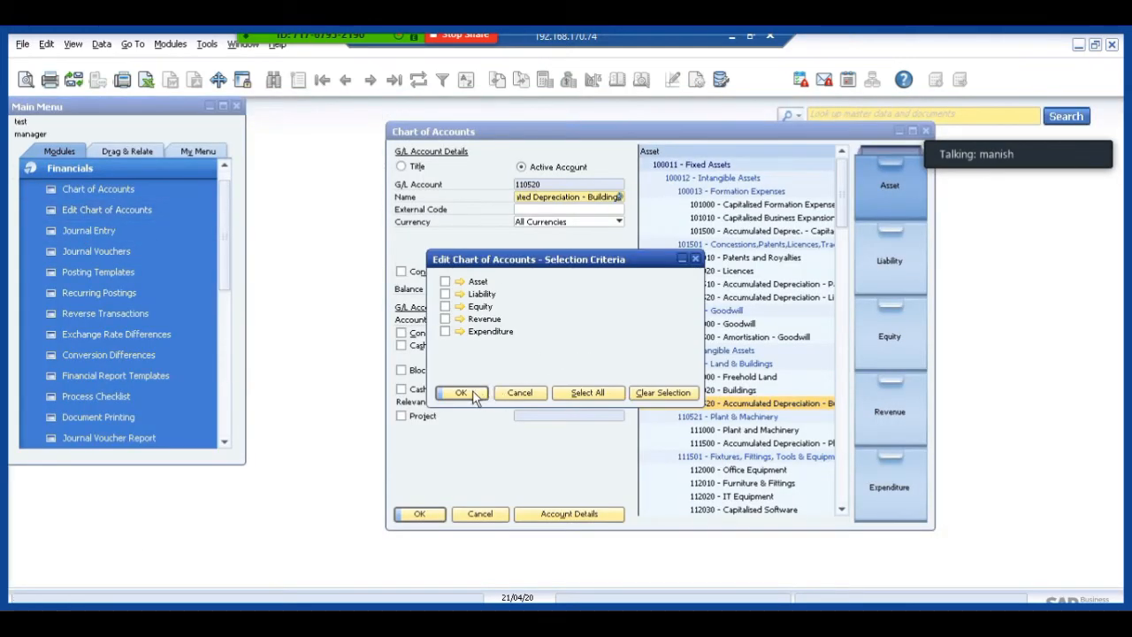
click(446, 281)
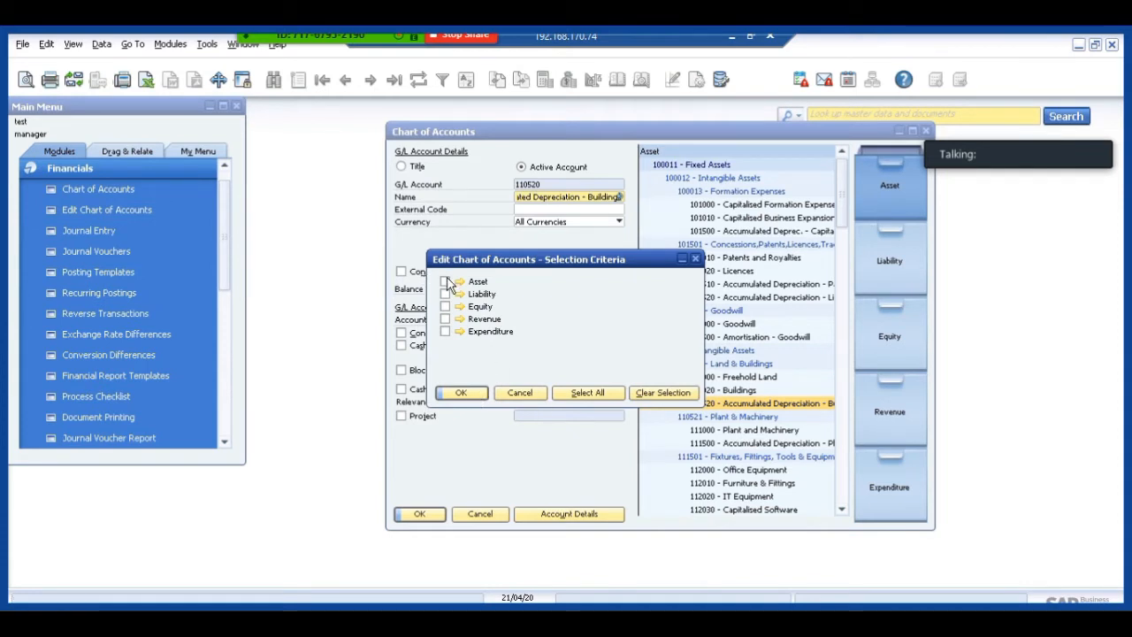
click(452, 392)
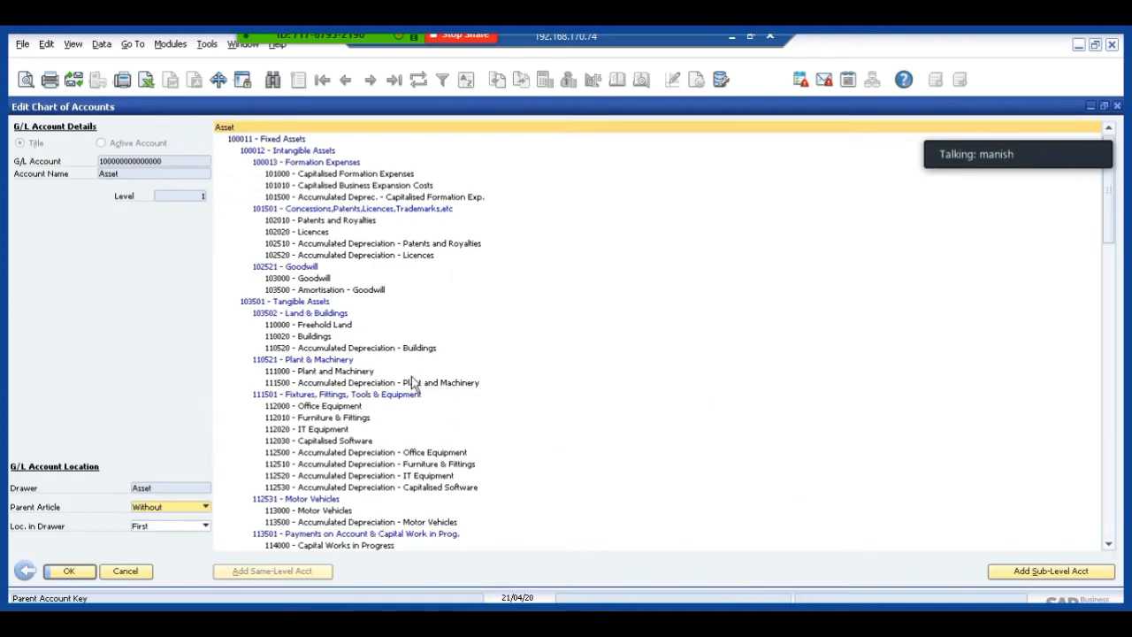
click(293, 350)
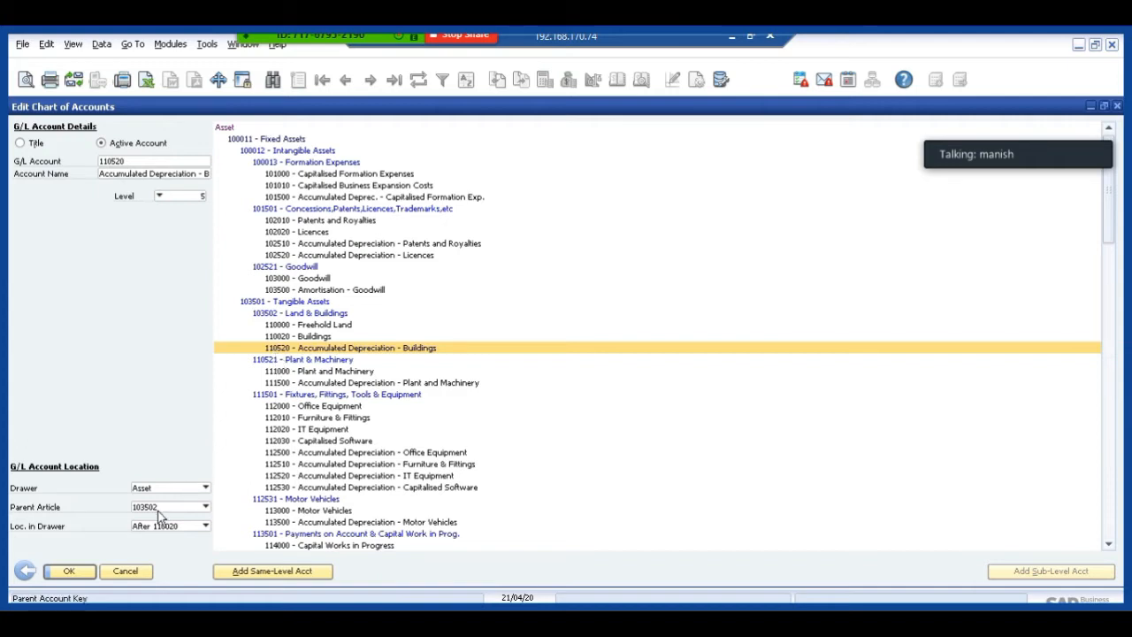
click(267, 315)
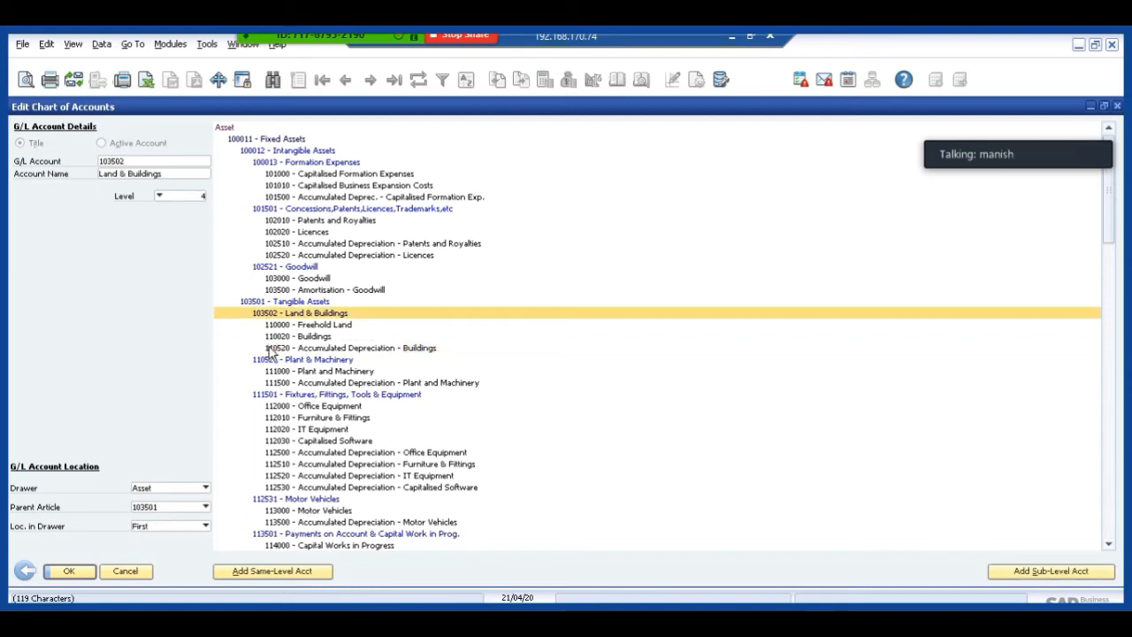
Move account 110520 Accumulated Depreciation - Buildings to parent article 110521 and set its location in the drawer to First.
click(269, 348)
click(161, 510)
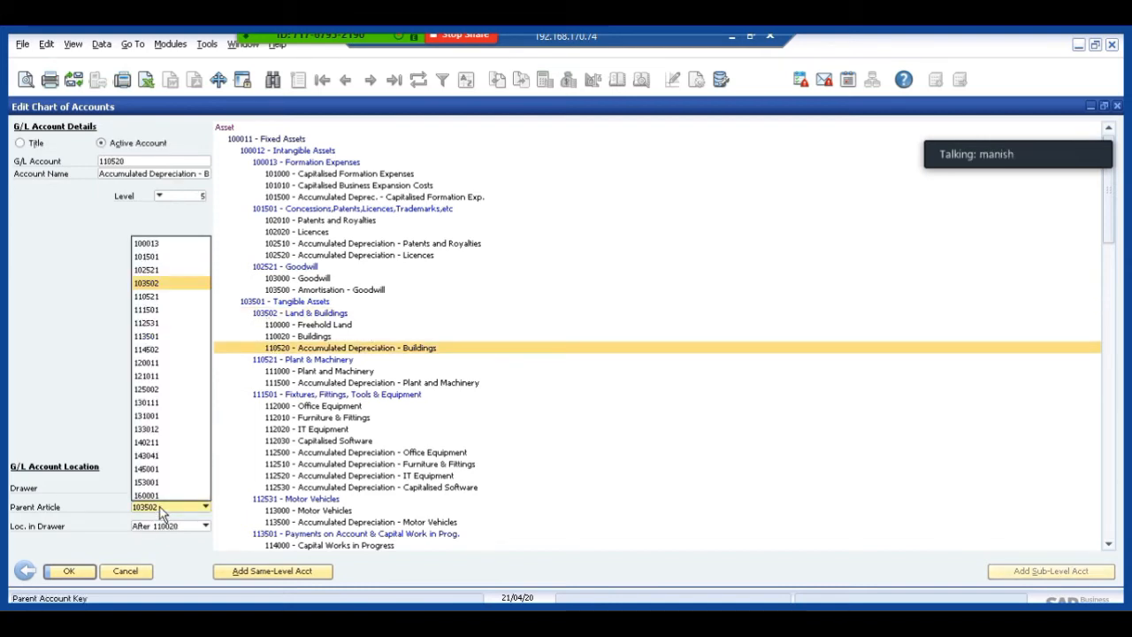
click(157, 299)
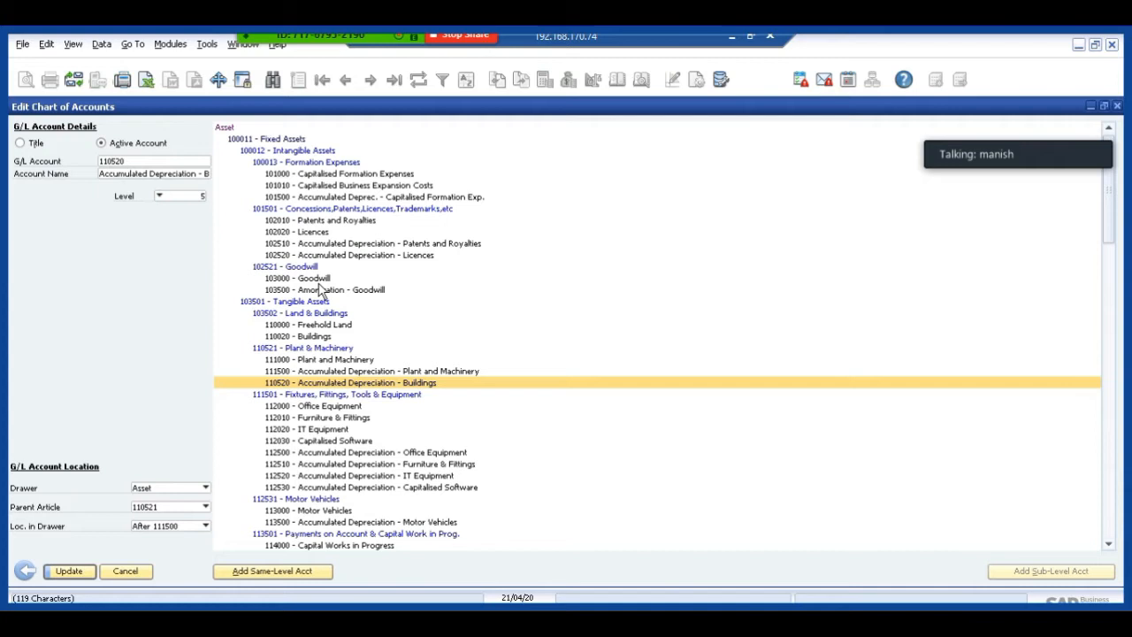
click(159, 527)
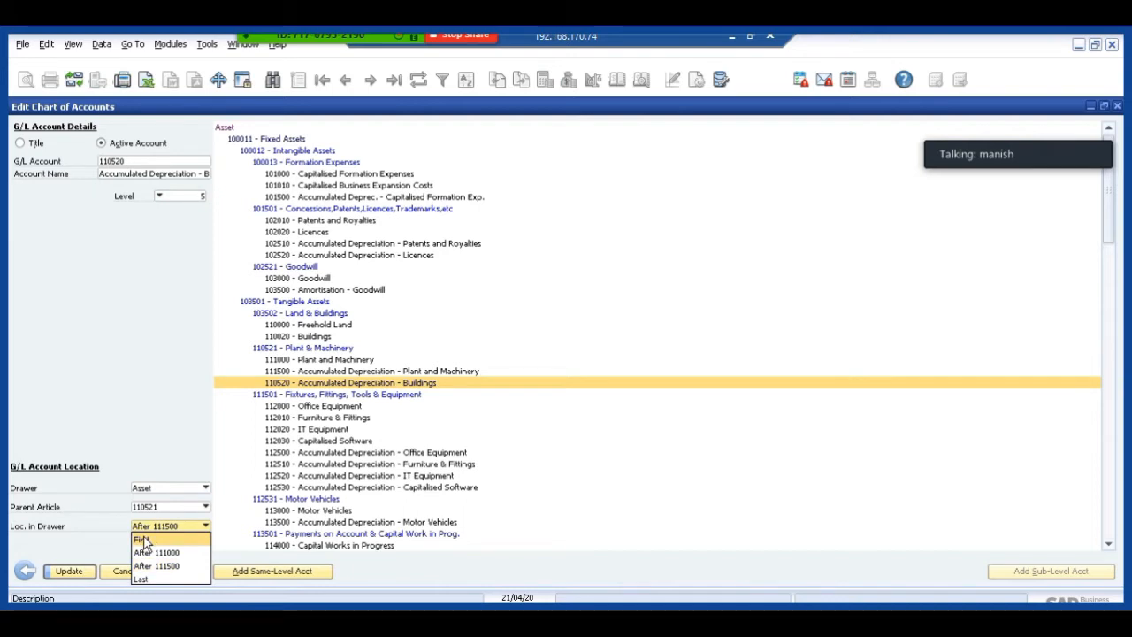
click(144, 539)
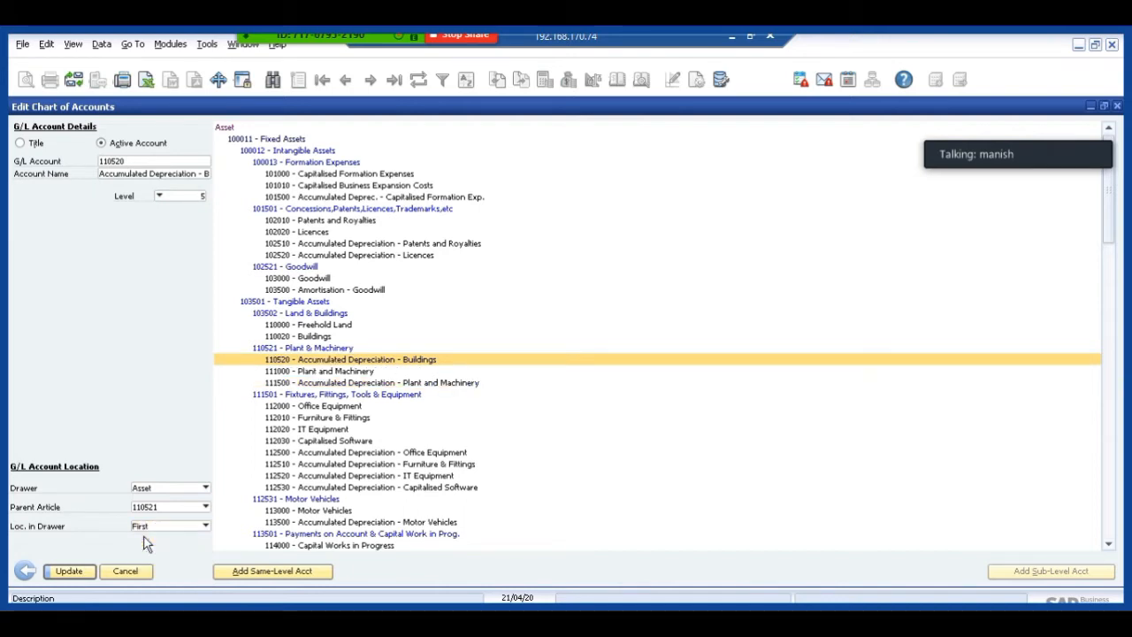
Set the location of account 110520 under parent article 110521 to Last and discard the edits.
click(146, 526)
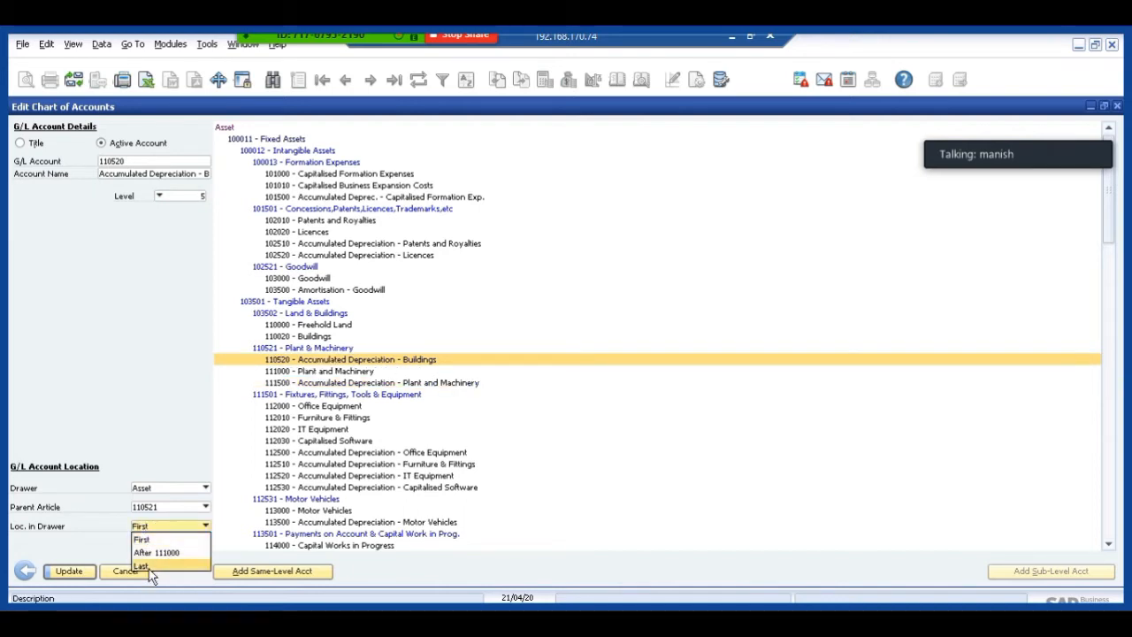
click(146, 566)
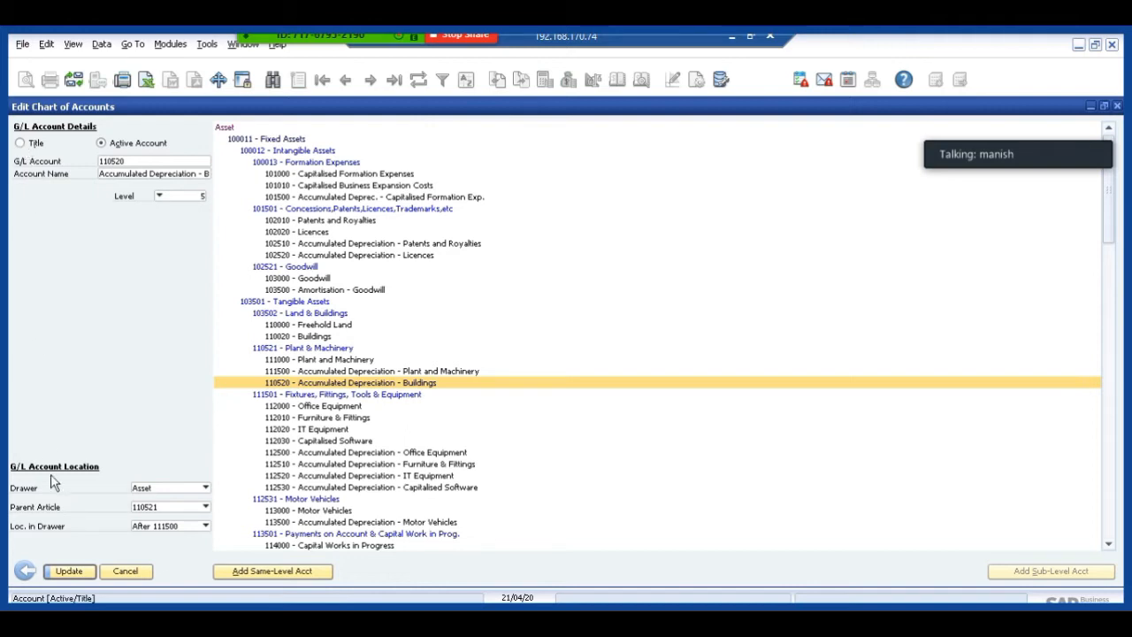
click(124, 571)
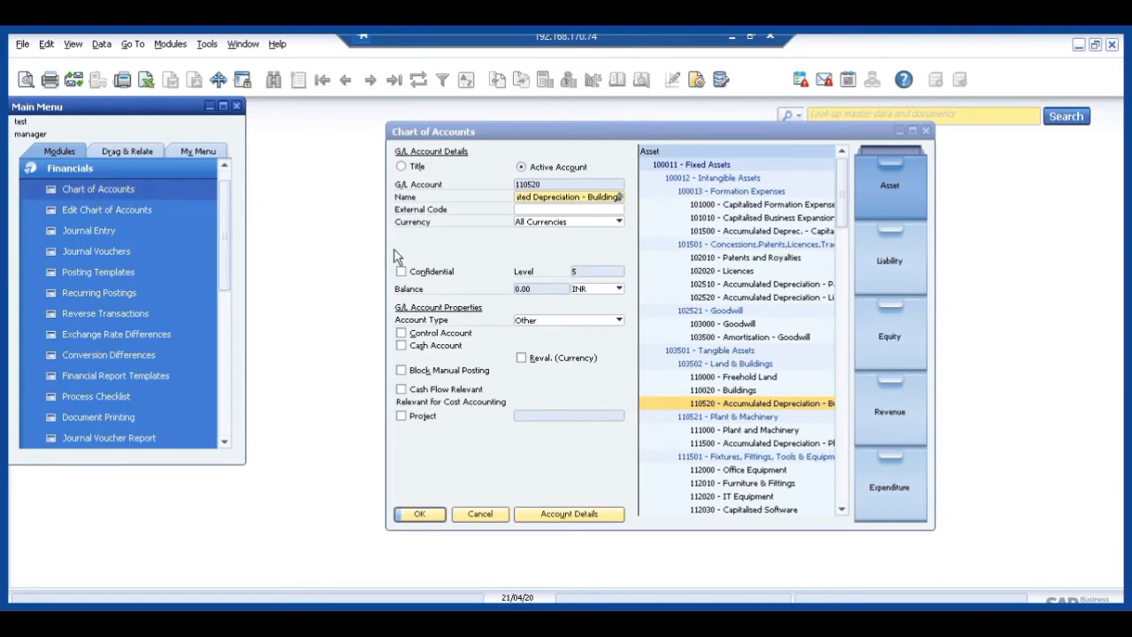
Open Edit Chart of Accounts again with only the Asset drawer selected.
click(111, 212)
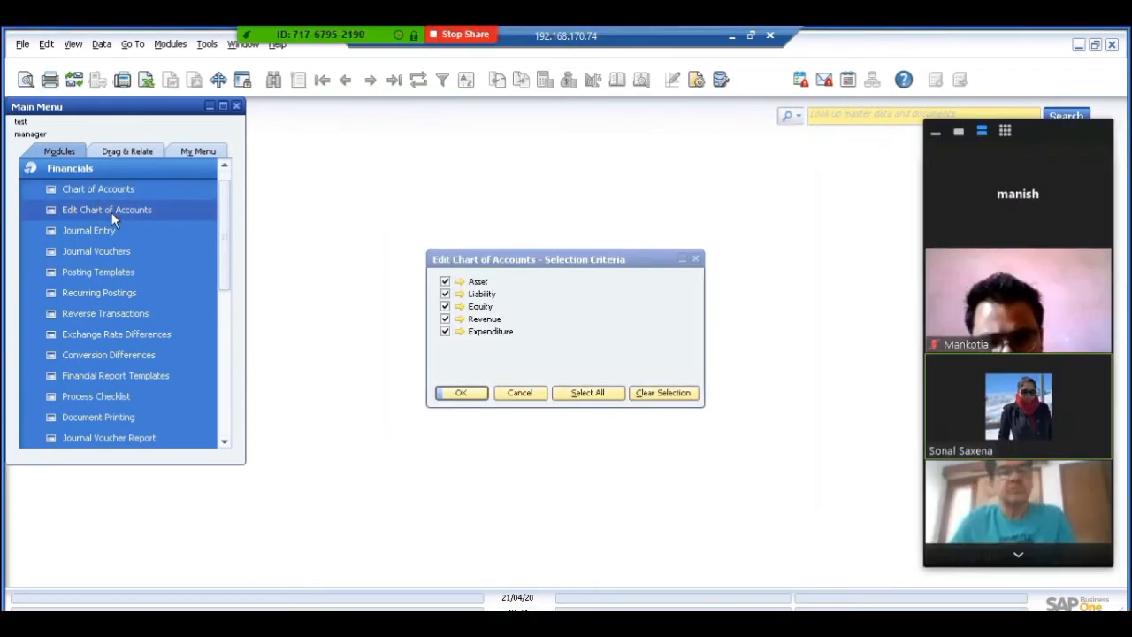
click(445, 281)
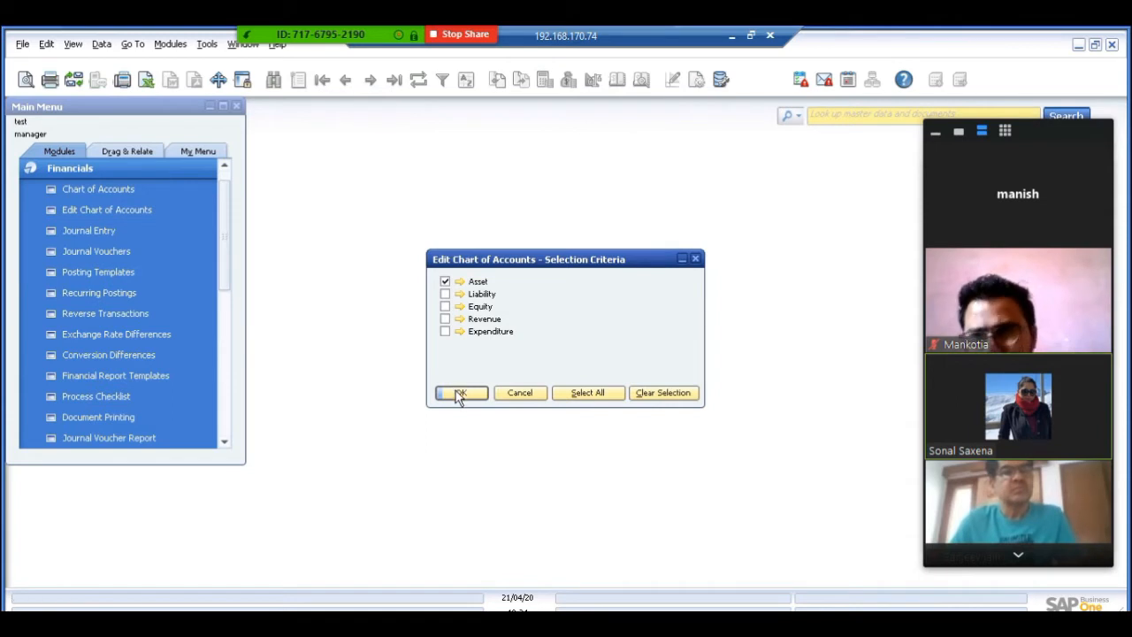
click(458, 394)
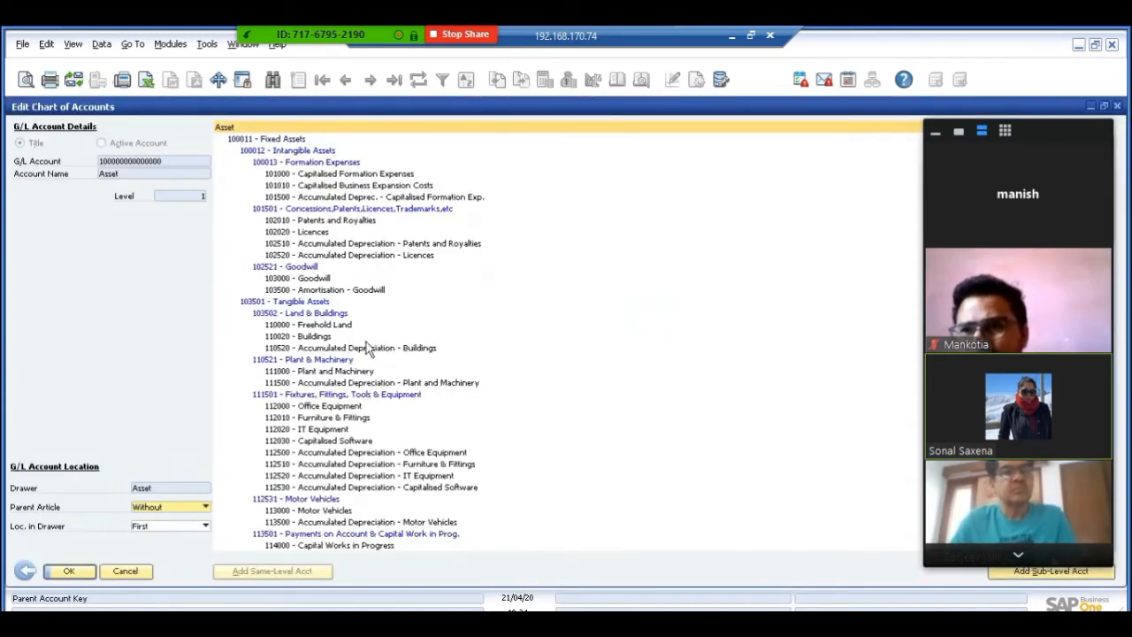
Move account 110520 Accumulated Depreciation - Buildings to parent article 102521 and change it to a Title.
click(323, 351)
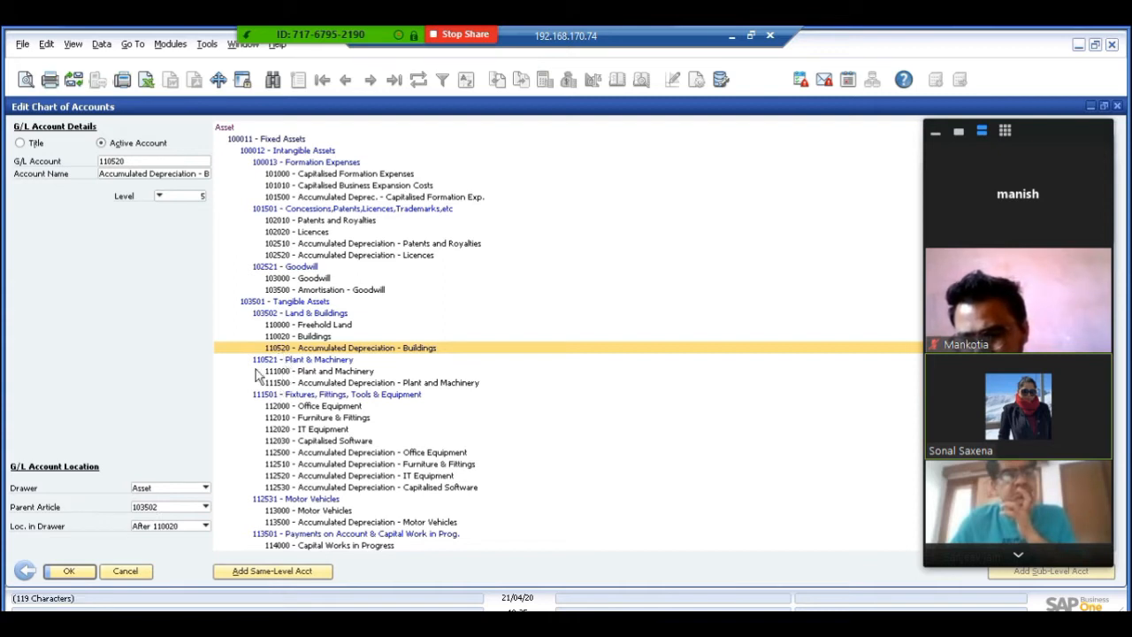
click(146, 512)
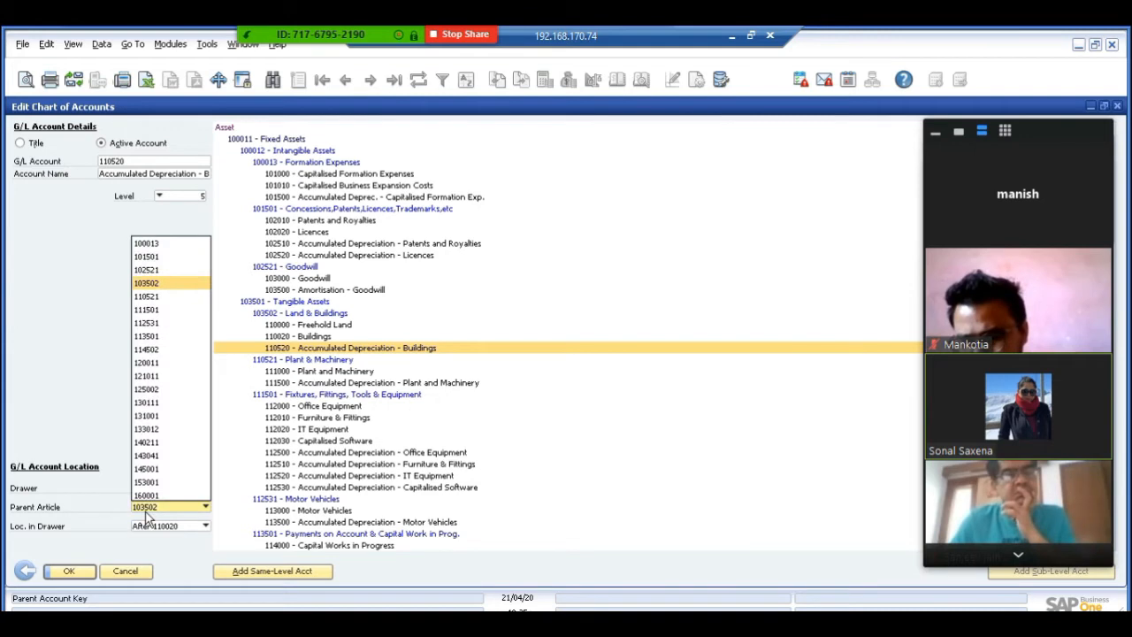
click(147, 272)
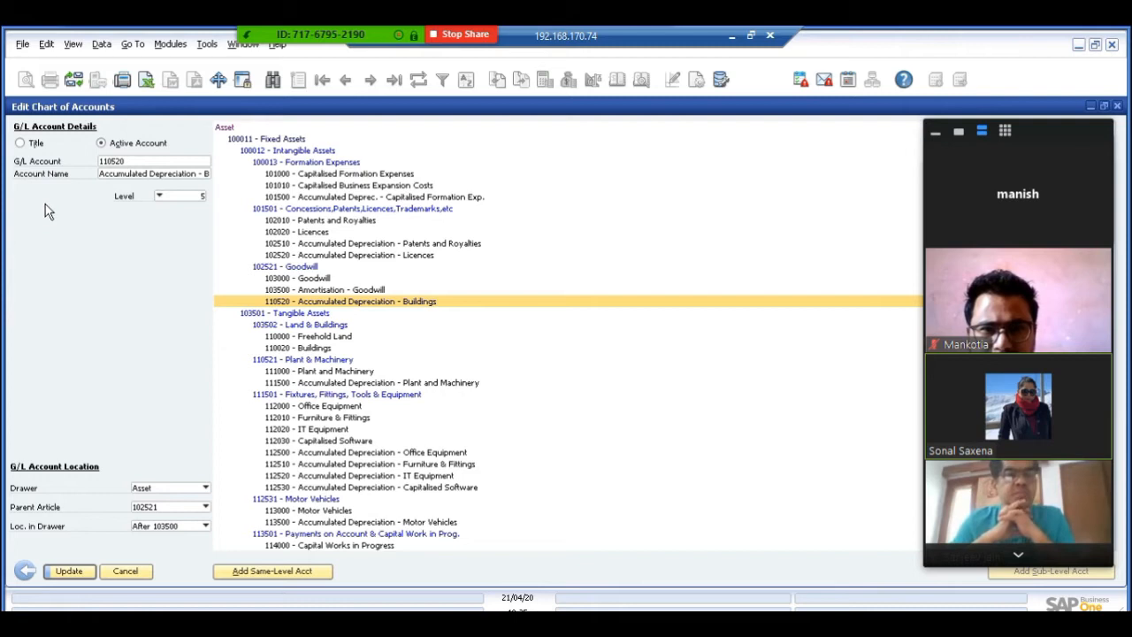
click(19, 143)
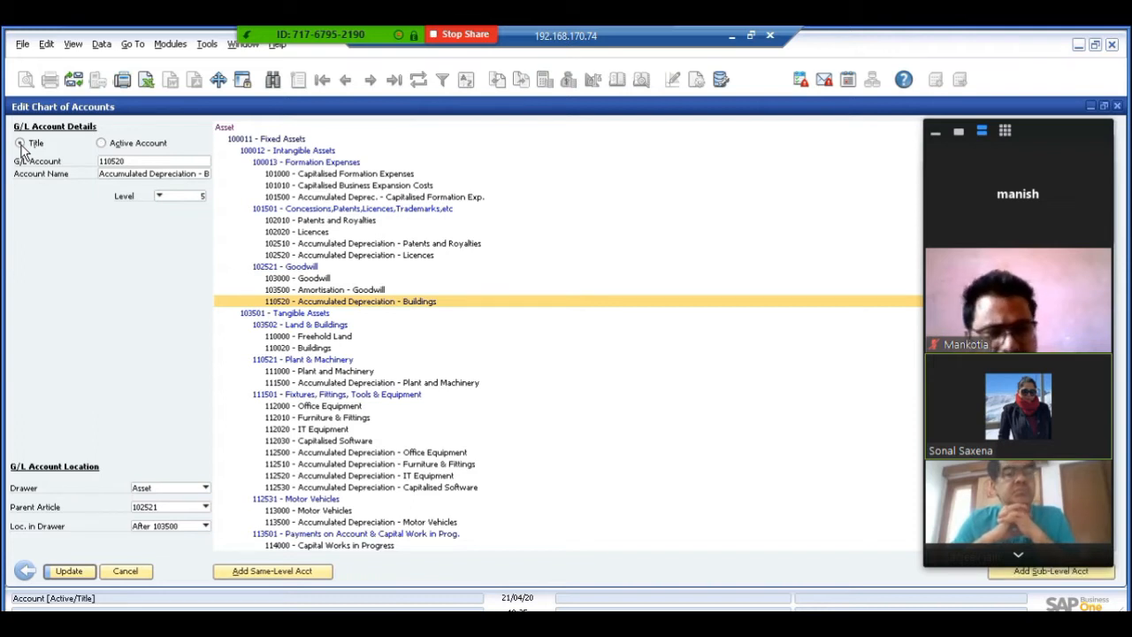
Set the level of account 110000 Freehold Land to 4 and then to 6.
click(301, 337)
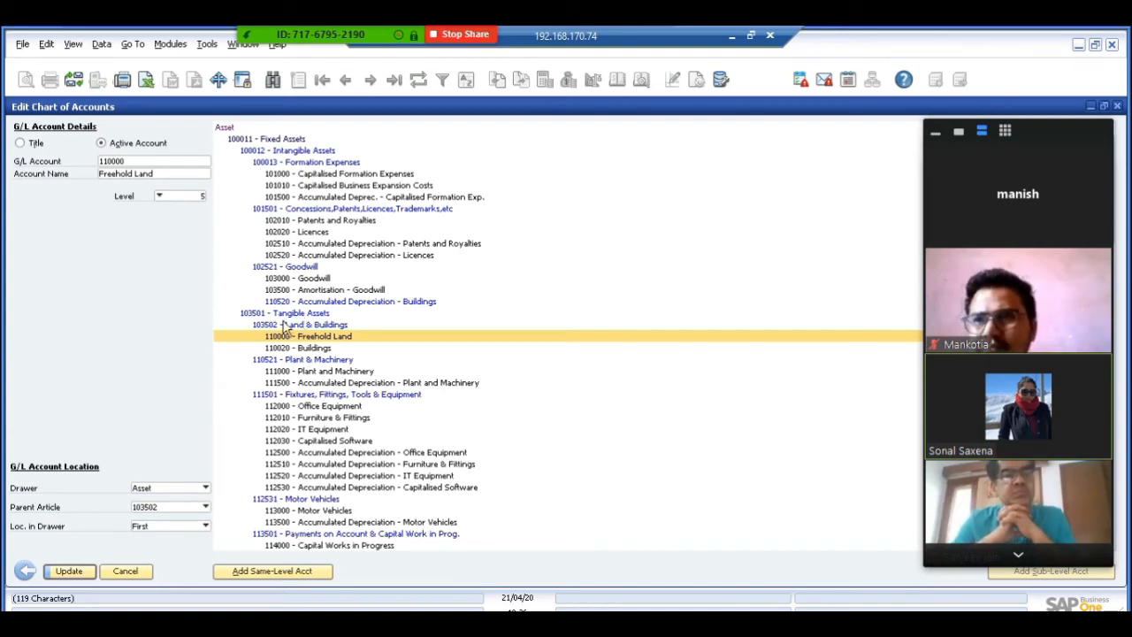
click(165, 199)
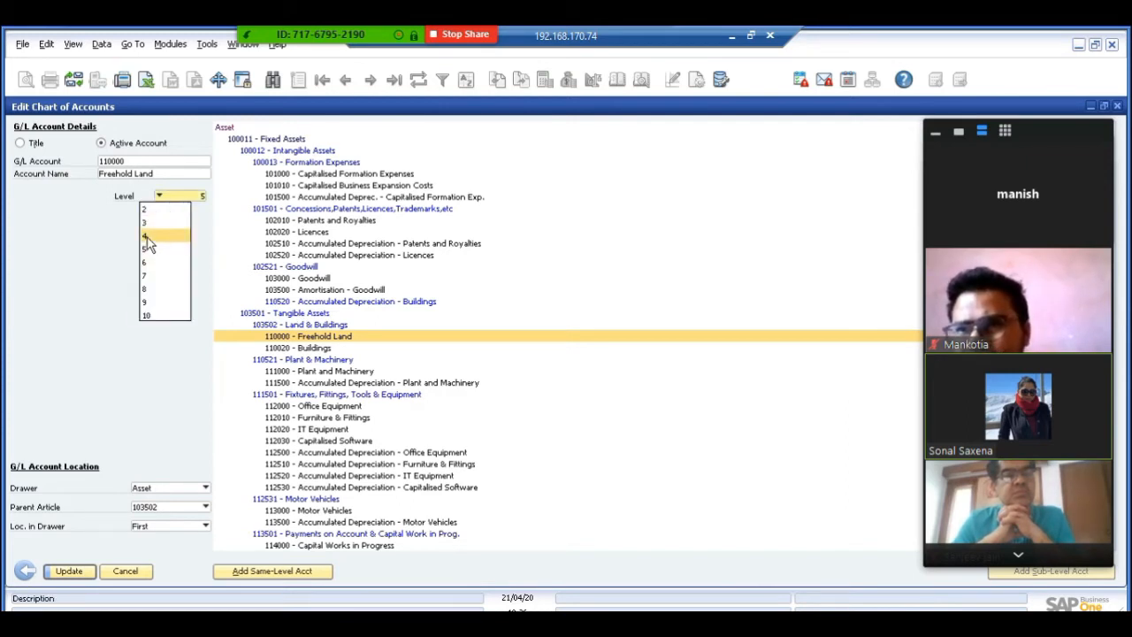
click(147, 237)
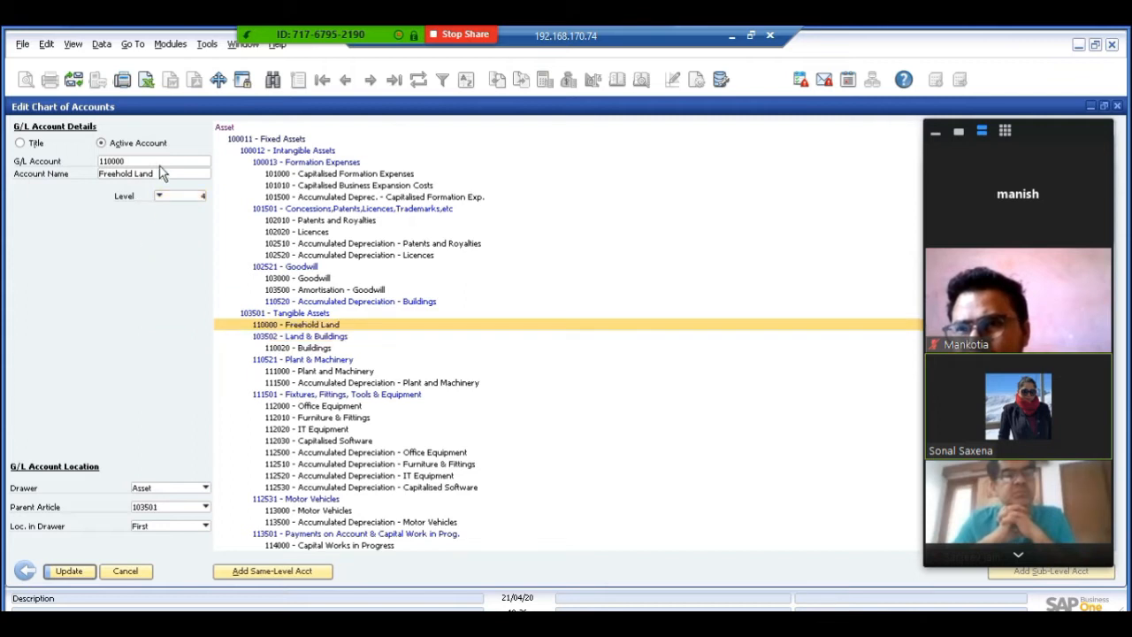
click(168, 199)
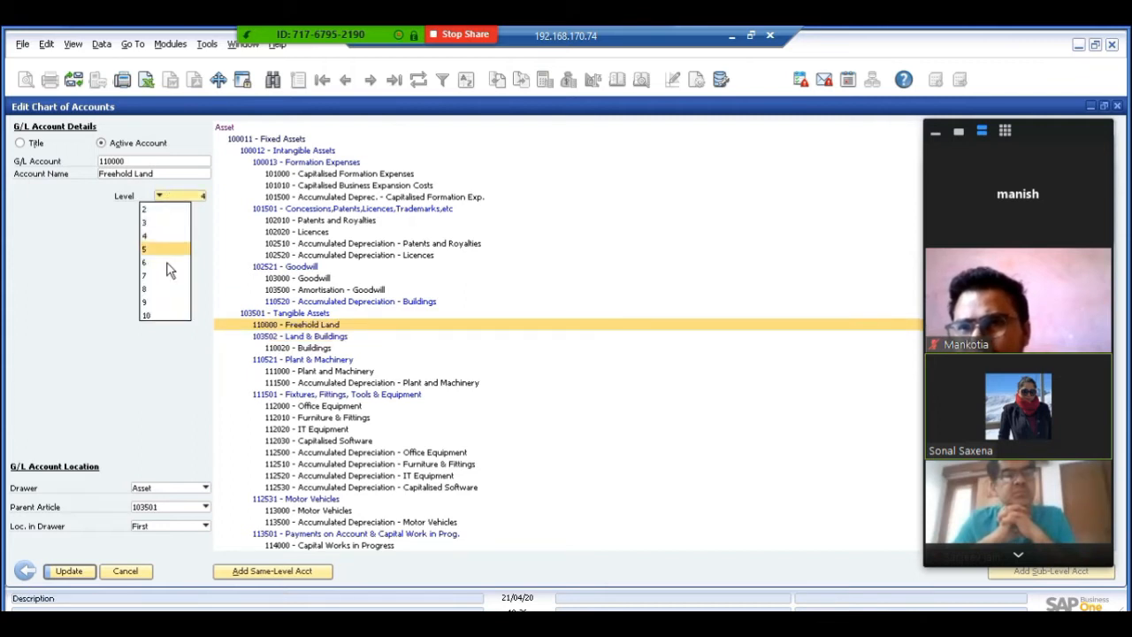
click(152, 262)
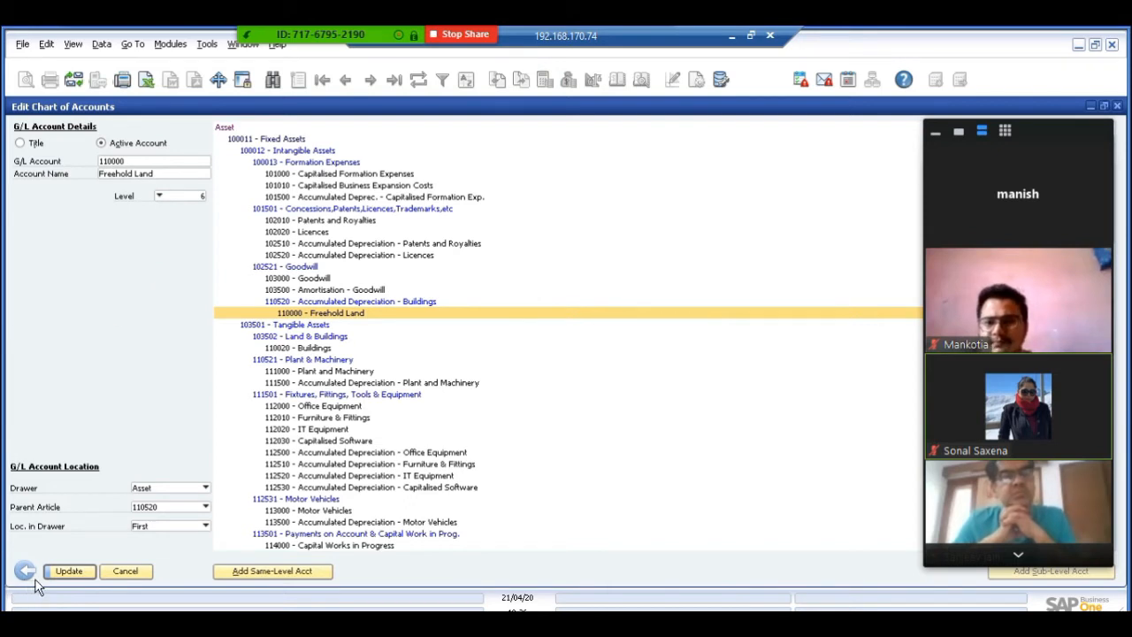
Discard the edits and confirm the selection criteria with all five drawers, Asset through Expenditure, included.
click(125, 571)
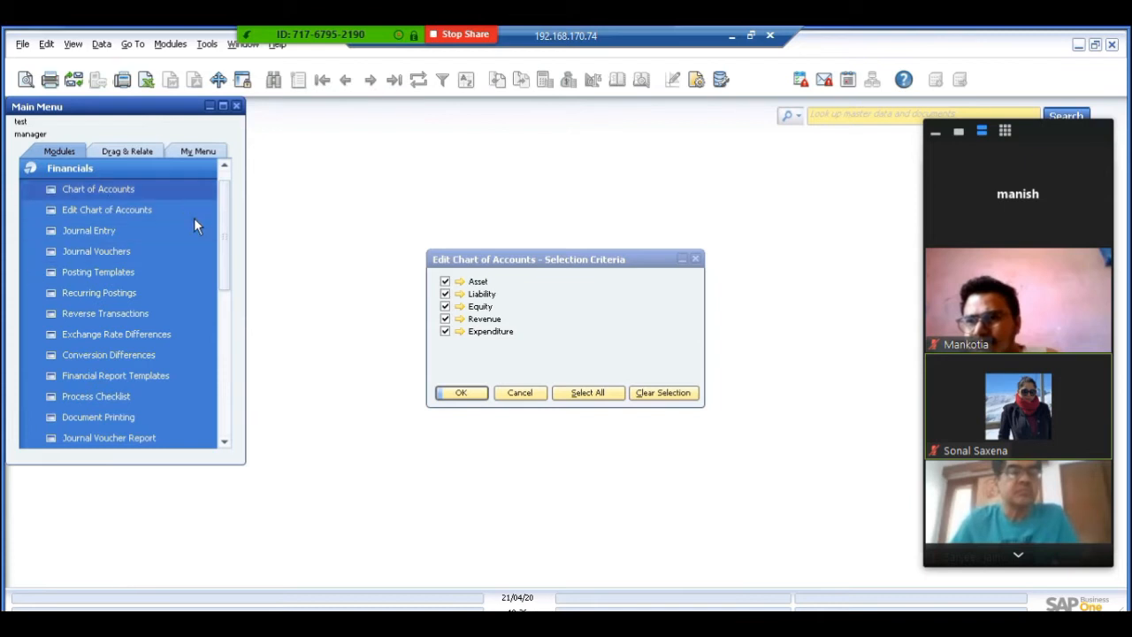
click(464, 393)
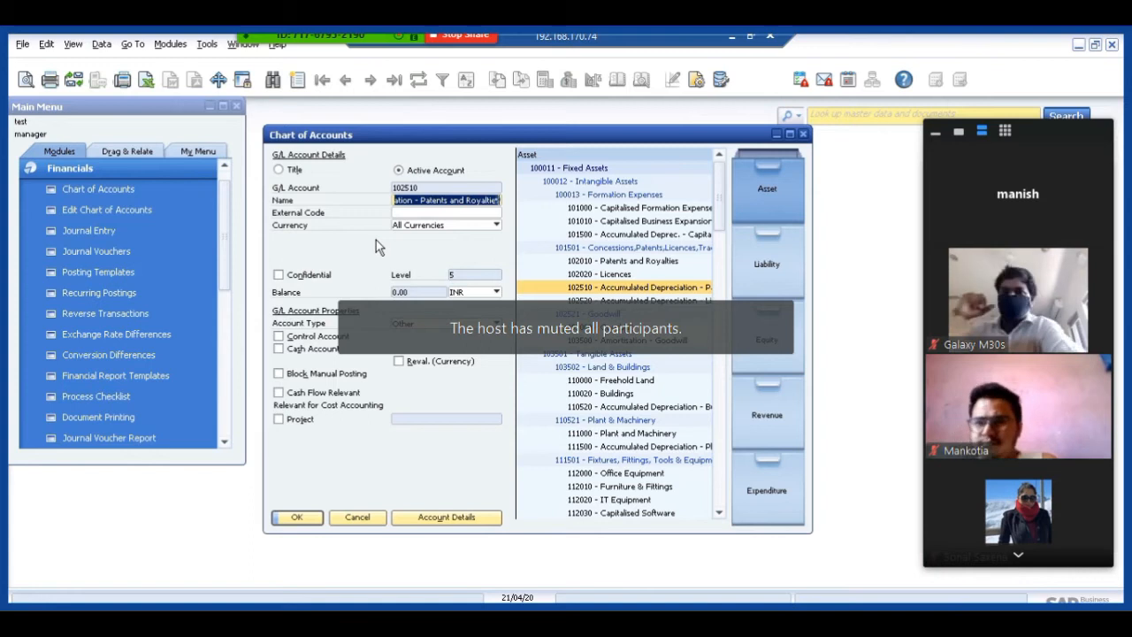
Look at account 110020 Buildings, then examine the account details of 450000 Customer Discounts Allowed in the Revenue drawer.
click(585, 393)
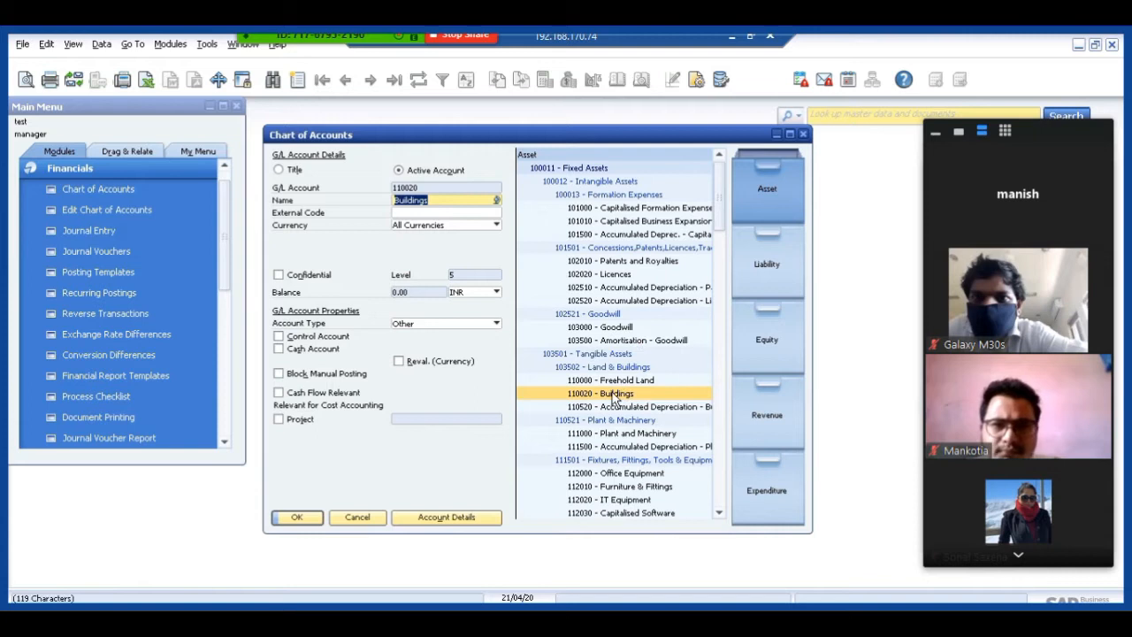
click(767, 421)
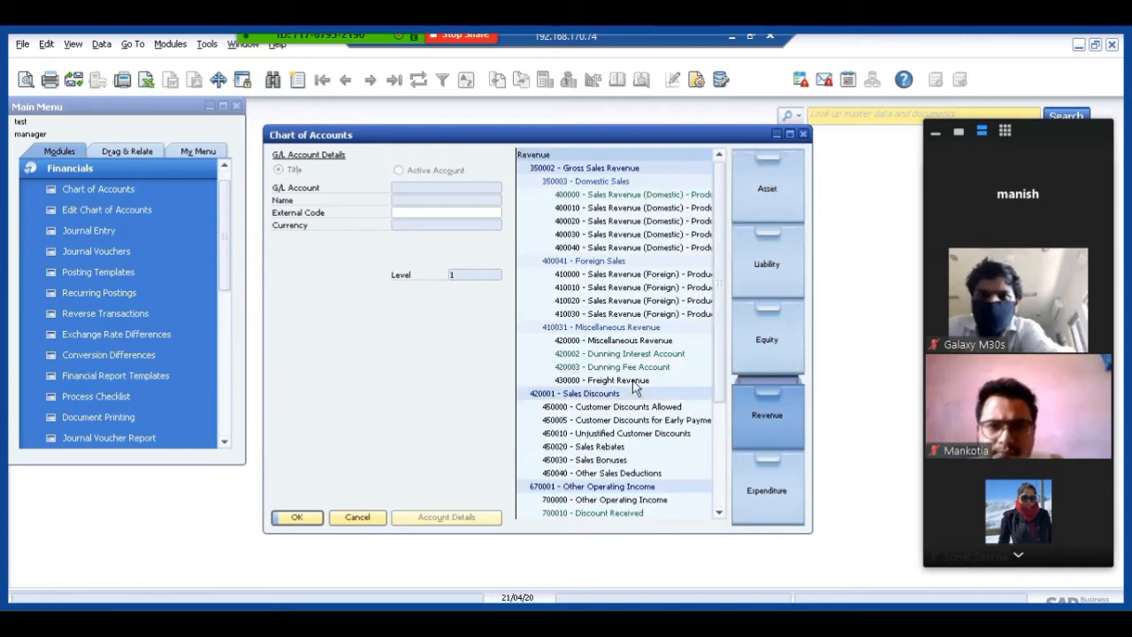
click(594, 409)
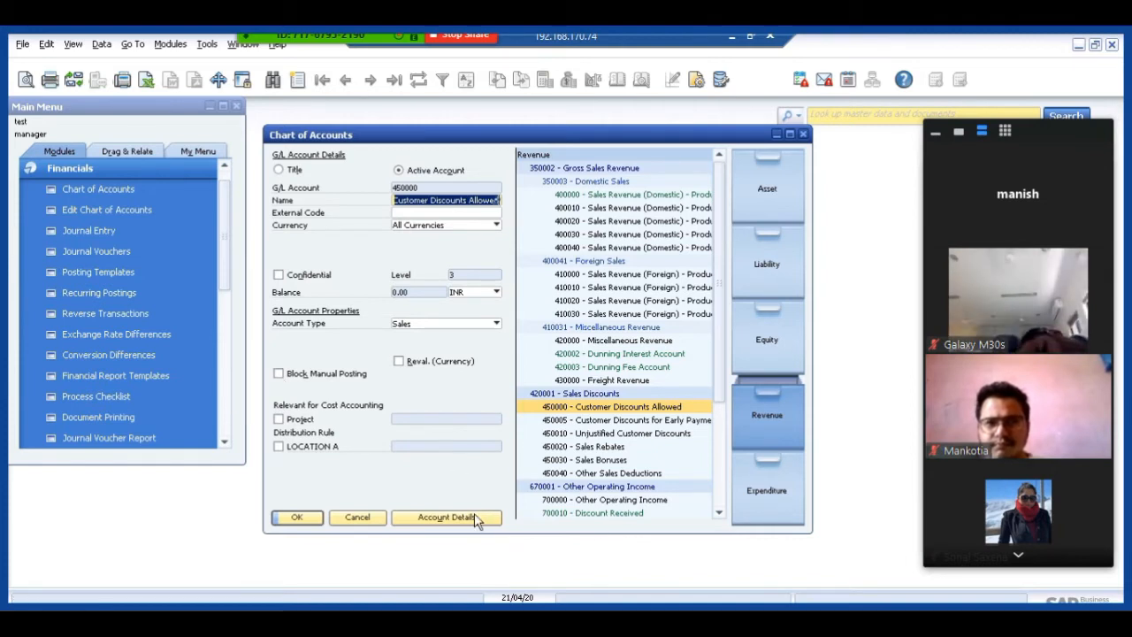
click(441, 518)
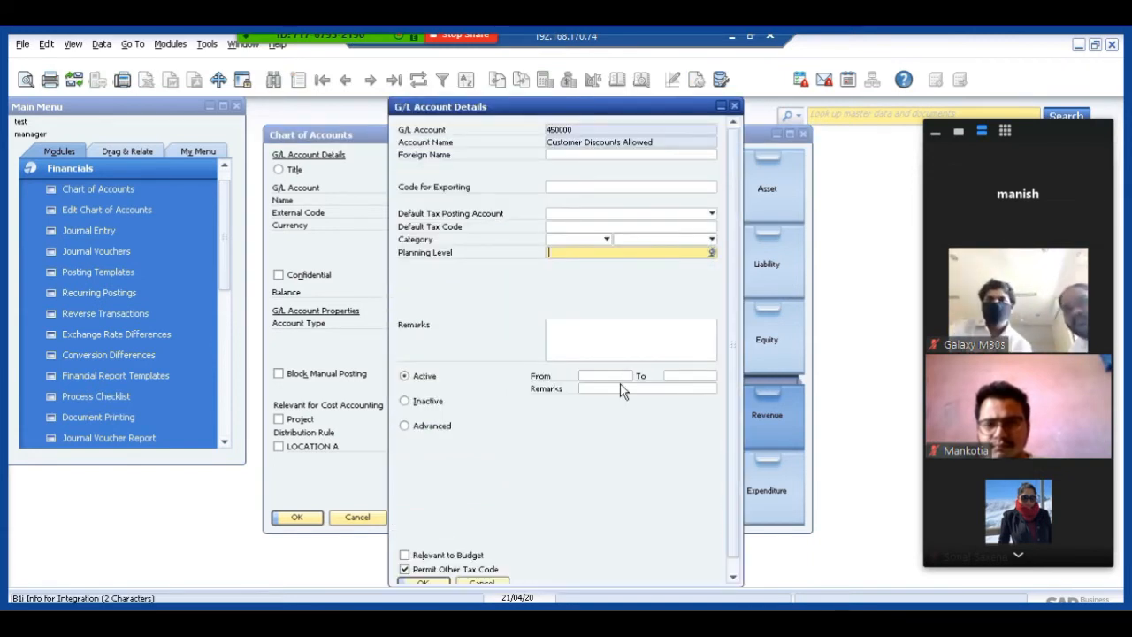
drag(508, 110, 478, 55)
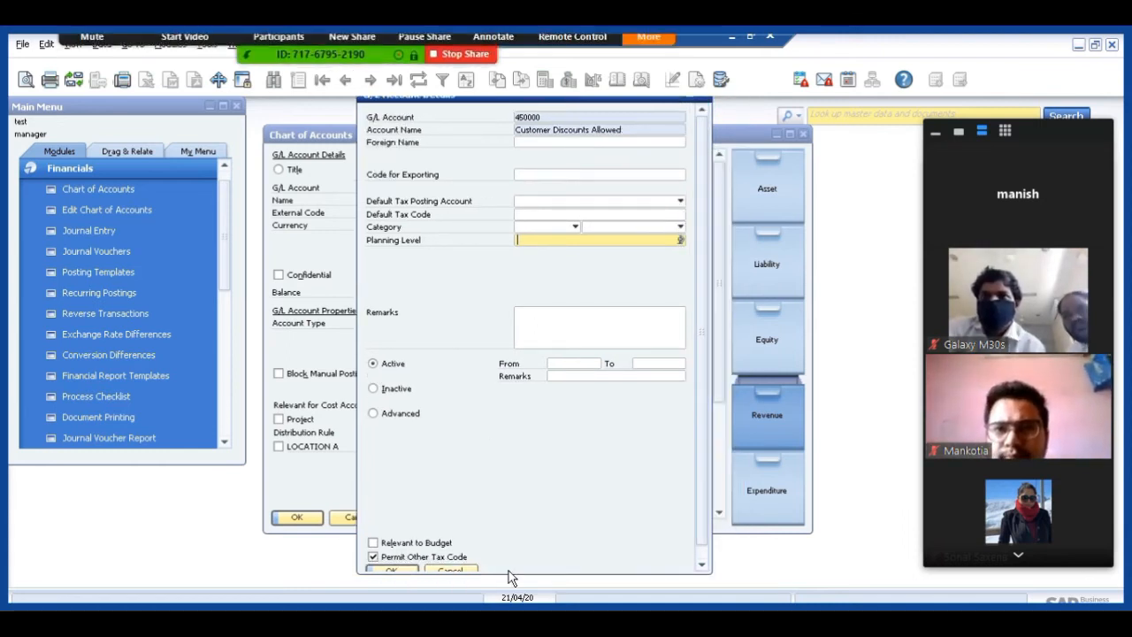
click(451, 571)
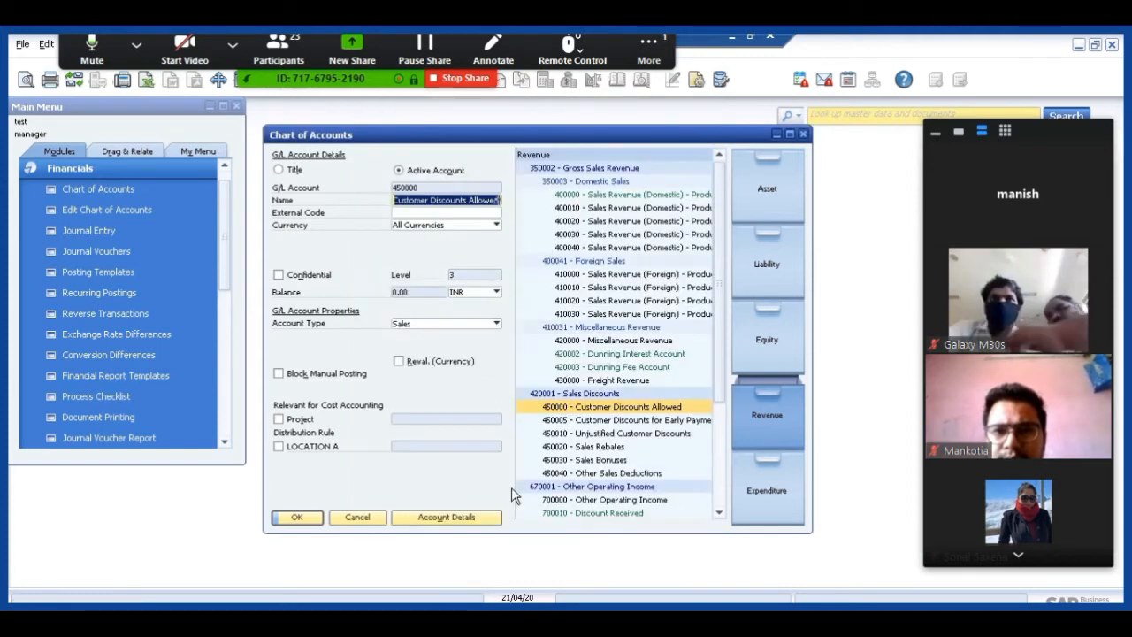
Switch the status of account 450000 Customer Discounts Allowed to Inactive and then to Advanced in its account details.
click(439, 520)
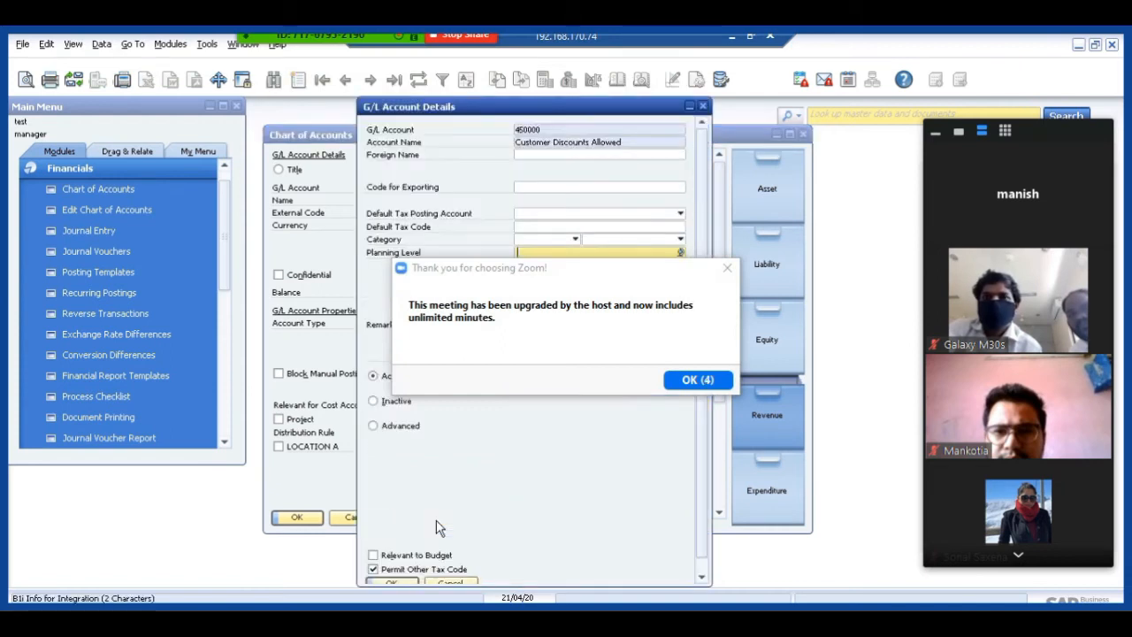
click(710, 379)
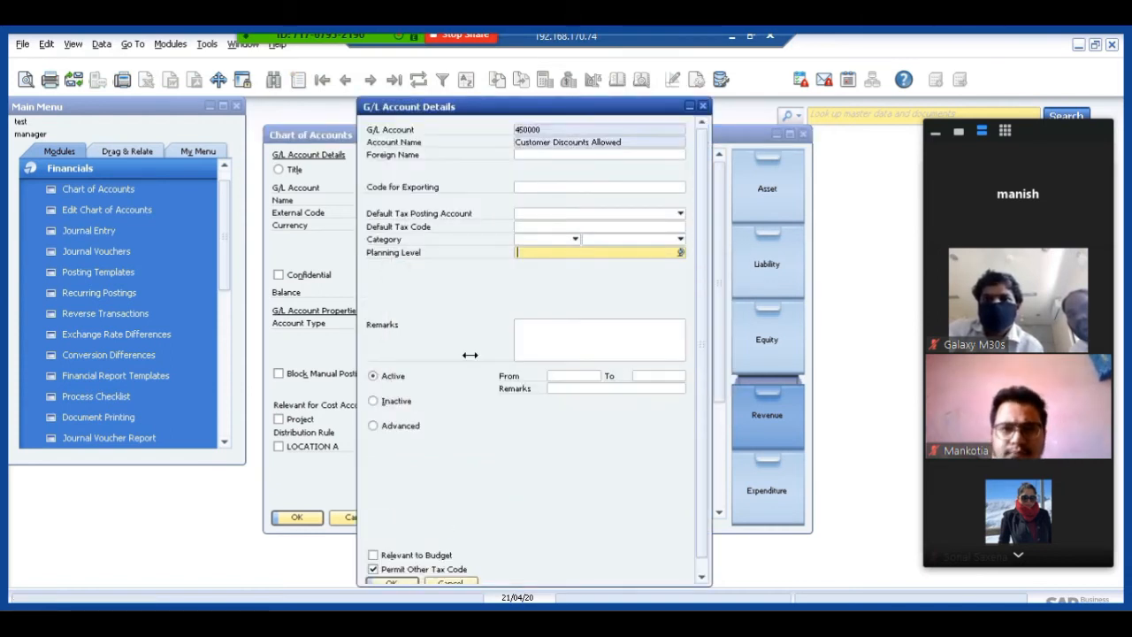
click(373, 400)
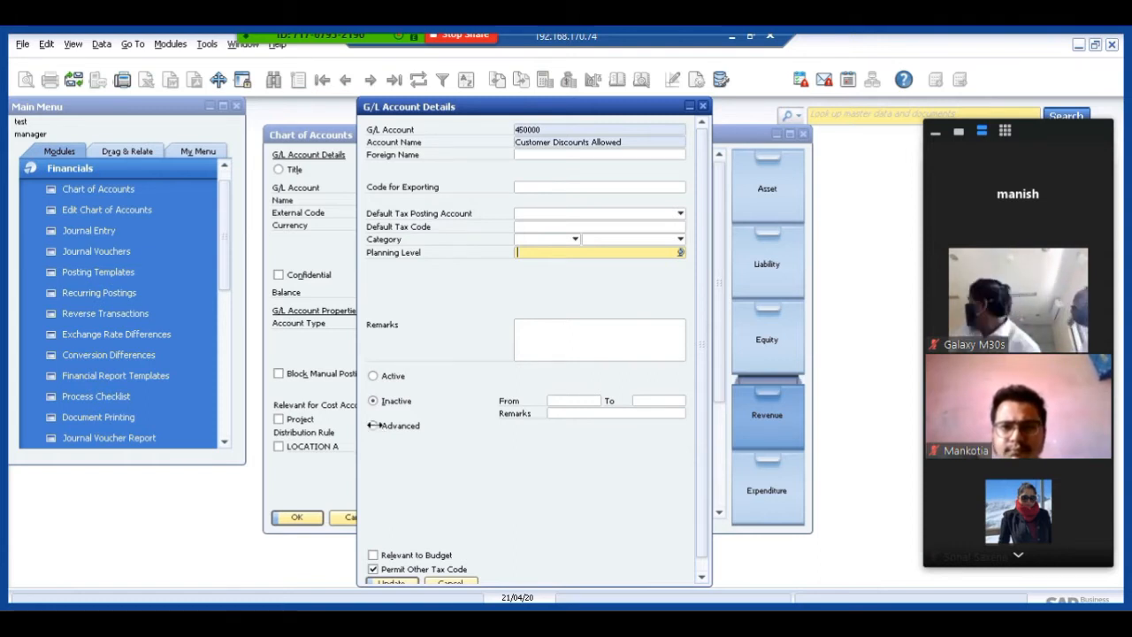
click(372, 425)
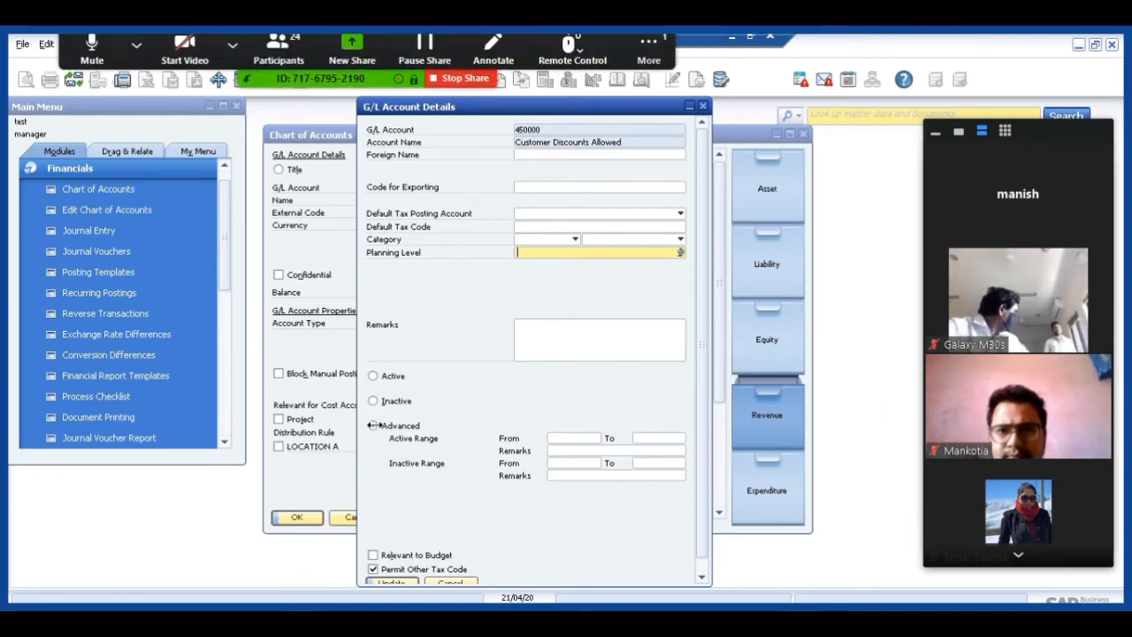
click(372, 426)
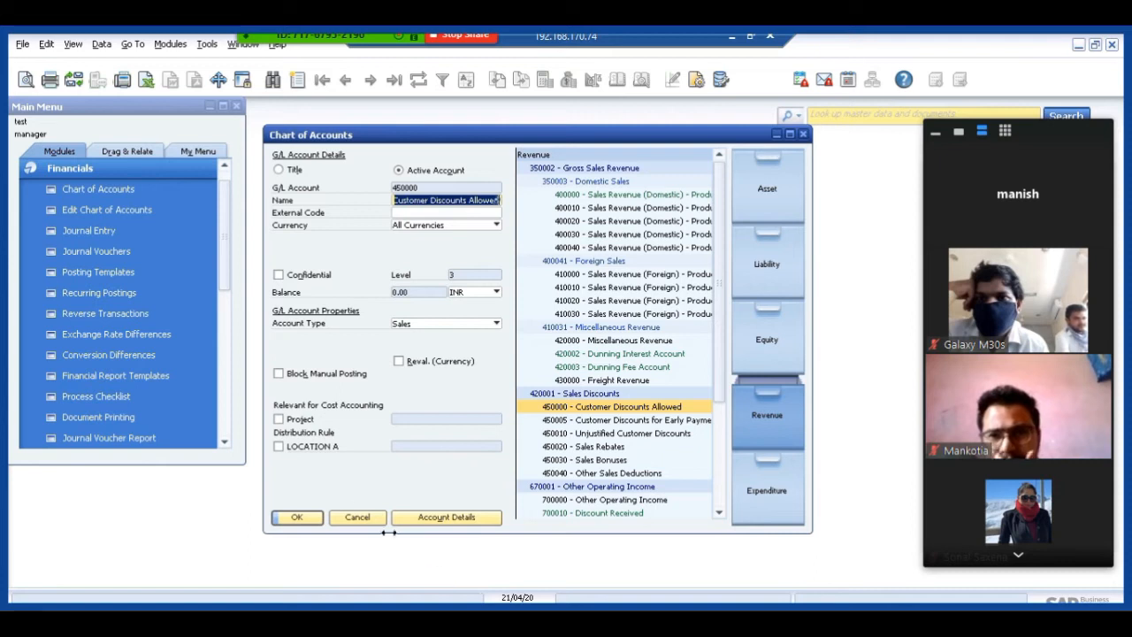
View account 420002 Dunning Interest Account and close the chart of accounts.
click(575, 352)
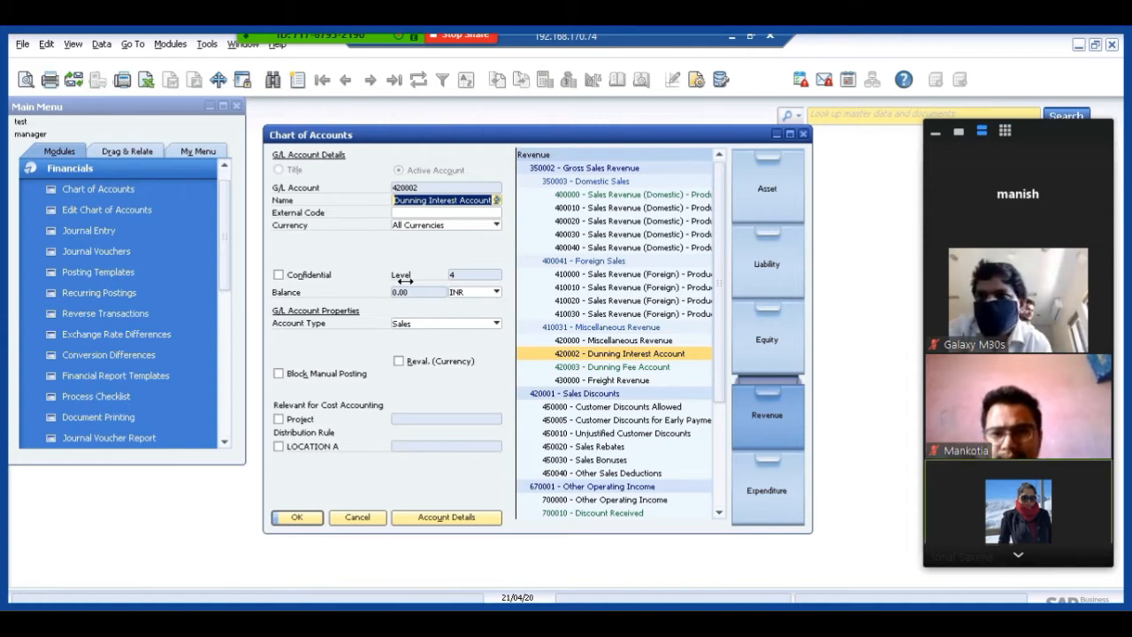
click(355, 517)
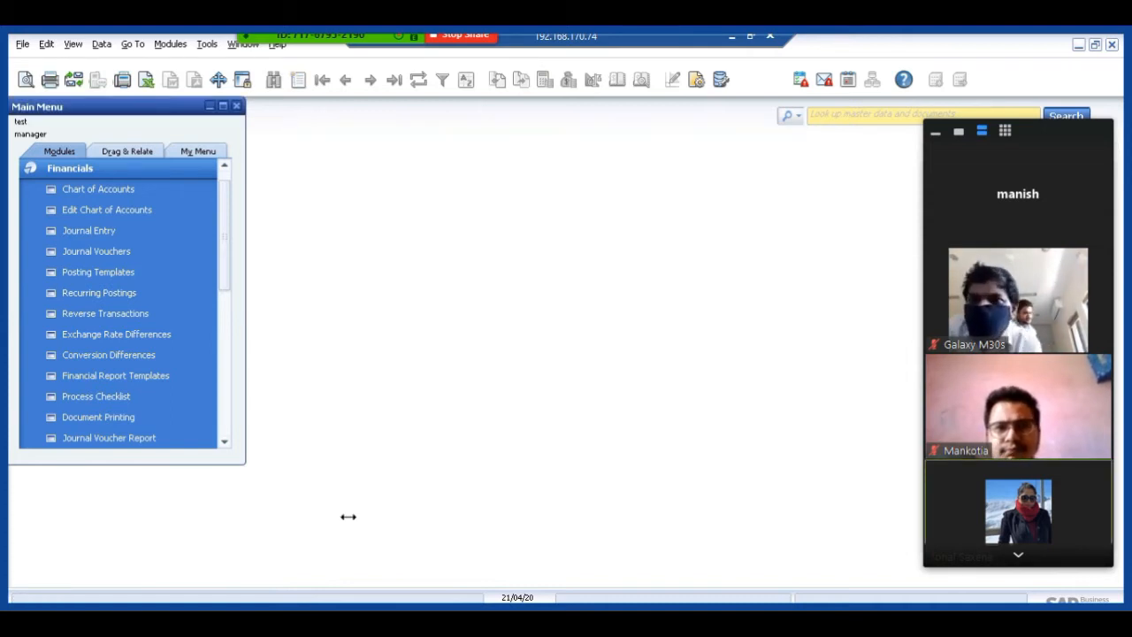
Start a journal entry from Recurring Posting template TEST2, setting the USD exchange rate for 21 April 2020 to 49.
click(106, 228)
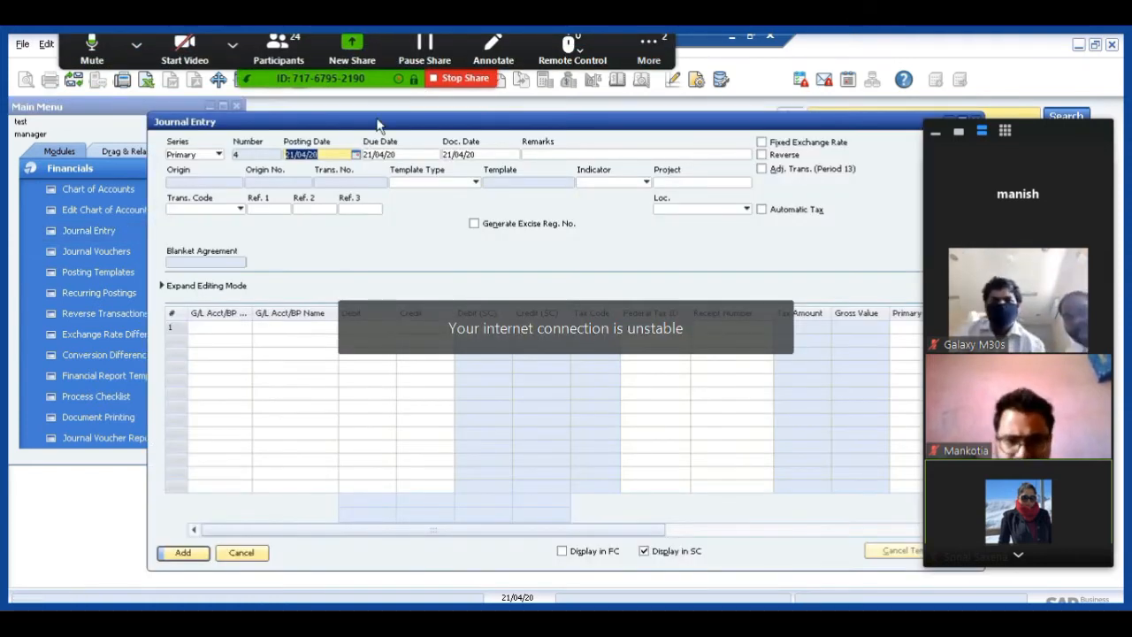
drag(377, 124, 322, 124)
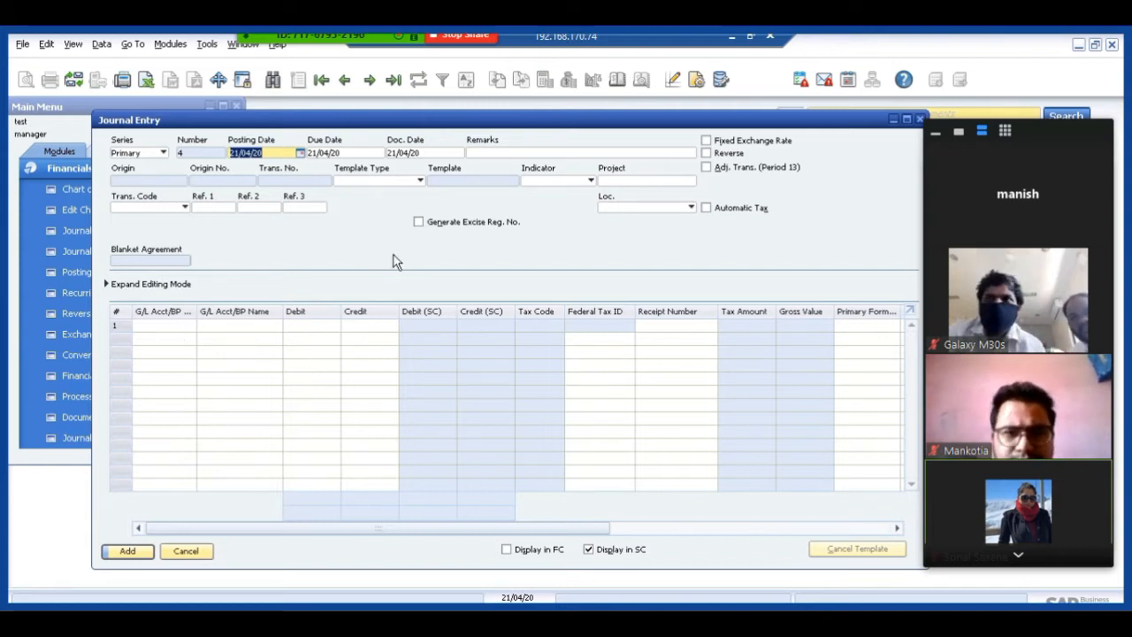
click(373, 182)
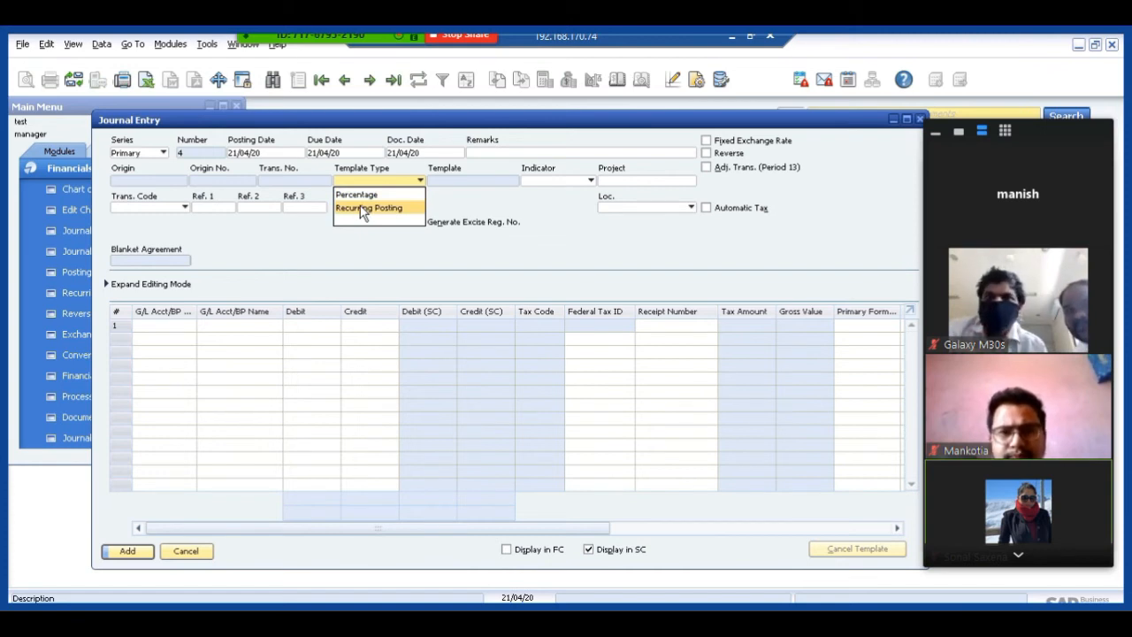
click(362, 209)
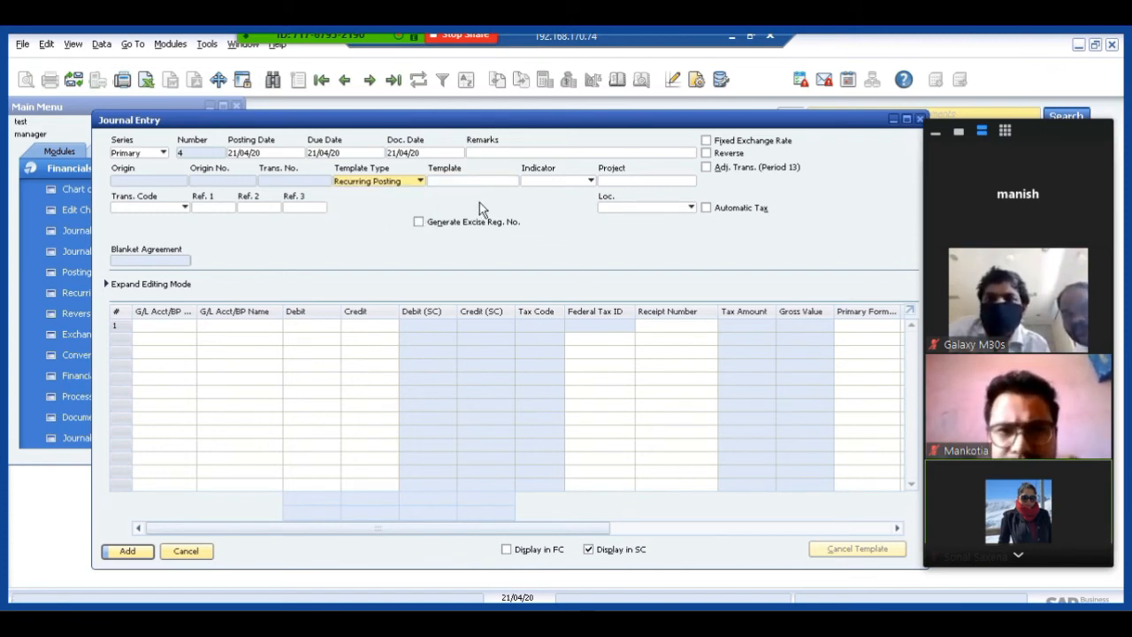
click(463, 183)
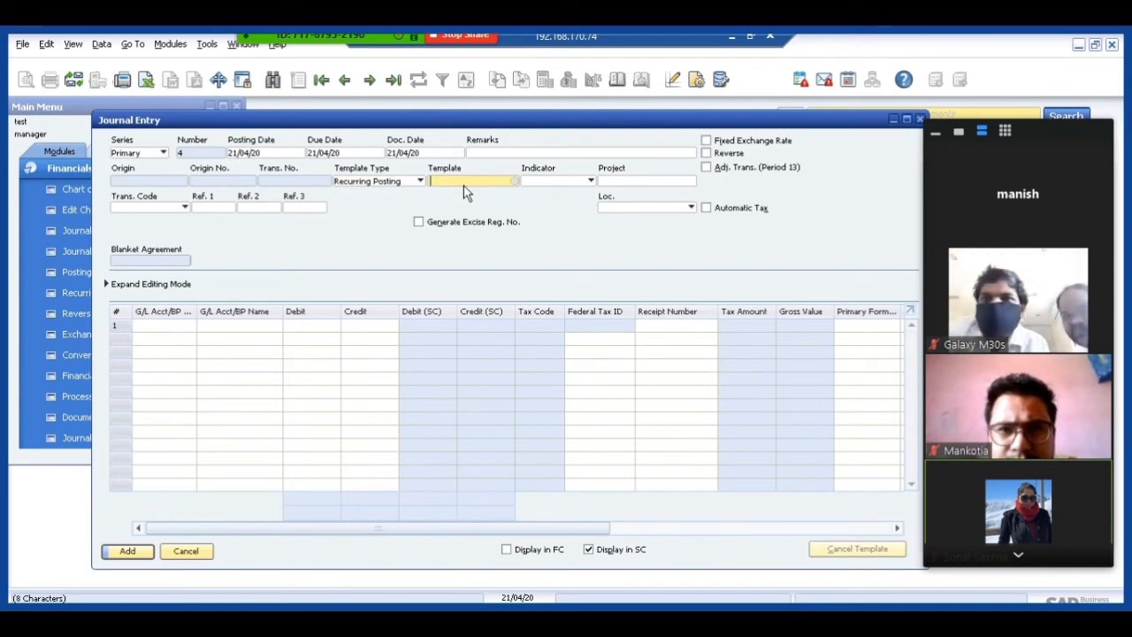
key(Tab)
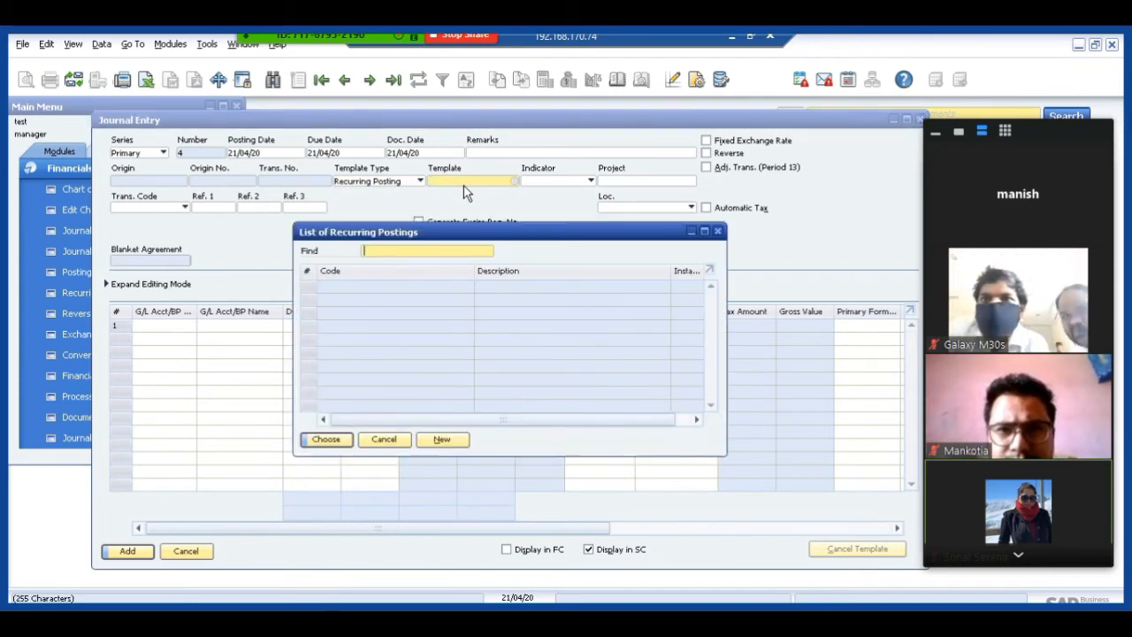
click(320, 441)
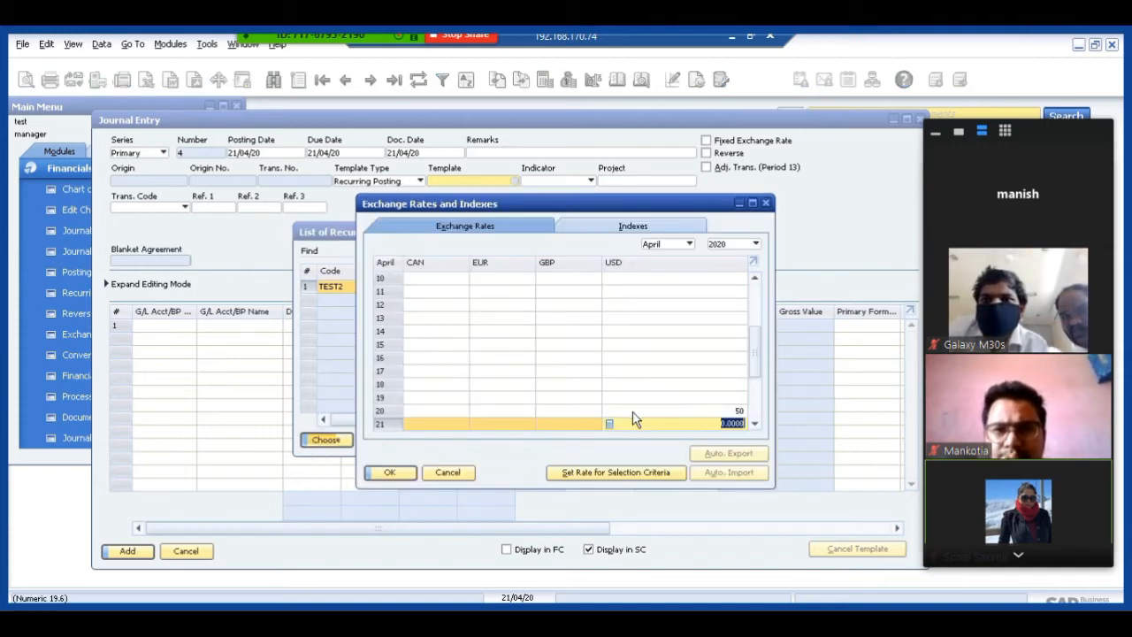
text(49)
key(Return)
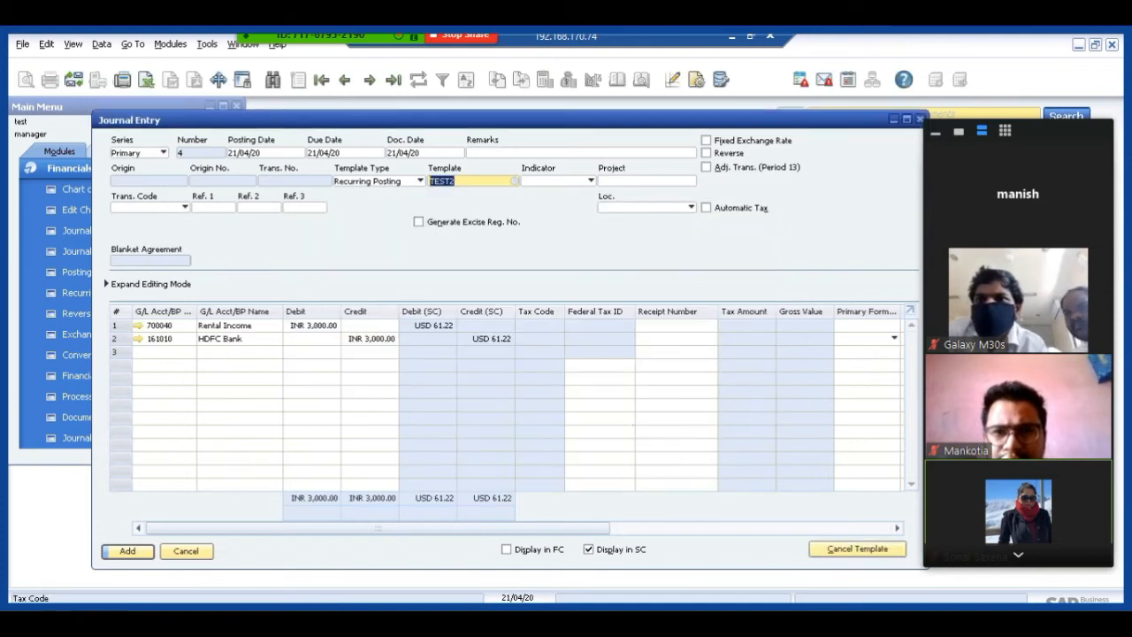
Check the HDFC Bank line of the journal entry and discard the entry without adding it.
click(167, 342)
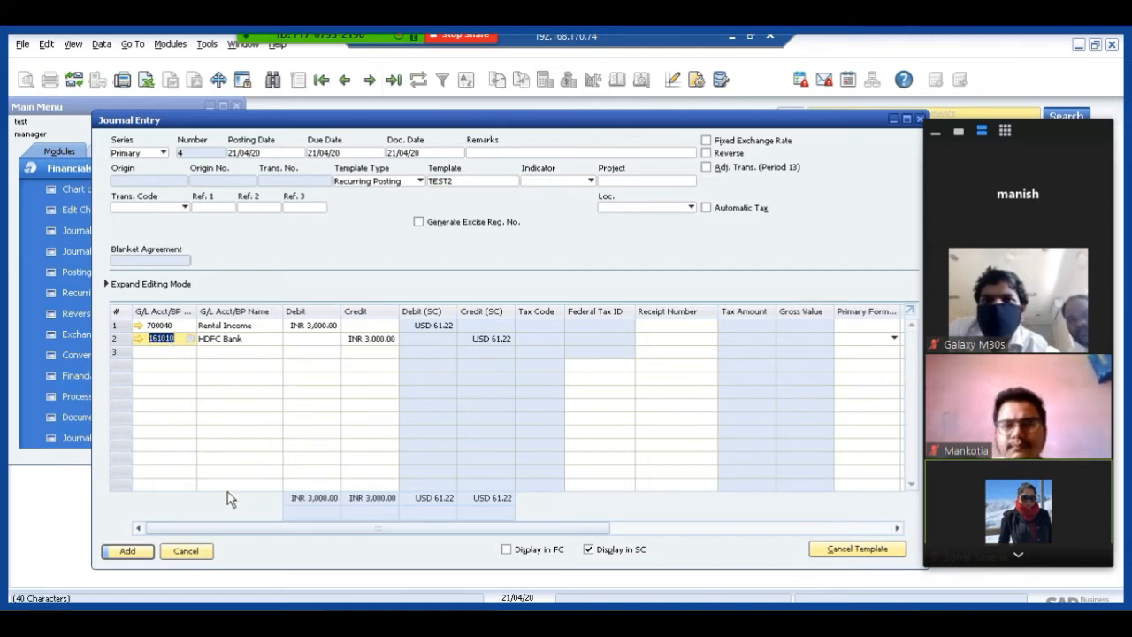
click(193, 553)
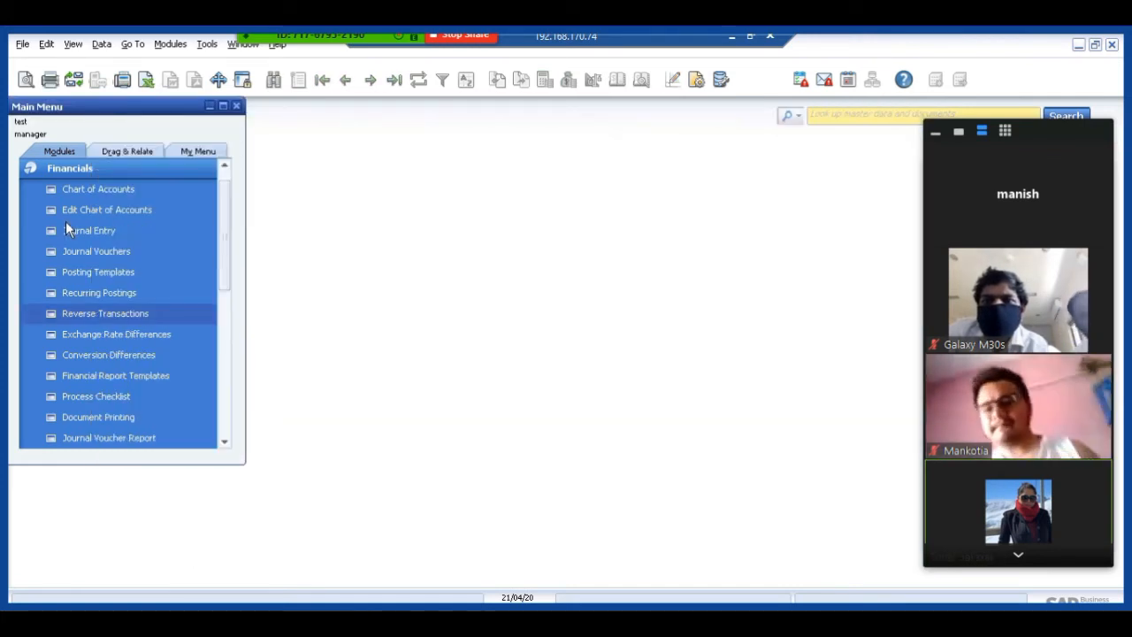
Open Recurring Postings and bring up the existing TEST2 posting for review.
click(90, 292)
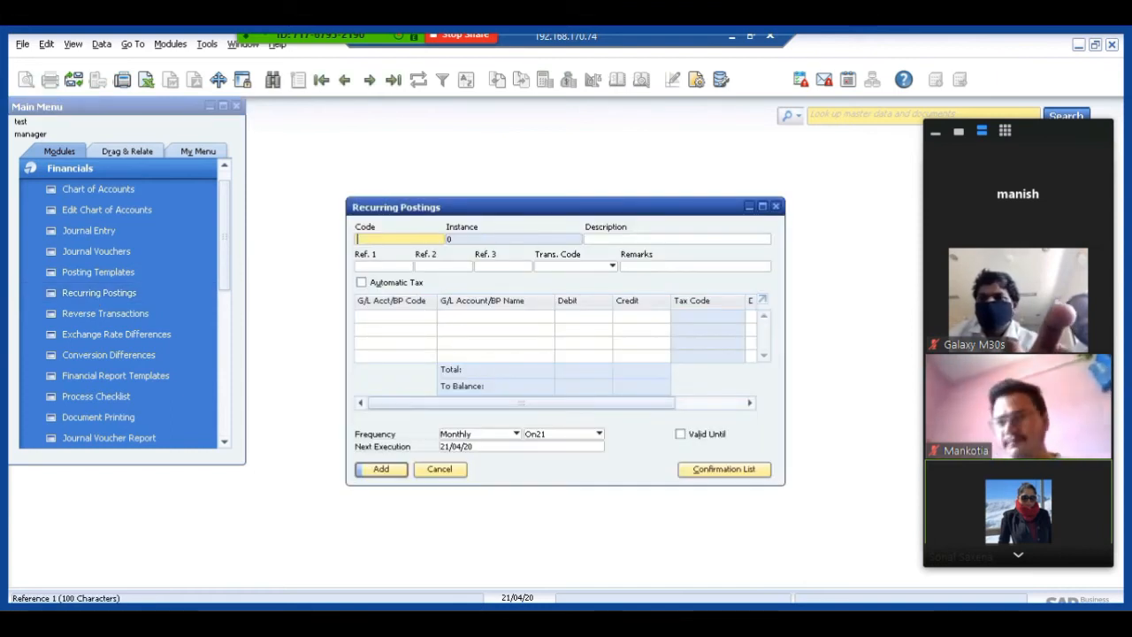
mouse_move(349, 40)
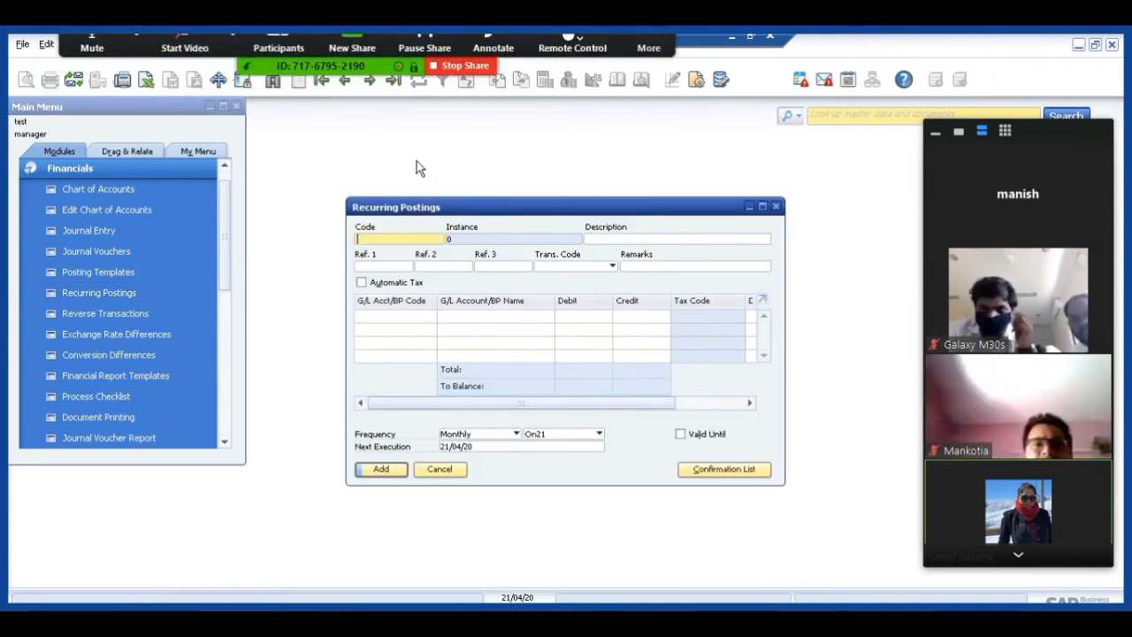
click(345, 80)
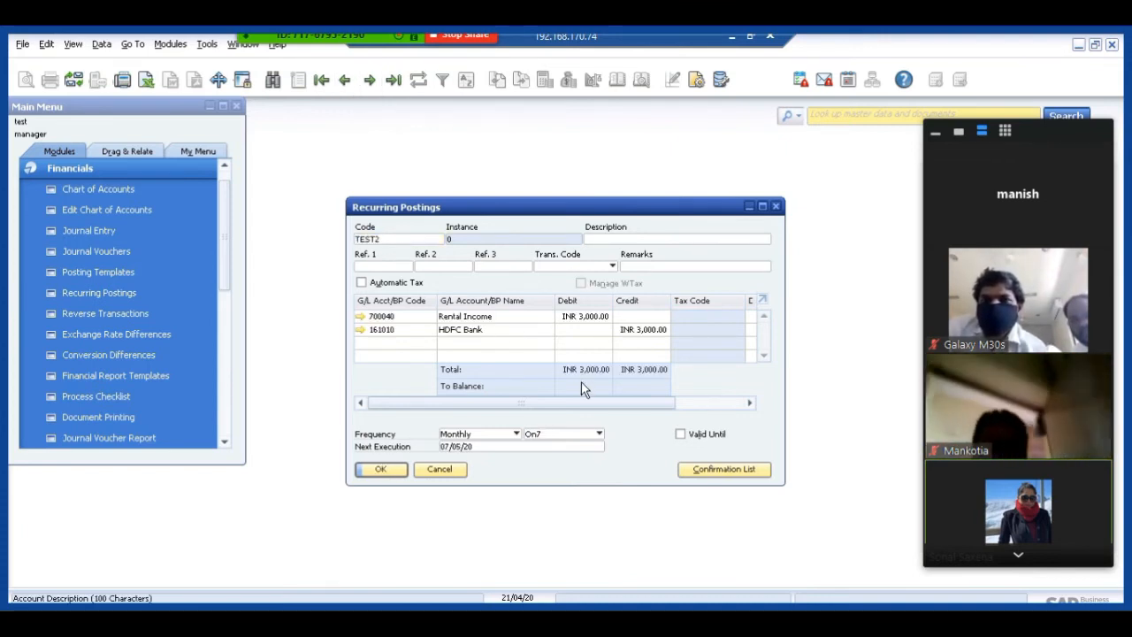
drag(451, 213, 293, 193)
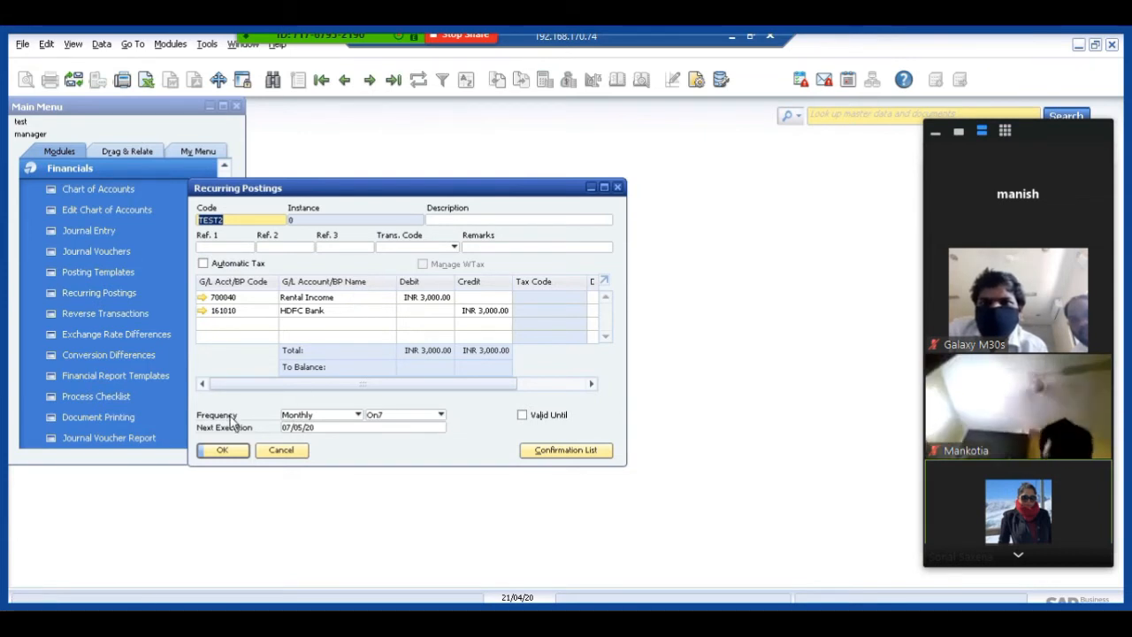
Review the frequency and execution day options of recurring posting TEST2, keeping Monthly on day 7, and close the form.
click(311, 416)
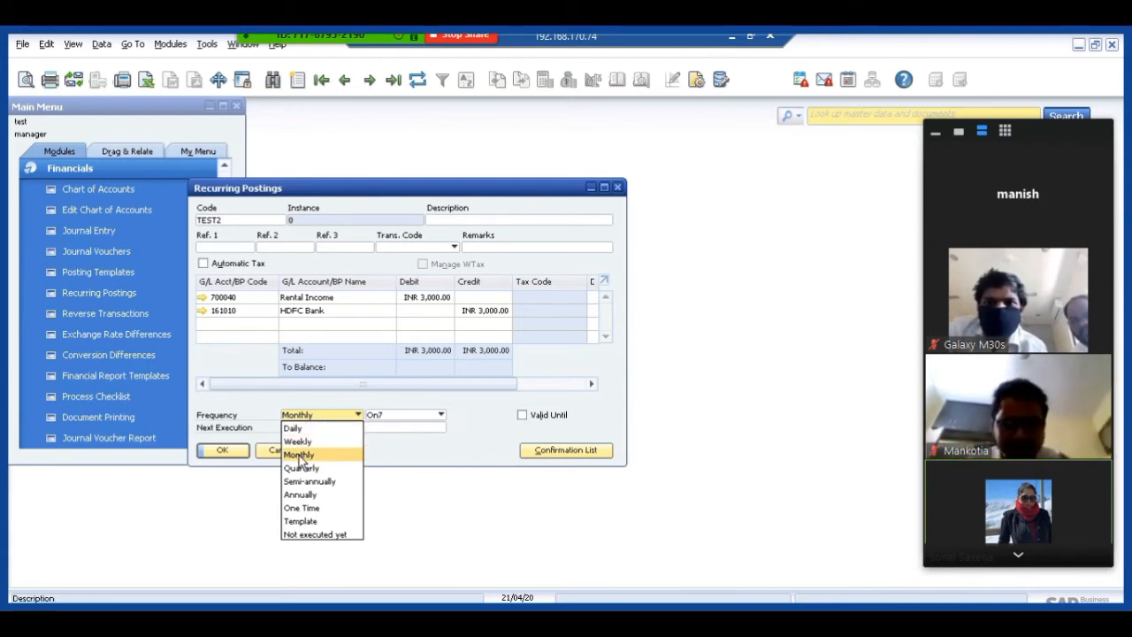
click(299, 456)
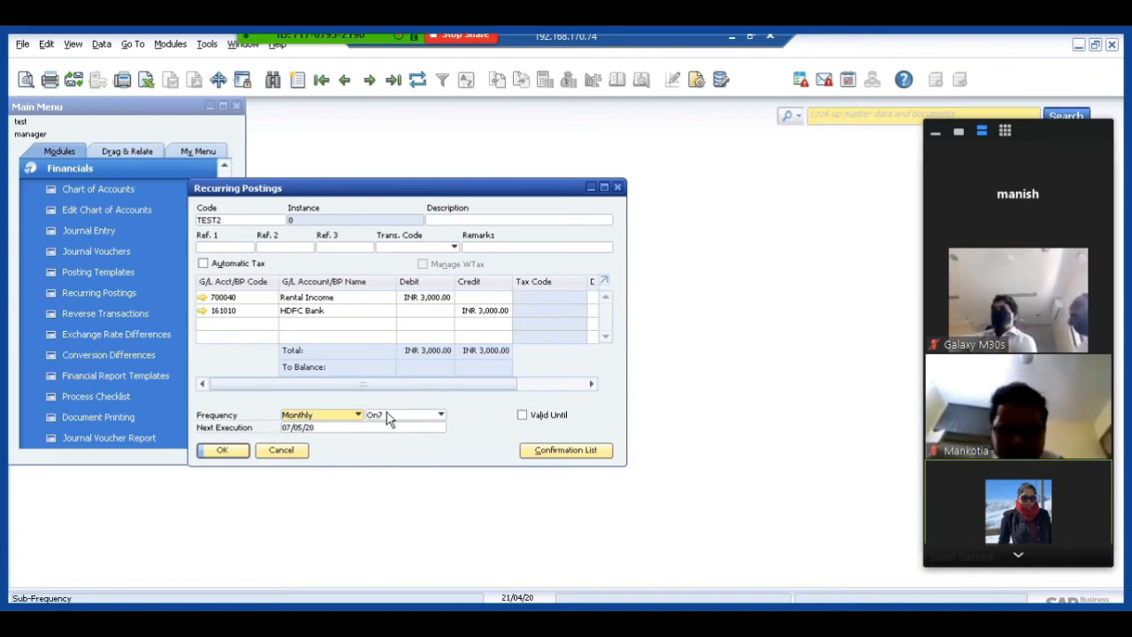
click(386, 415)
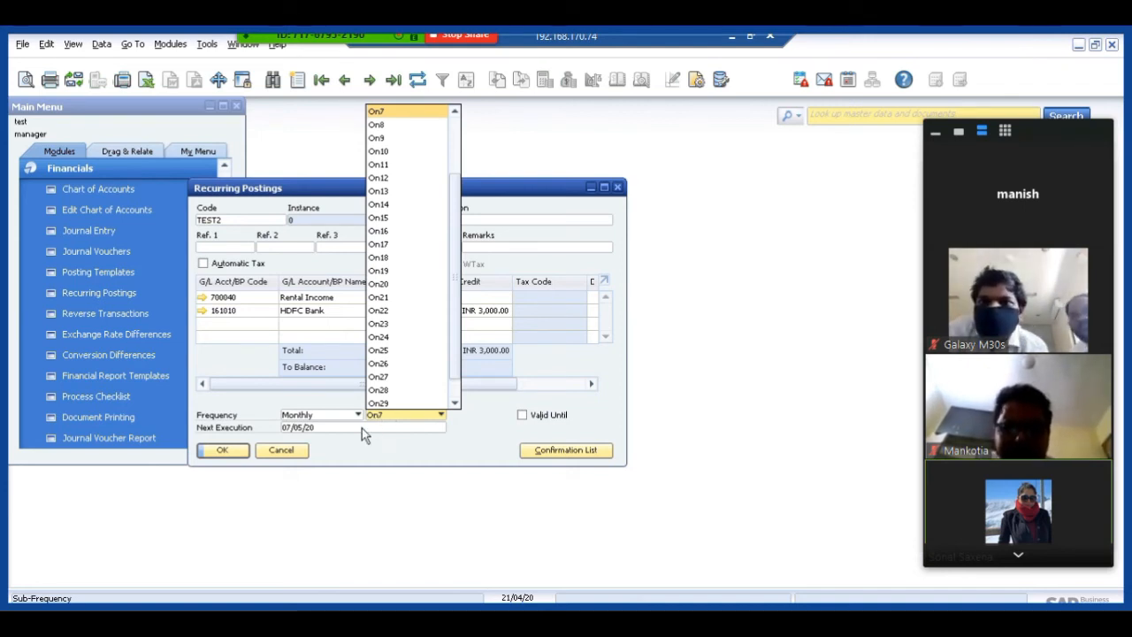
click(314, 435)
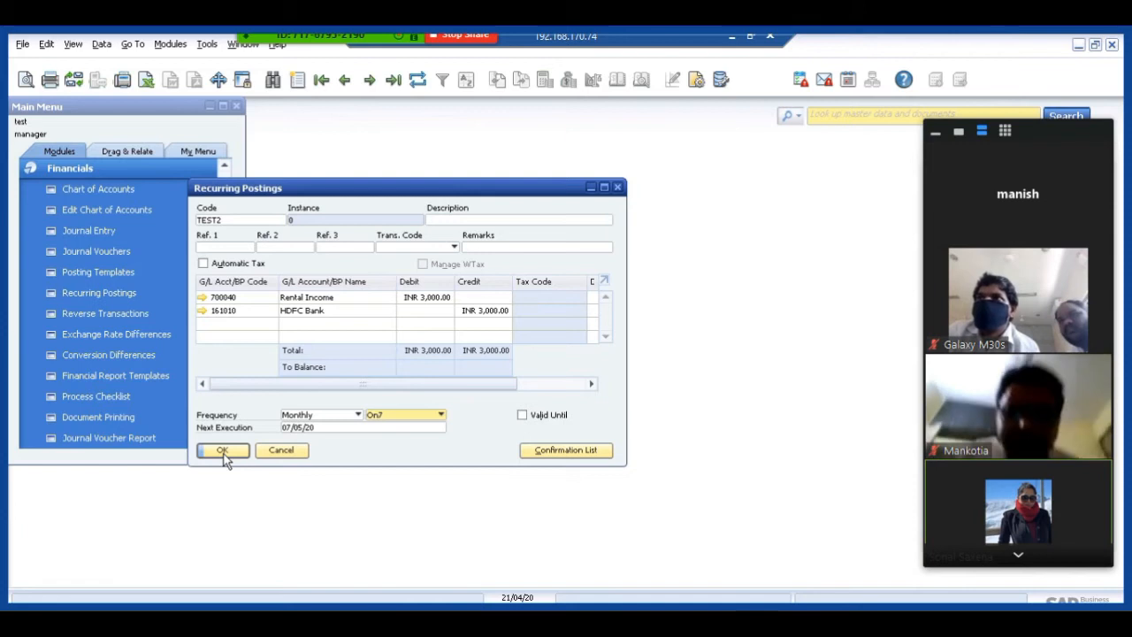
click(281, 453)
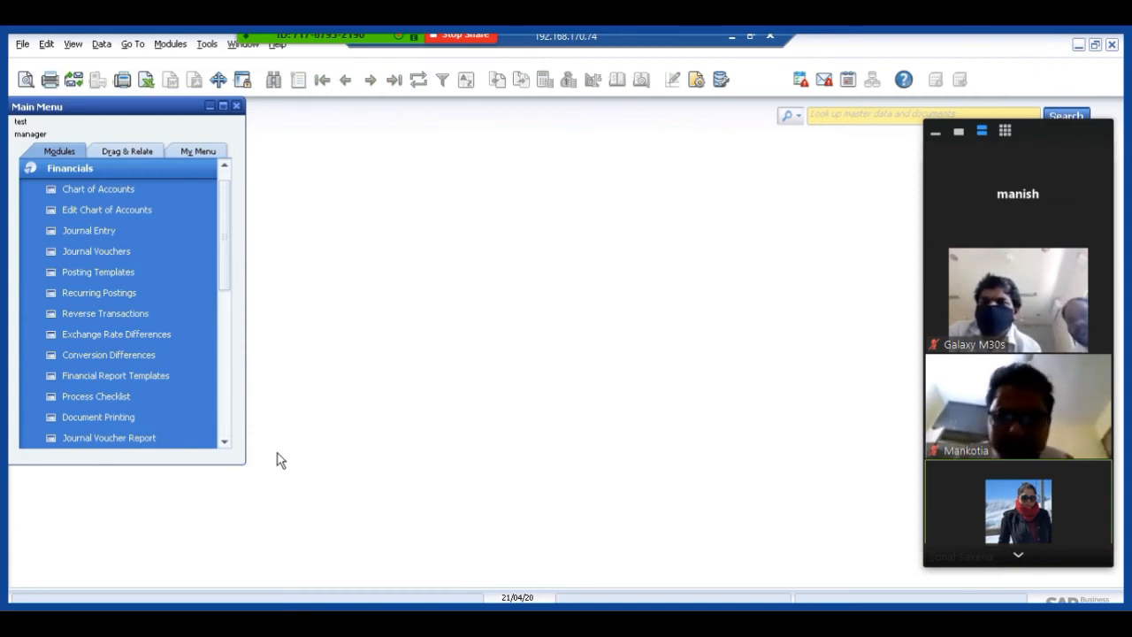
Open the account details of 112030 Capitalised Software from the Asset drawer of the chart of accounts.
click(106, 187)
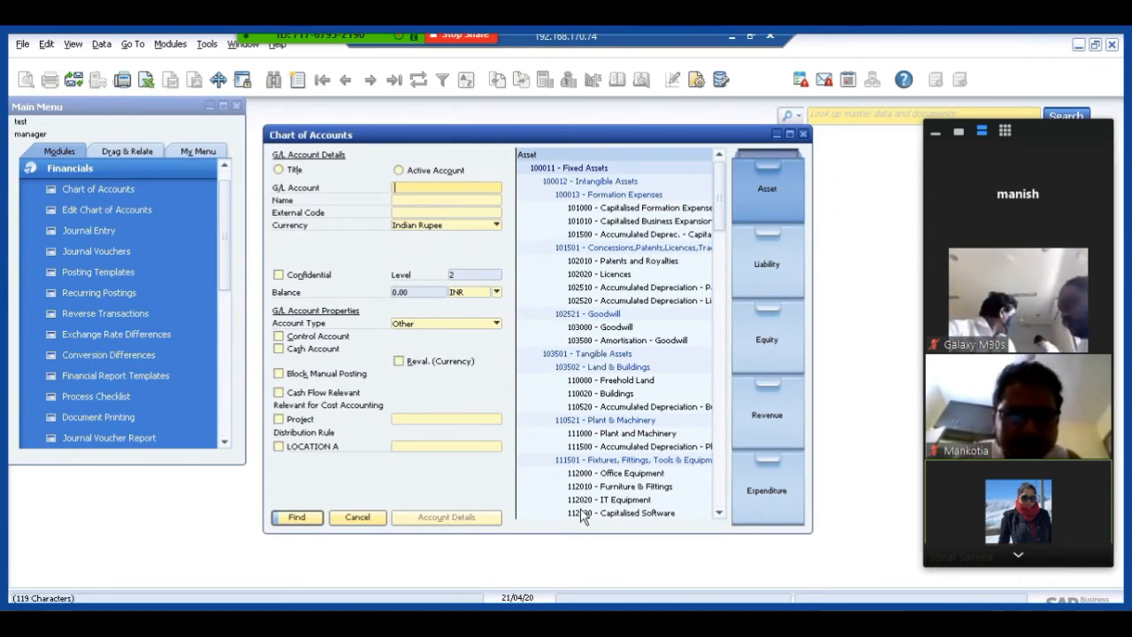
click(583, 514)
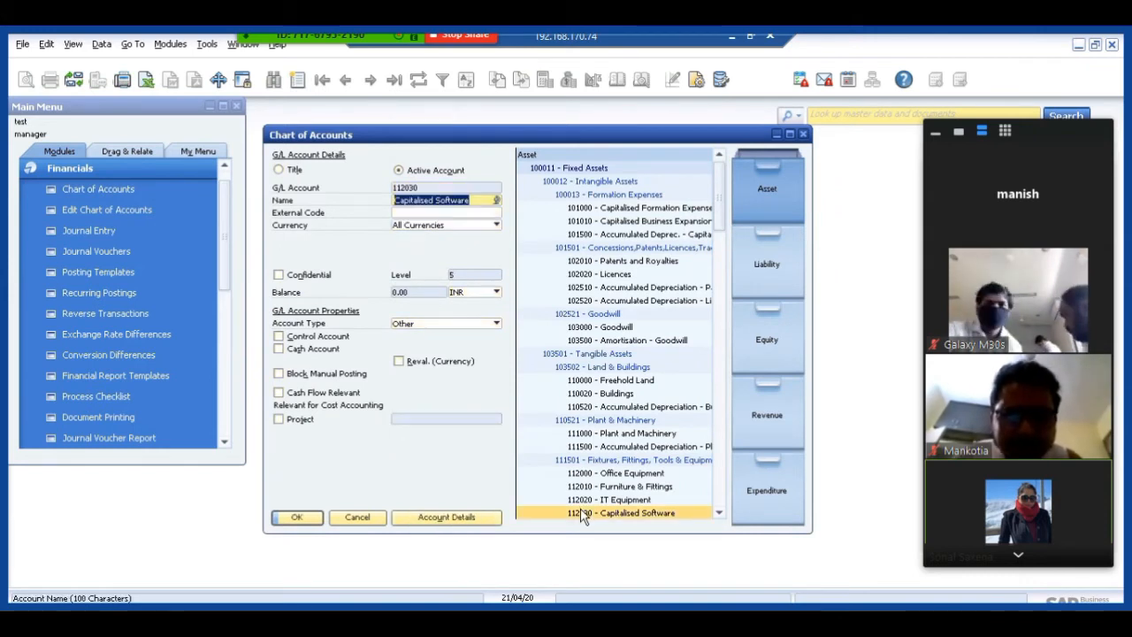
click(452, 519)
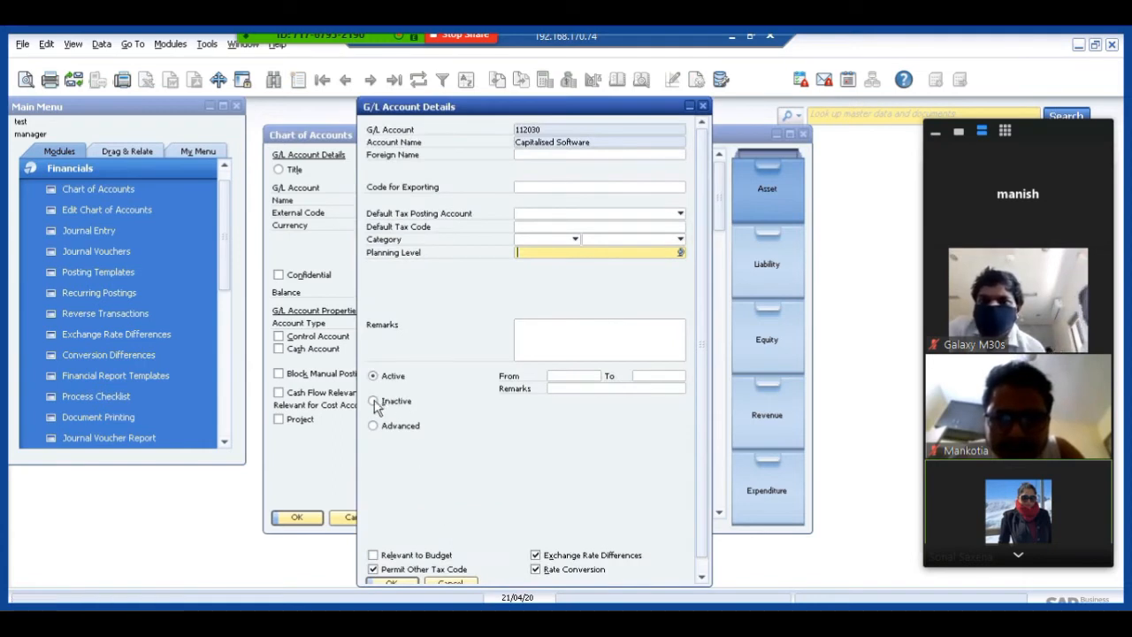
Try the Inactive status on account 112030 Capitalised Software, discard the change and close the chart of accounts.
click(375, 403)
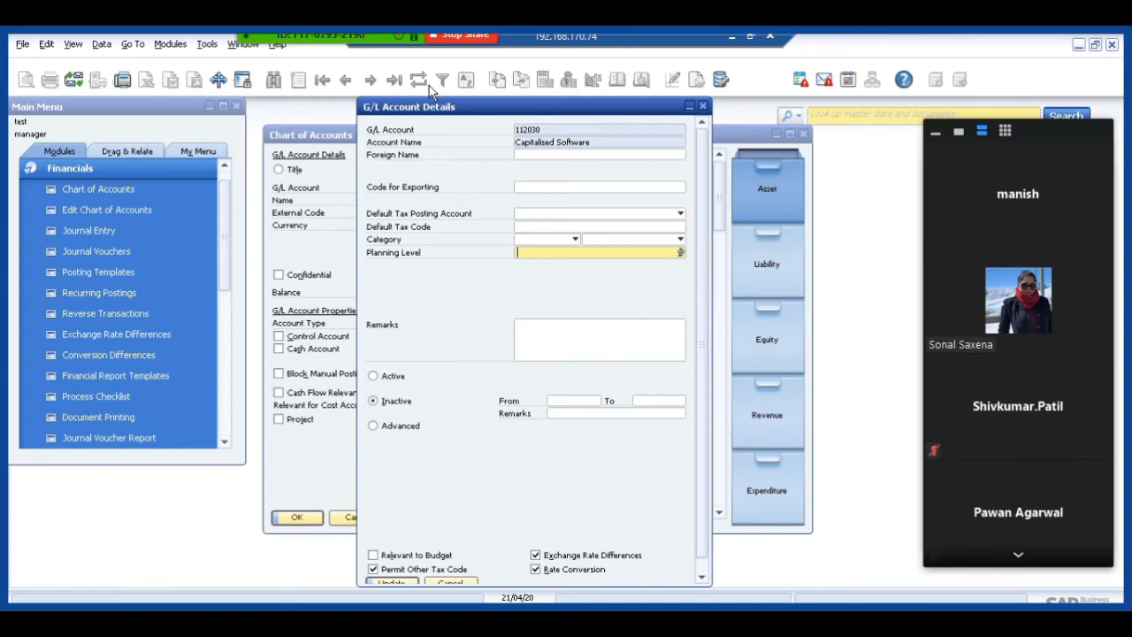
click(448, 585)
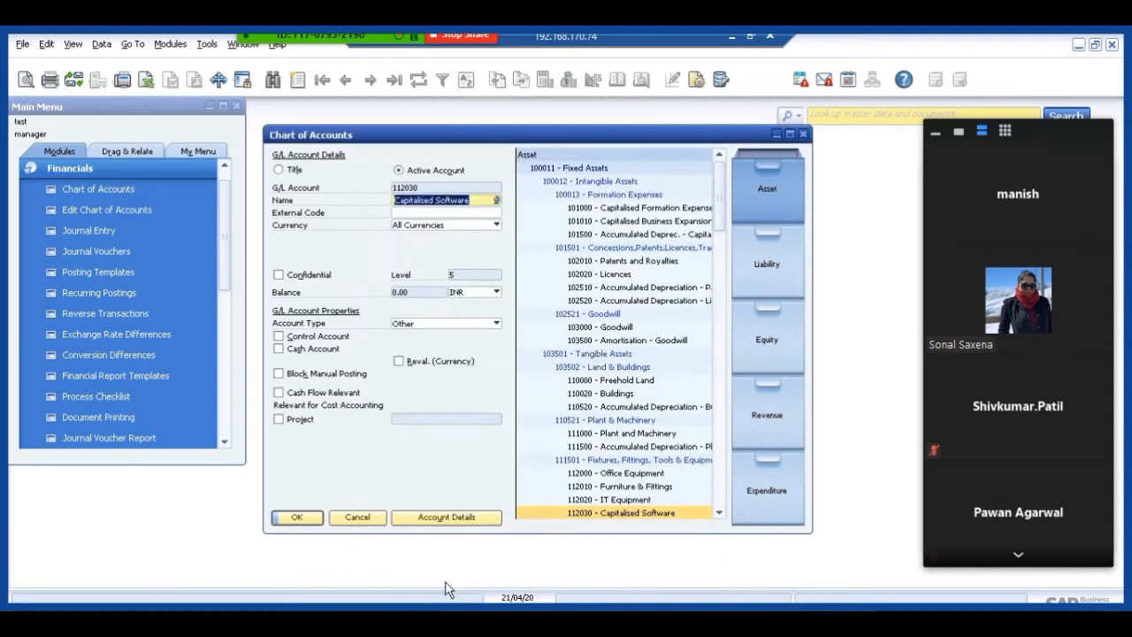
click(340, 519)
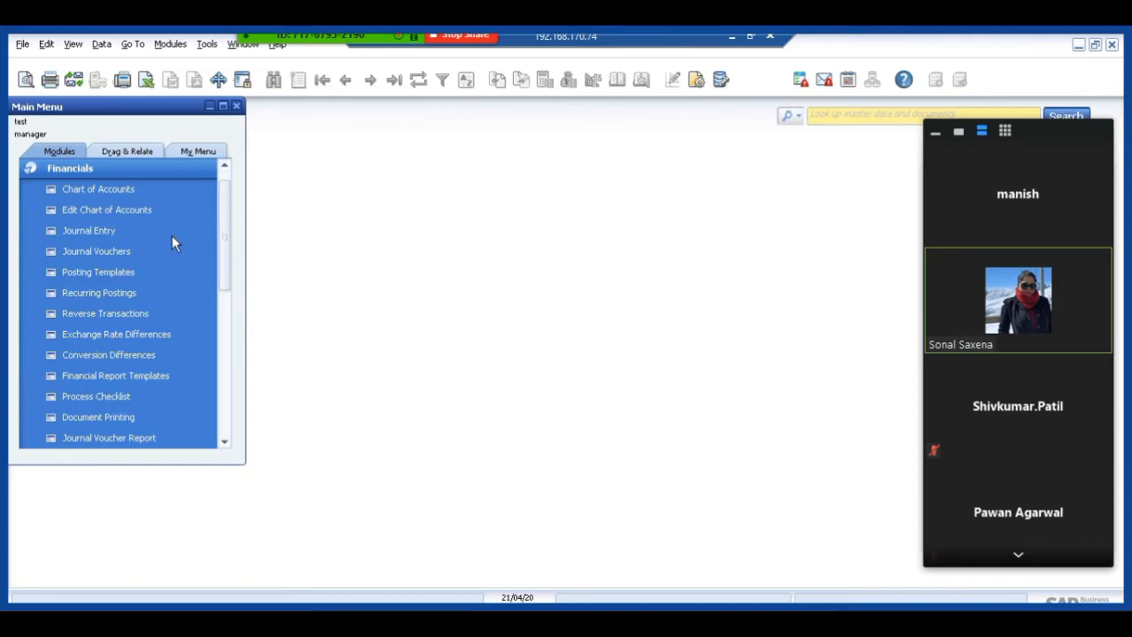
Reopen the chart of accounts and find G/L account 130000.
click(125, 190)
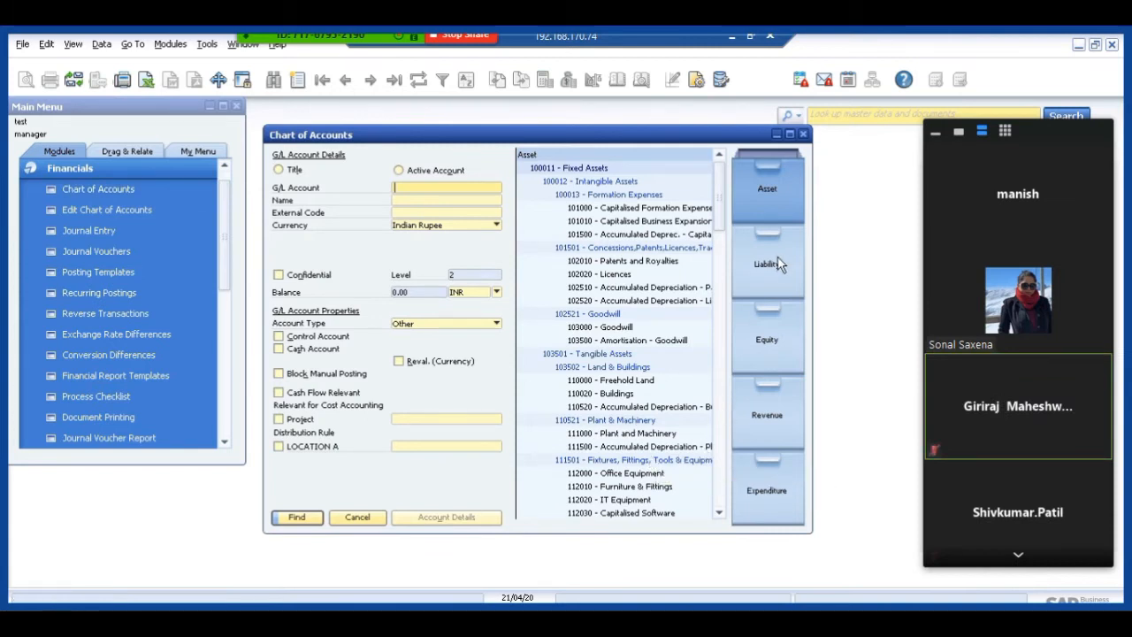
click(720, 518)
click(721, 518)
click(721, 518)
click(721, 518)
click(720, 518)
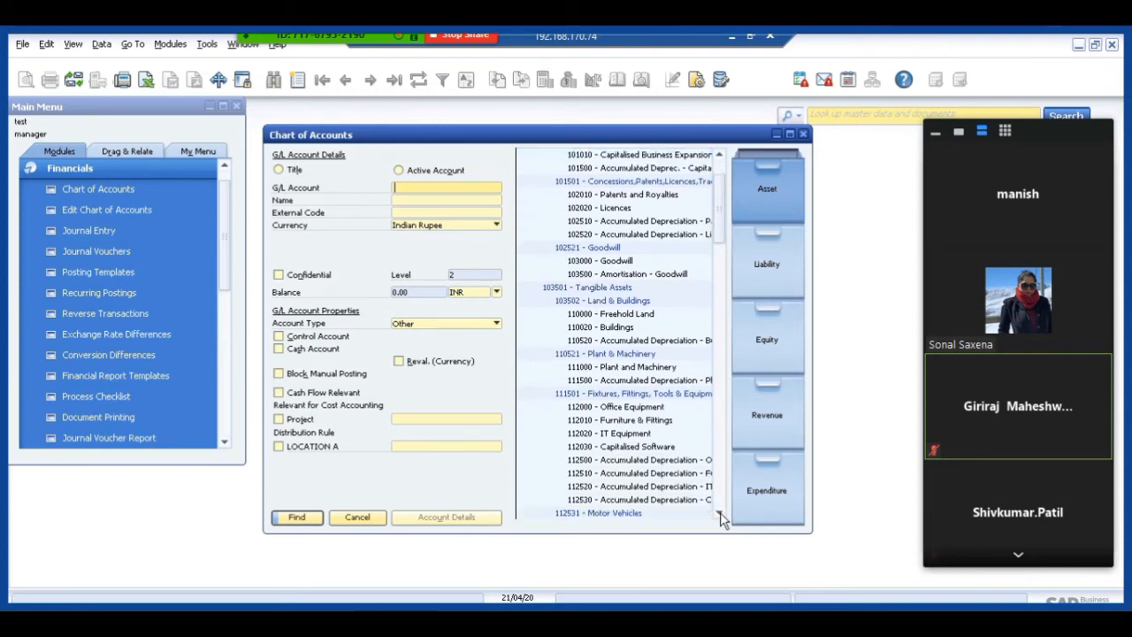
click(721, 518)
click(721, 518)
click(721, 518)
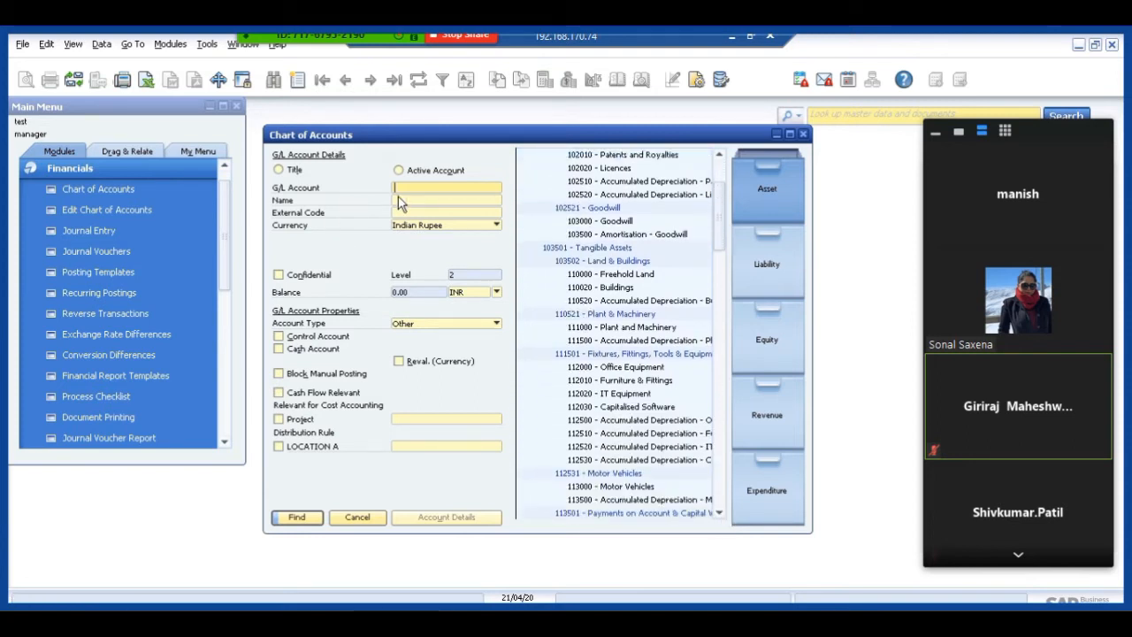
text(130000)
key(Return)
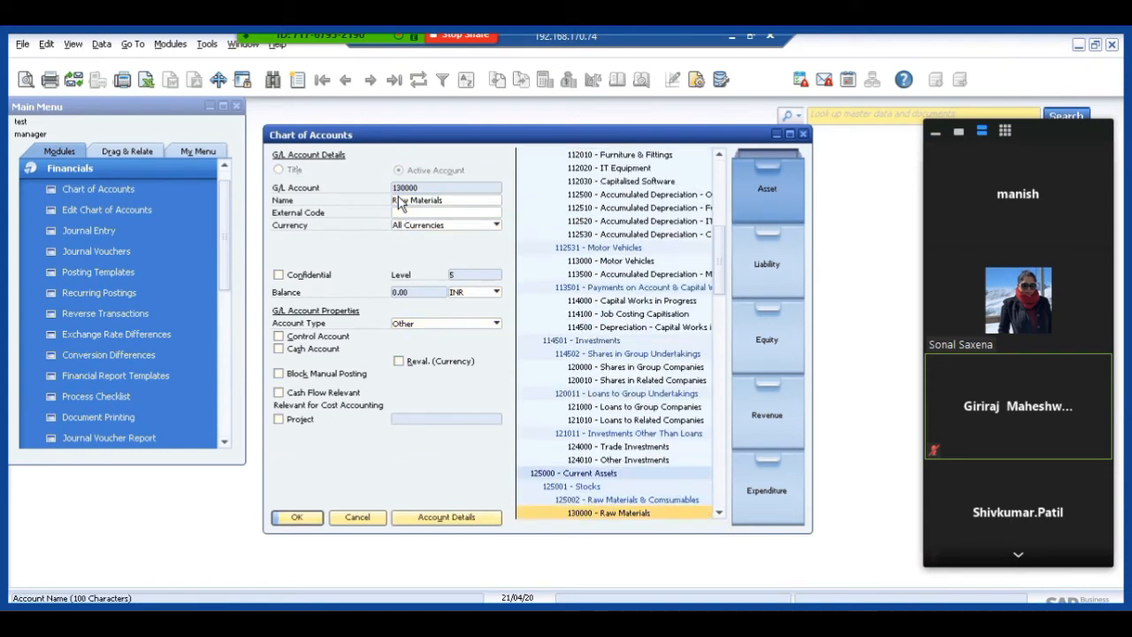
Review the account details of 130000 Raw Materials, including its Relevant to Budget option, and close the details.
click(720, 517)
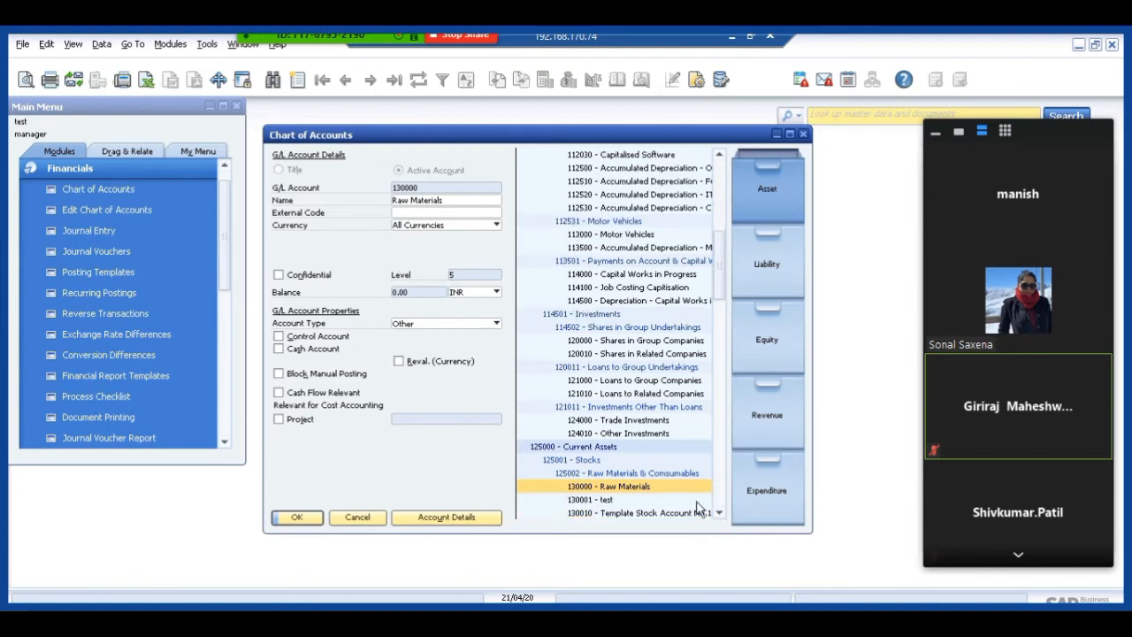
click(587, 501)
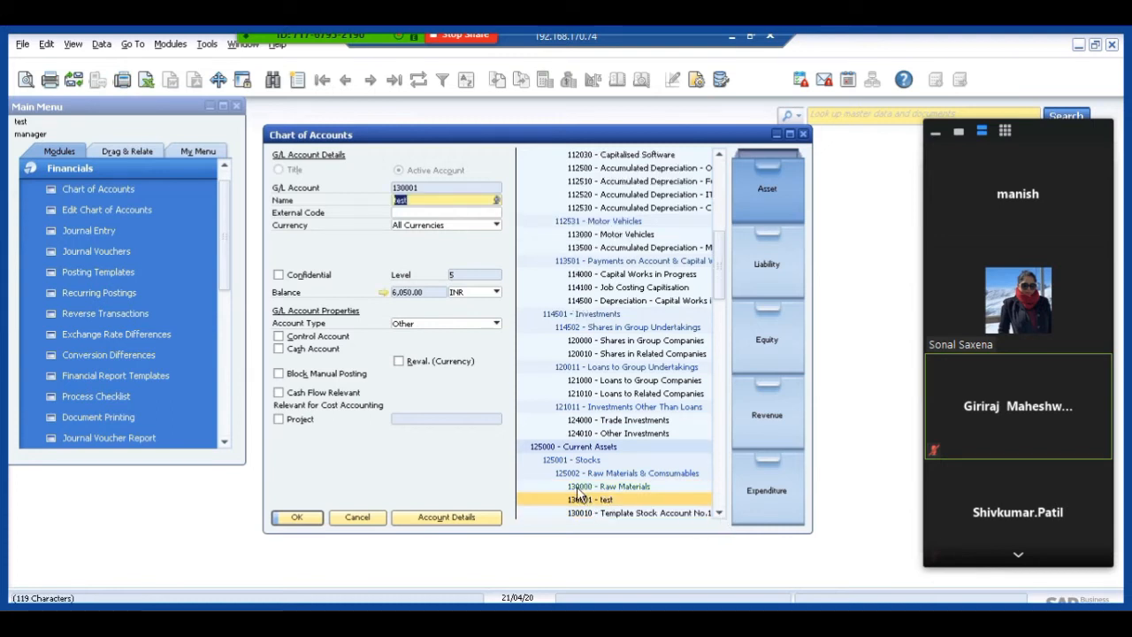
click(576, 487)
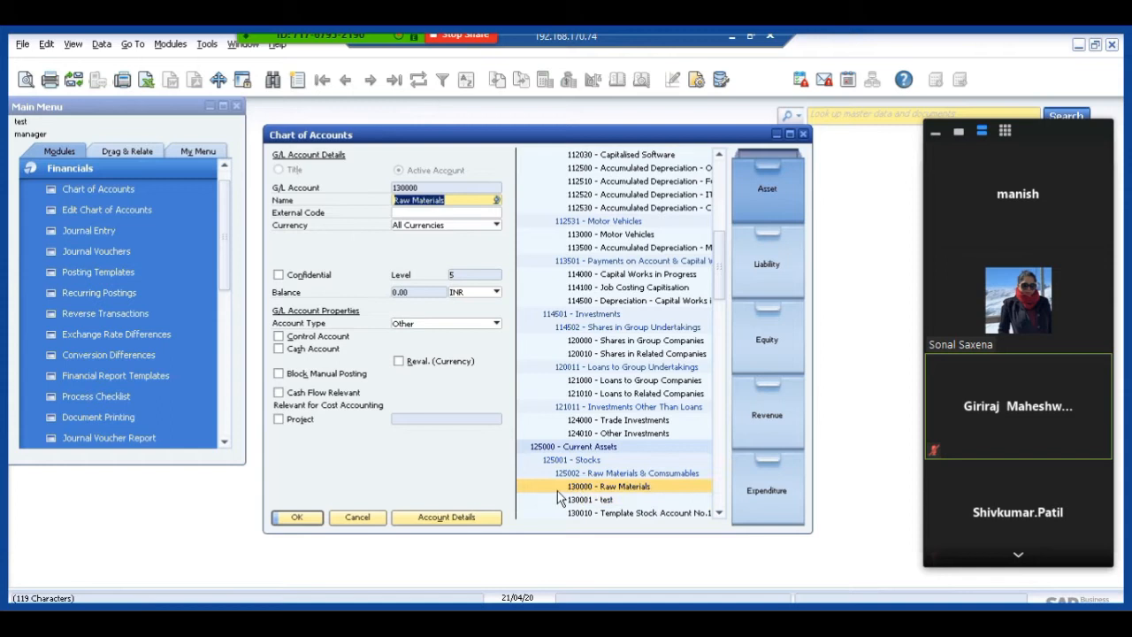
click(433, 522)
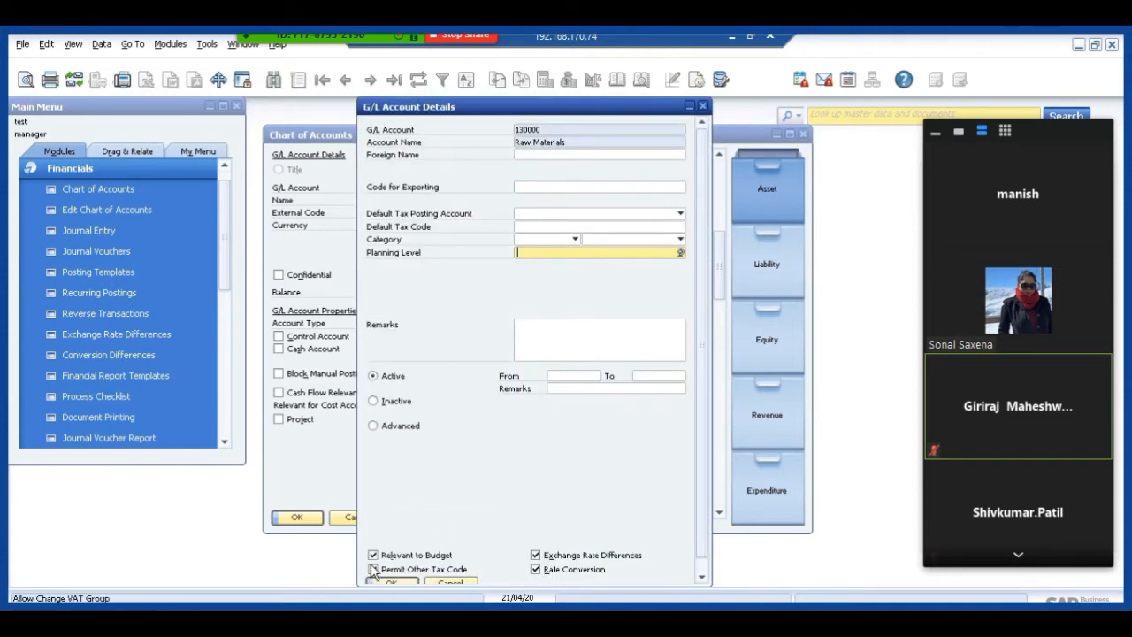
click(373, 569)
click(387, 581)
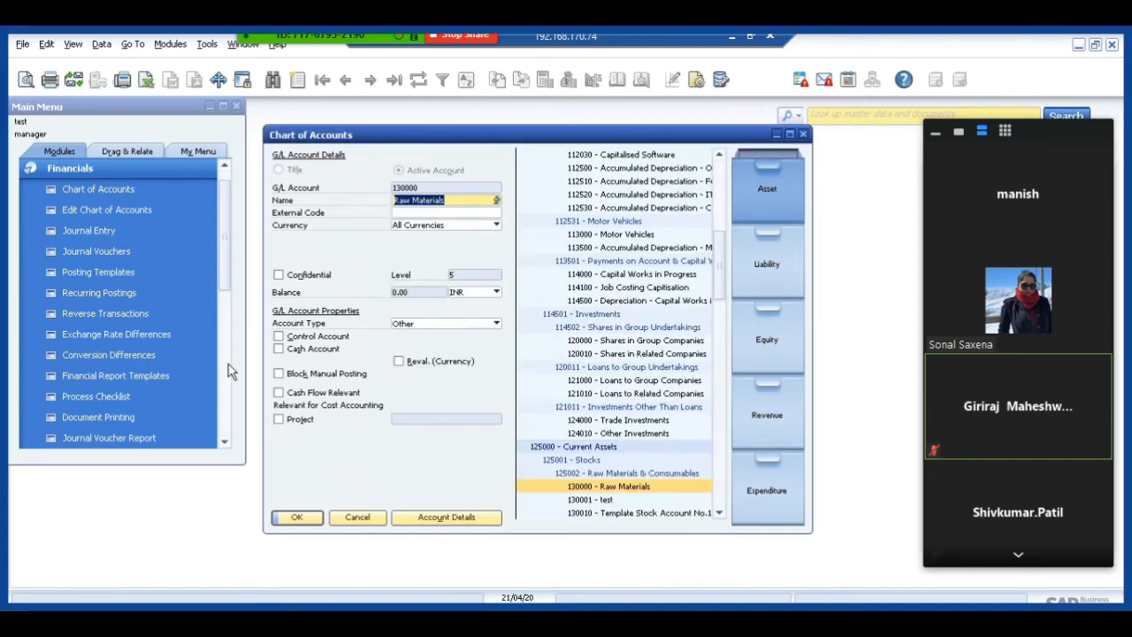
Review the Budget options in the General Settings of System Initialization and close the settings.
click(98, 168)
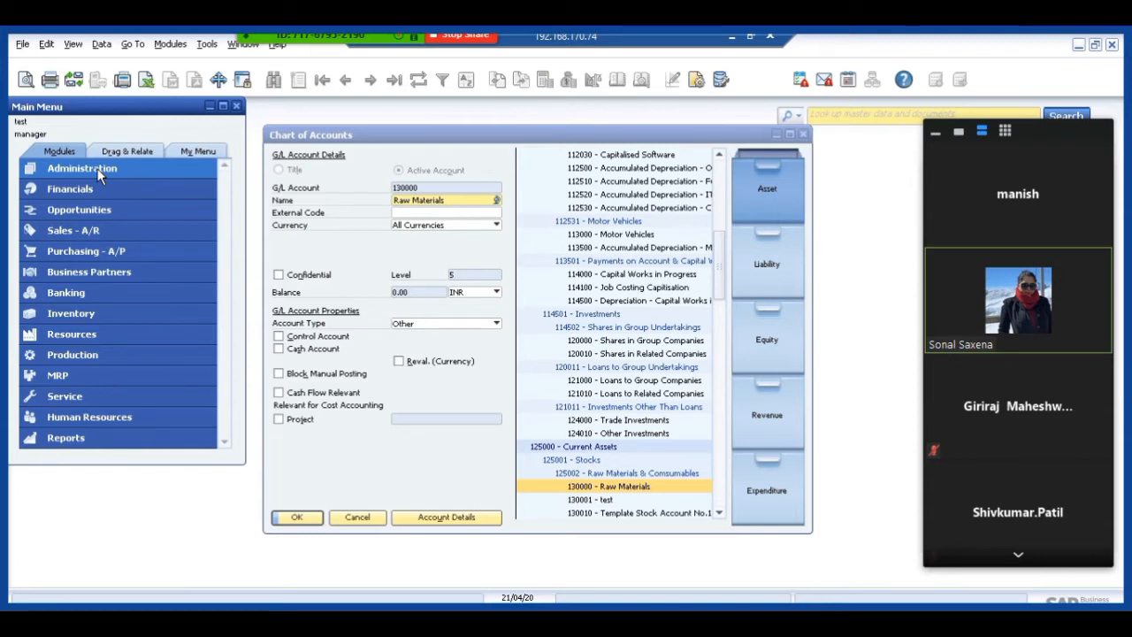
click(92, 170)
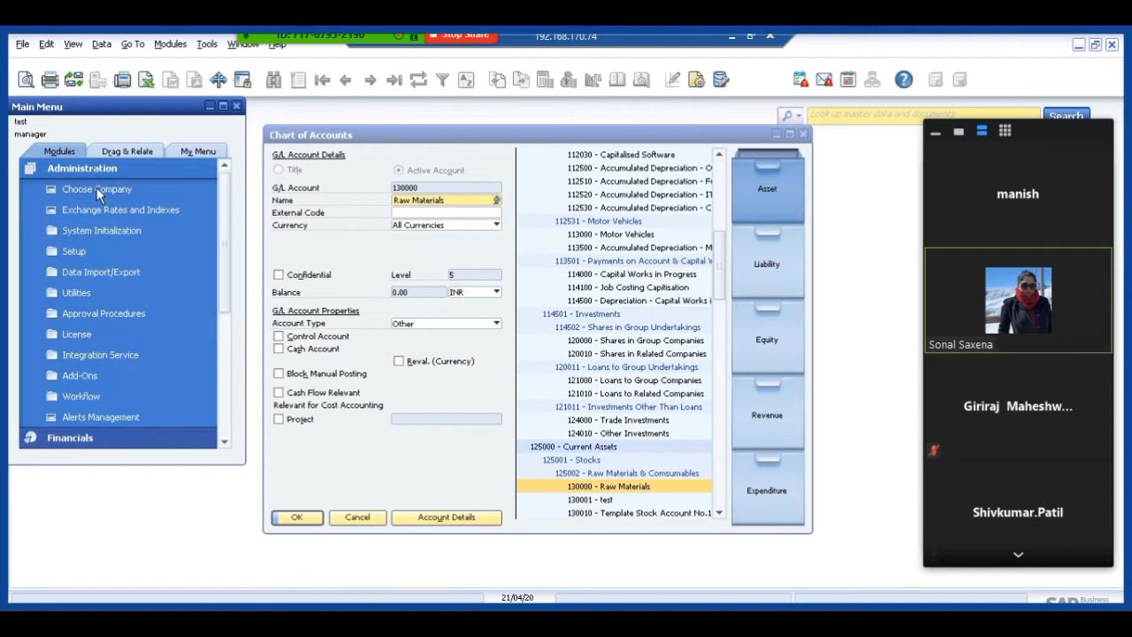
click(97, 231)
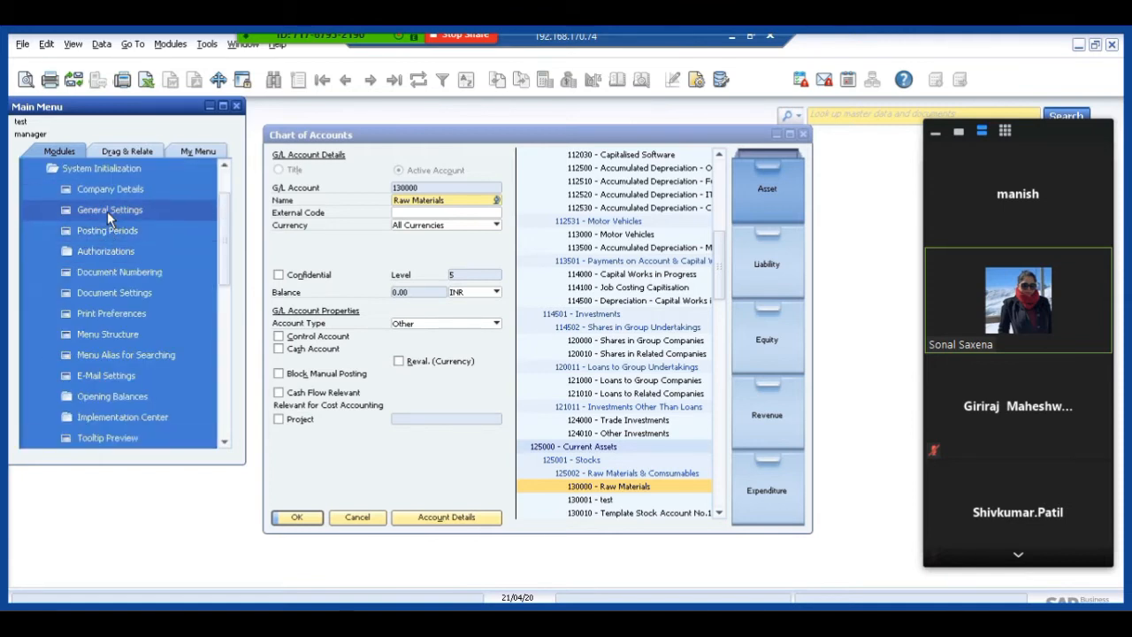
click(107, 212)
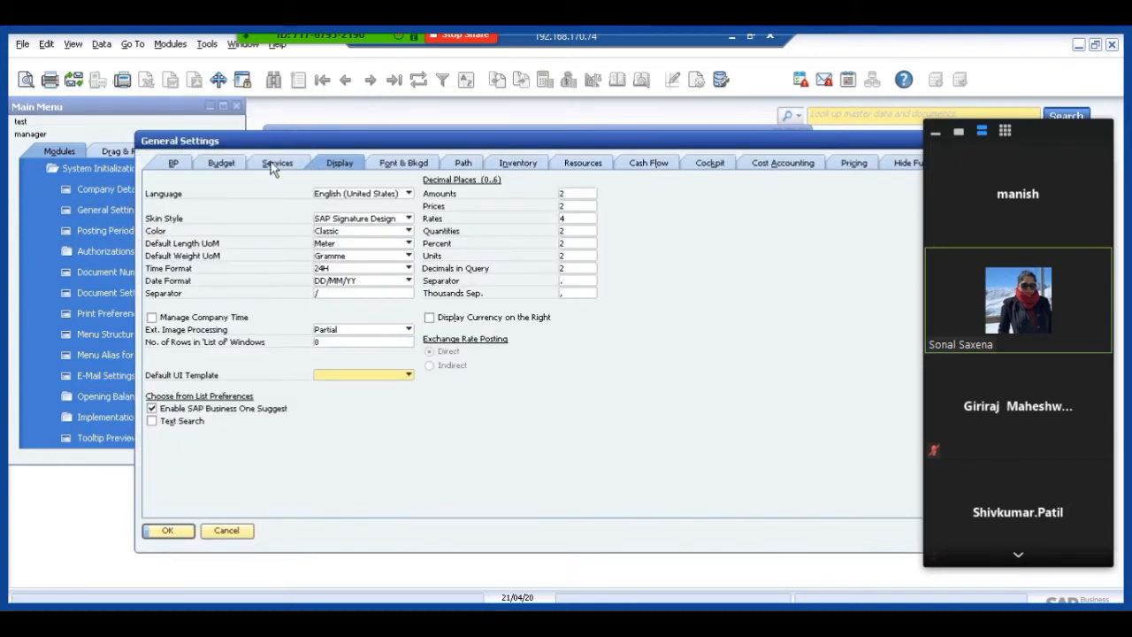
click(222, 165)
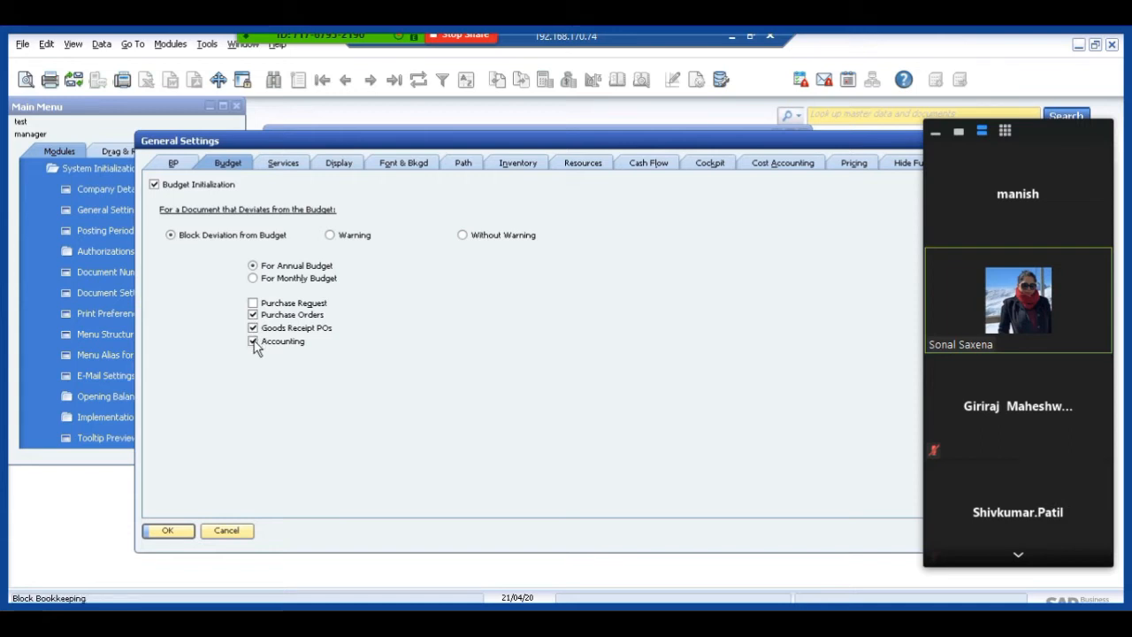
click(170, 532)
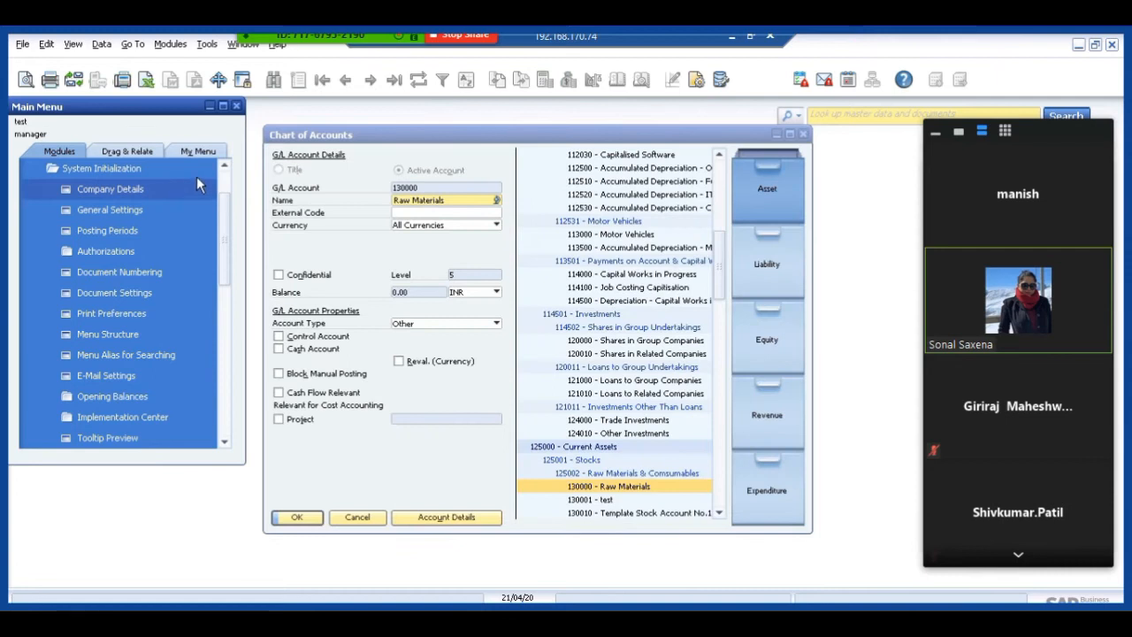
Open Budget Scenarios from the Financials Budget Setup, review the scenario for fiscal year 01/01/20 and close the form.
scroll(223, 183, up, 1)
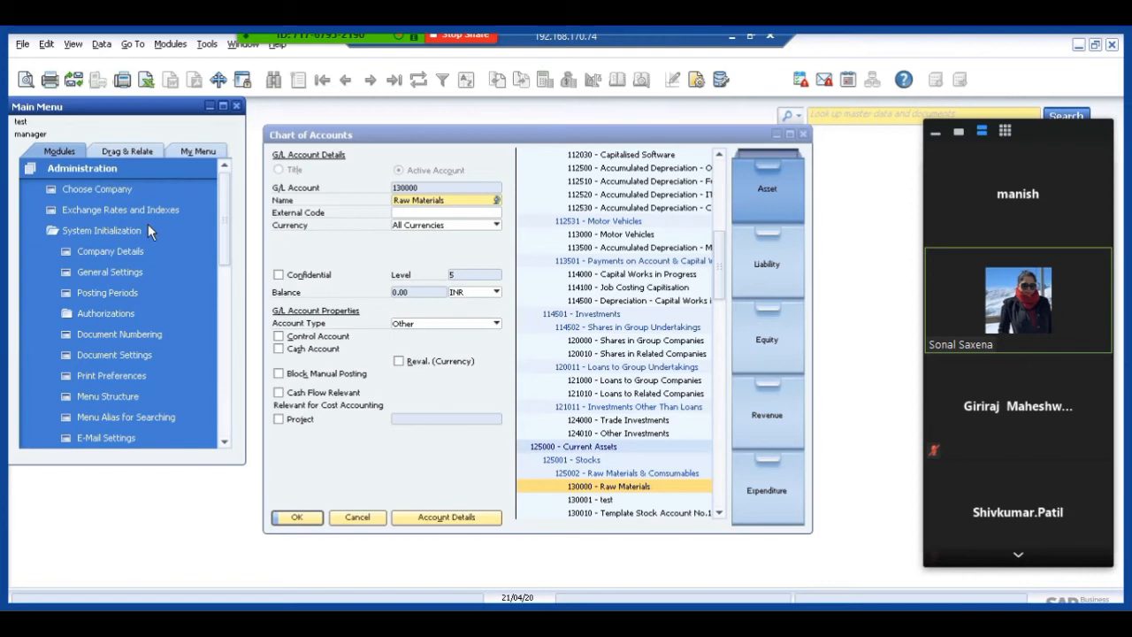
click(72, 166)
click(74, 191)
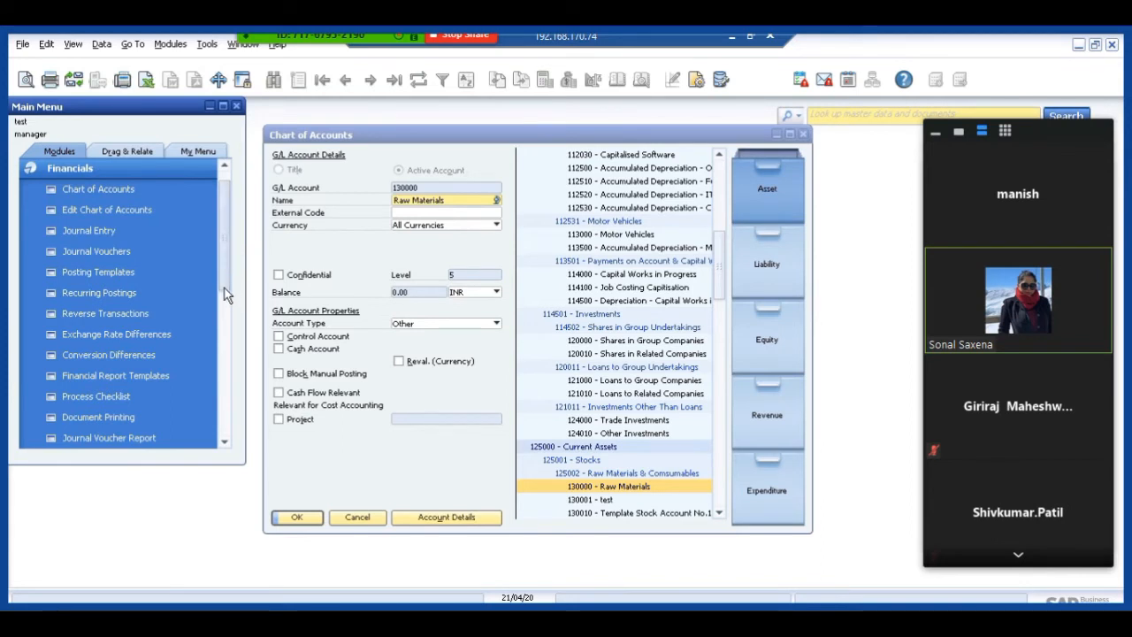
scroll(225, 297, down, 1)
drag(225, 298, 227, 319)
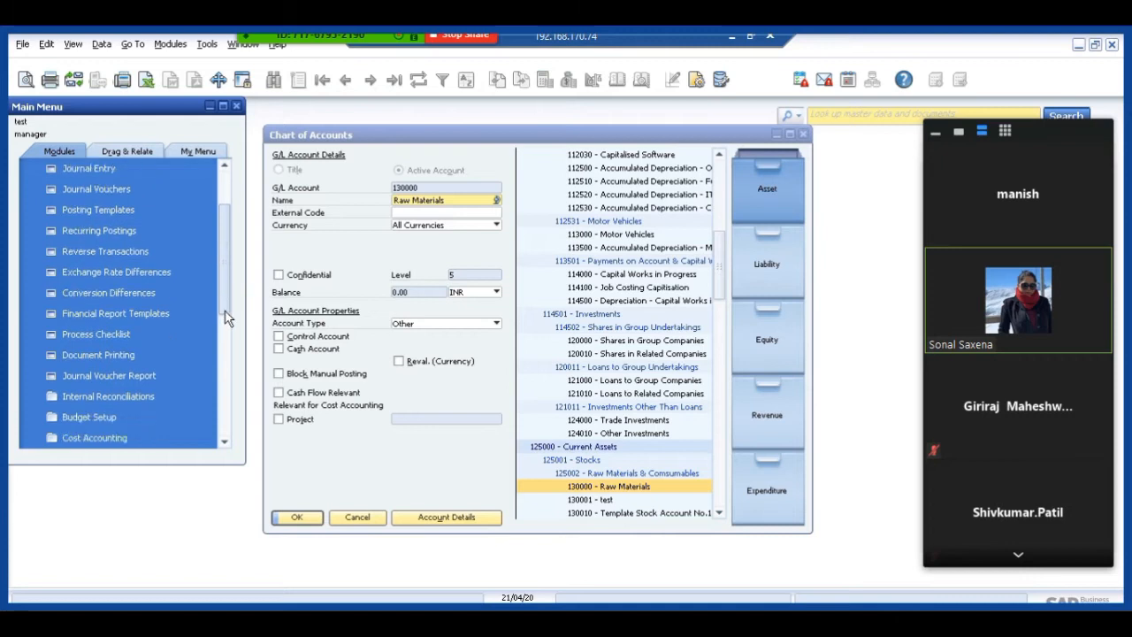
scroll(227, 318, down, 1)
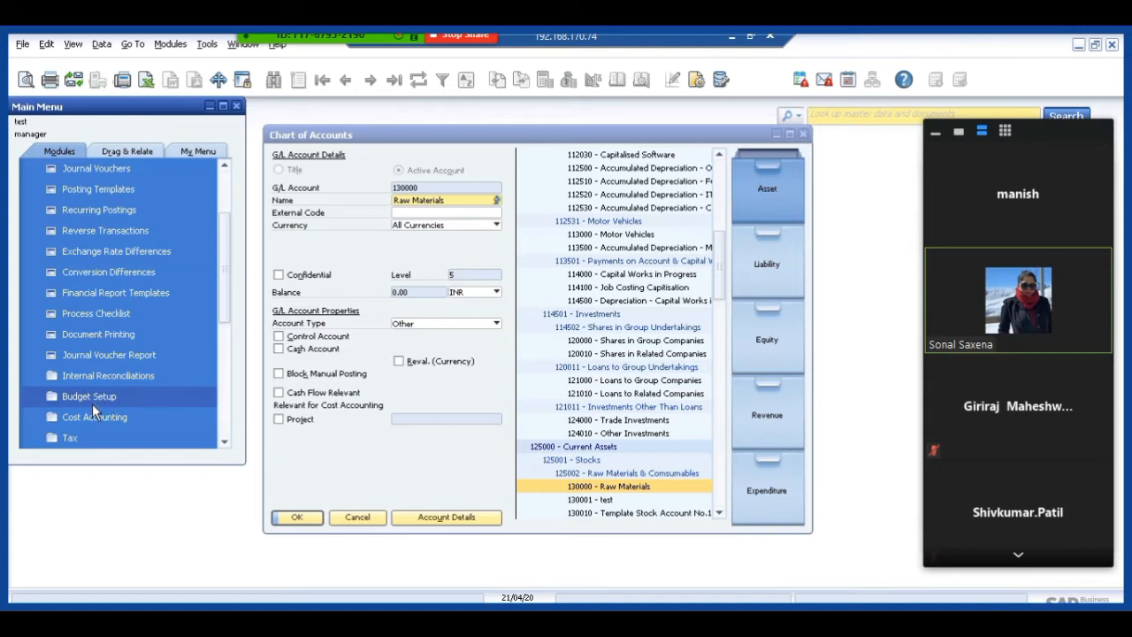
click(92, 399)
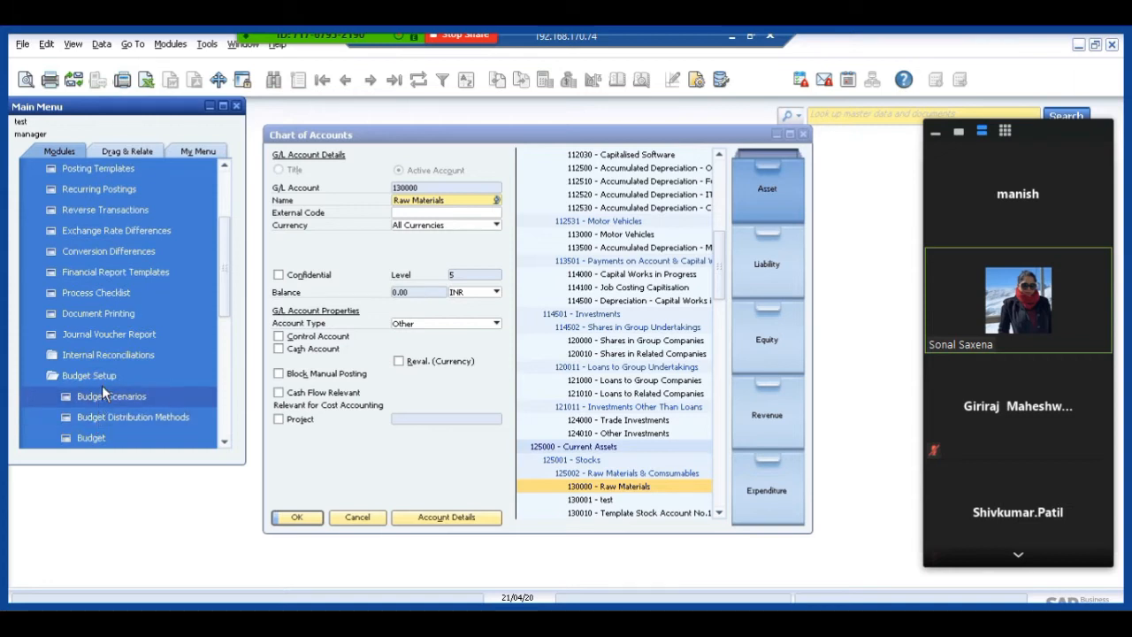
click(101, 398)
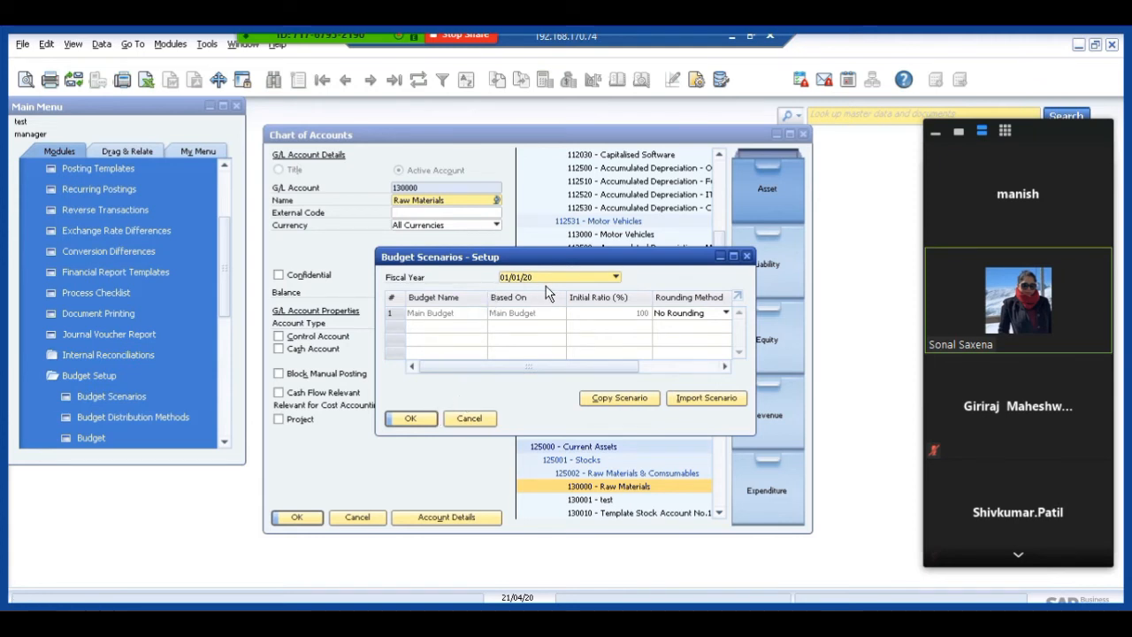
click(414, 418)
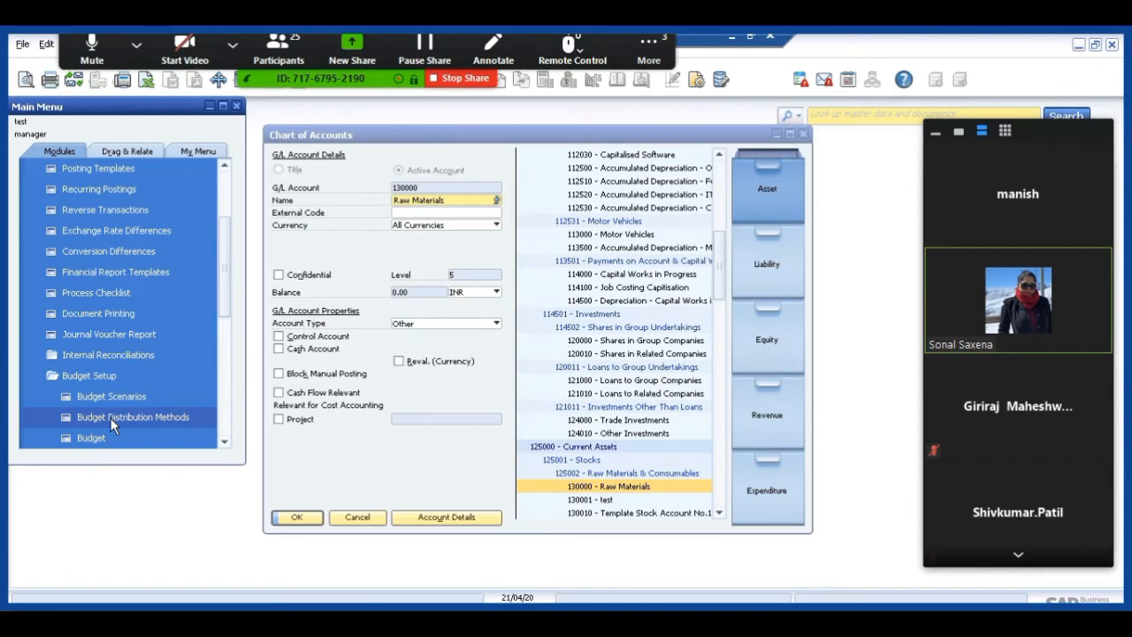
Open the budget of scenario Main Budget-01/01/20, review the Buildings and Raw Materials lines in the enlarged form, and close it.
click(96, 439)
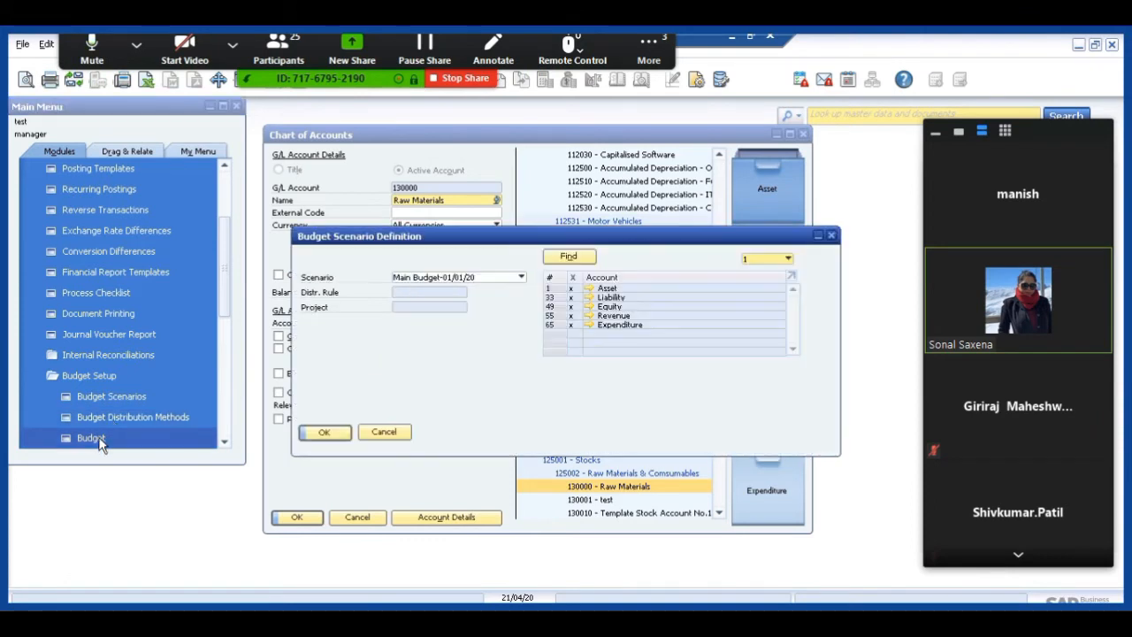
click(322, 433)
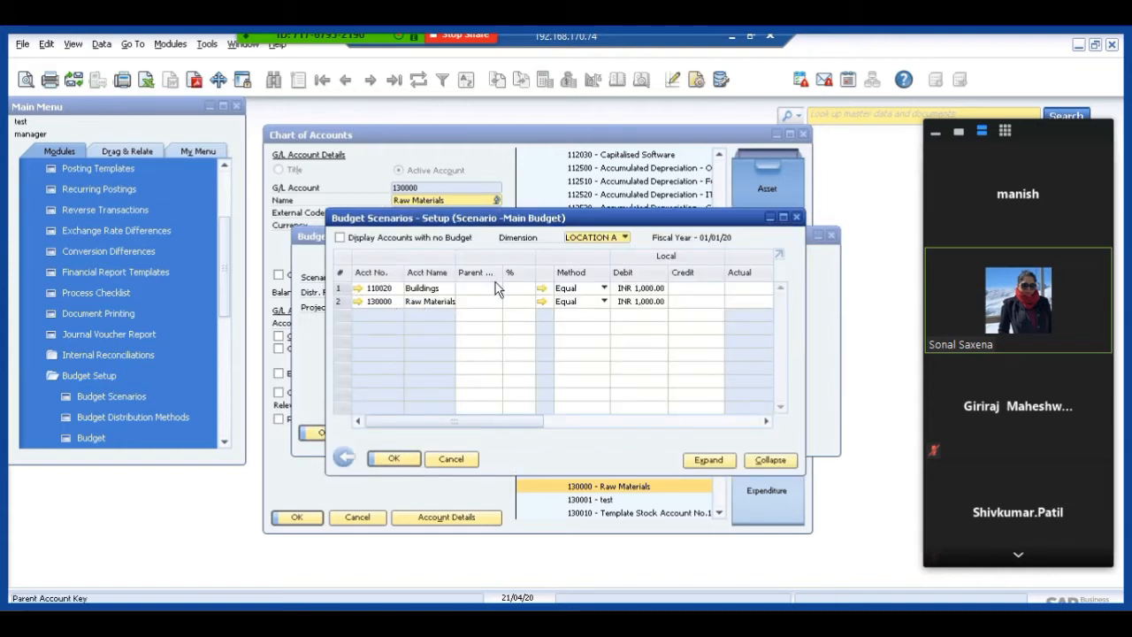
click(783, 218)
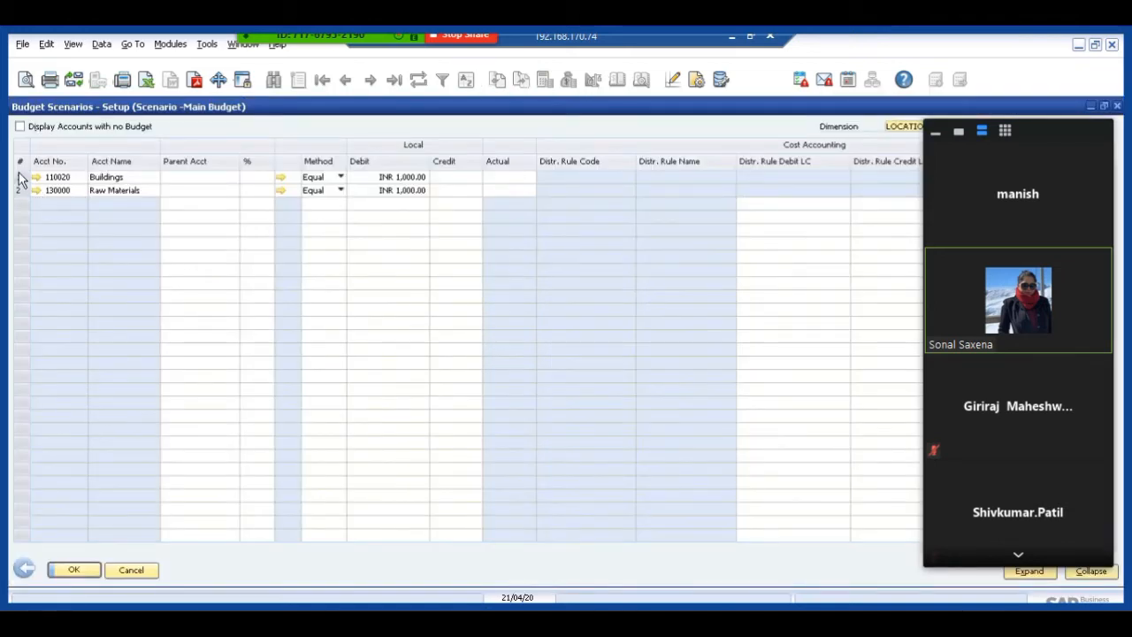
click(21, 177)
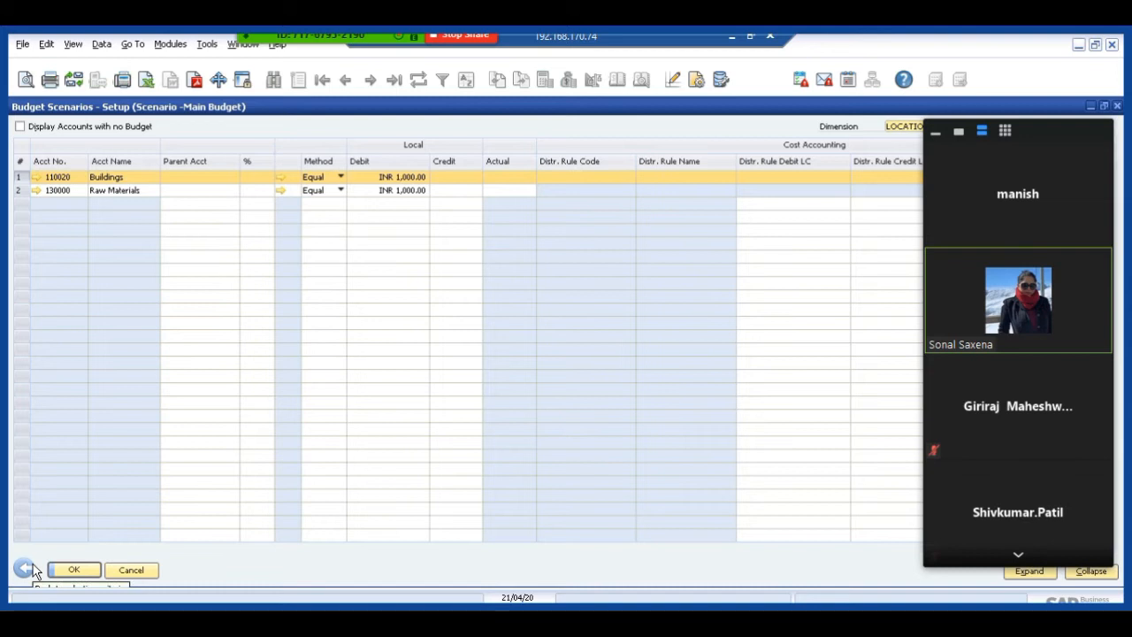
click(142, 570)
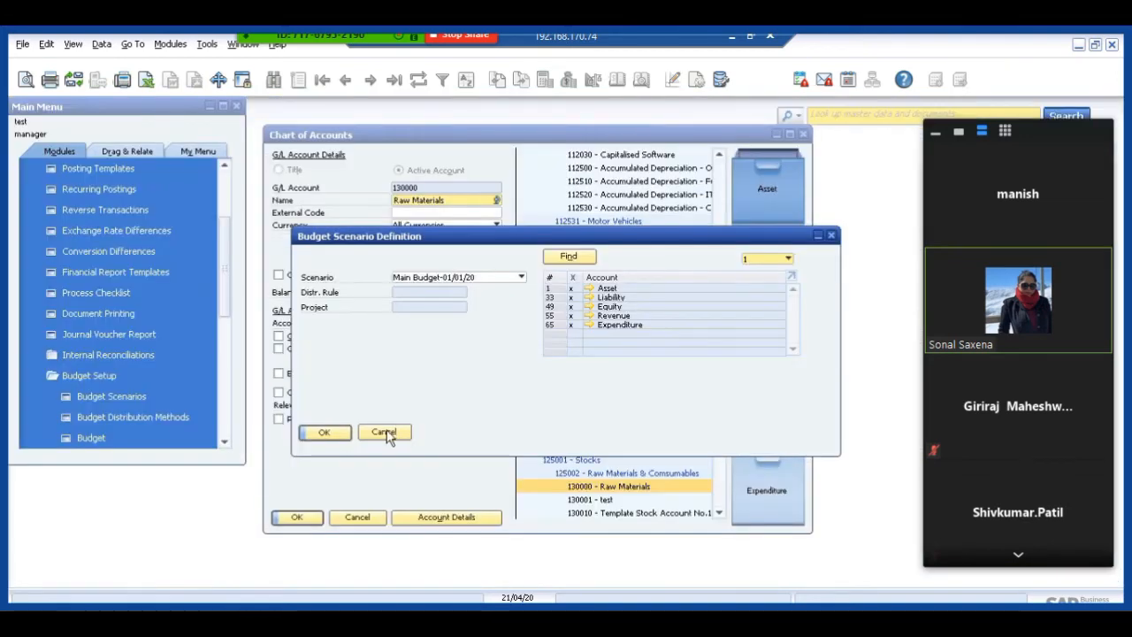
click(386, 433)
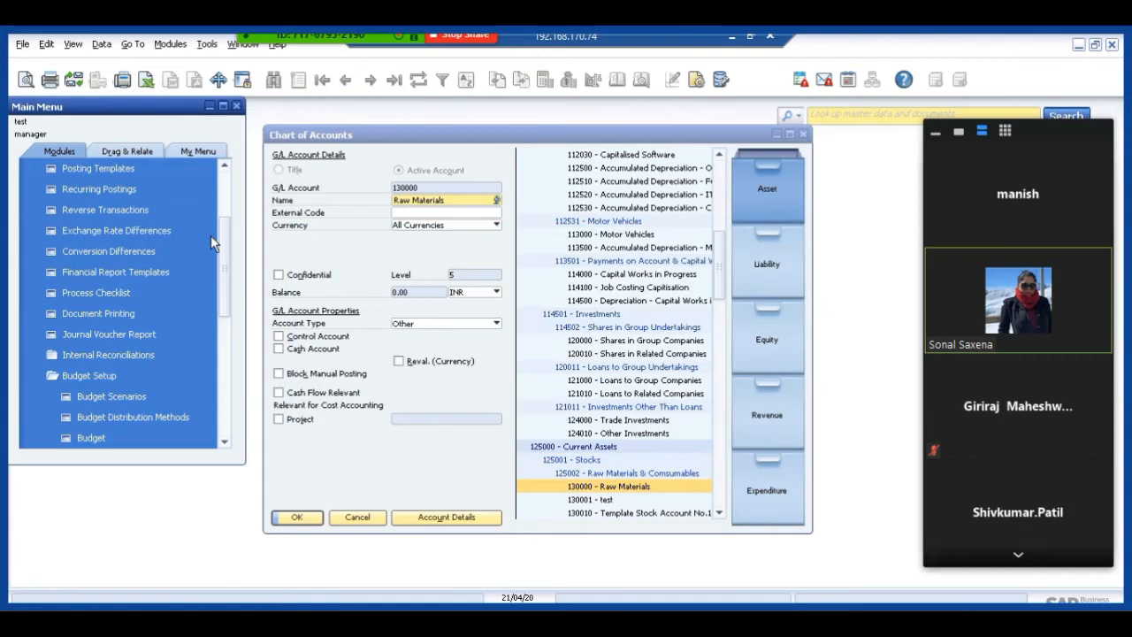
Review the document types available in the Approval Templates of Approval Procedures, and close the template form and the Chart of Accounts.
click(225, 188)
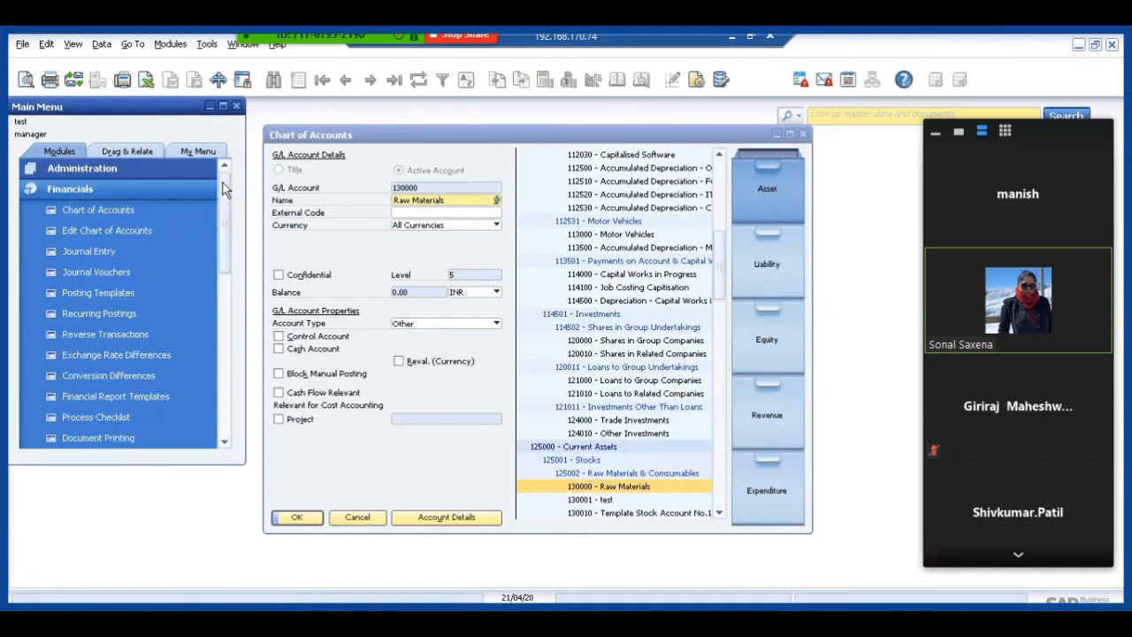
click(103, 188)
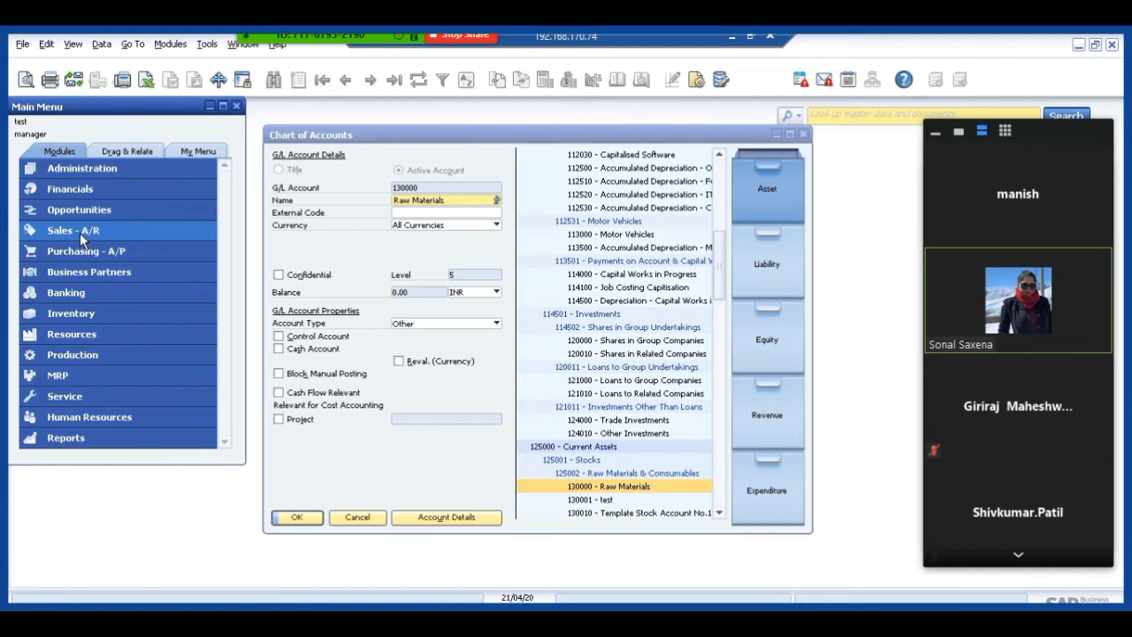
click(79, 167)
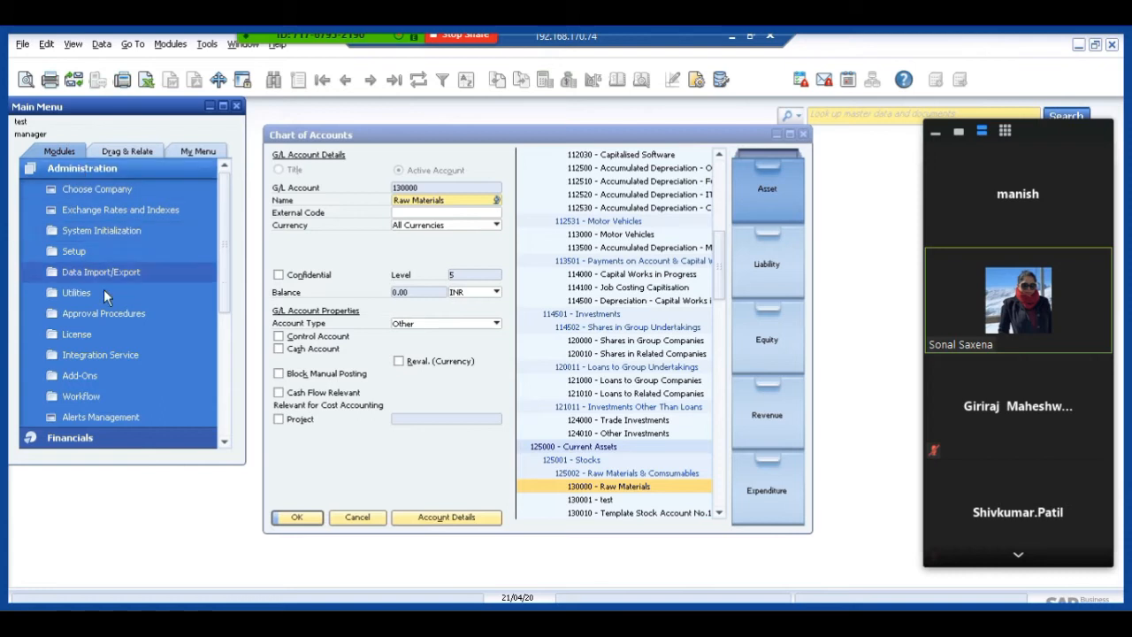
click(95, 315)
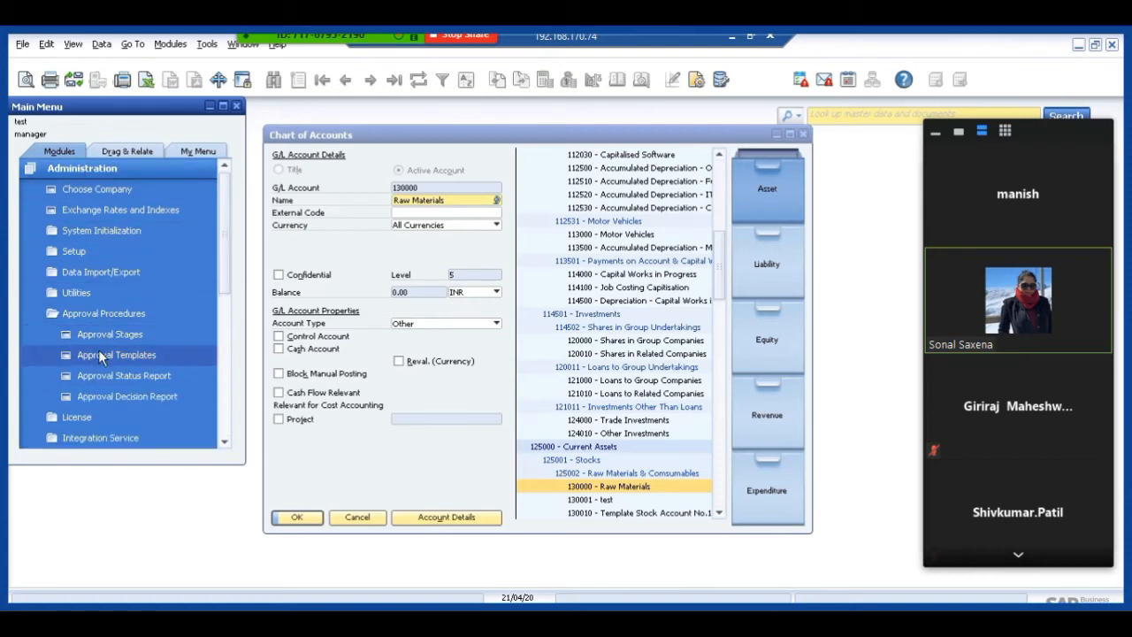
click(100, 355)
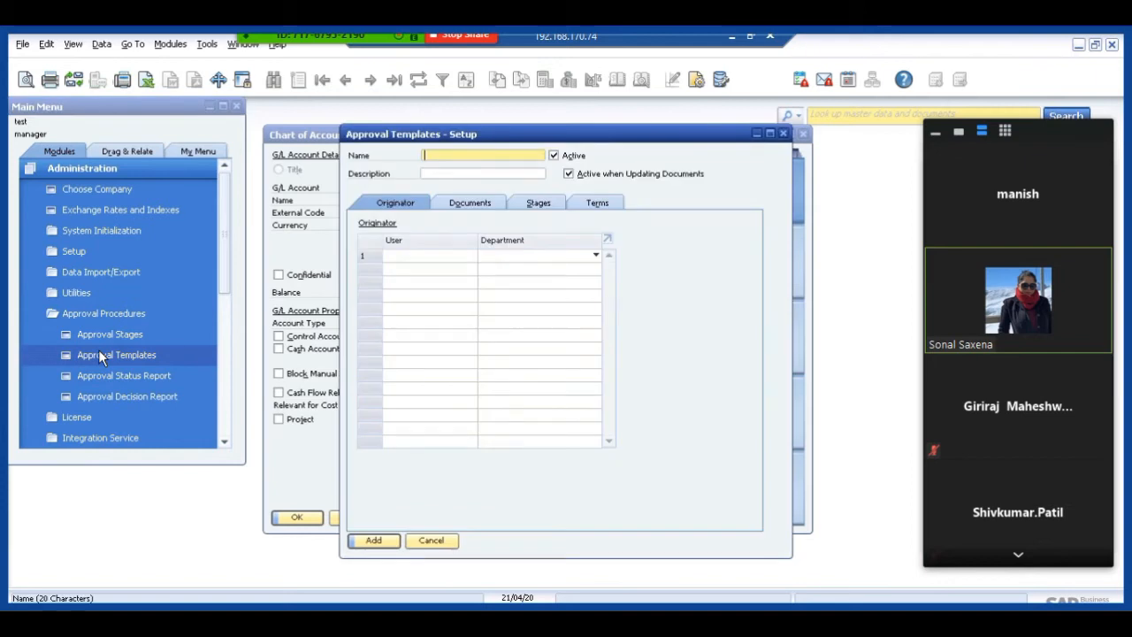
click(460, 202)
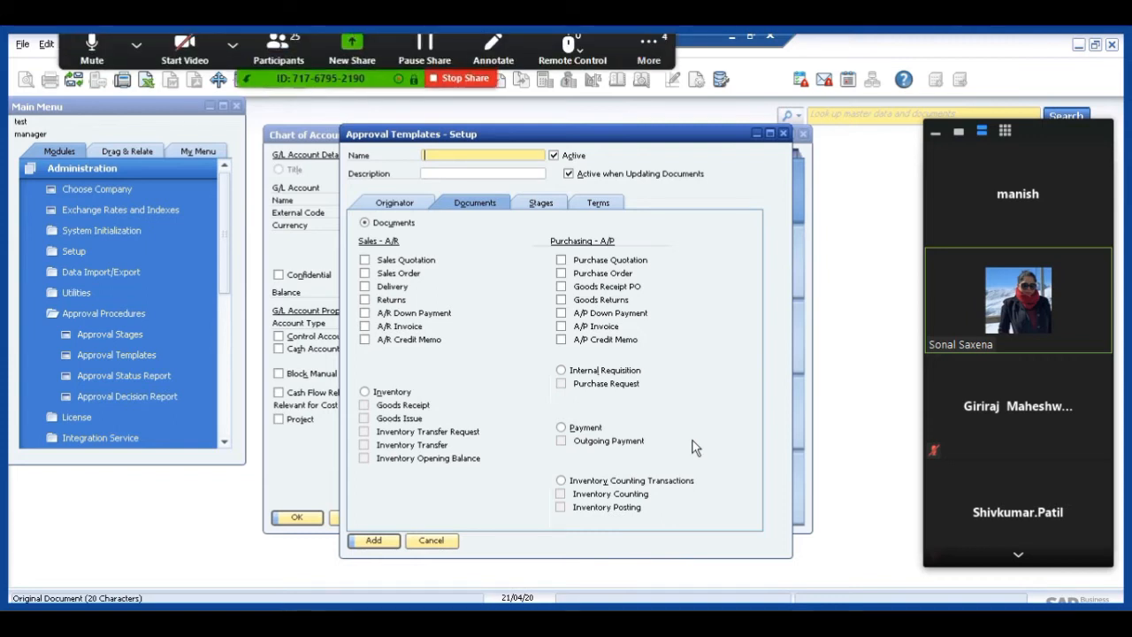
click(432, 541)
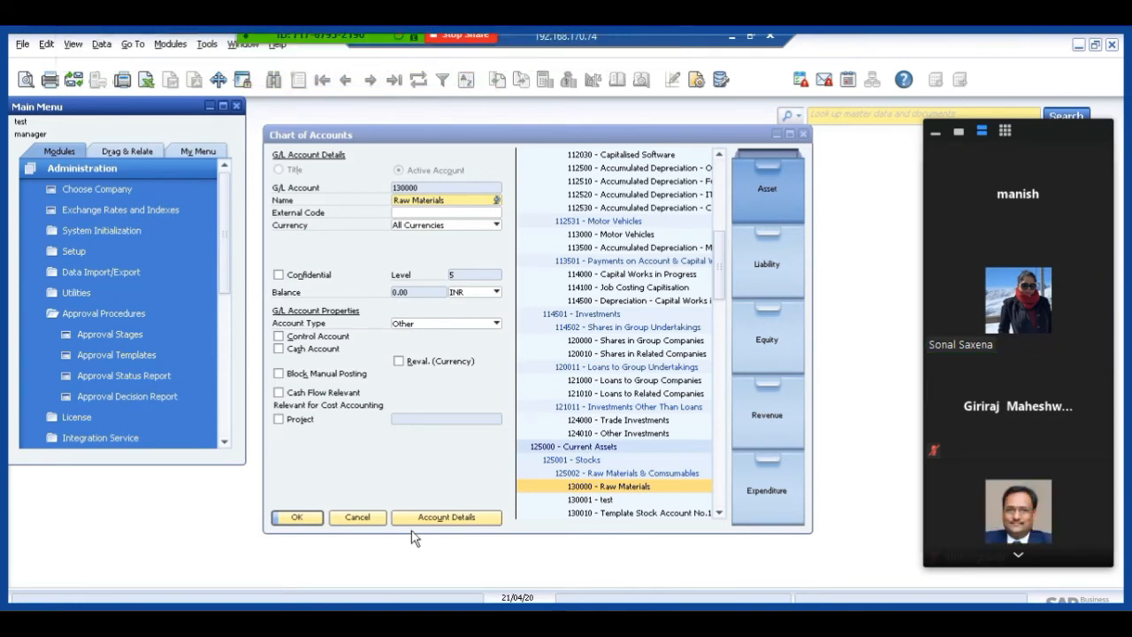
click(353, 518)
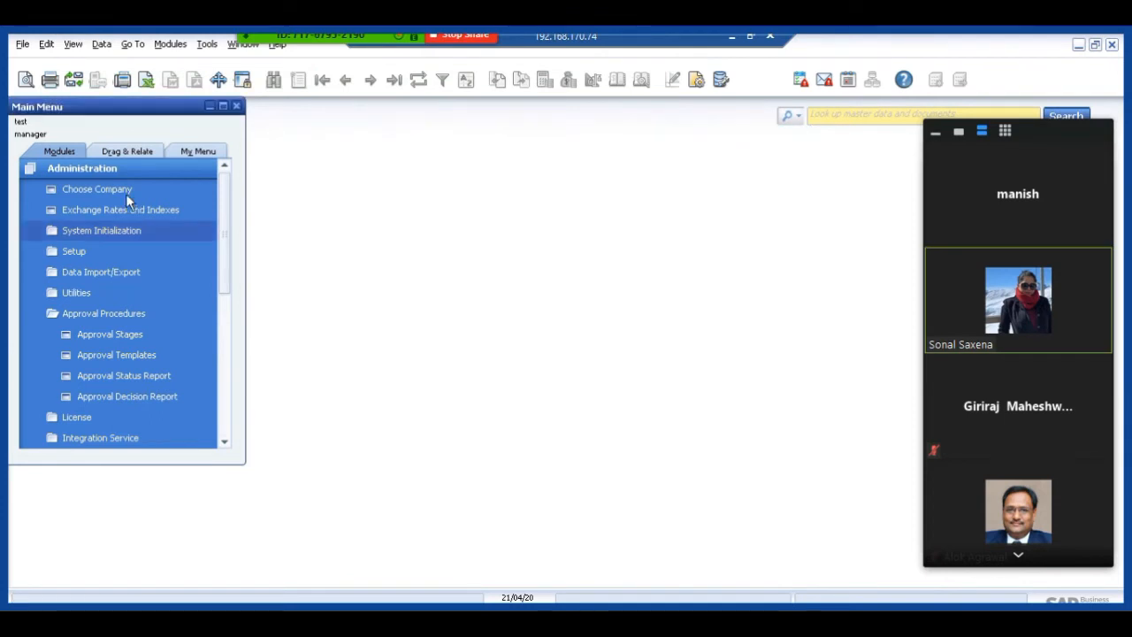
Start a Goods Receipt PO in Purchasing - A/P for vendor V001 with item TEST1 on the first row.
click(93, 166)
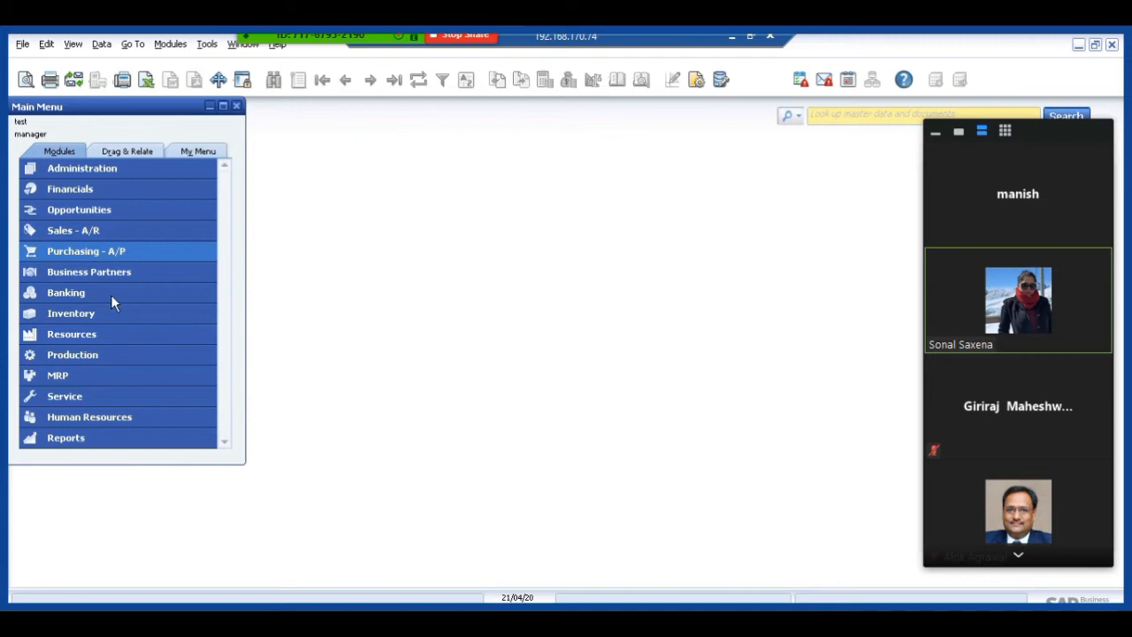
click(104, 251)
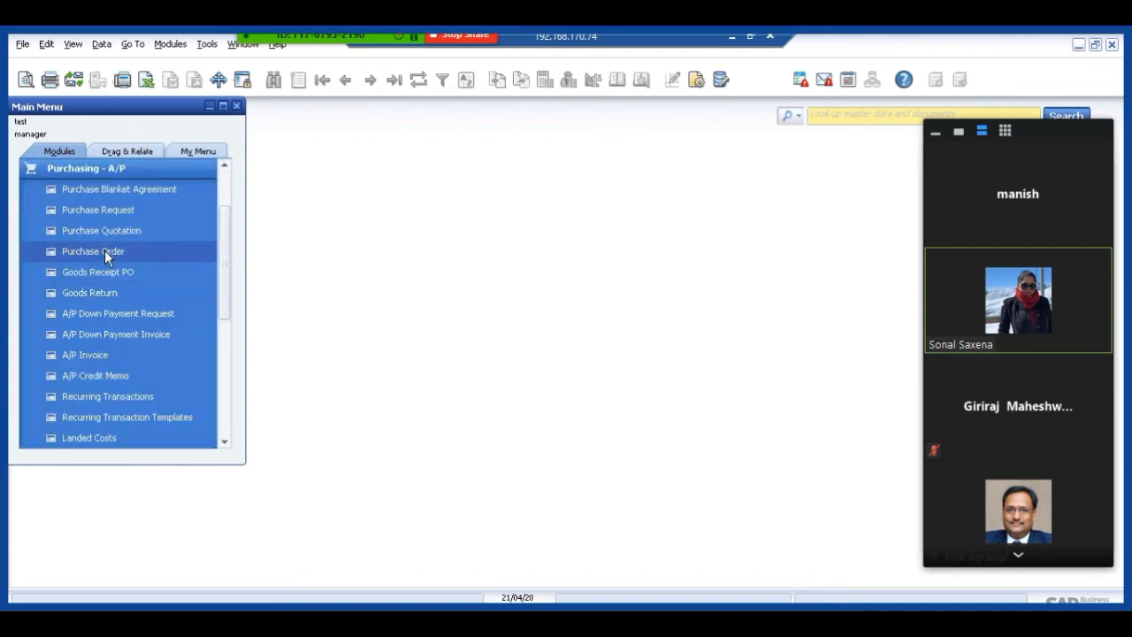
click(105, 250)
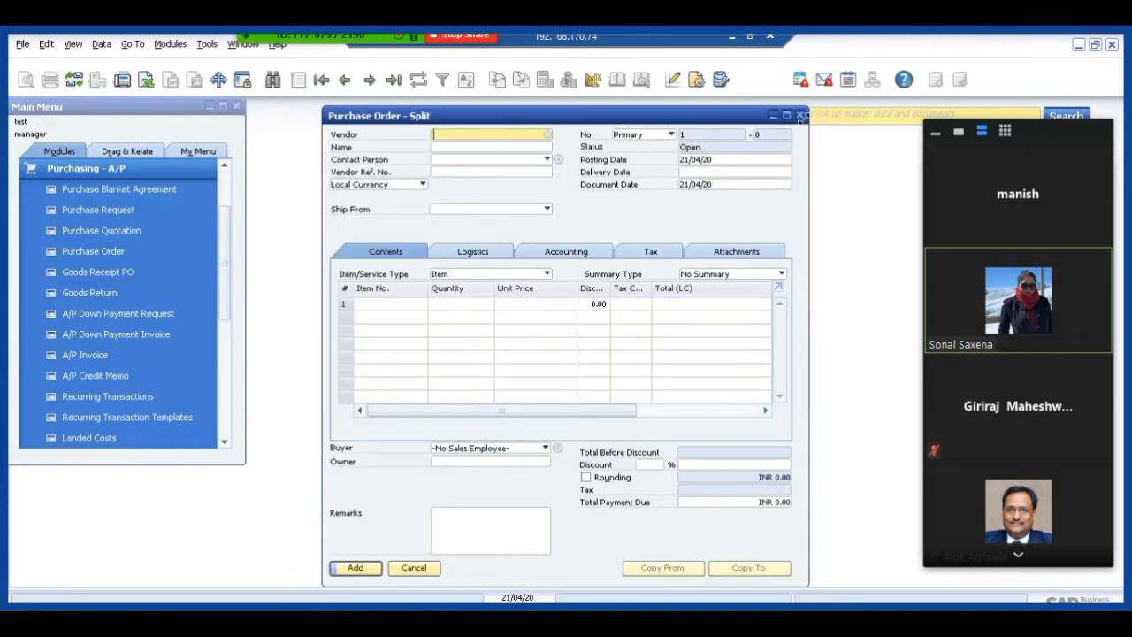
click(799, 115)
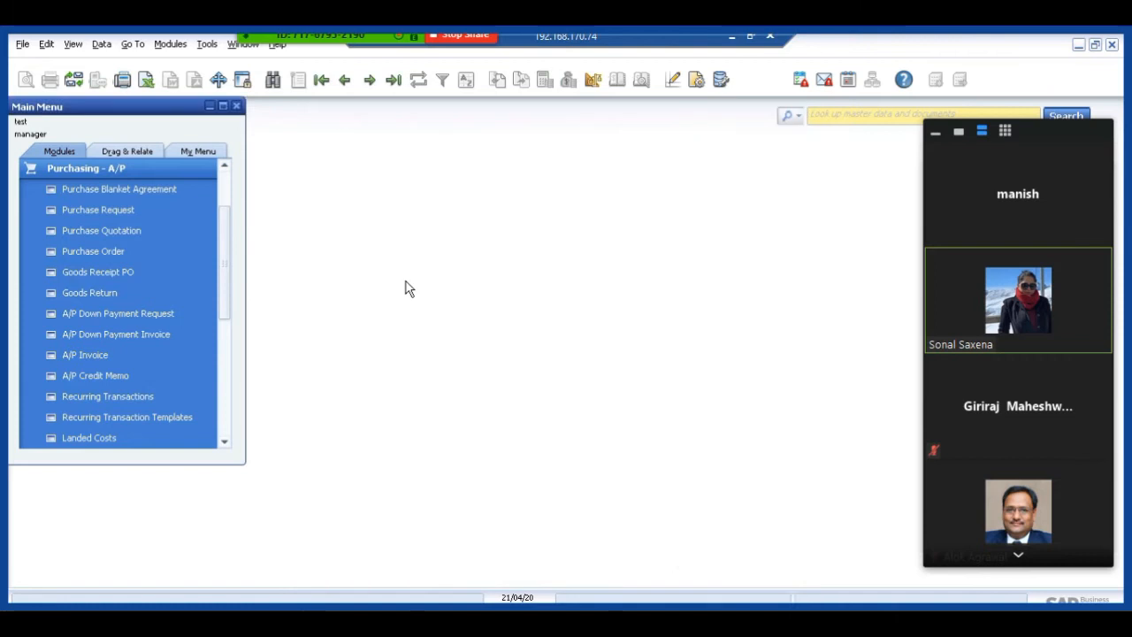
click(74, 272)
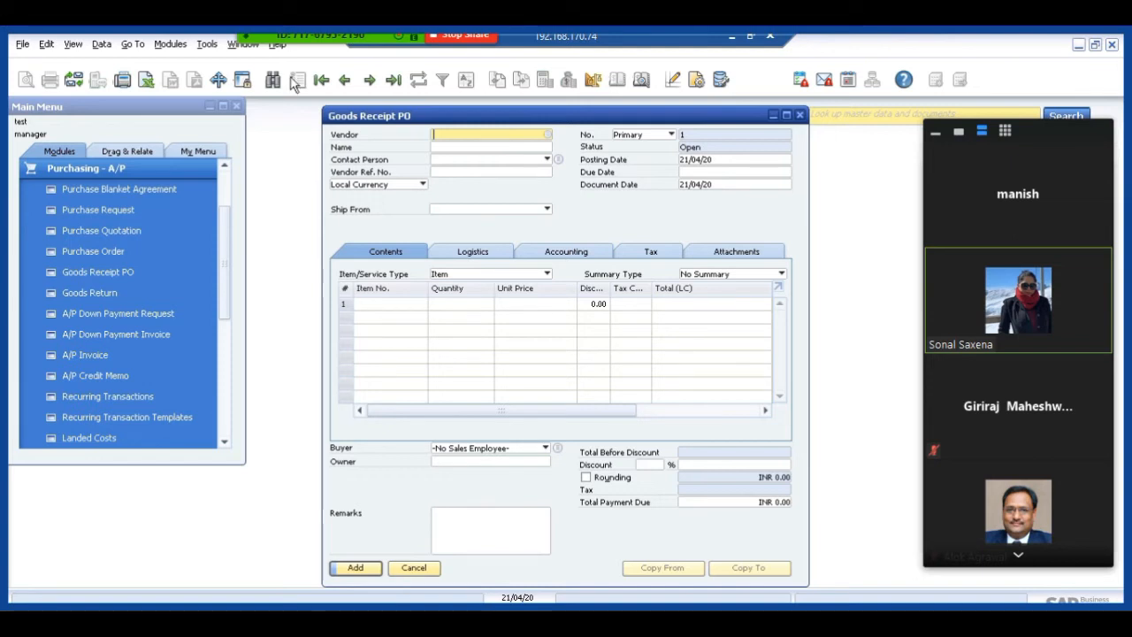
key(Tab)
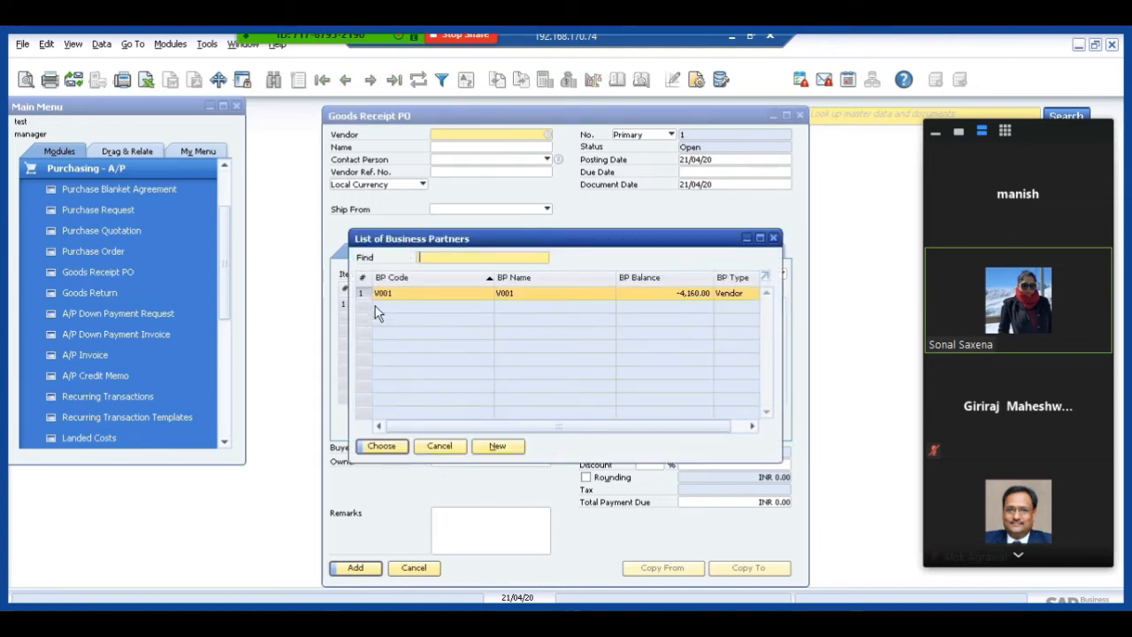
double_click(389, 297)
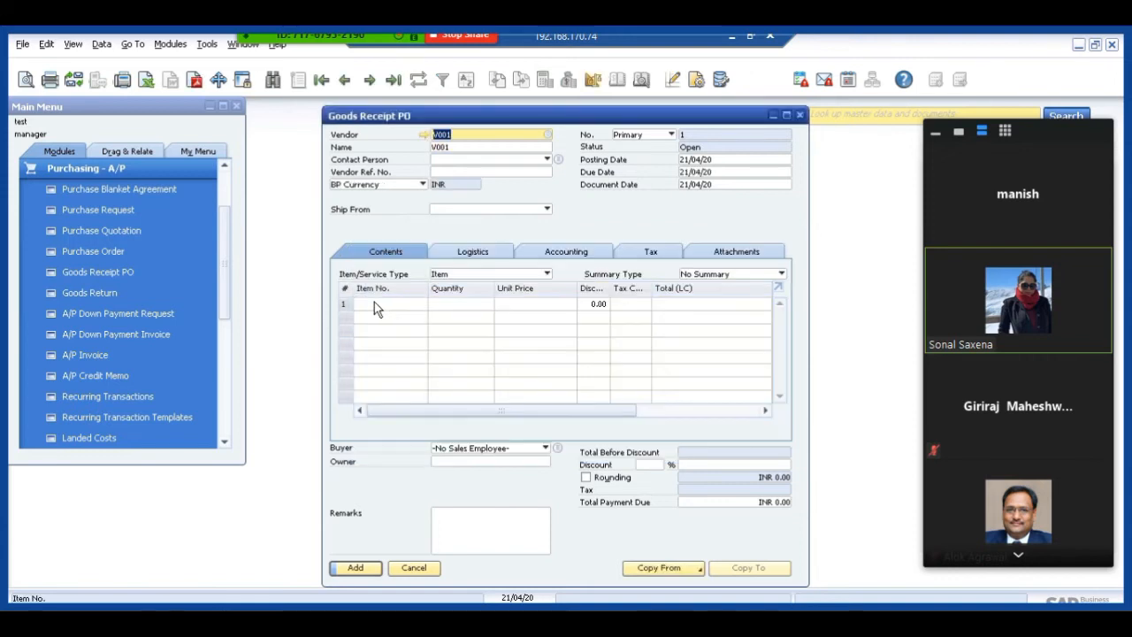
click(372, 313)
key(Tab)
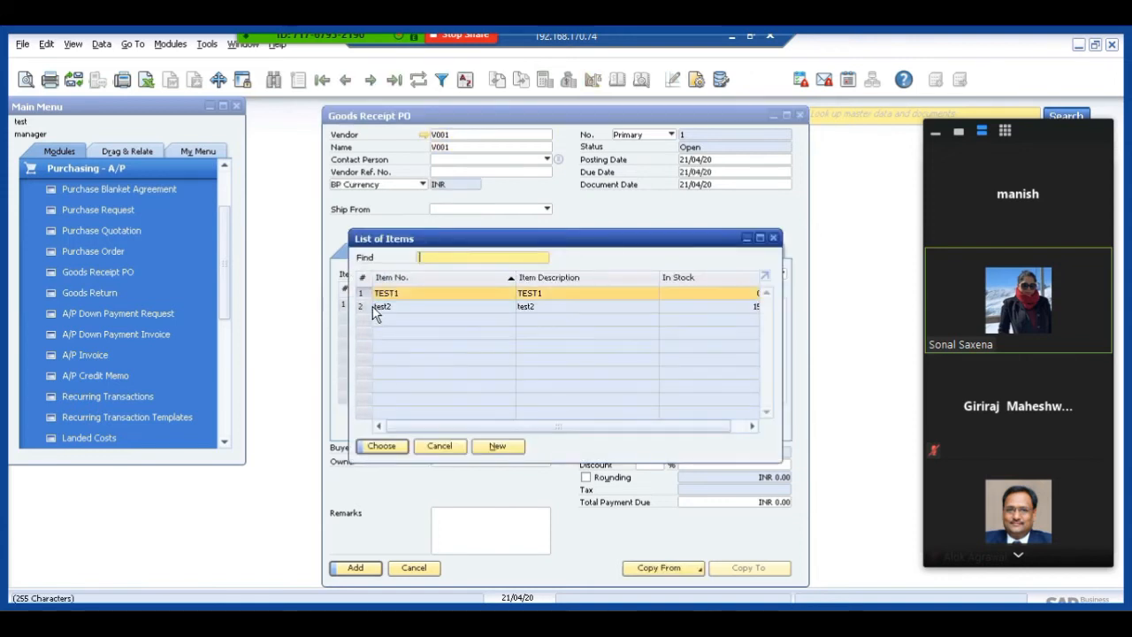
key(Return)
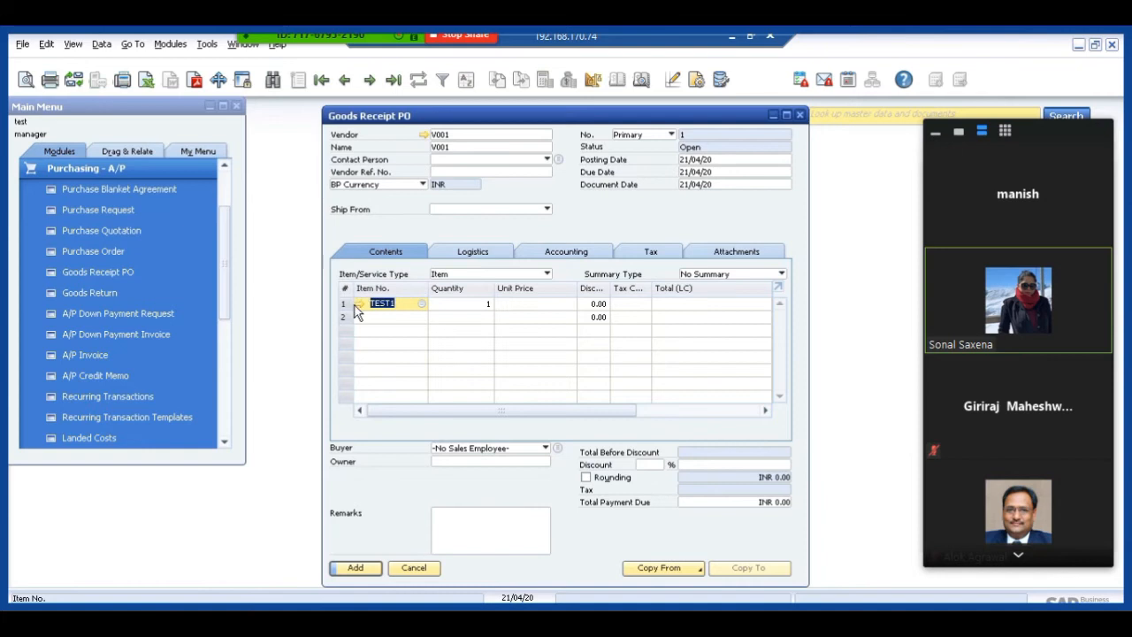
Review the inventory data of item TEST1 and the accounting of its item group Items, and close the item master data.
click(358, 305)
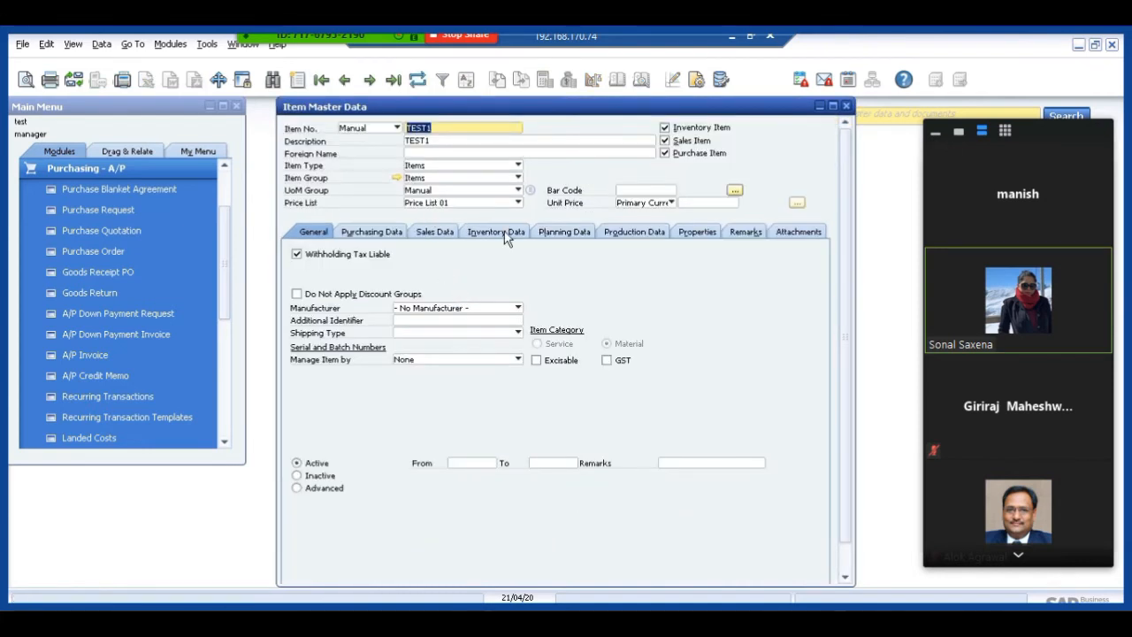
click(504, 234)
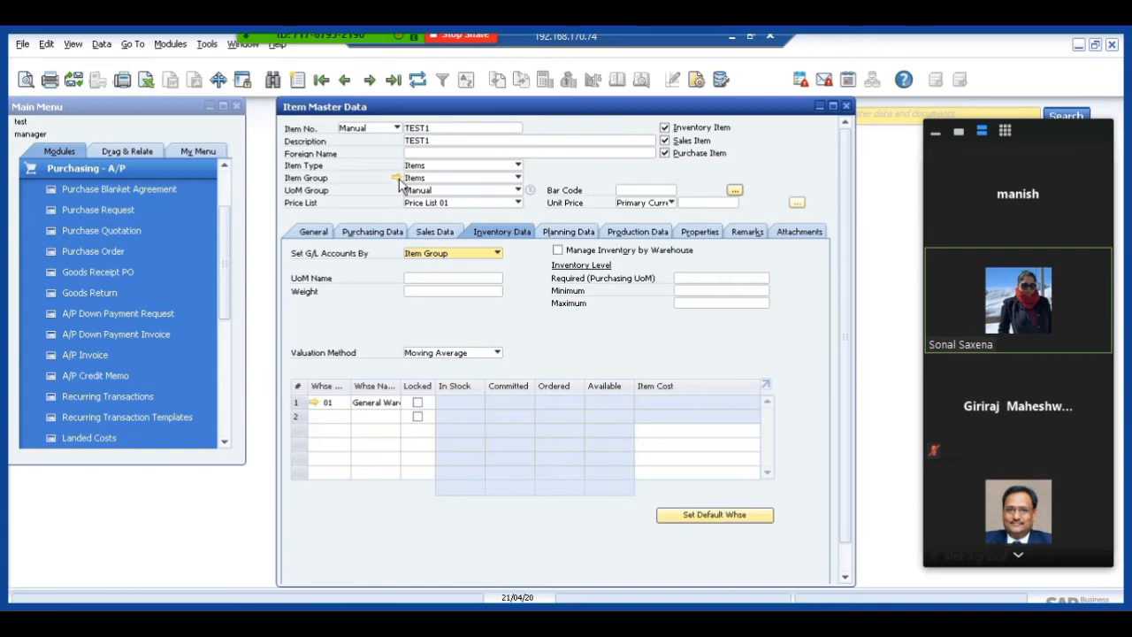
click(397, 179)
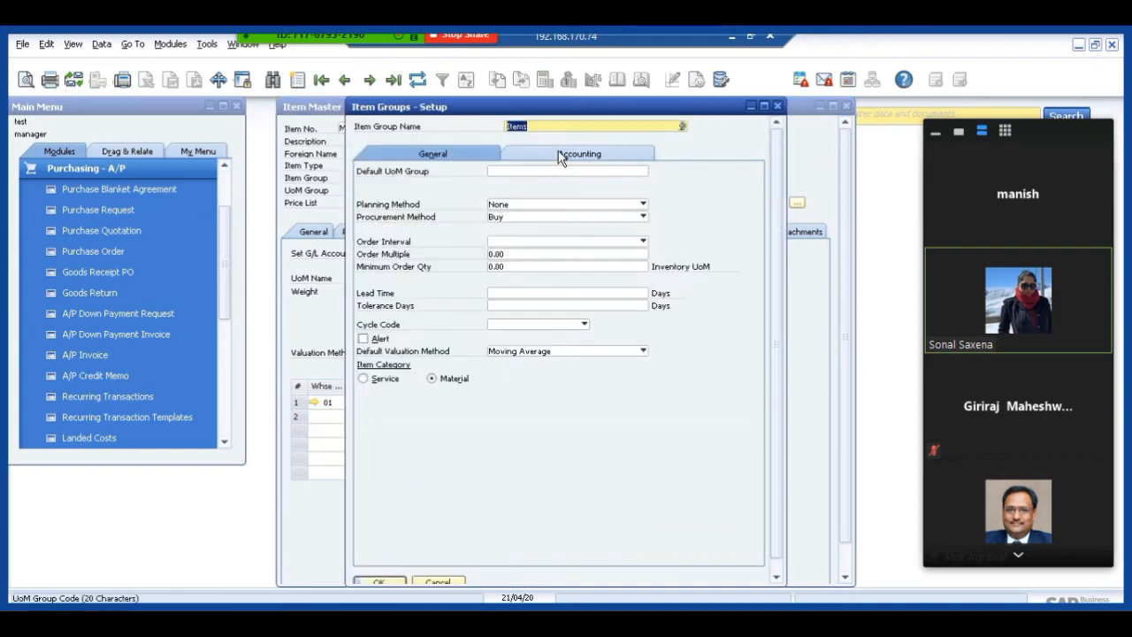
click(559, 156)
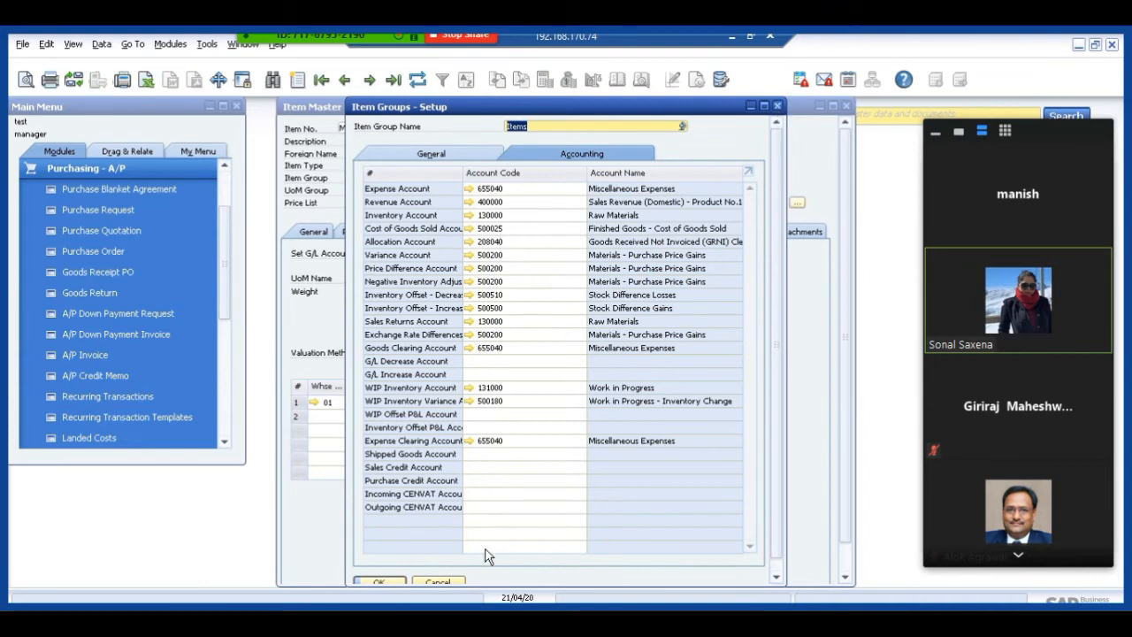
click(437, 580)
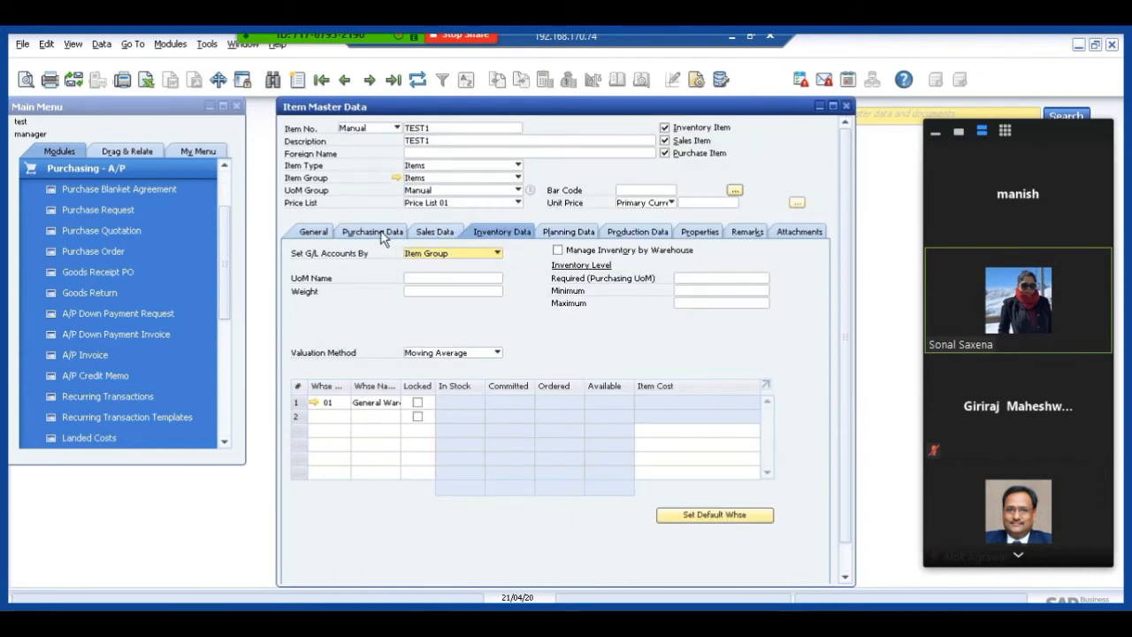
click(312, 233)
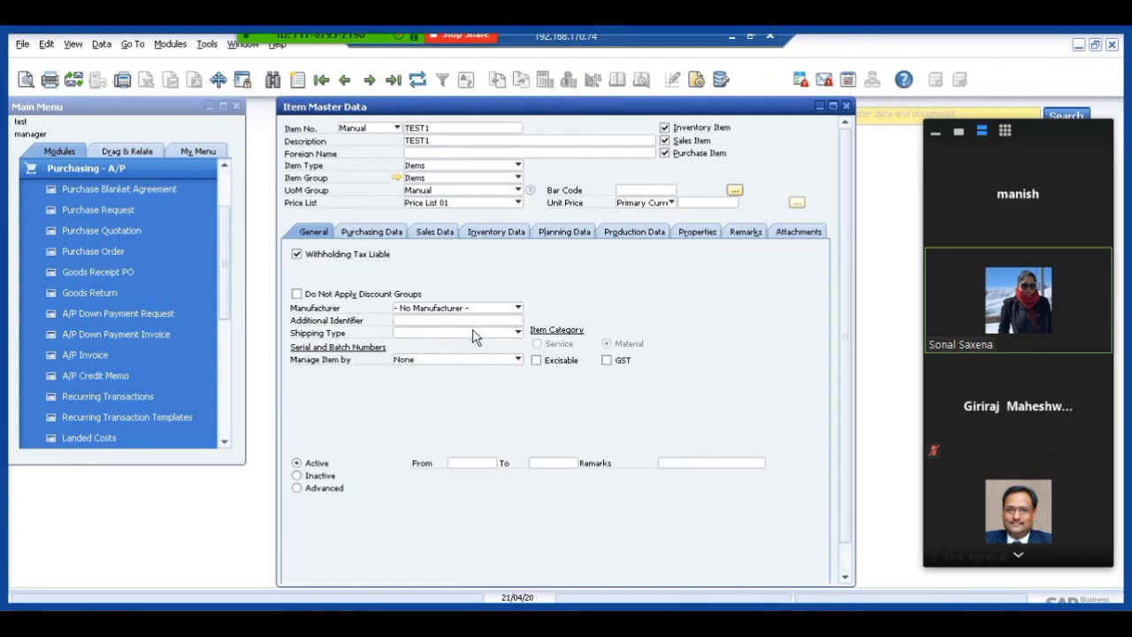
click(845, 106)
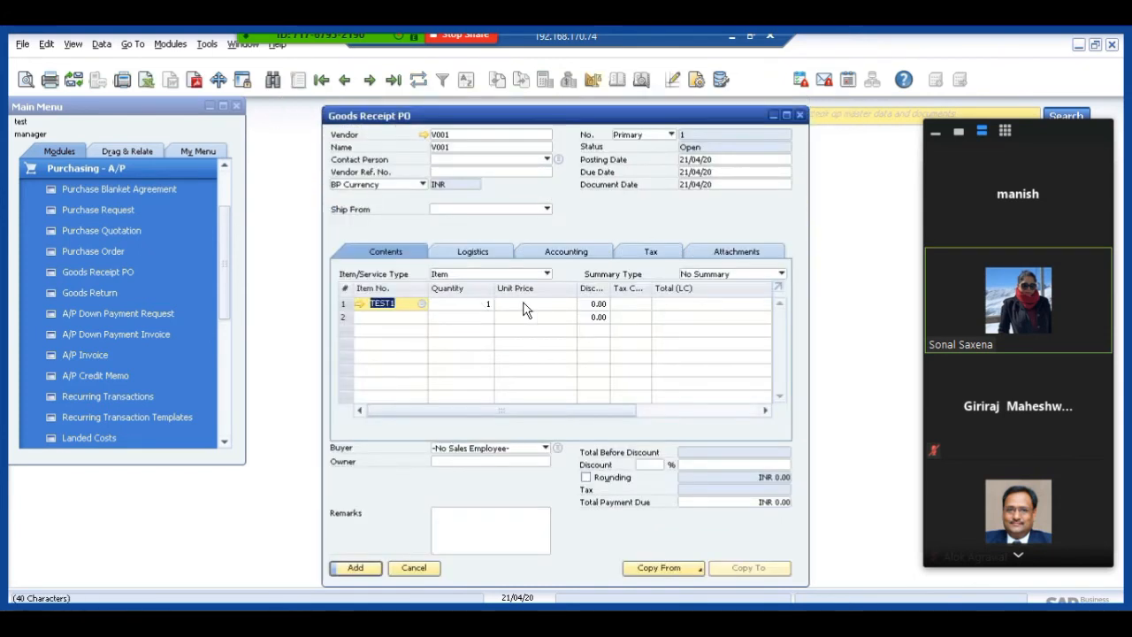
Set the unit price of the TEST1 row in the Goods Receipt PO to 3000.
click(525, 306)
text(3000)
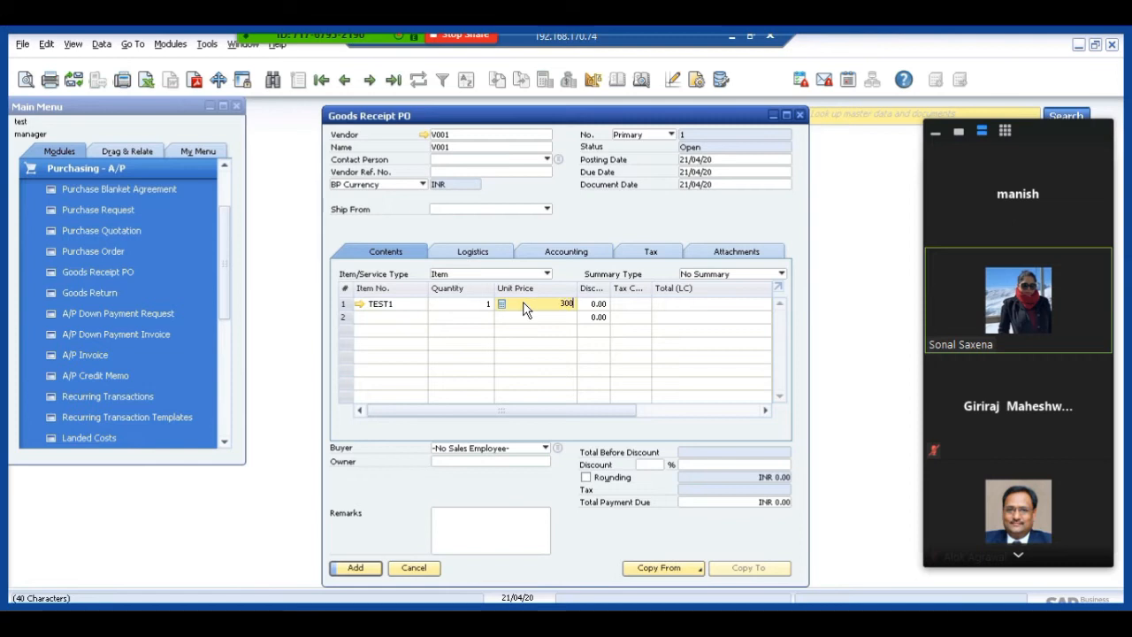
key(Tab)
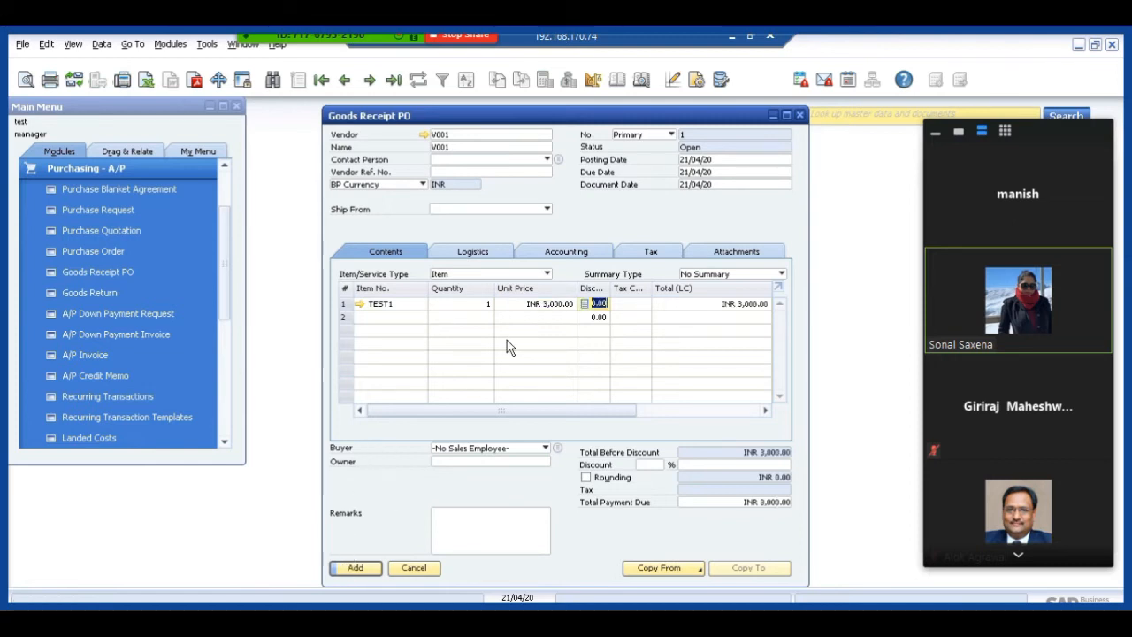
Try to preview the journal entry of the Goods Receipt PO.
right_click(595, 221)
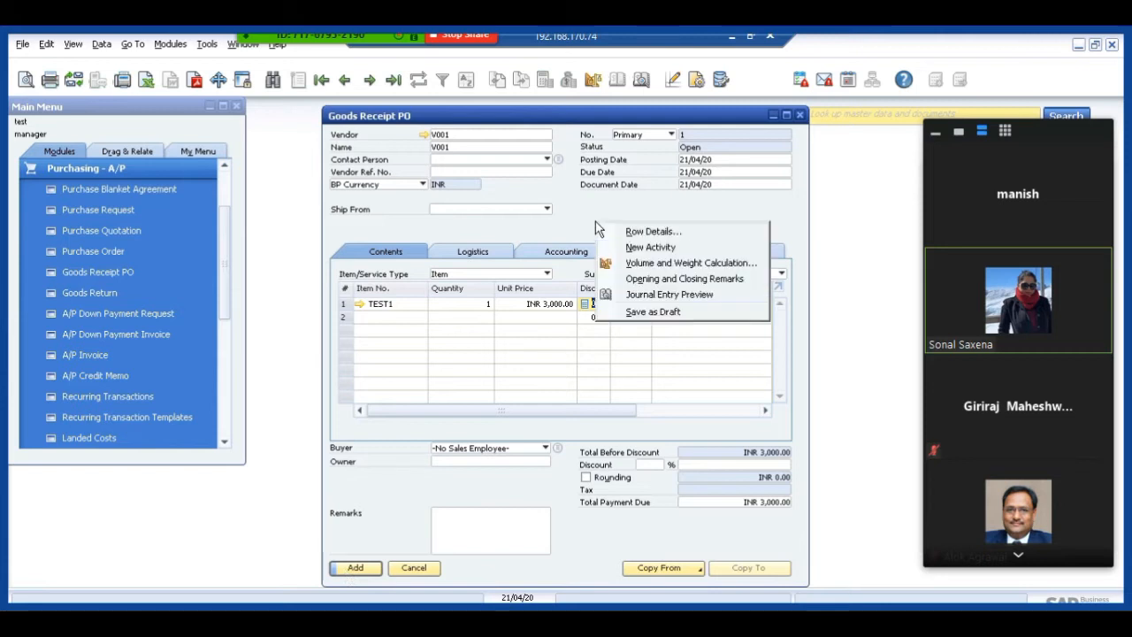
click(630, 296)
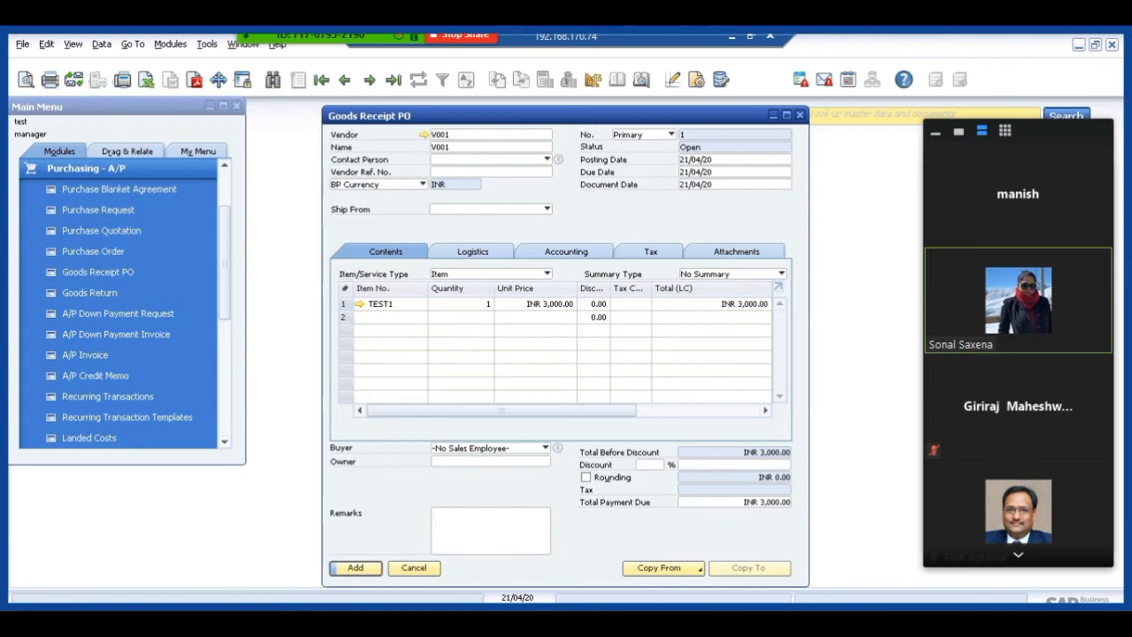
click(549, 303)
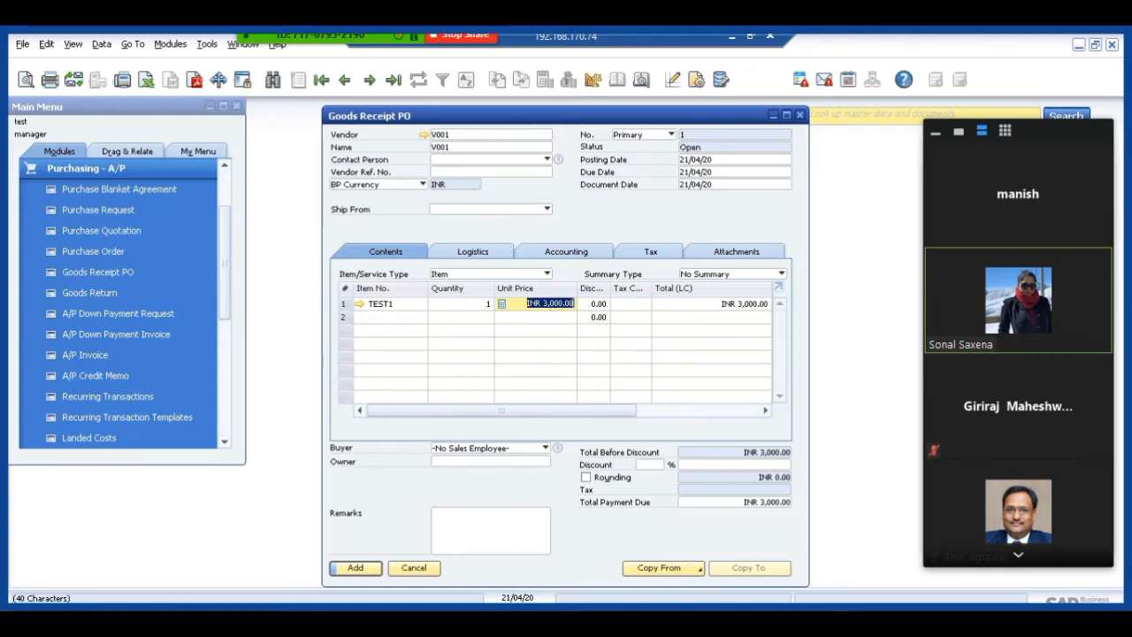
Set the handling of documents deviating from the budget to Warning in the General Settings of System Initialization and update the settings.
click(59, 168)
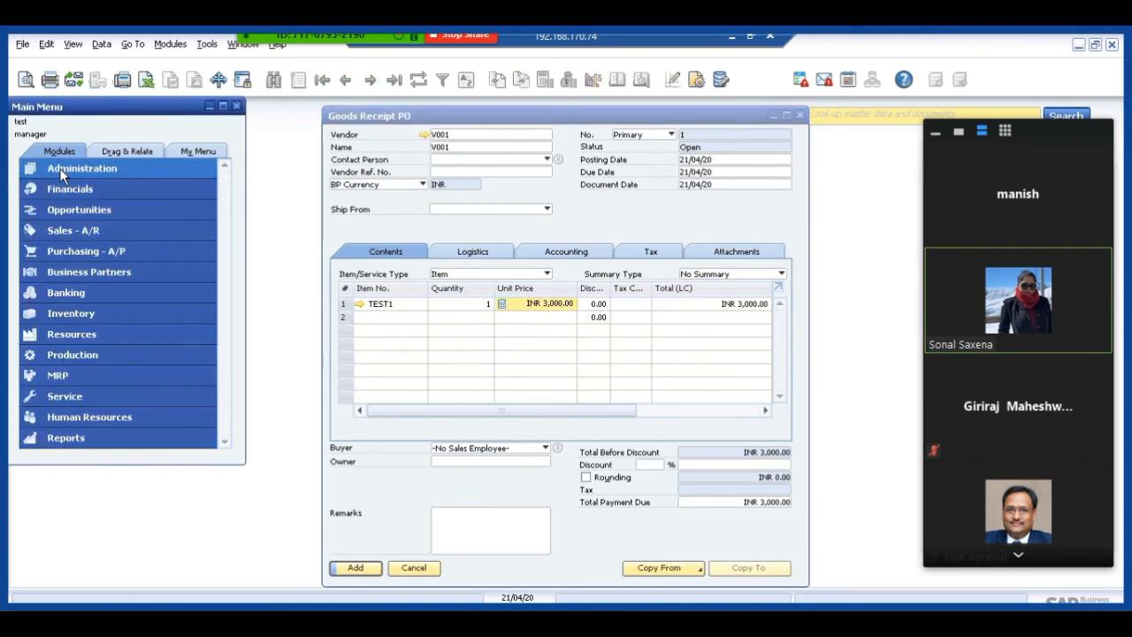
click(59, 170)
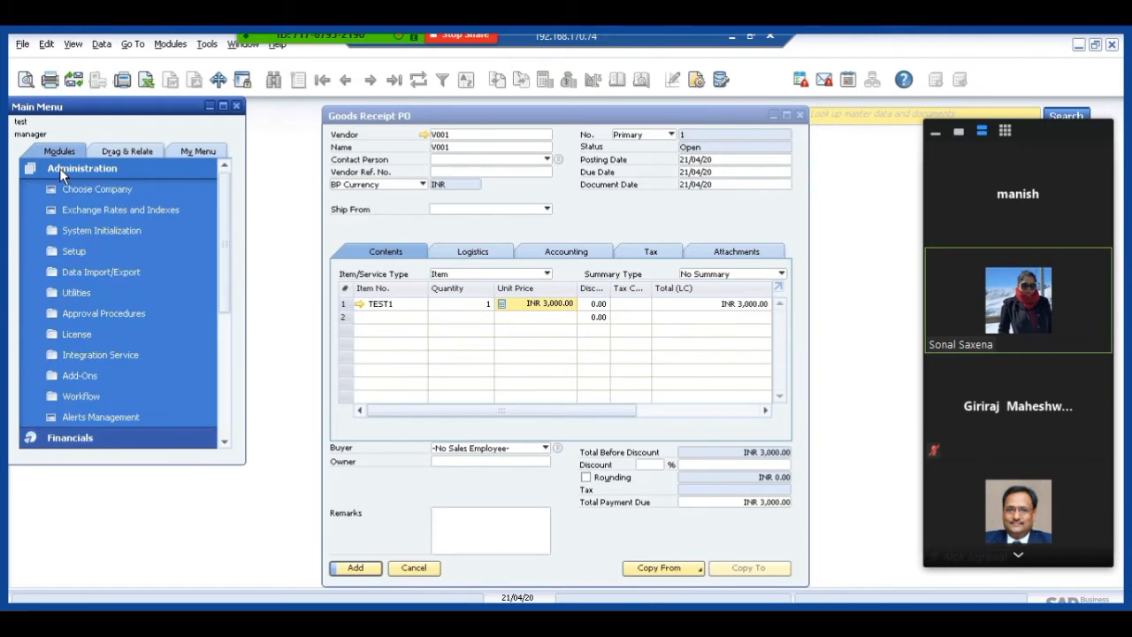
click(85, 228)
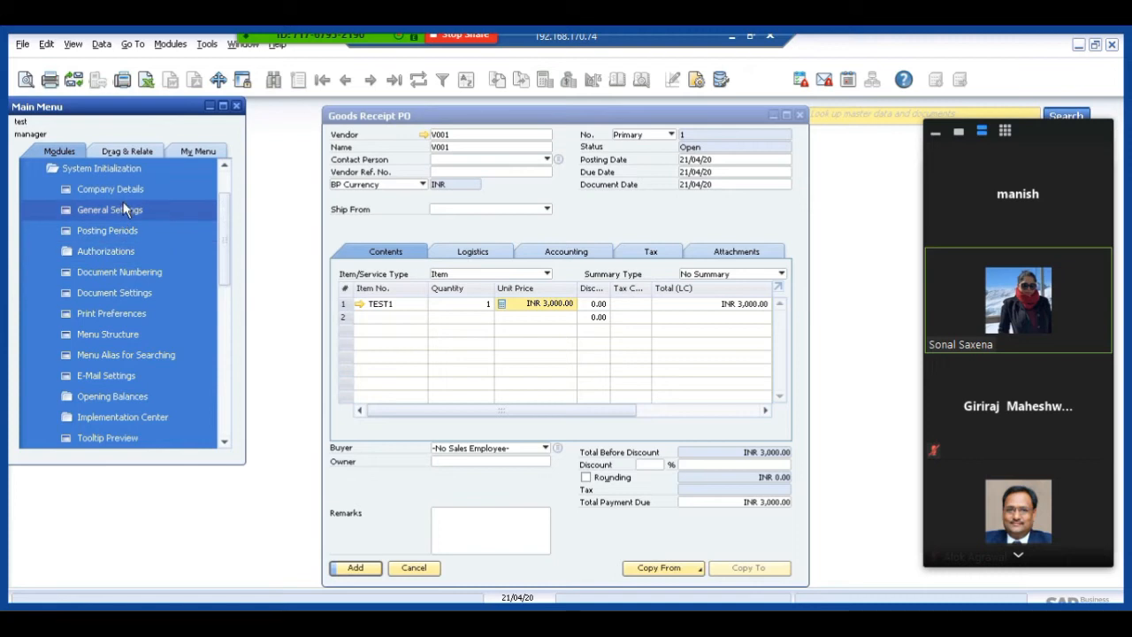
click(125, 213)
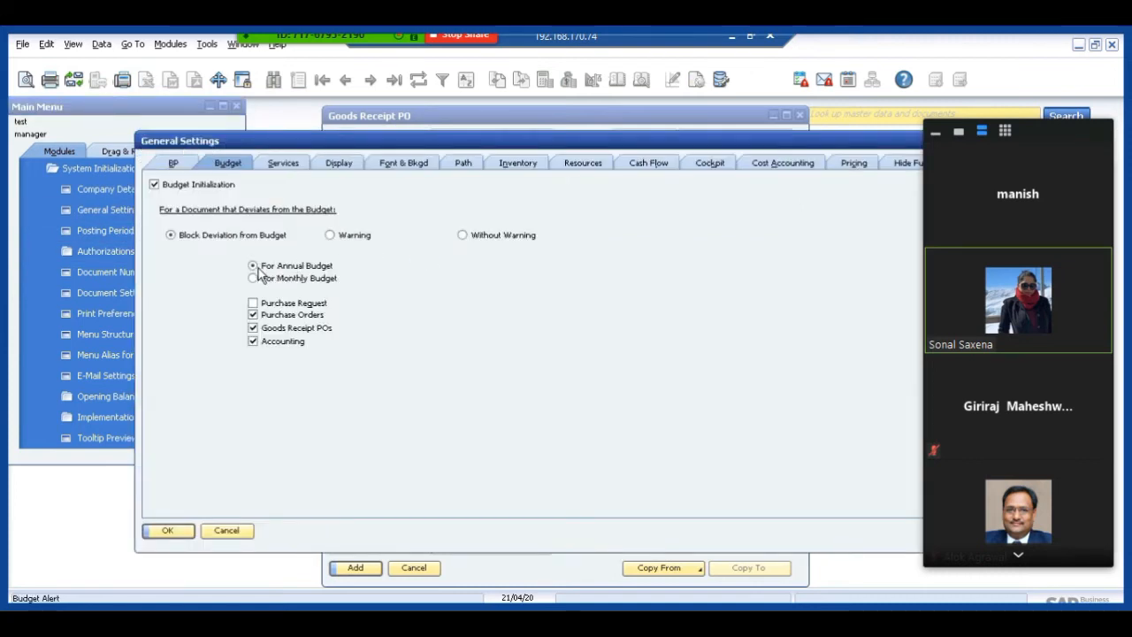
click(336, 238)
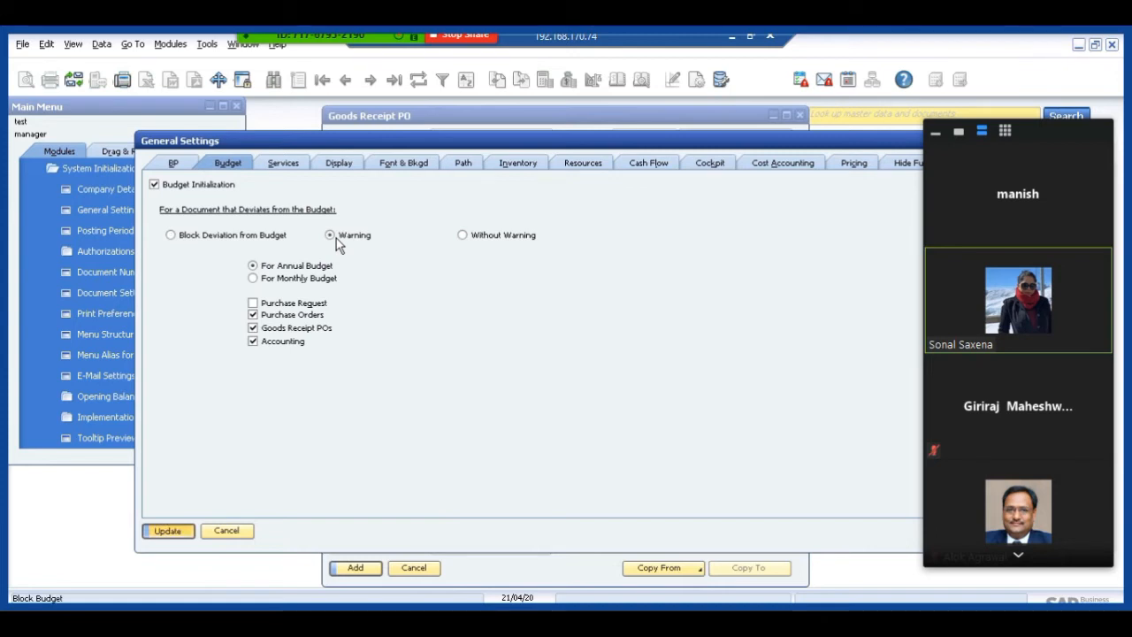
key(Return)
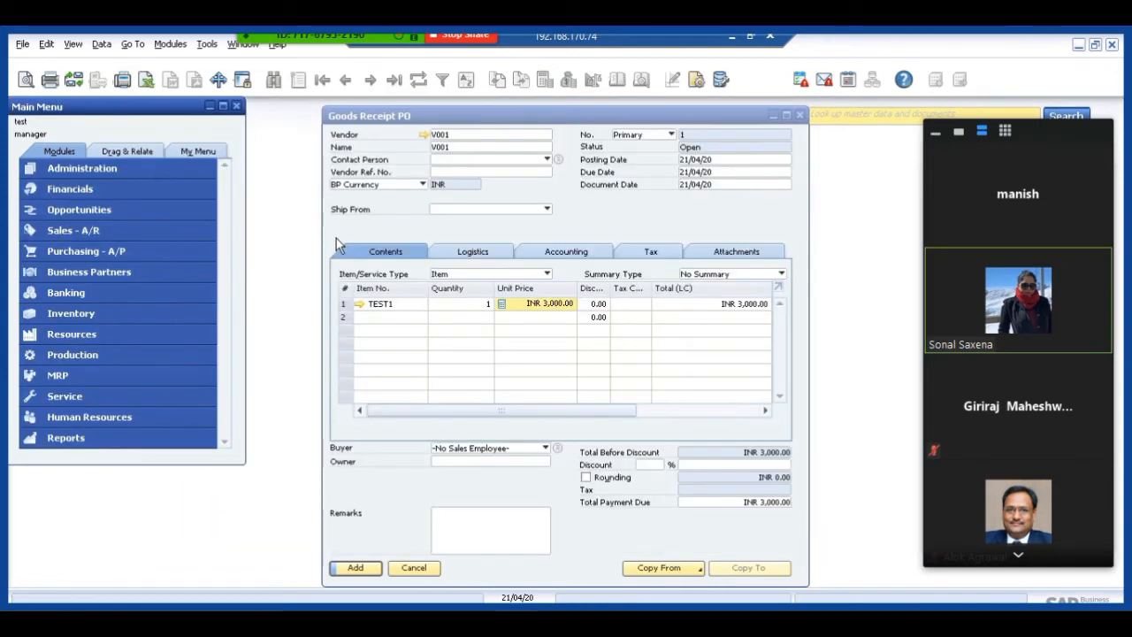
Discard the open Goods Receipt PO and start a new one for vendor V001.
click(413, 568)
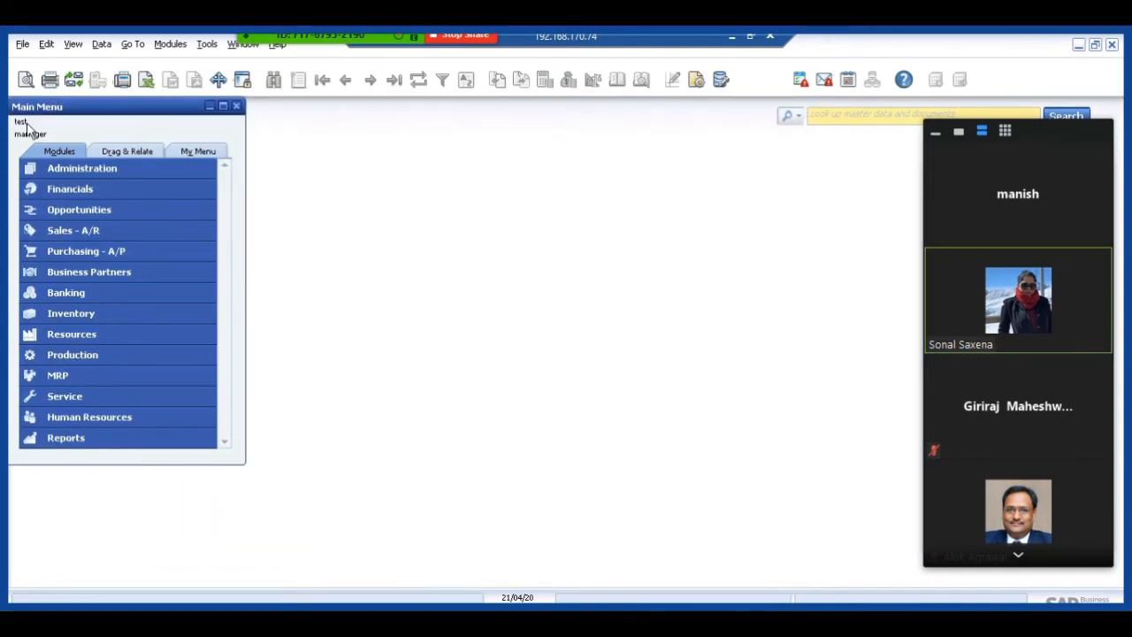
click(100, 252)
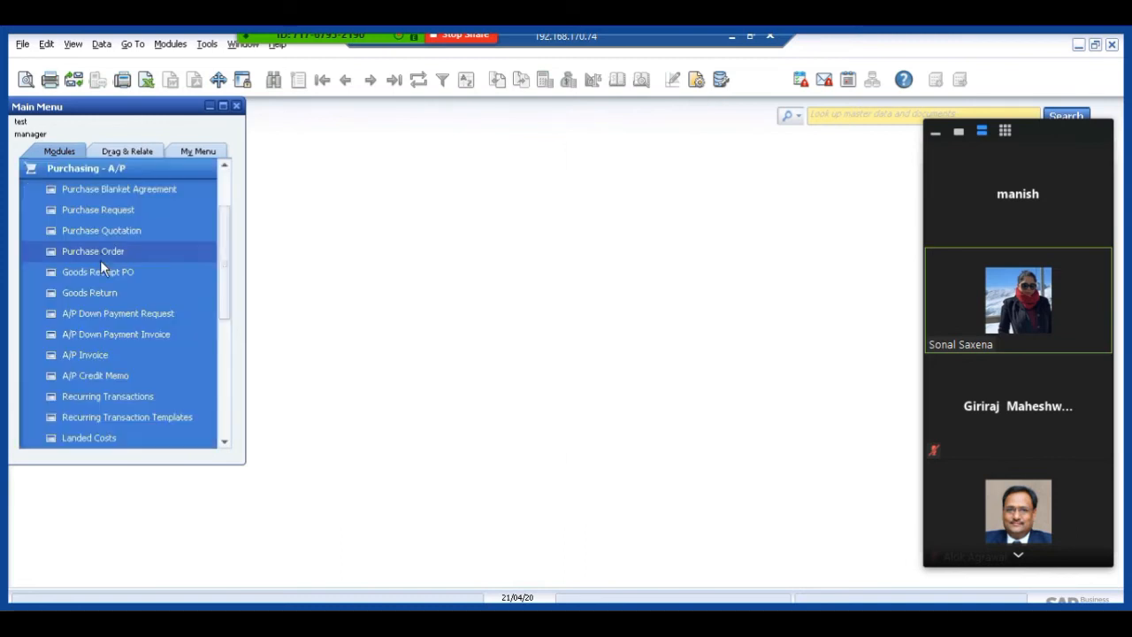
click(100, 273)
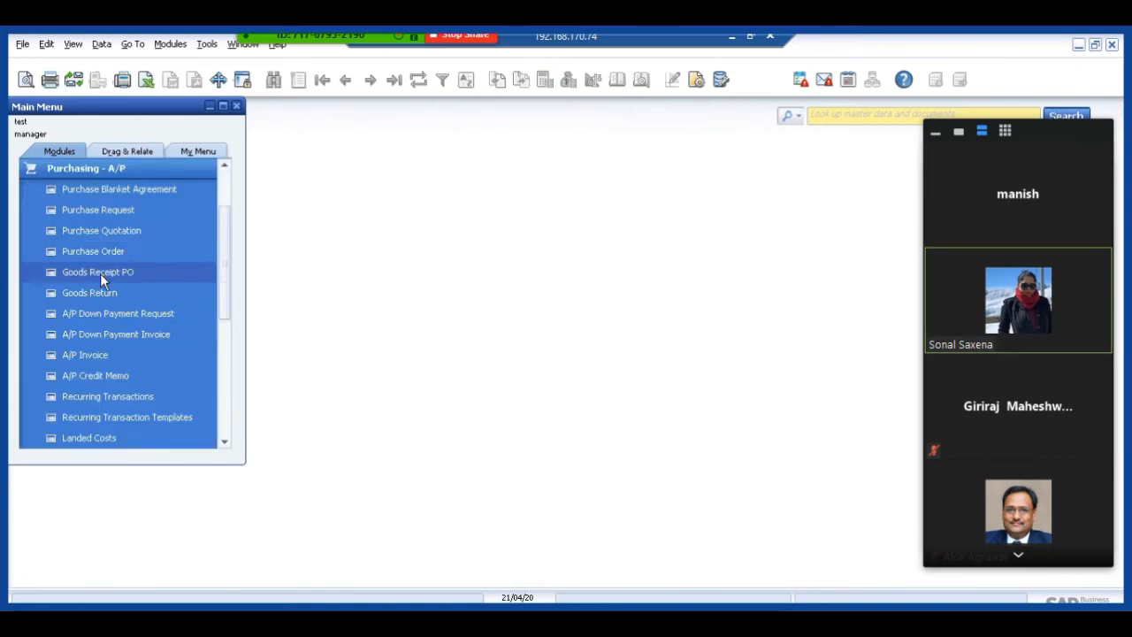
key(Tab)
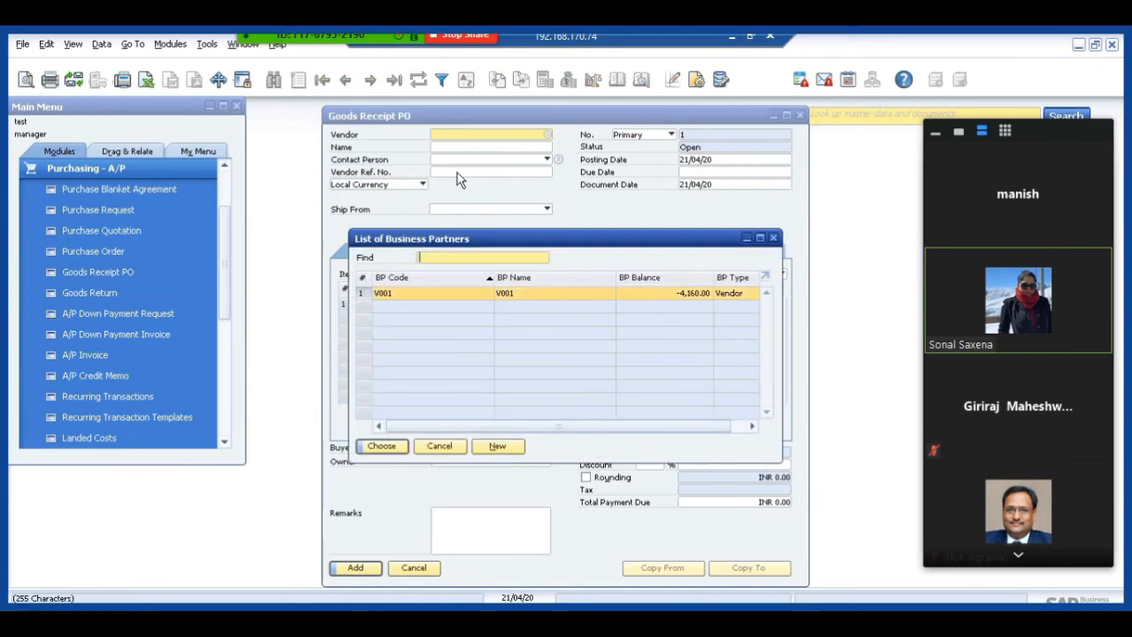
double_click(380, 295)
Add item TEST1 to the Goods Receipt PO with a unit price of 3000.
click(392, 306)
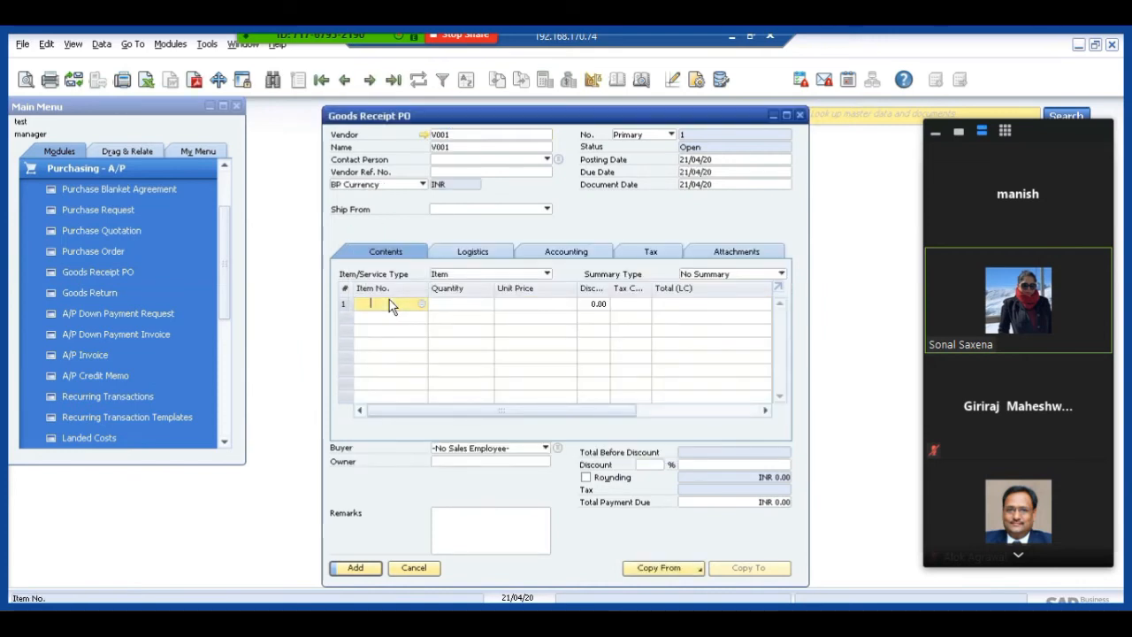
text(test)
key(Tab)
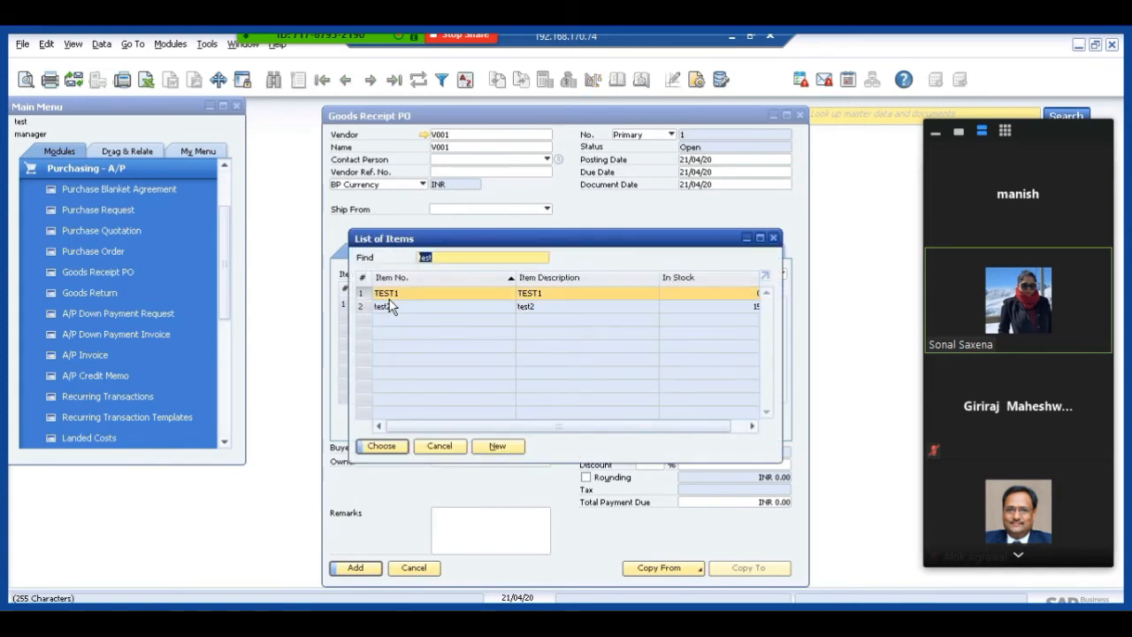
double_click(389, 297)
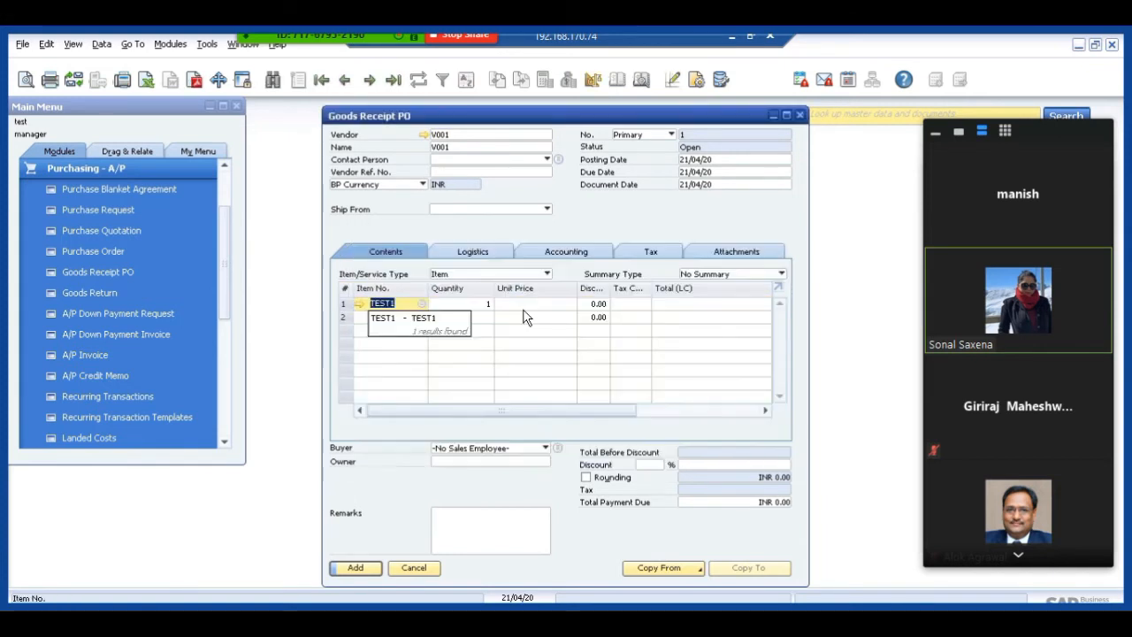
click(529, 309)
text(30)
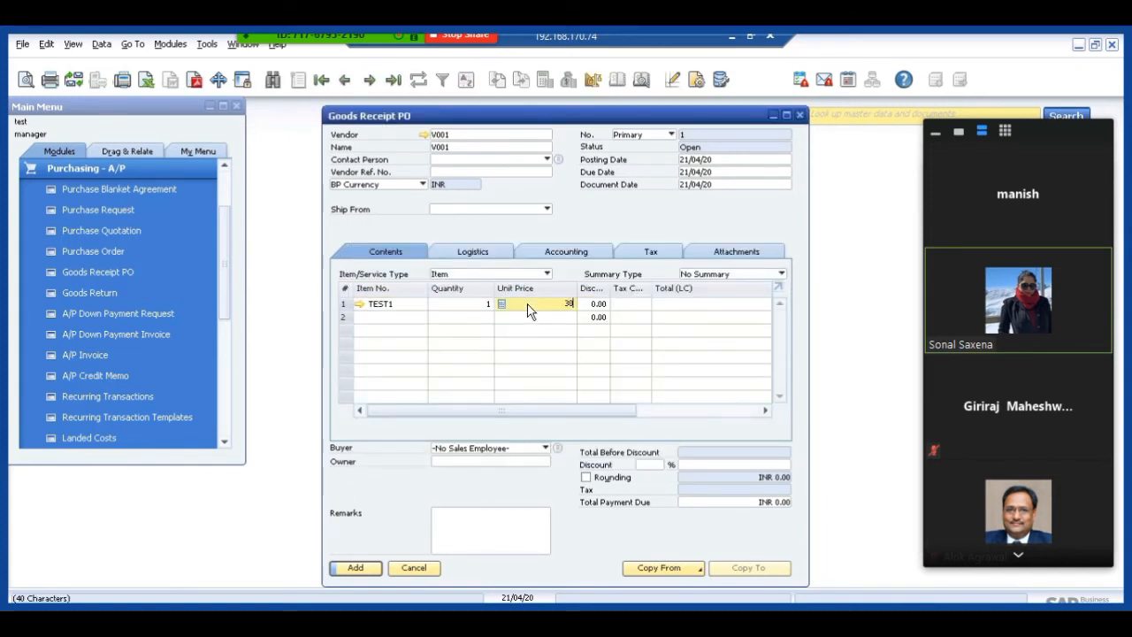
text(00)
key(Tab)
Preview the journal entry of the Goods Receipt PO, continuing past the budget warning, and close the document without adding it.
right_click(556, 226)
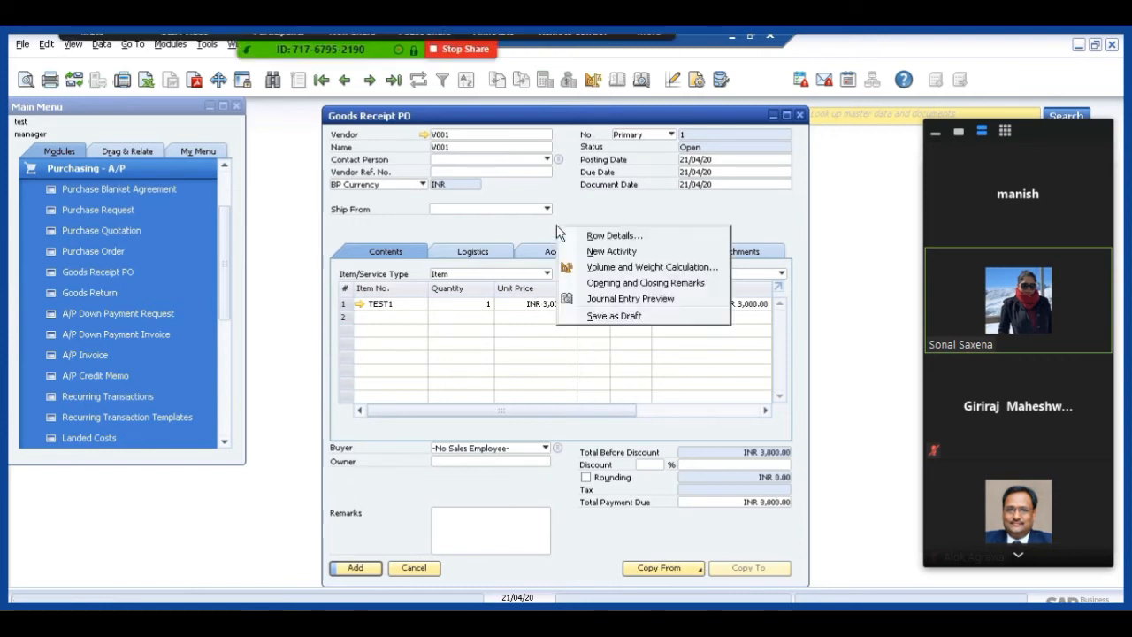
click(597, 300)
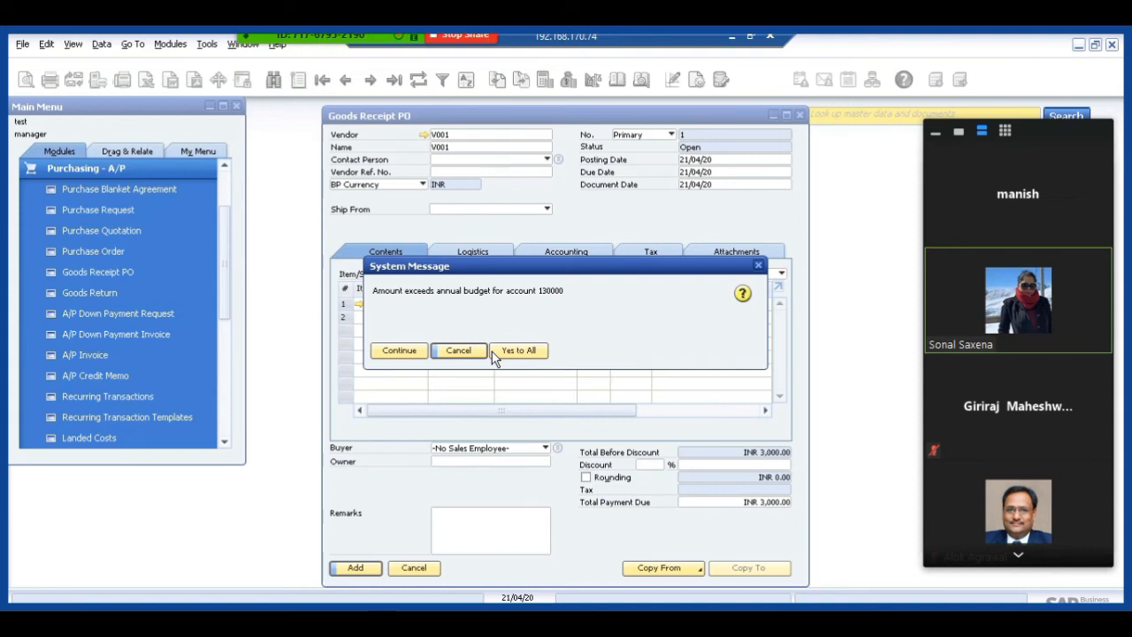
click(399, 350)
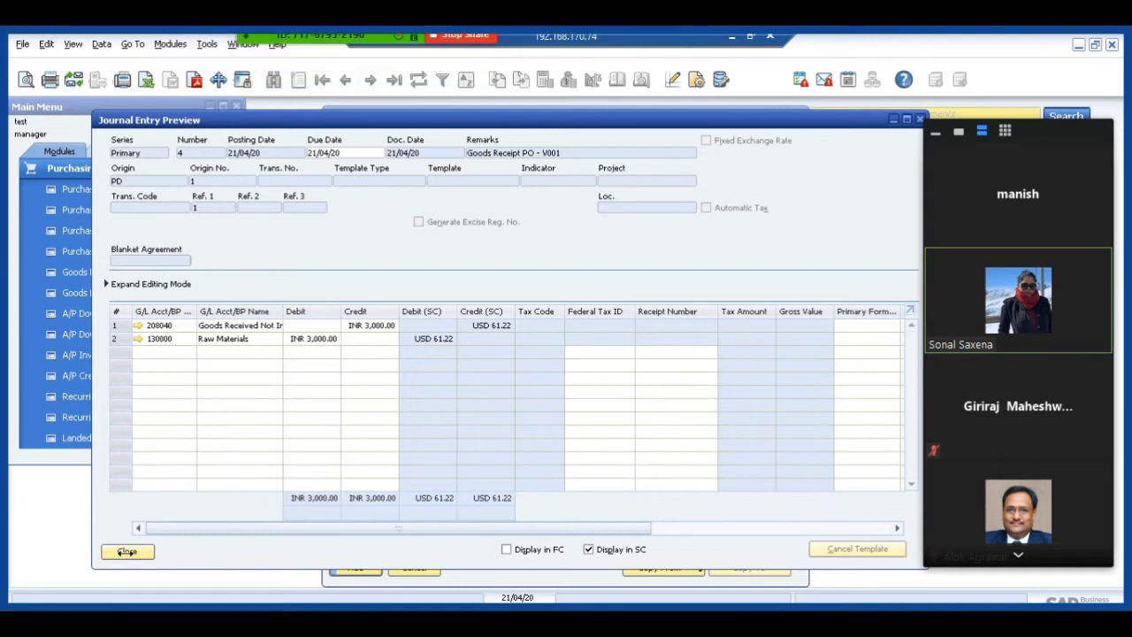
click(127, 550)
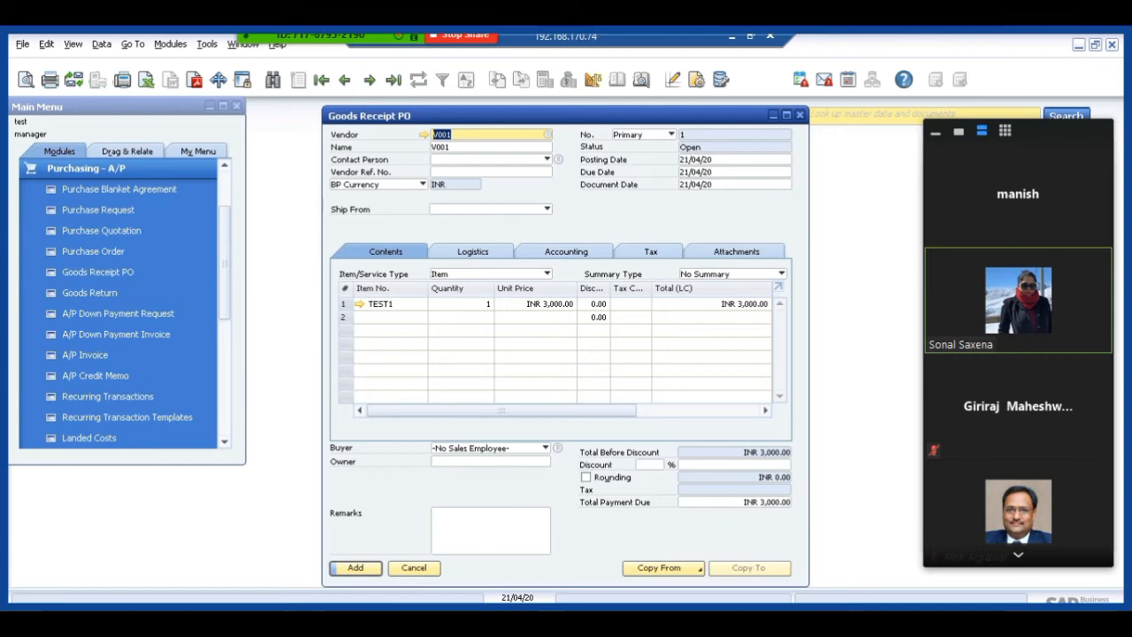
click(413, 568)
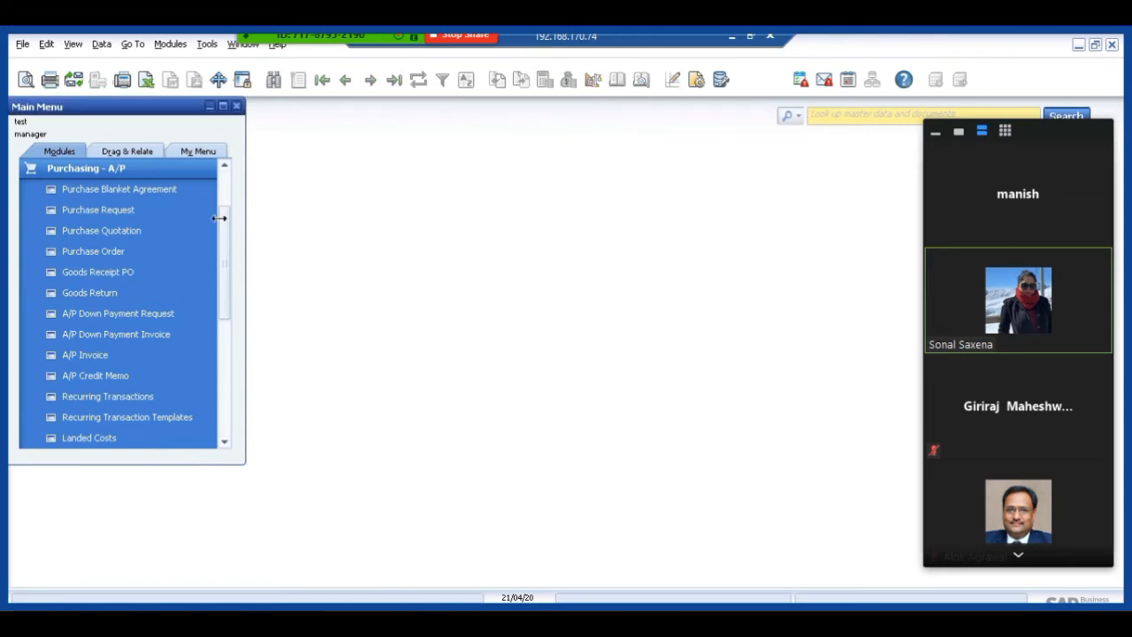
Review the account budgets of the Main Budget scenario under Budget Setup in Financials, and close the setup.
click(94, 167)
click(95, 167)
click(95, 168)
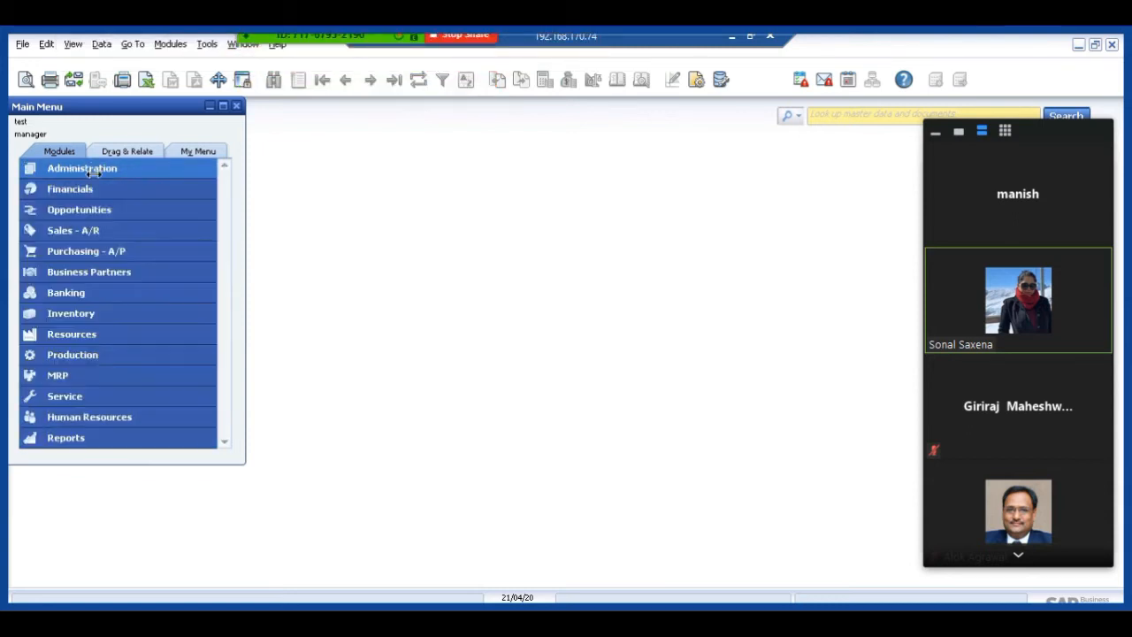
click(81, 188)
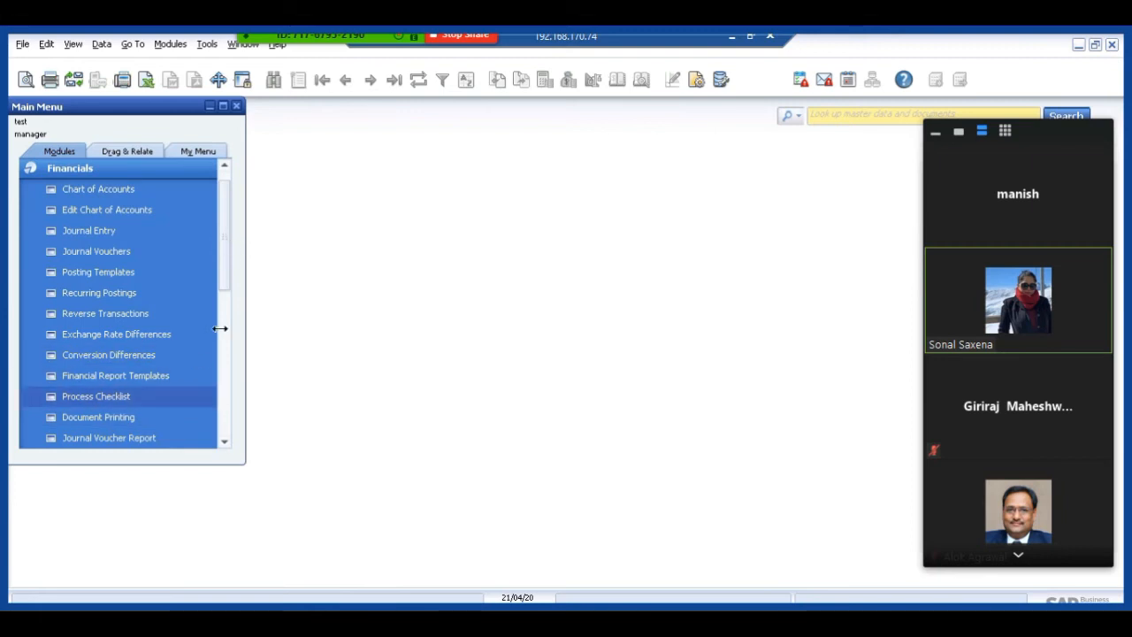
scroll(227, 296, down, 2)
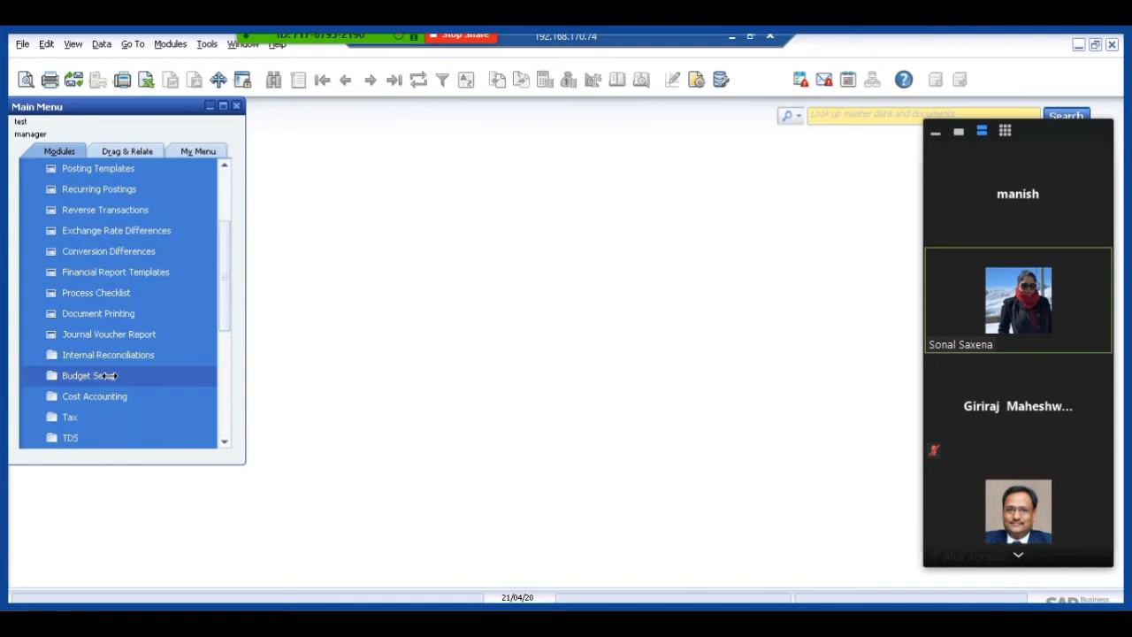
click(116, 378)
click(99, 439)
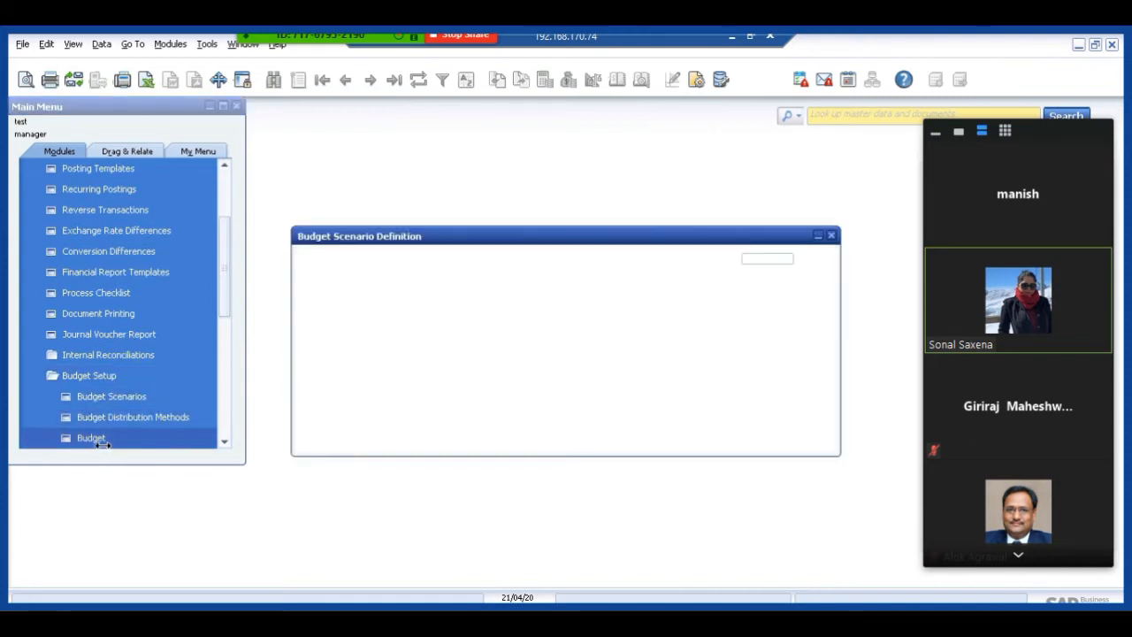
click(312, 433)
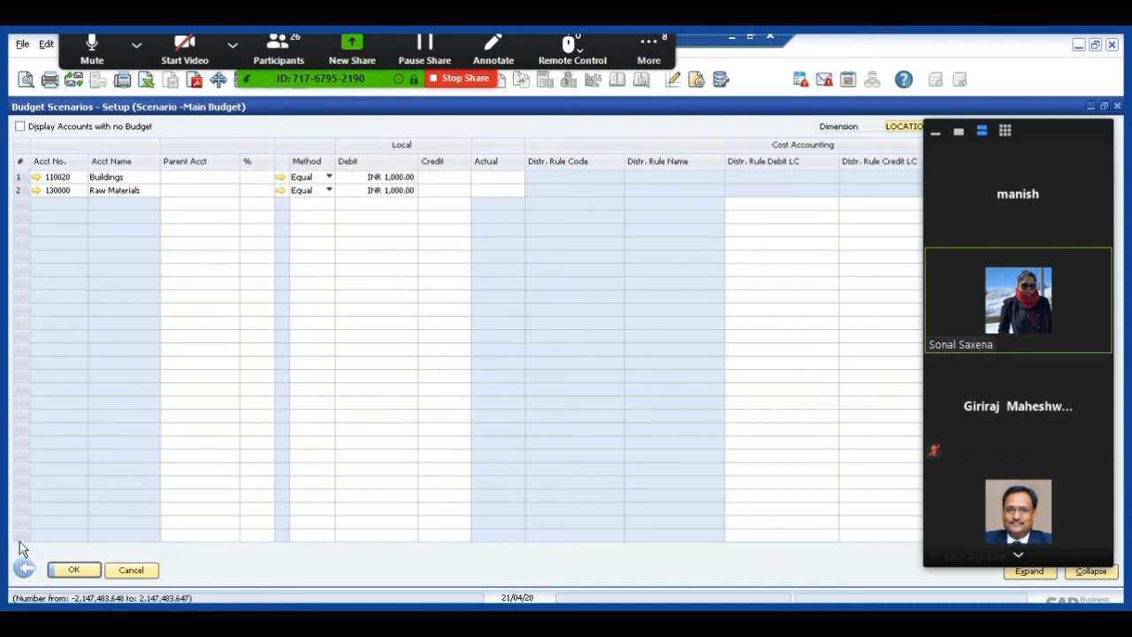
click(73, 570)
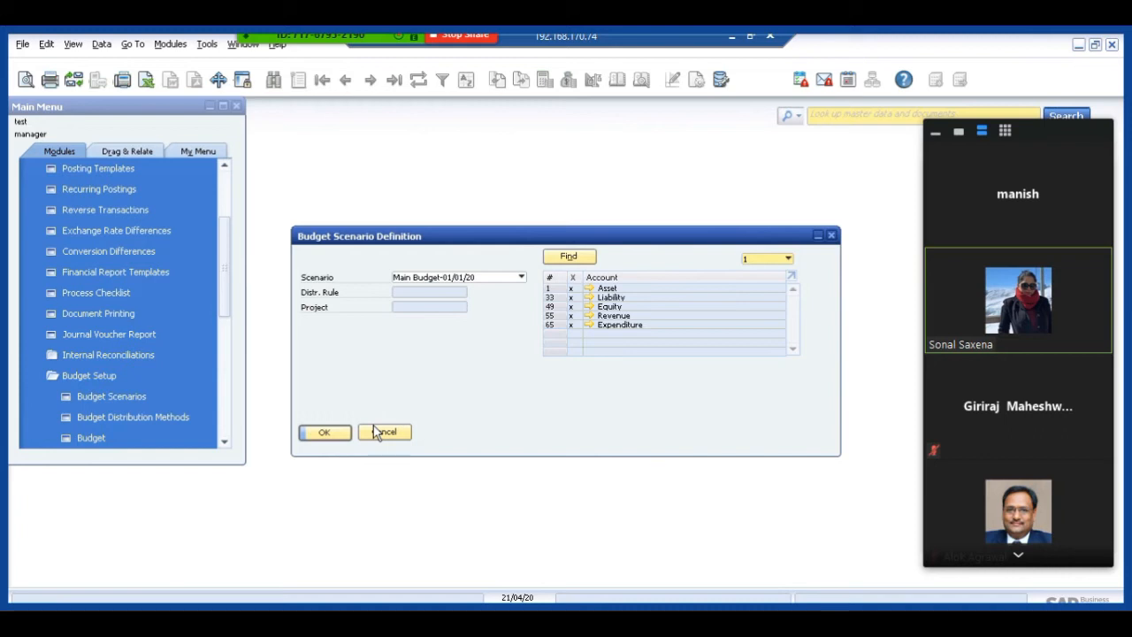
Reopen the Main Budget scenario's account budgets and set the local debit amount of account 110020 Buildings to INR 200,000.
click(334, 434)
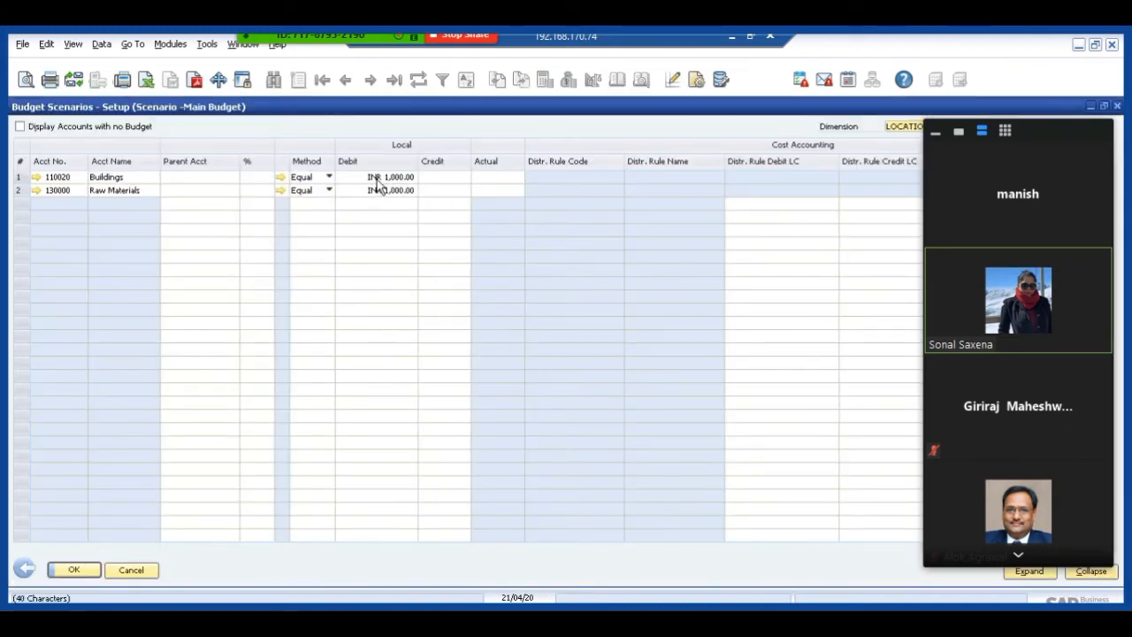
click(376, 178)
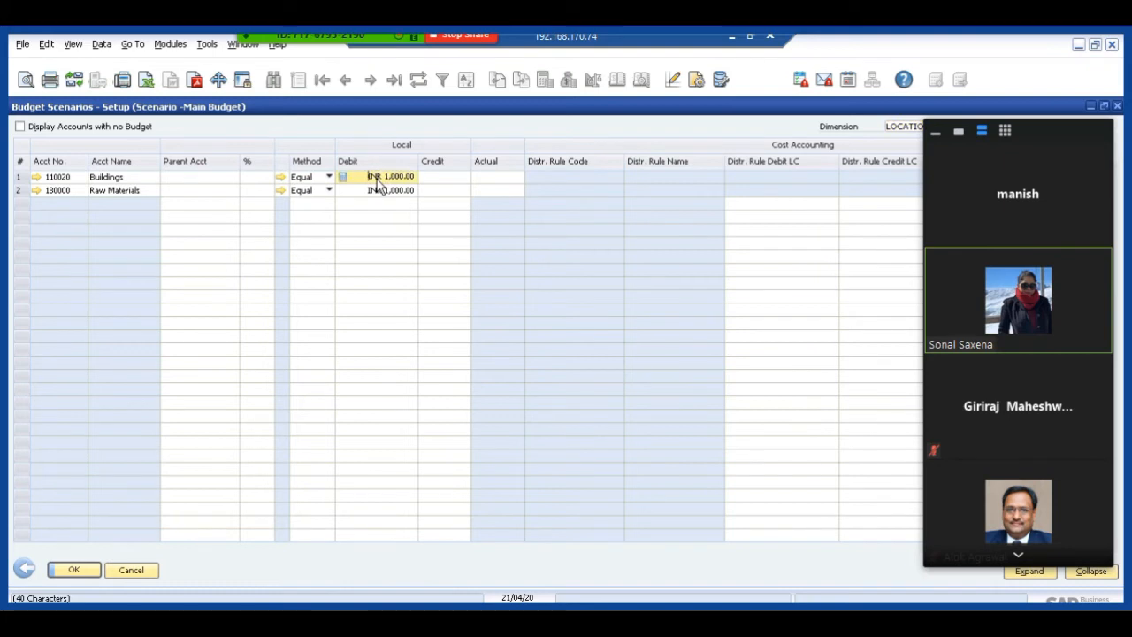
text(2000)
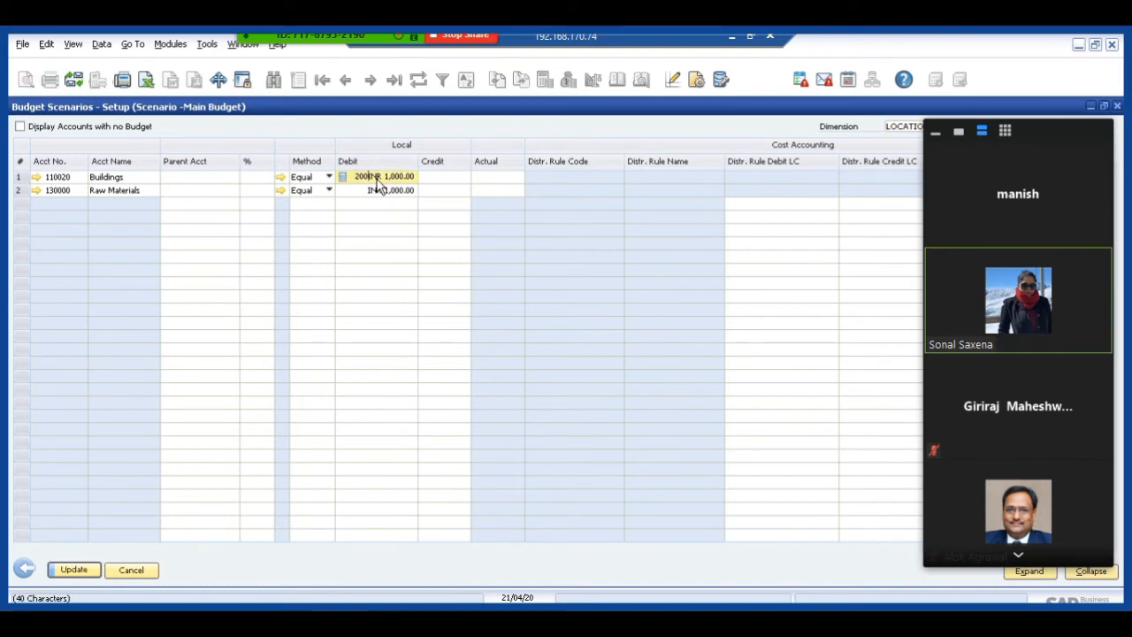
key(Delete)
key(Delete)
key(Delete)
key(Delete)
key(Delete)
key(Delete)
key(Delete)
key(Delete)
key(Delete)
key(Delete)
text(0)
key(Tab)
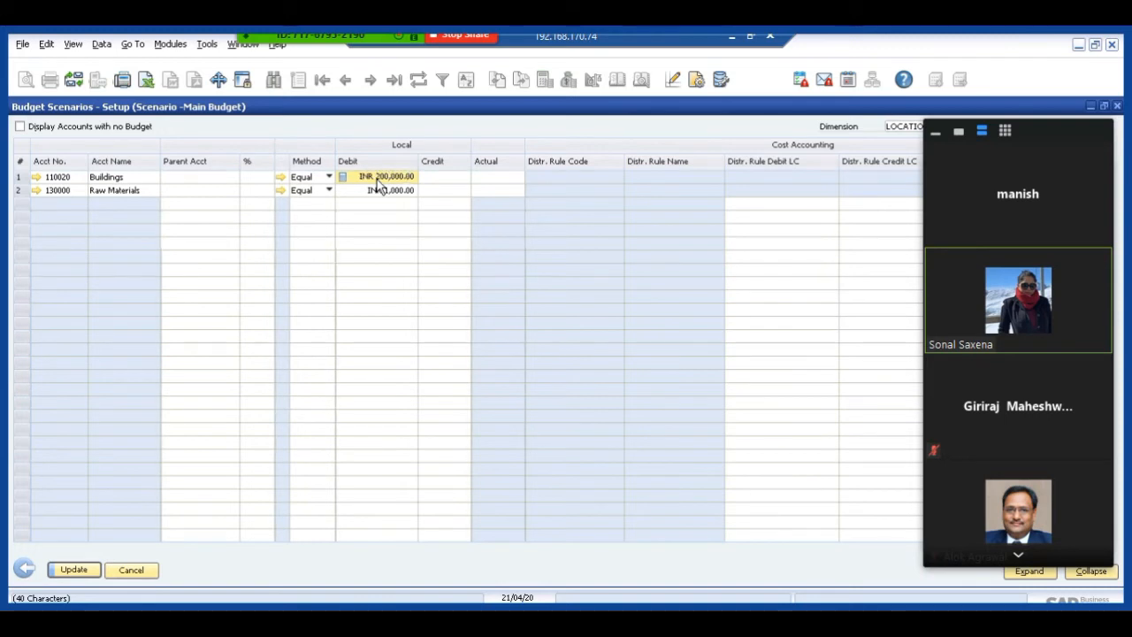
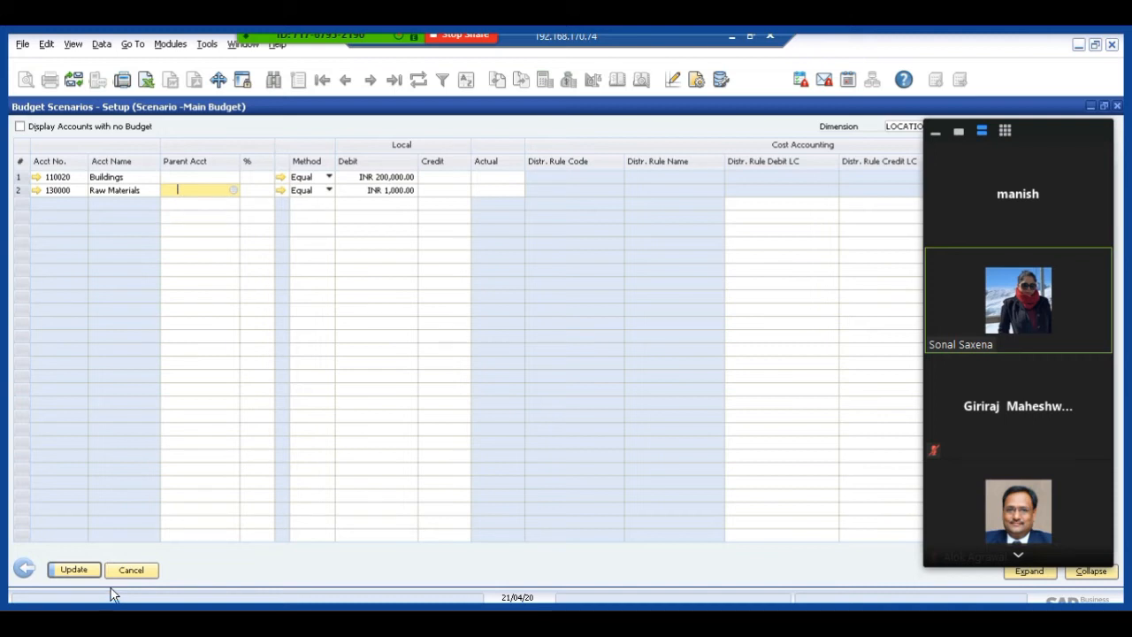
Leave the Main Budget account budgets with Cancel and close the budget scenario definition.
click(129, 572)
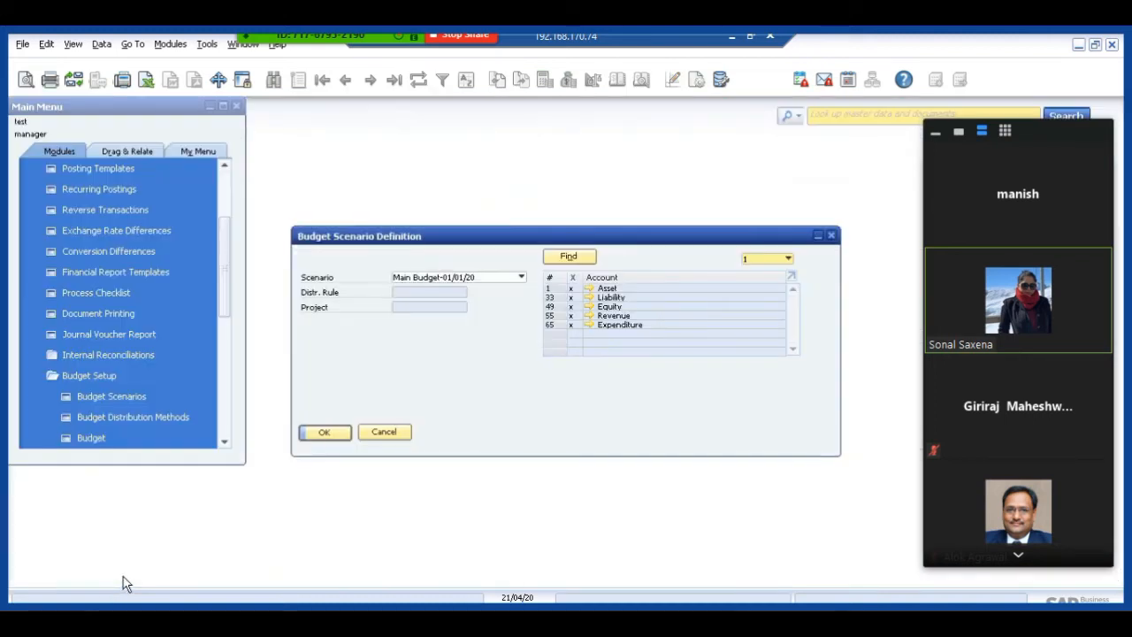
click(391, 434)
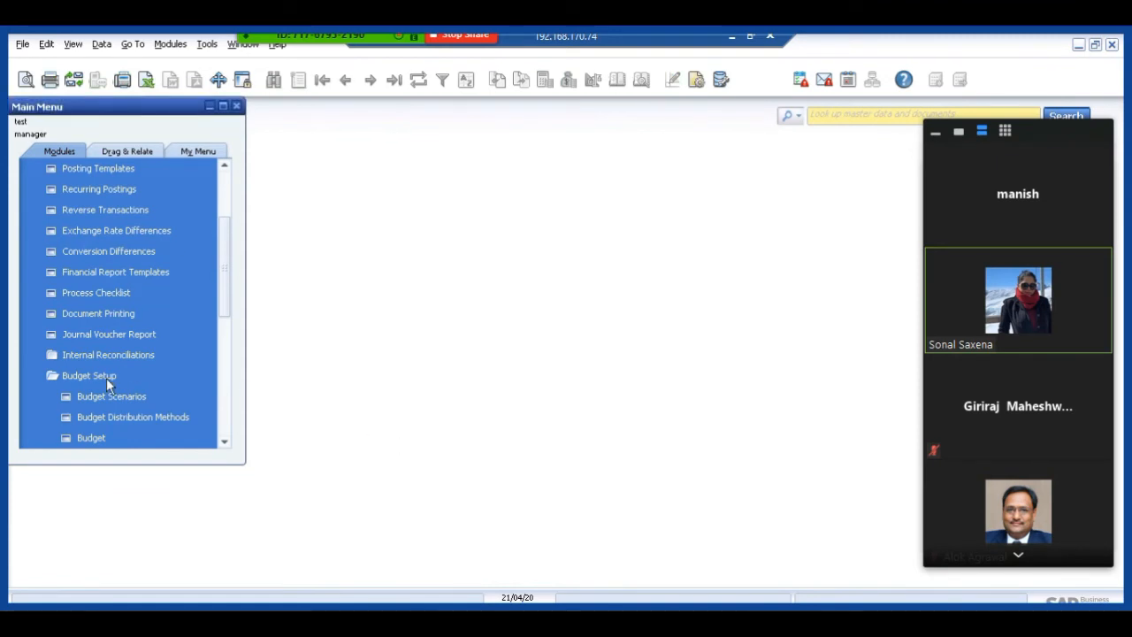
click(84, 377)
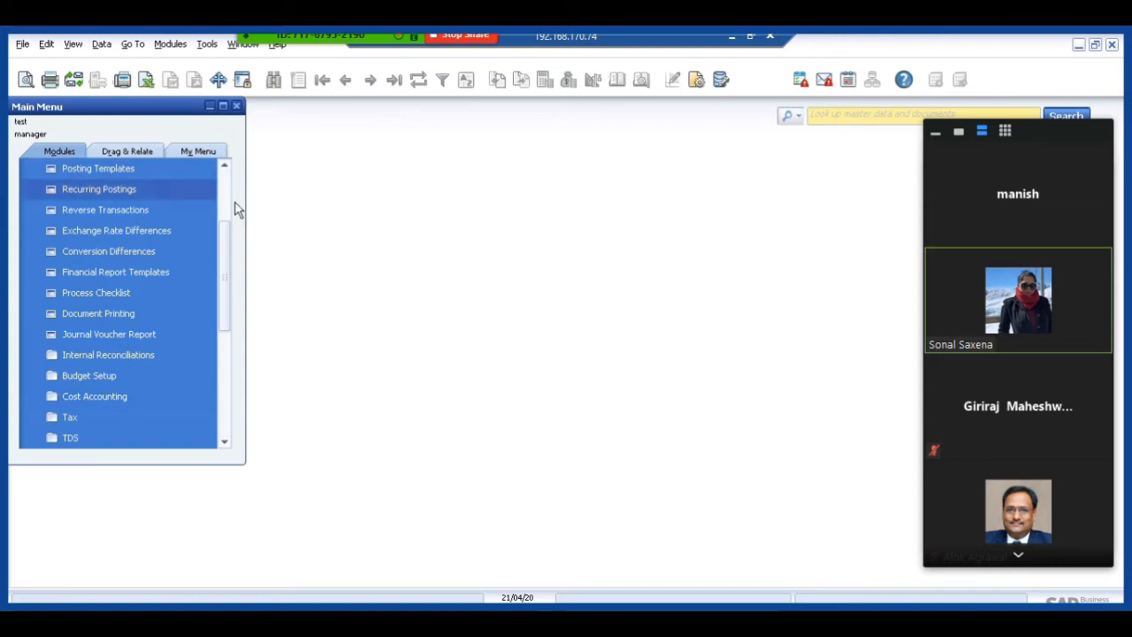
Review the Cost Accounting options in the General Settings under Administration's System Initialization, and close the settings.
scroll(223, 193, up, 2)
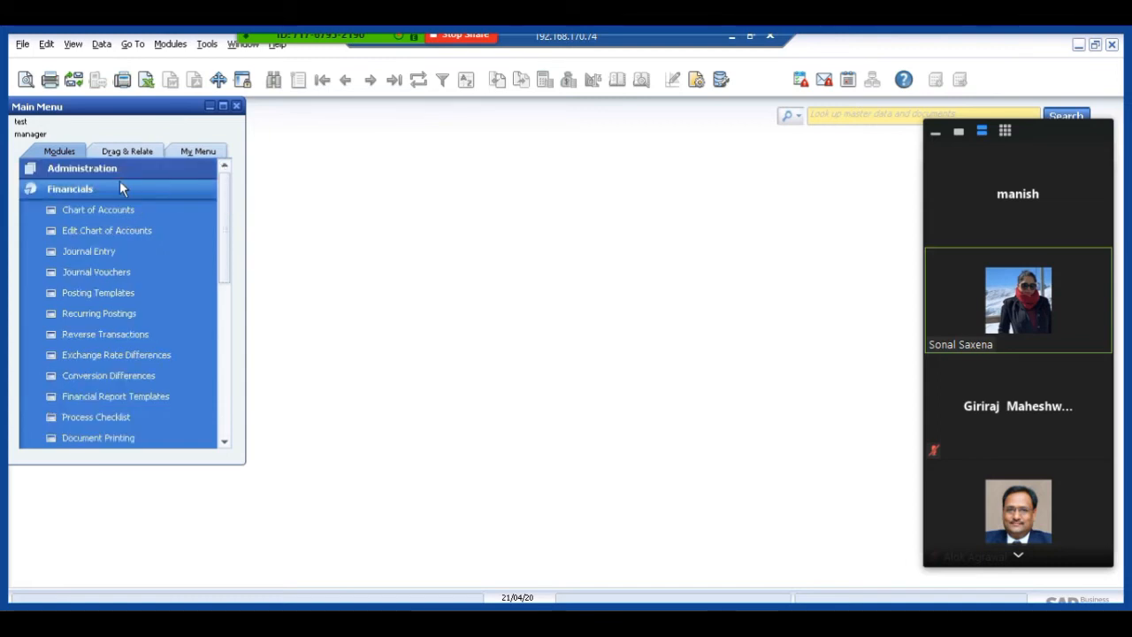
click(83, 169)
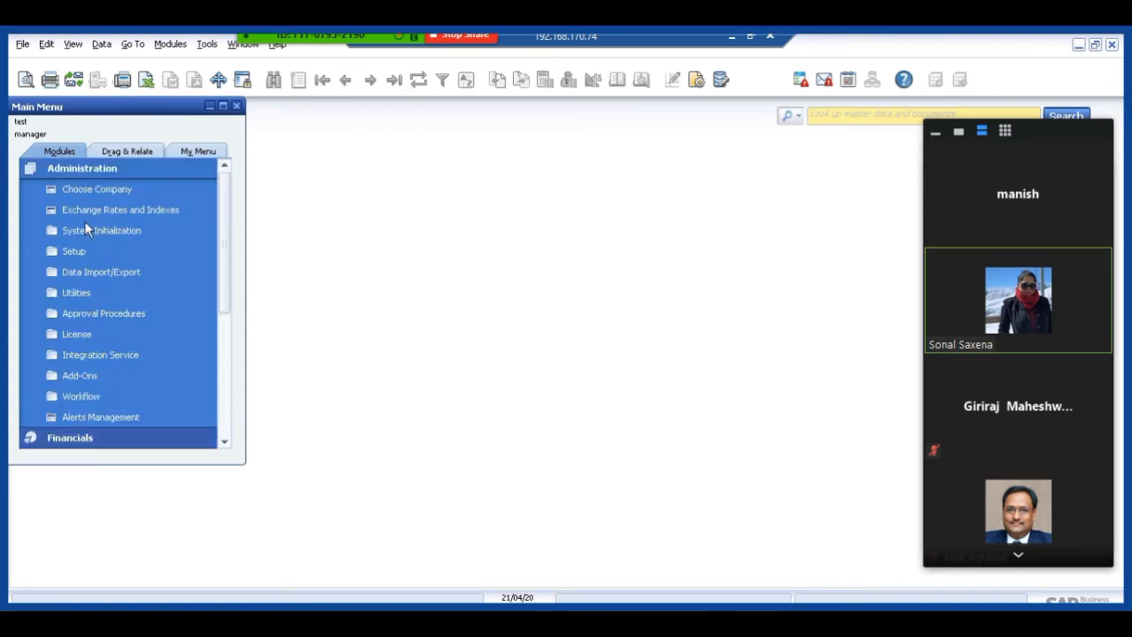
click(84, 228)
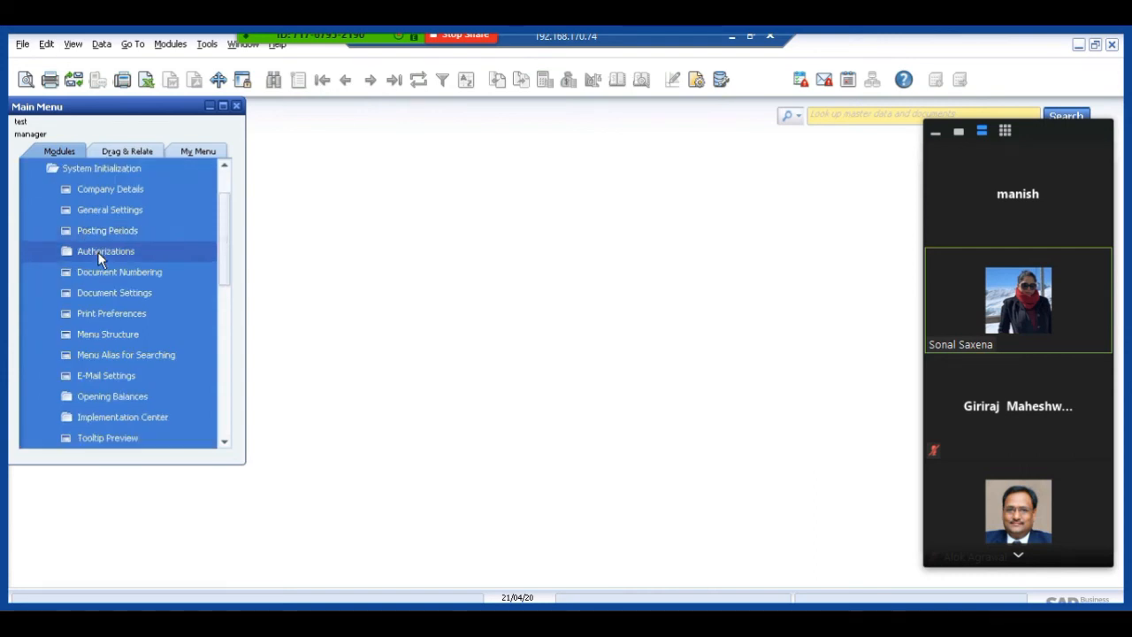
click(95, 215)
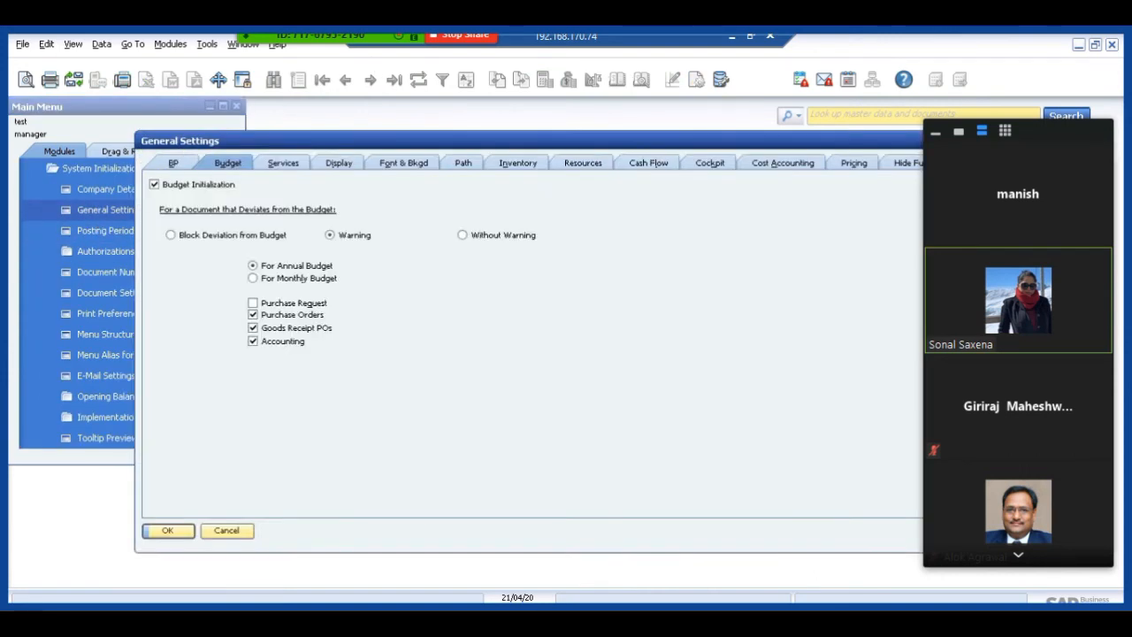
click(933, 133)
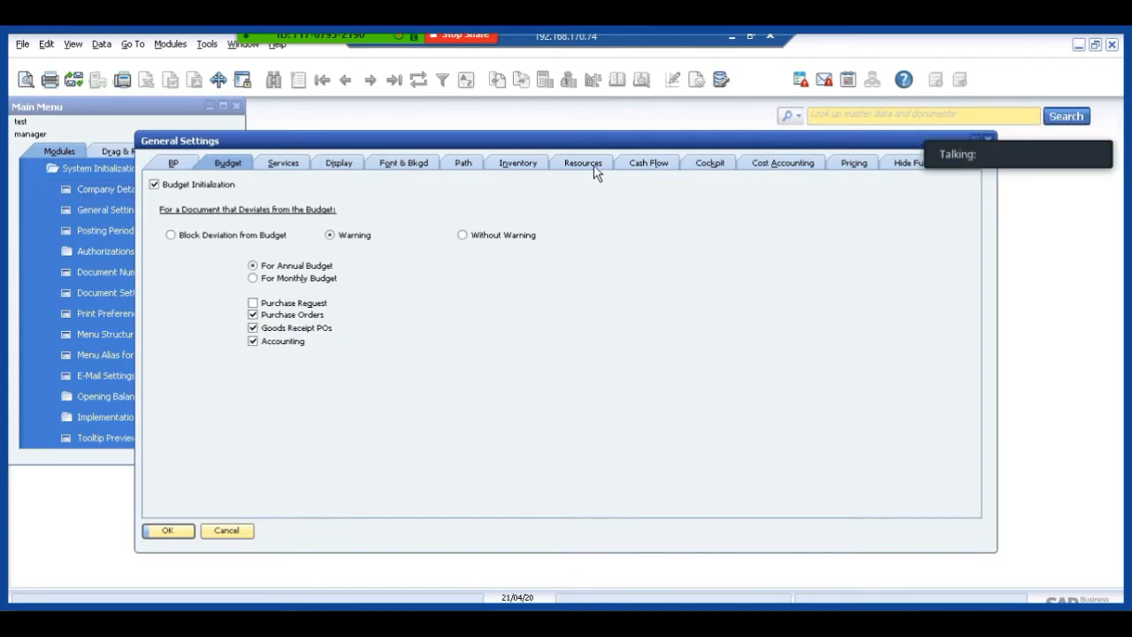
click(770, 166)
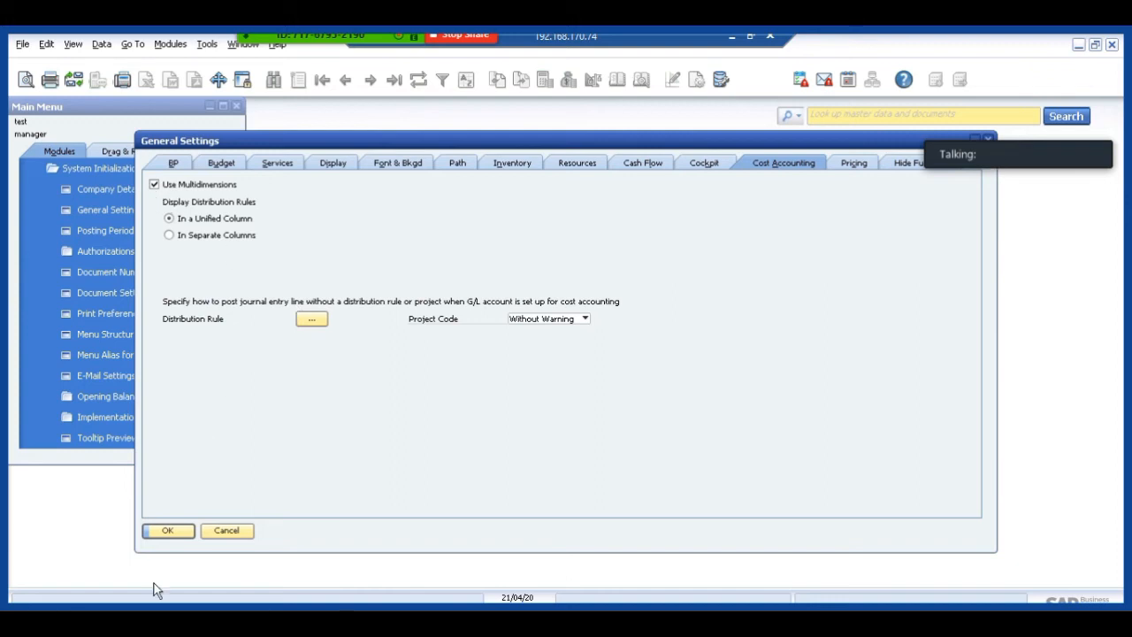
click(164, 533)
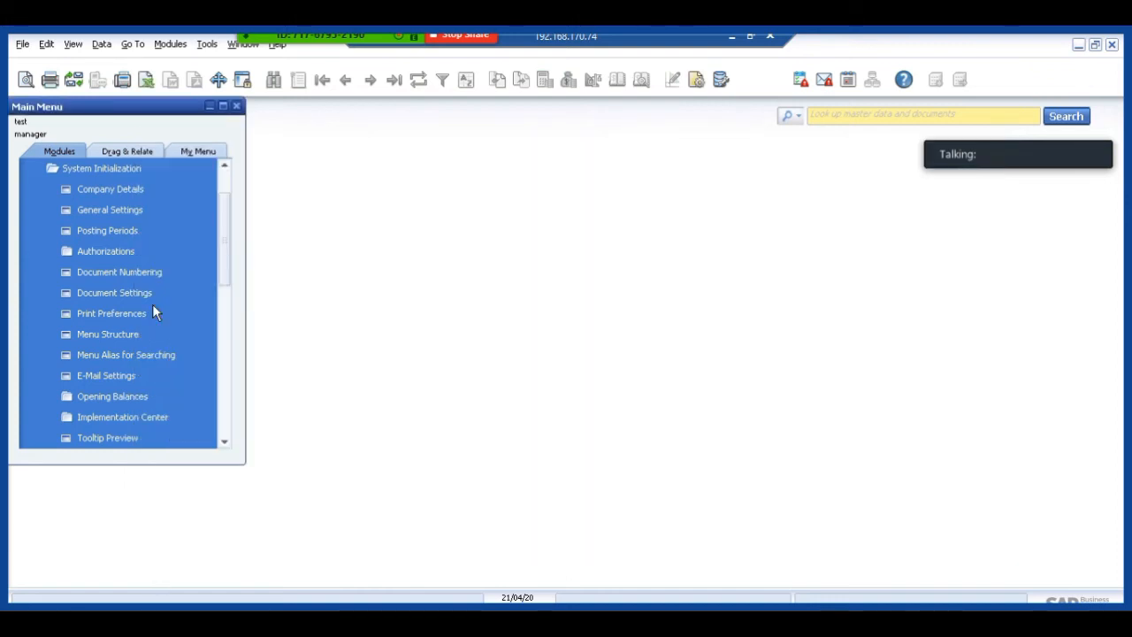
Review the cost accounting dimensions and their descriptions under Financials, and close the list.
click(225, 176)
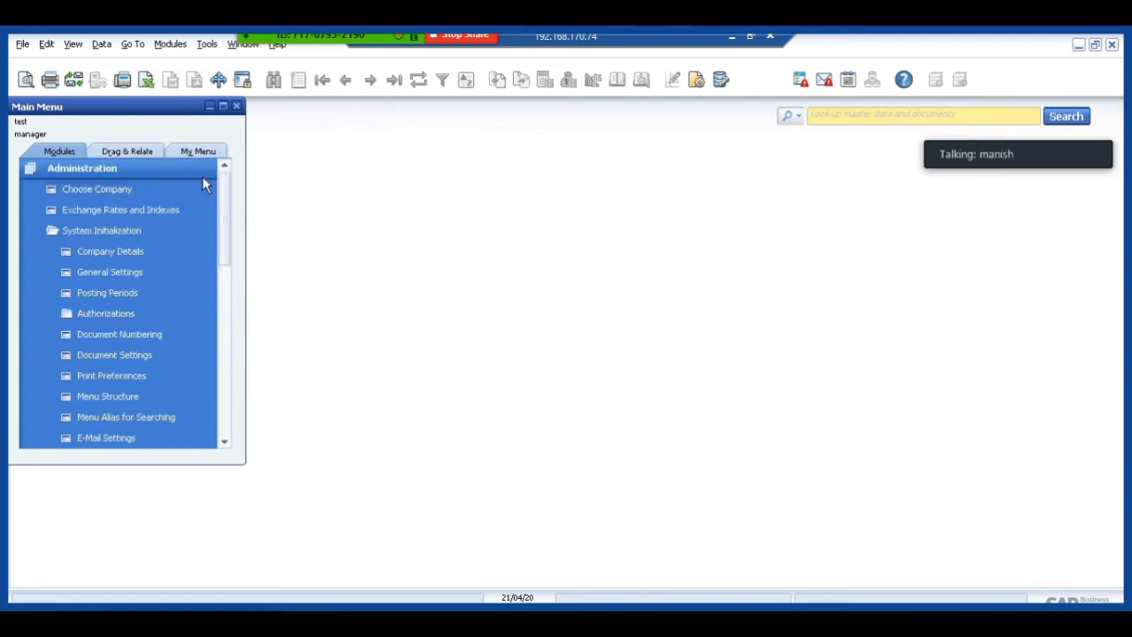
click(68, 172)
click(58, 188)
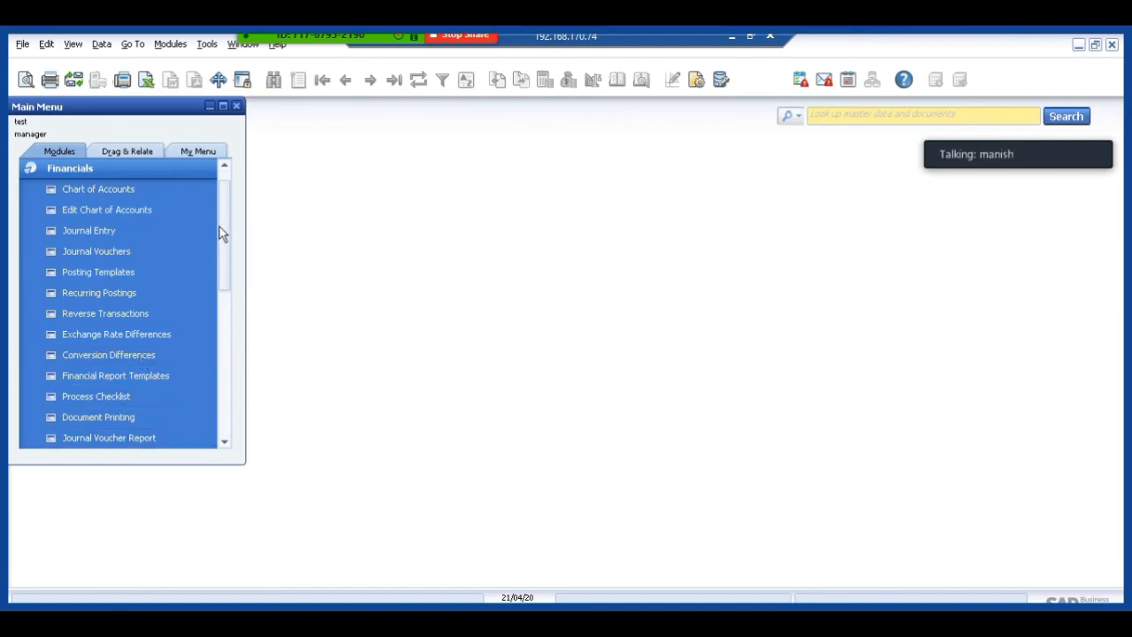
drag(222, 240, 222, 295)
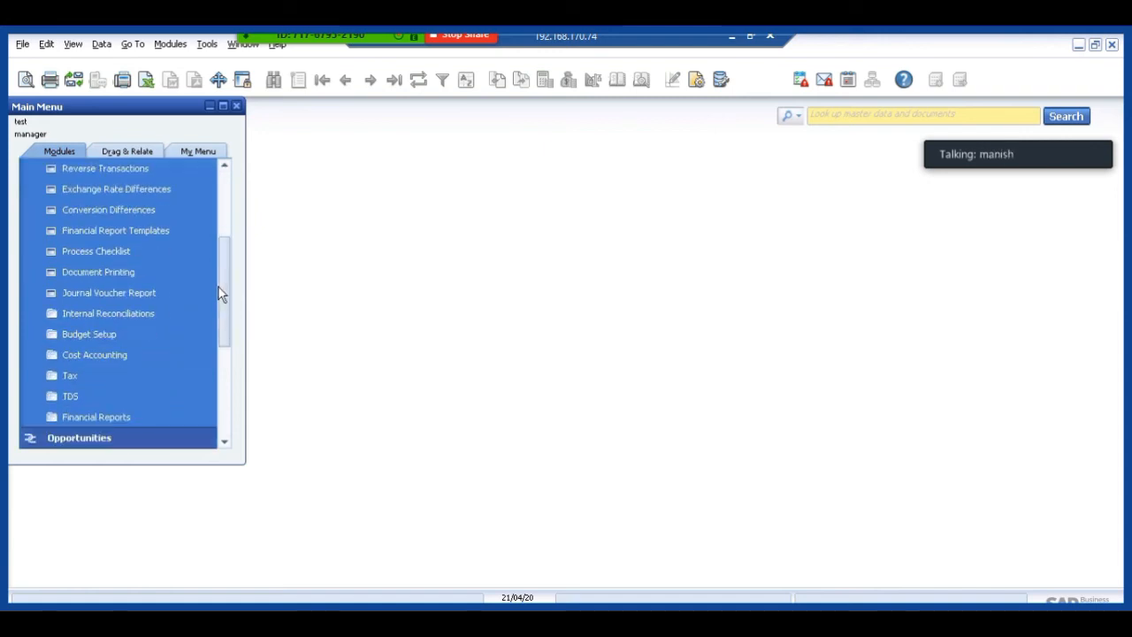
click(123, 354)
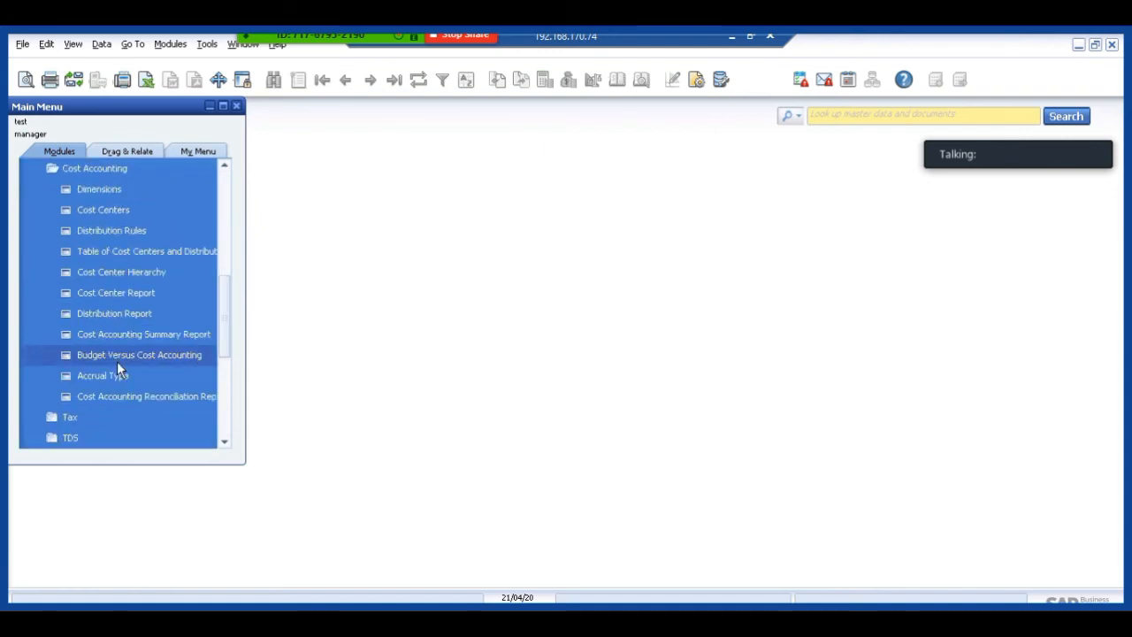
click(122, 191)
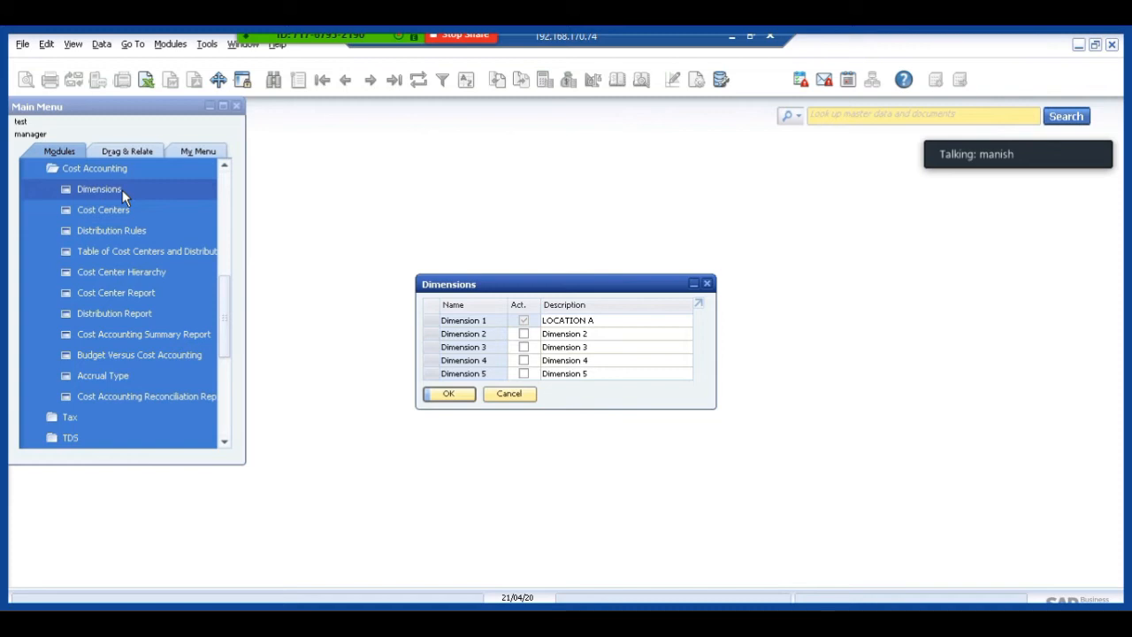
click(584, 334)
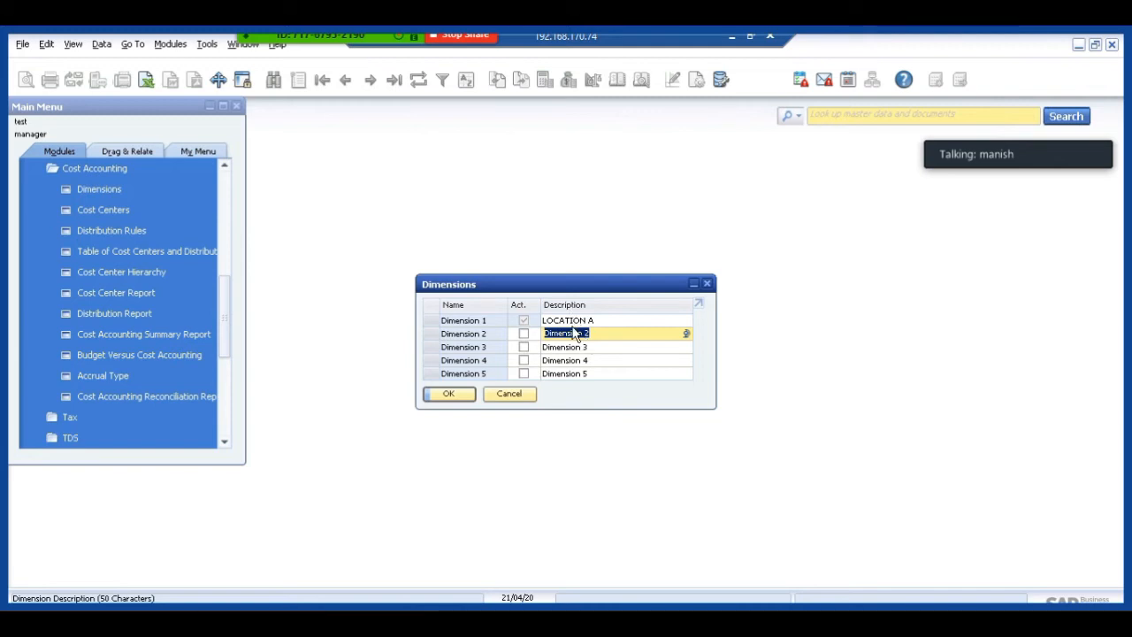
key(Up)
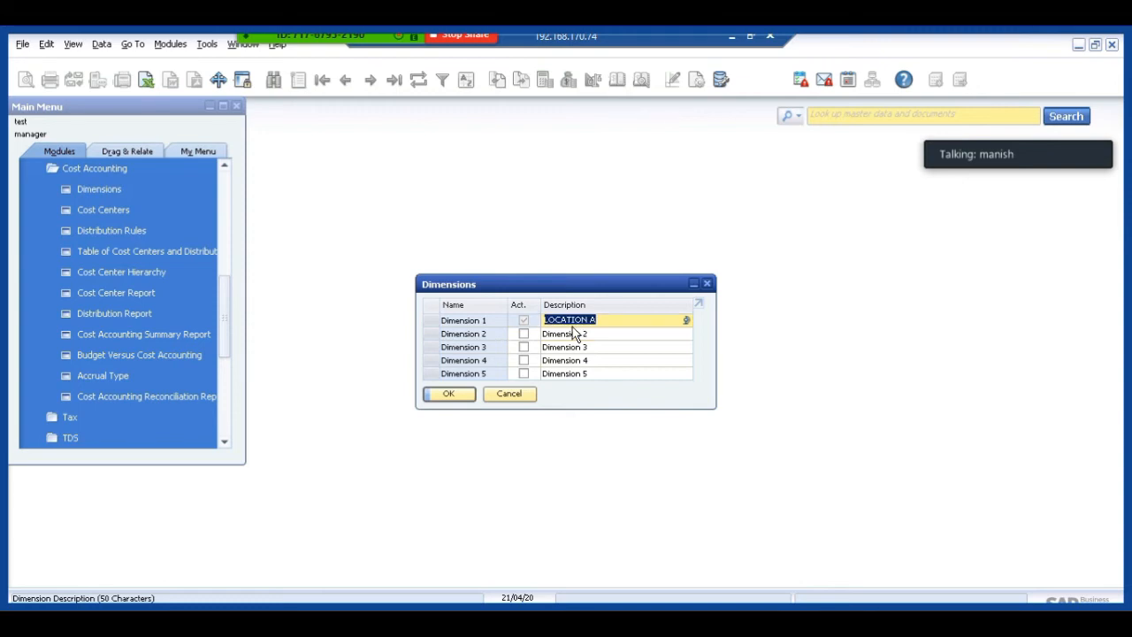
click(455, 395)
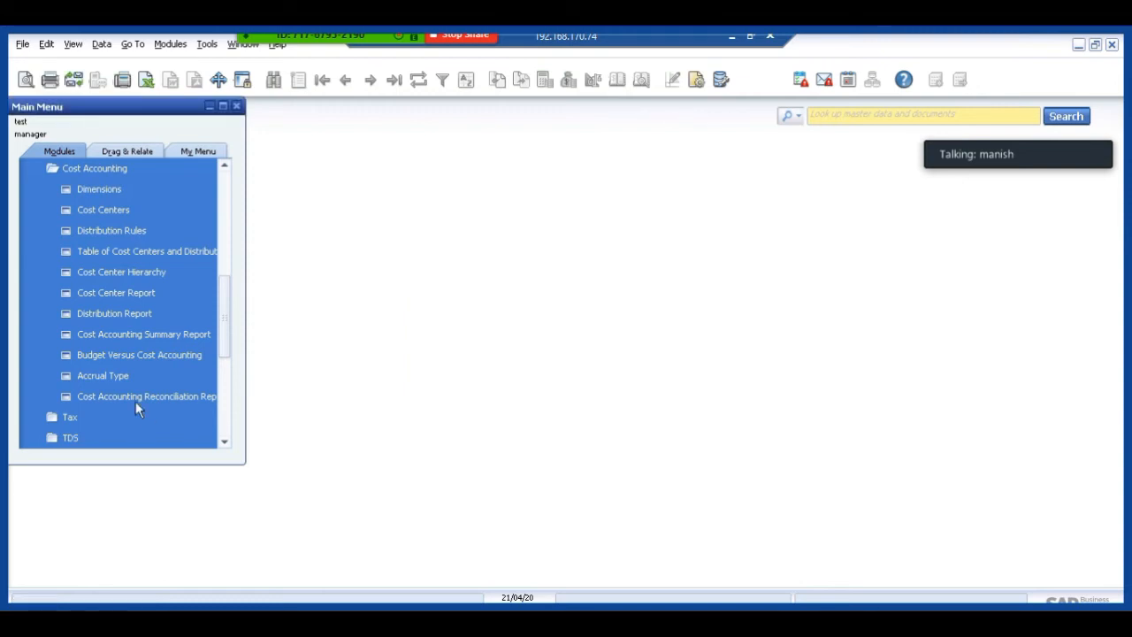
View the existing Delhi cost center, then enter a new one with code mumbai, name MUMBAI and dimension LOCATION A.
click(101, 210)
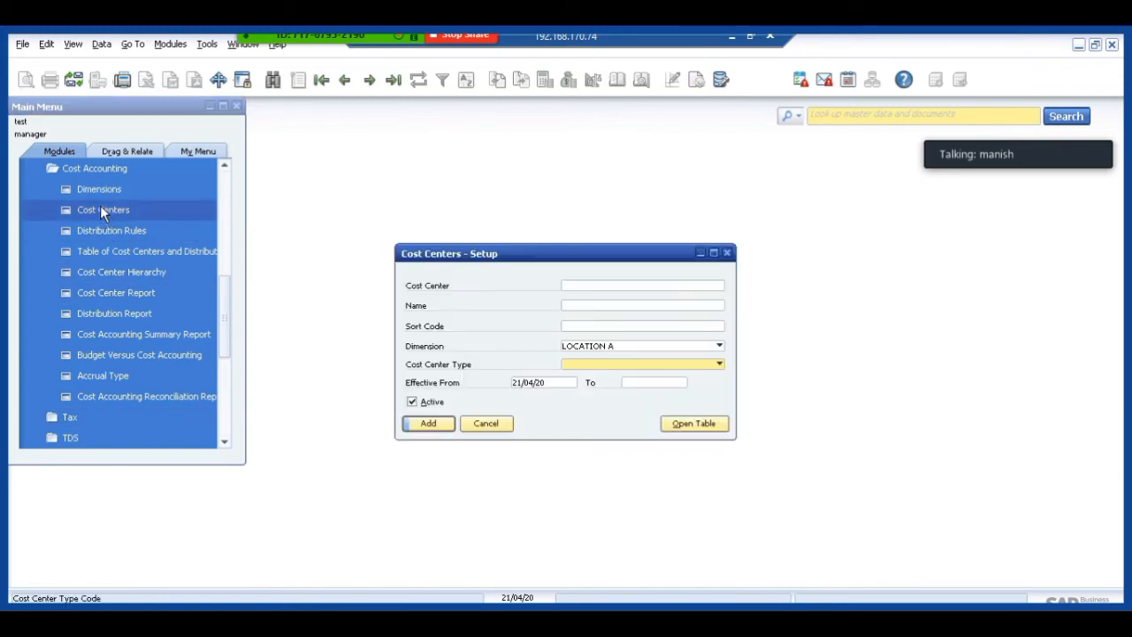
click(345, 80)
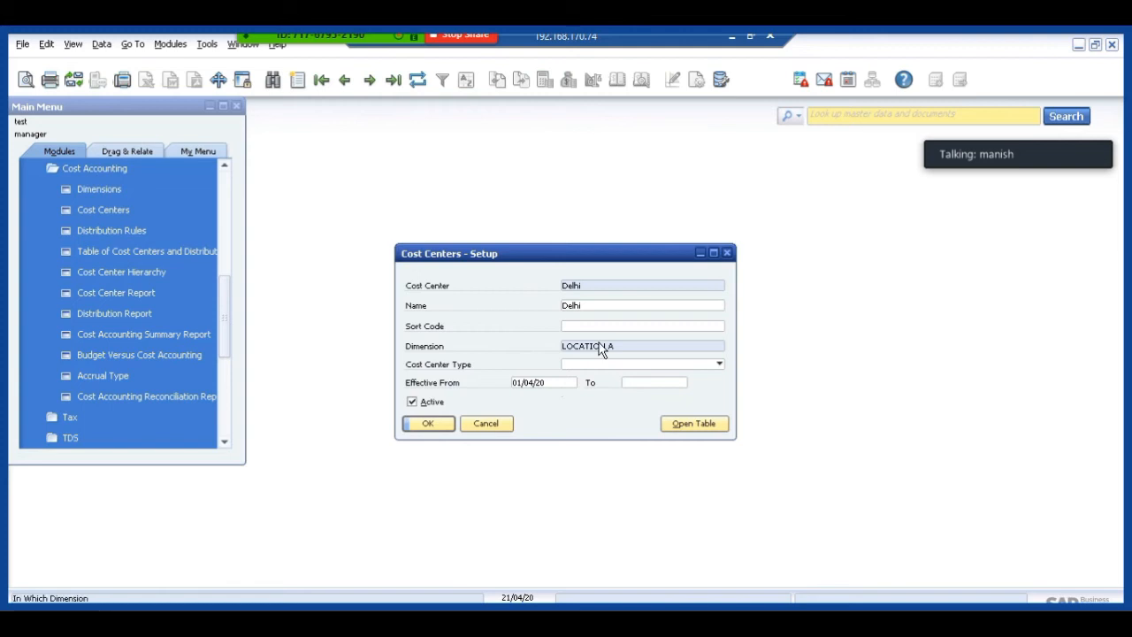
key(ctrl+a)
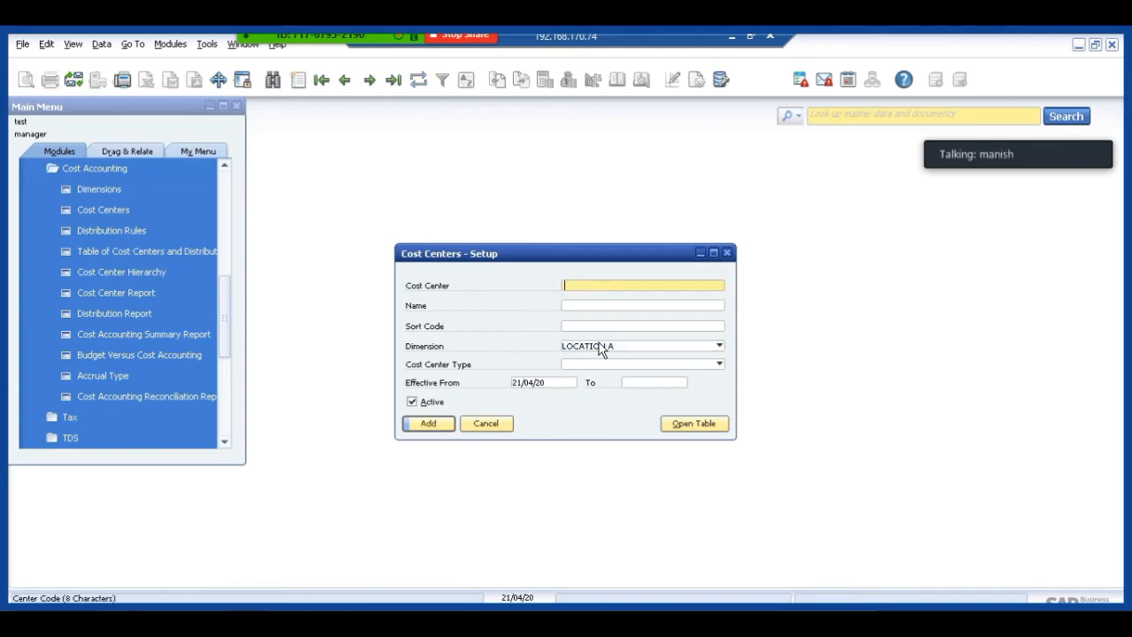
text(mumbai)
key(Caps_Lock)
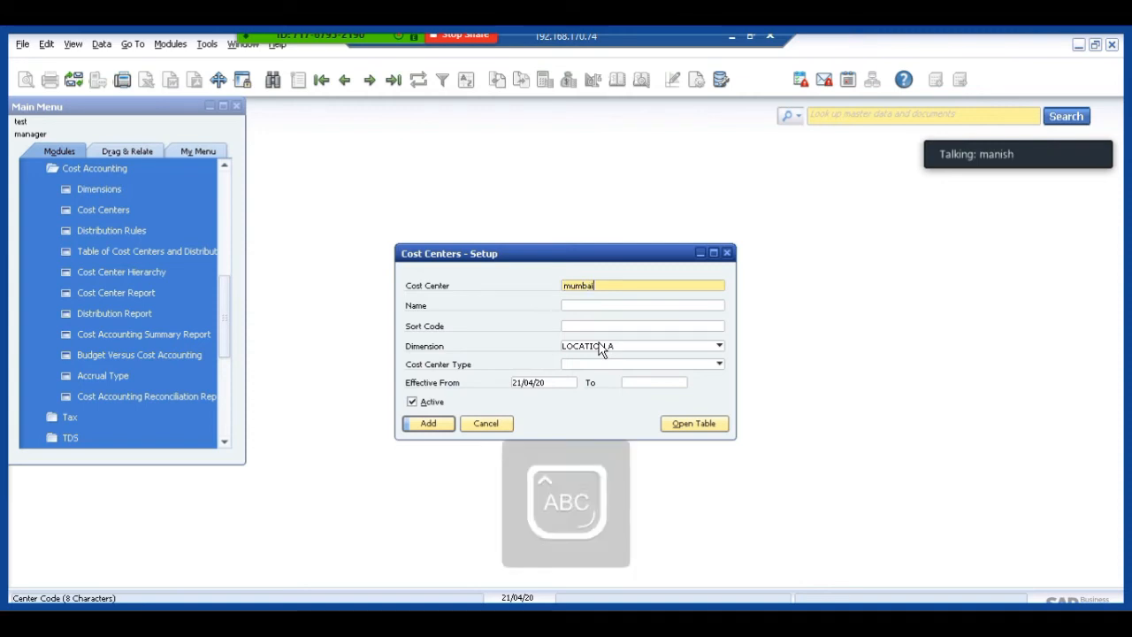
key(Tab)
text(MUMBAI)
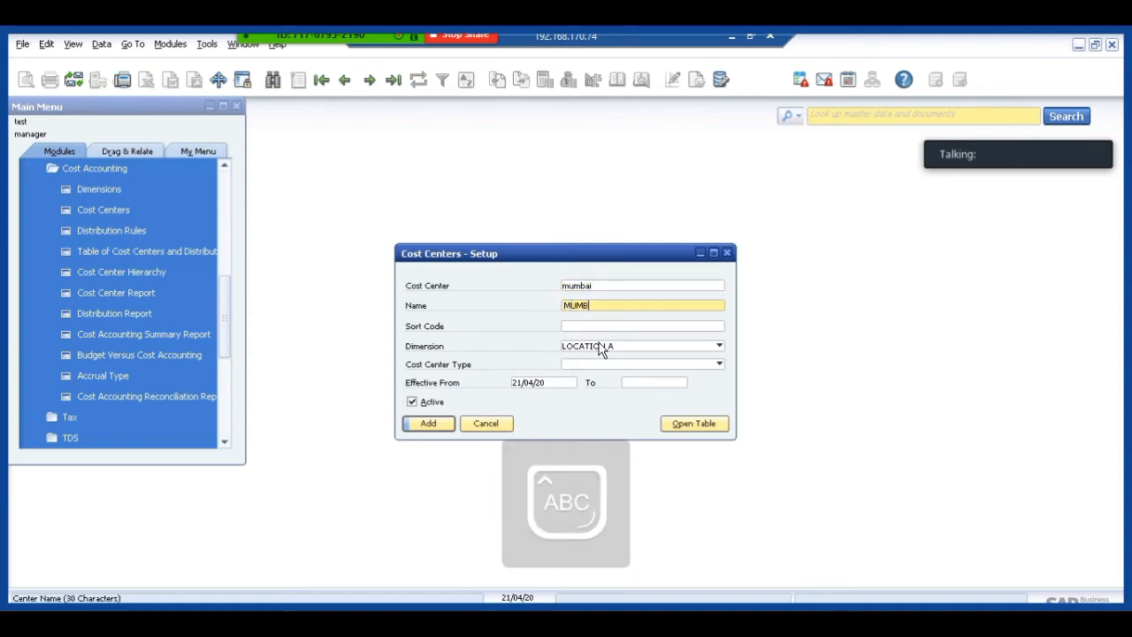
key(Tab)
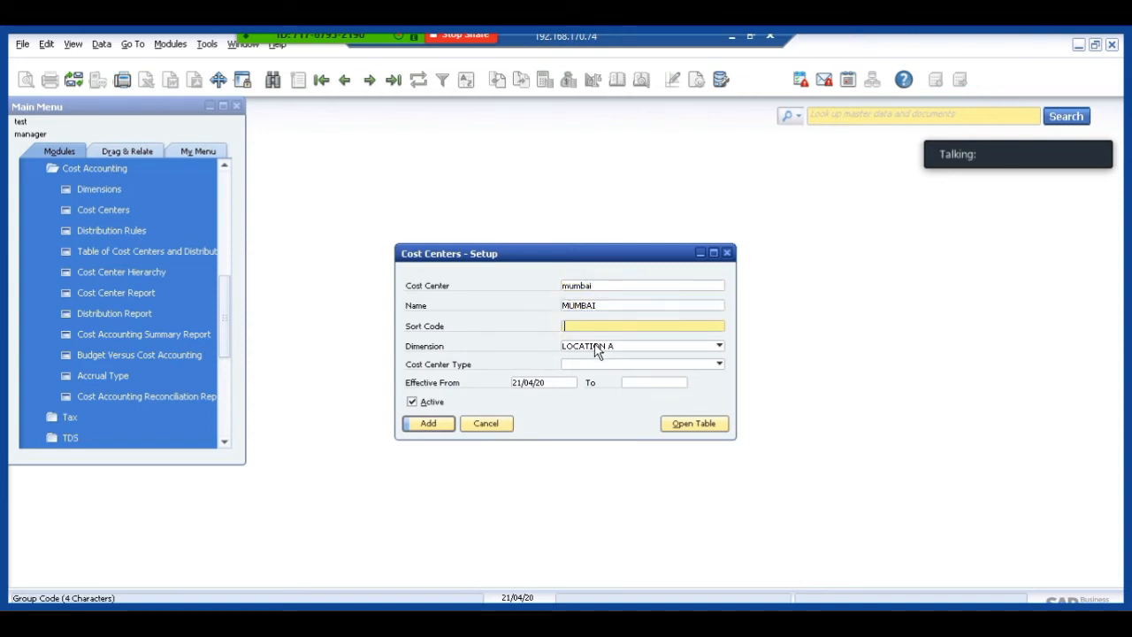
click(583, 350)
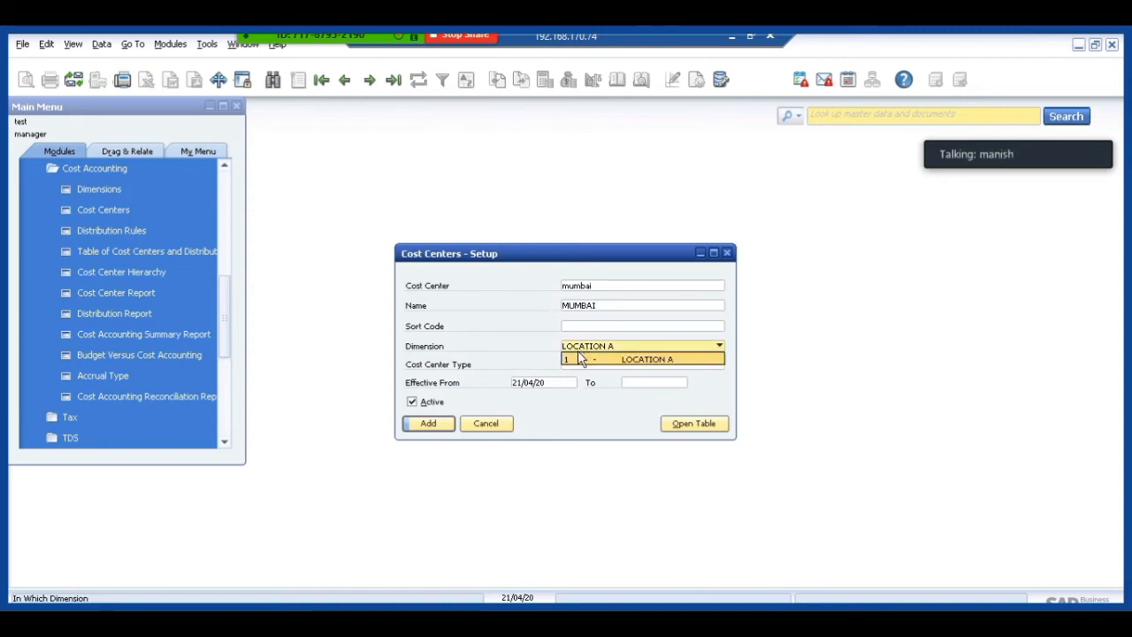
click(579, 359)
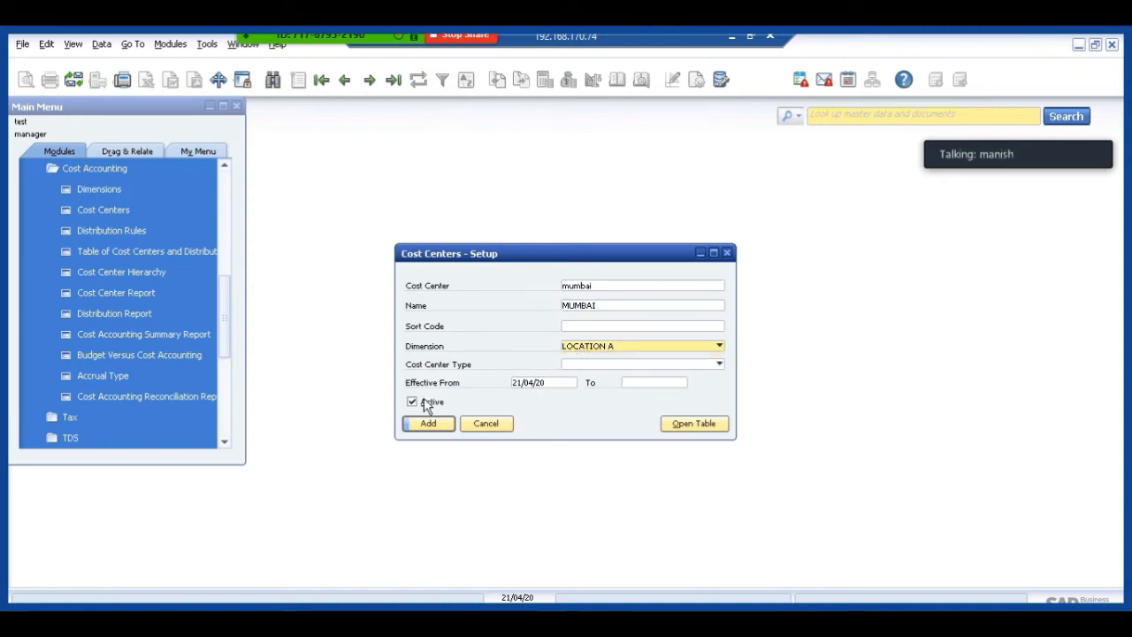
Make the new cost center effective from 01/04/20, add it and close the cost center setup.
click(546, 390)
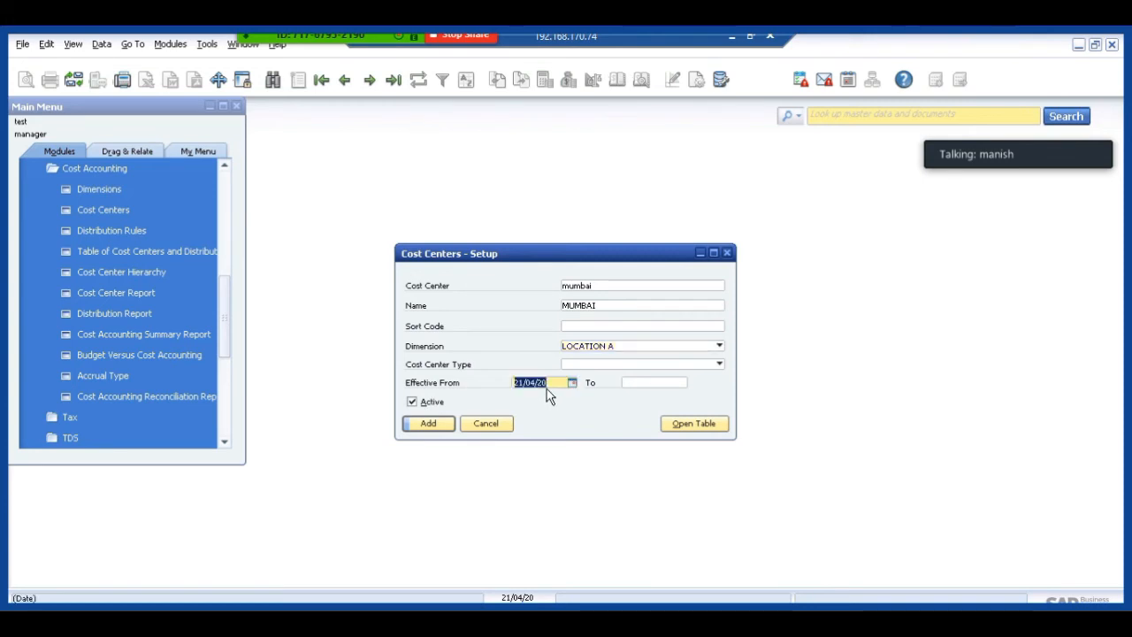
text(01/04/2)
text(0)
key(Tab)
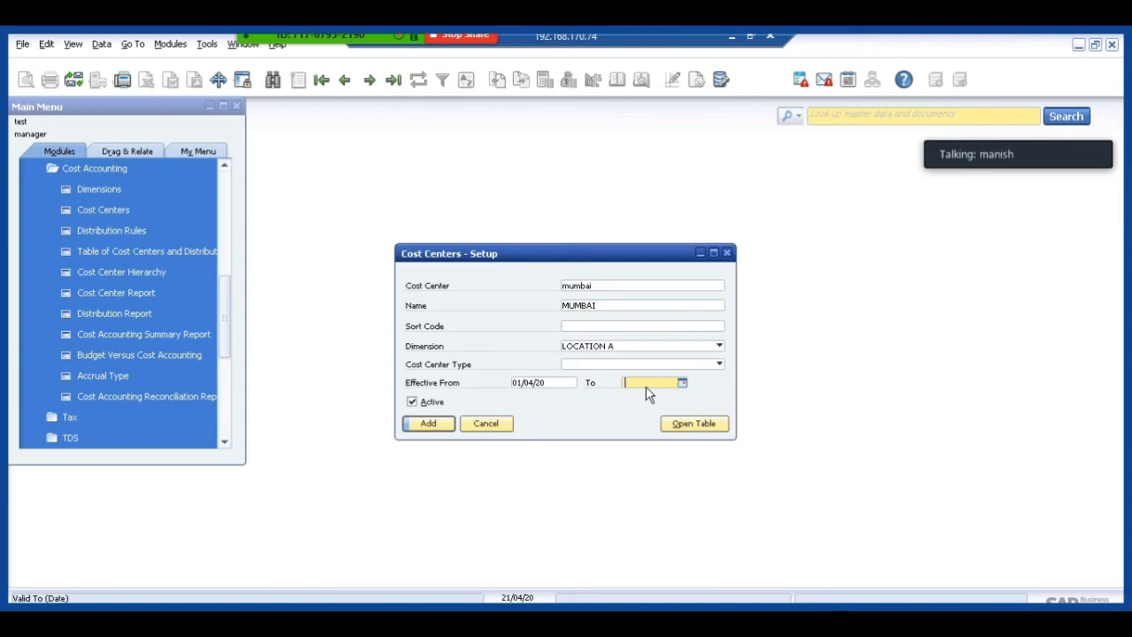
click(428, 424)
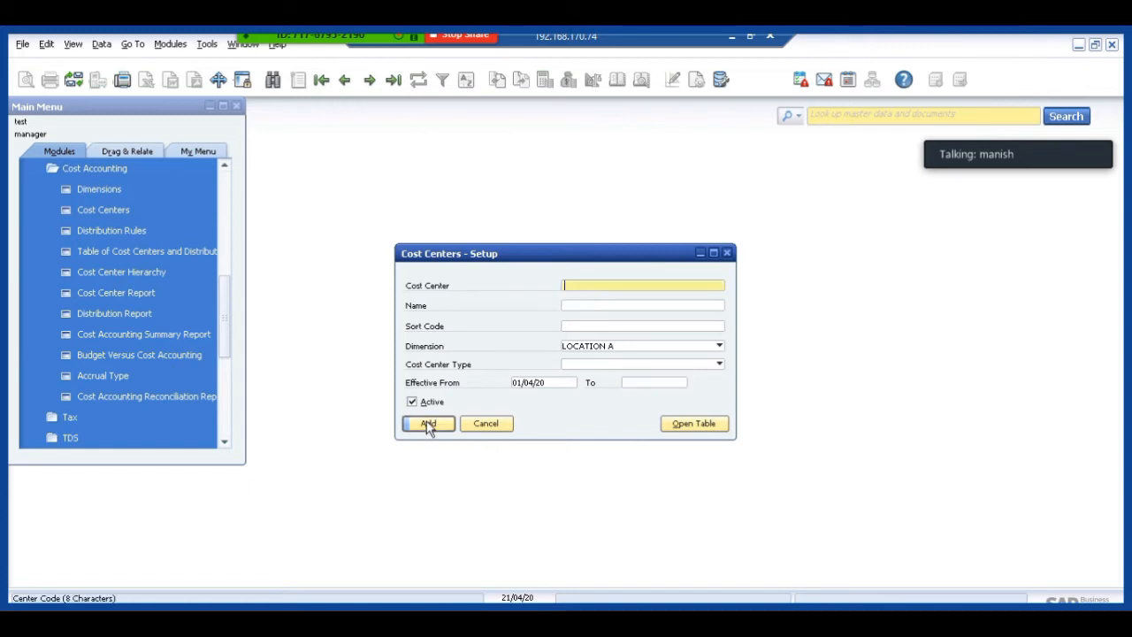
click(486, 423)
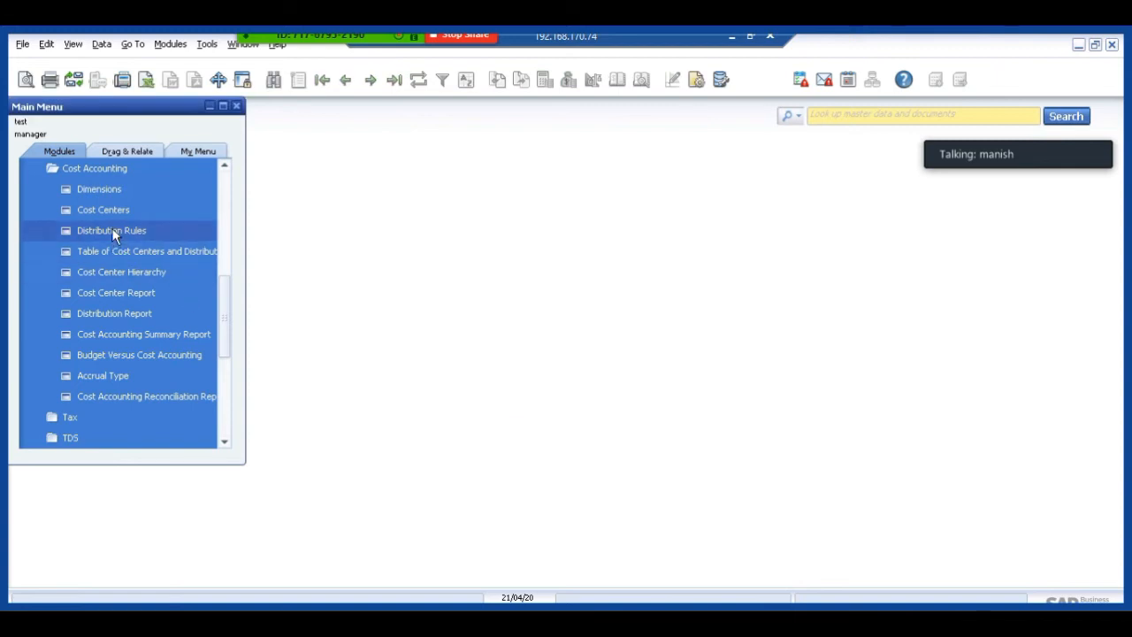
Examine the mumbai and loc distribution rules with their cost center values, and close the distribution rule setup.
click(113, 232)
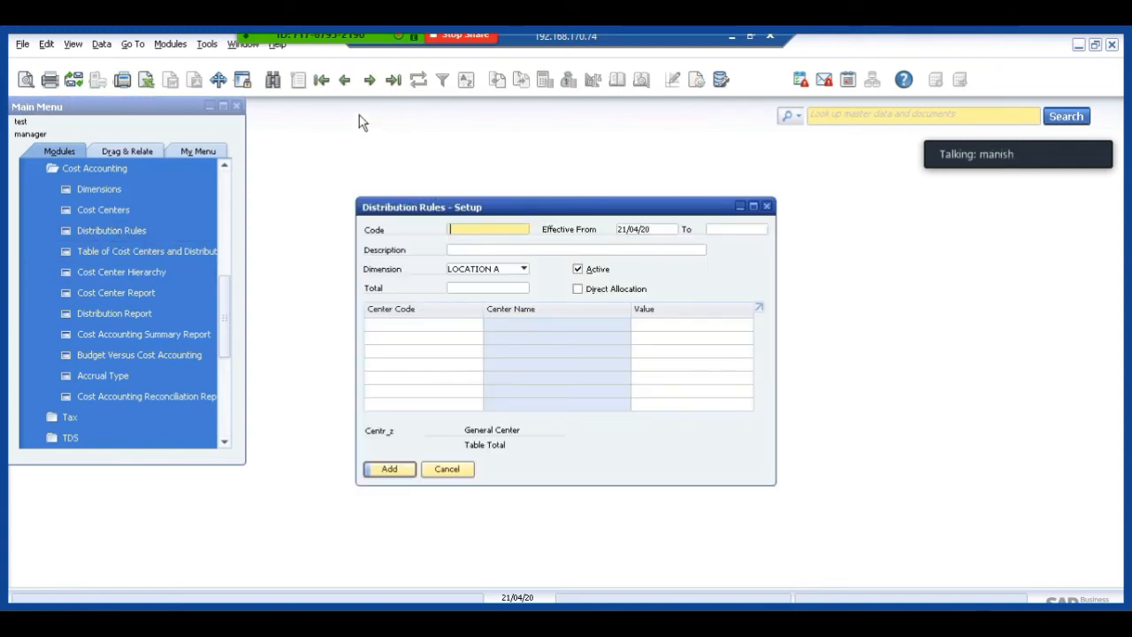
click(345, 81)
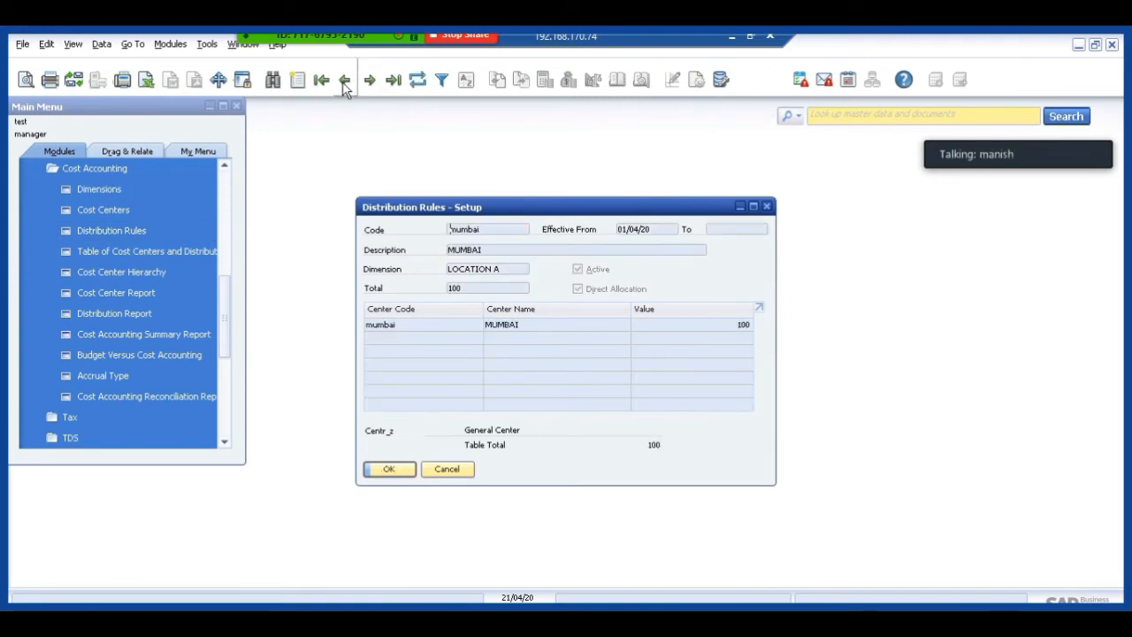
click(345, 82)
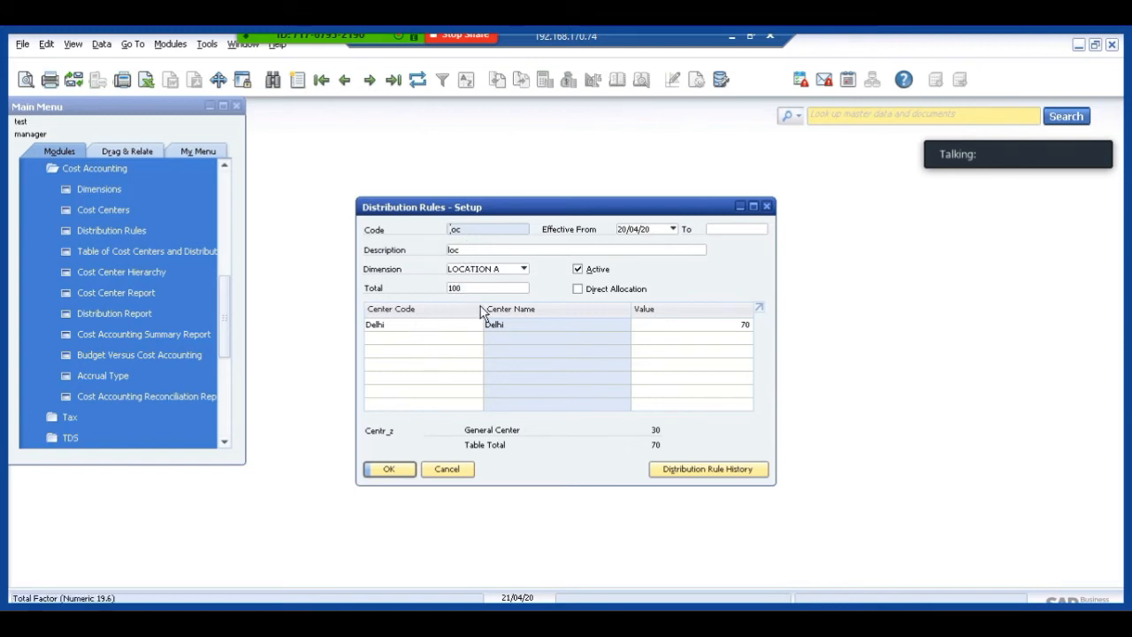
click(410, 332)
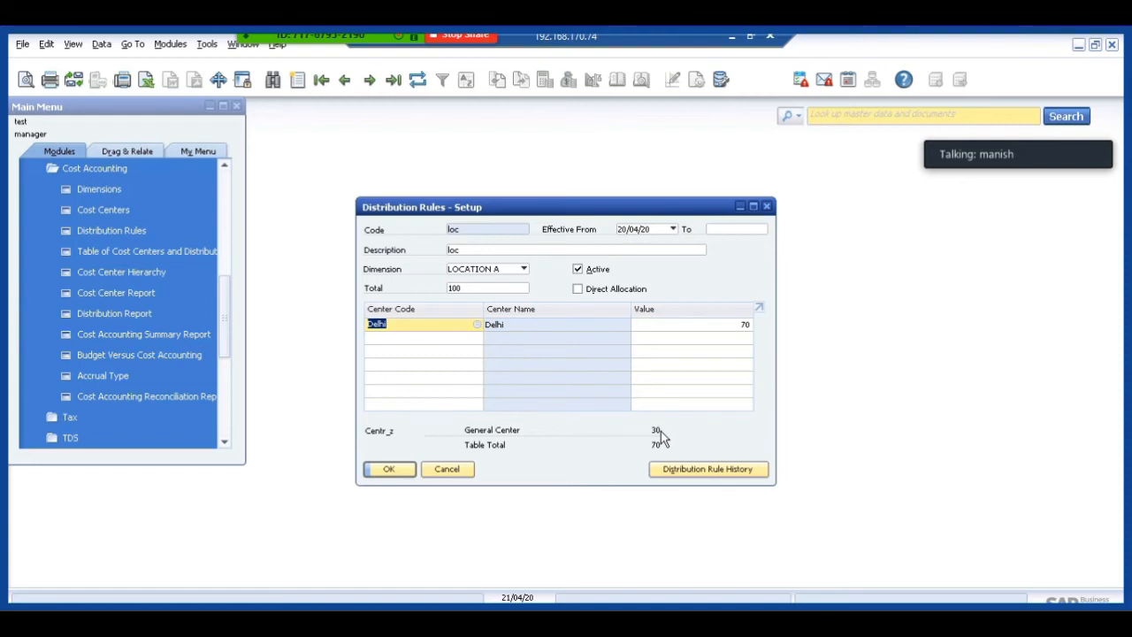
click(442, 470)
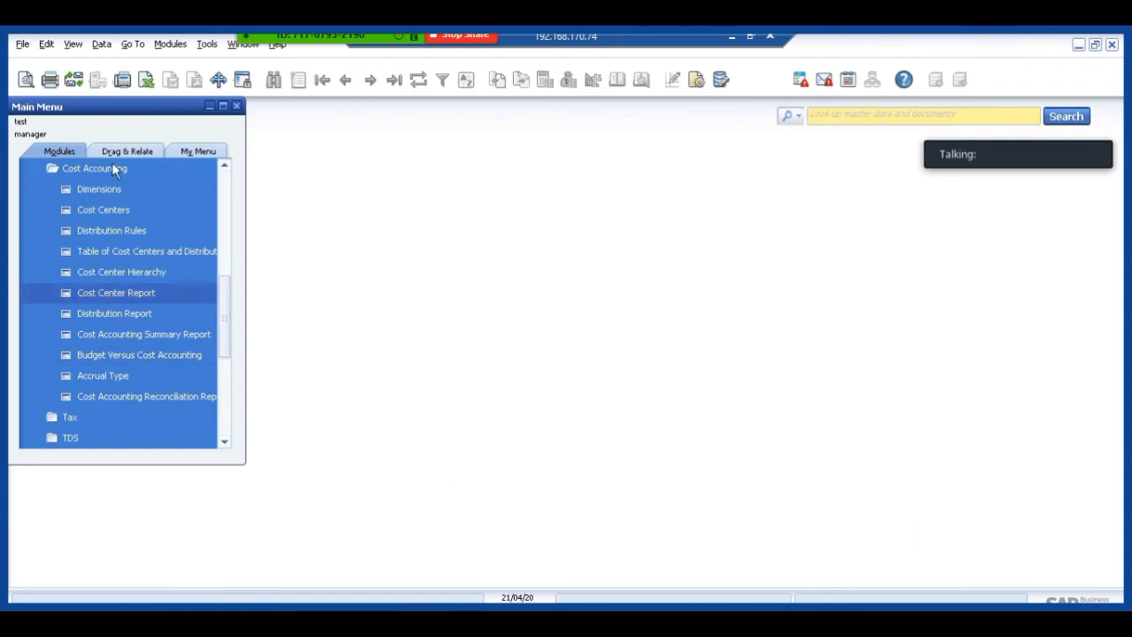
Start a new A/P Invoice under Purchasing - A/P for vendor V001.
scroll(229, 184, up, 10)
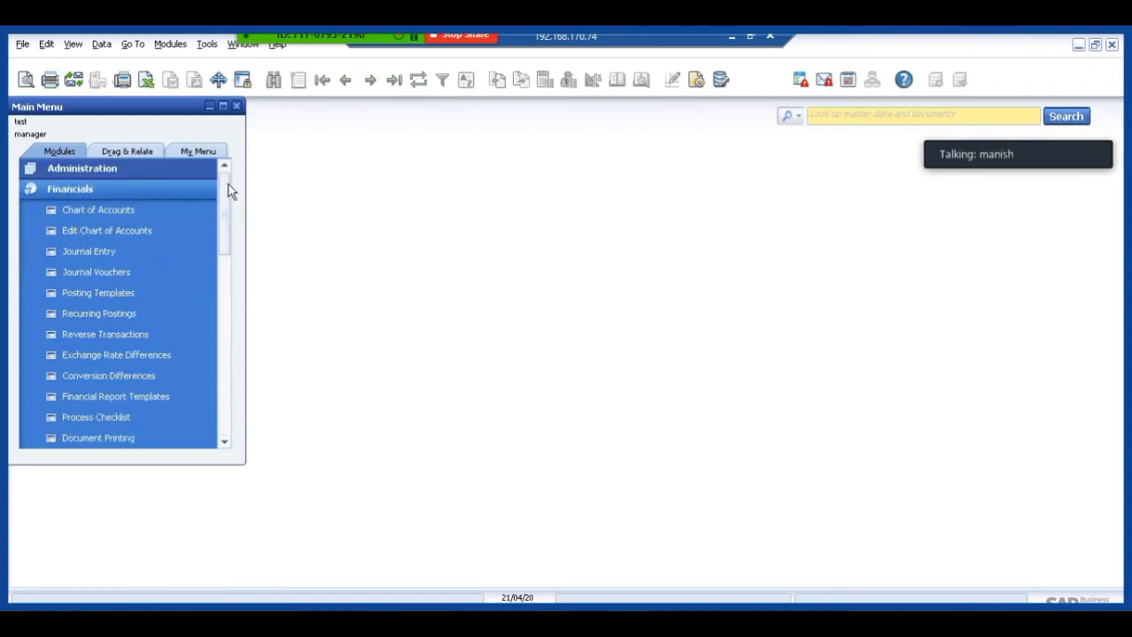
click(139, 191)
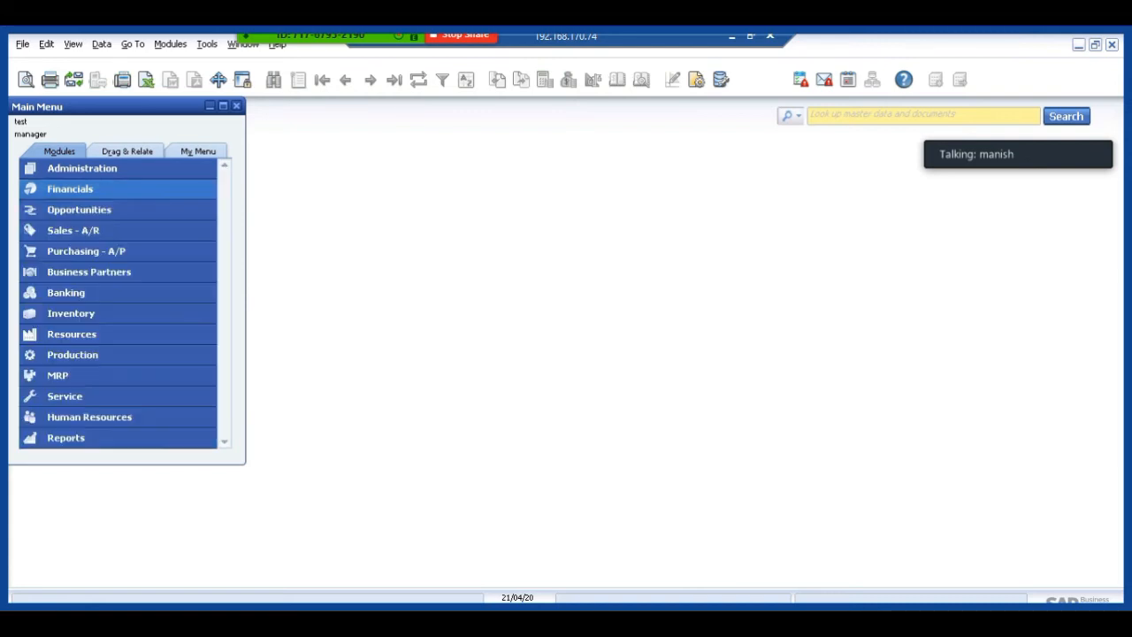
click(89, 255)
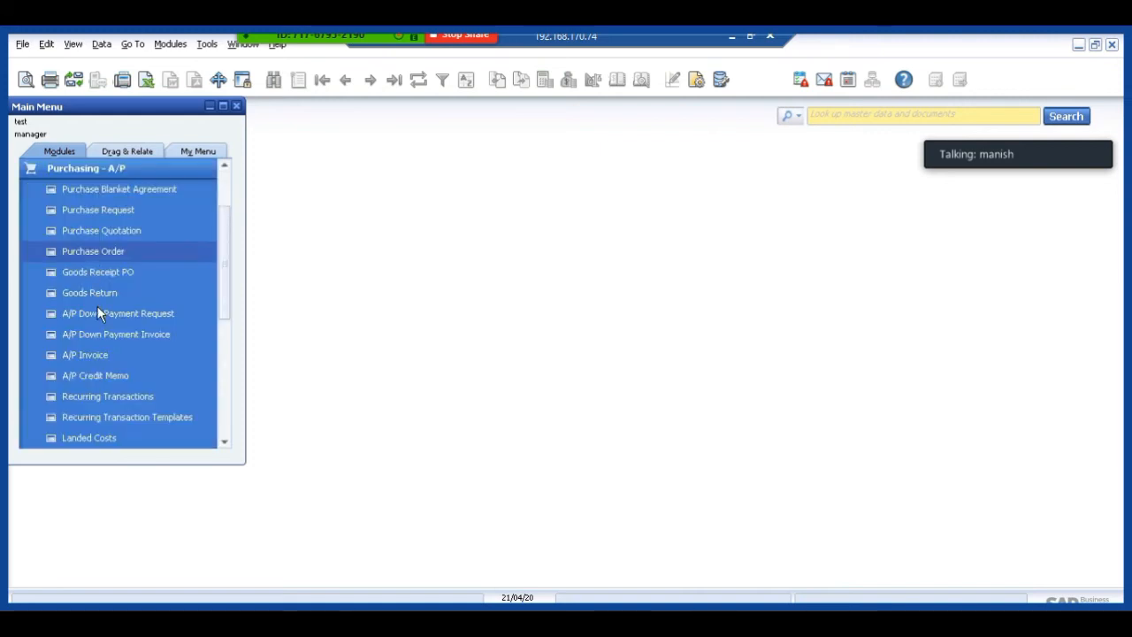
click(93, 355)
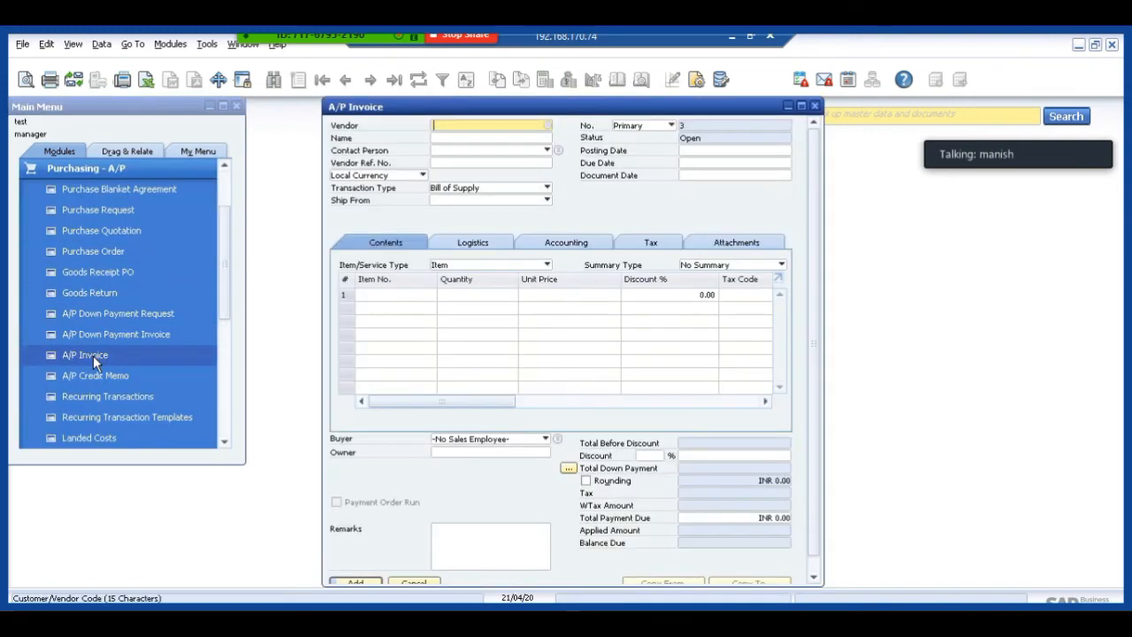
key(Tab)
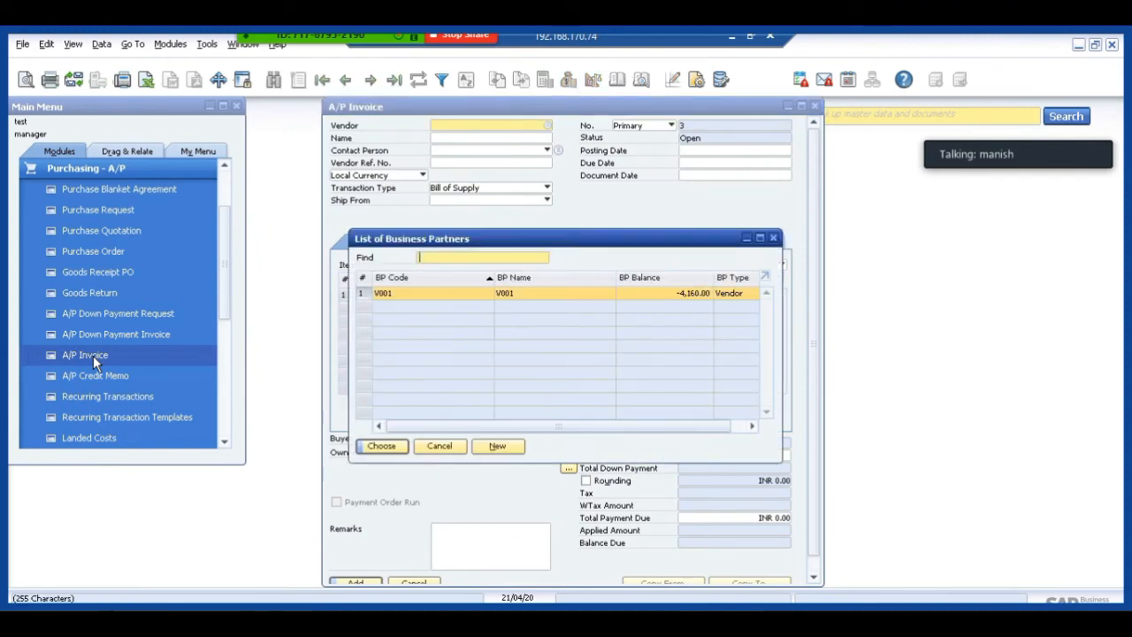
key(Return)
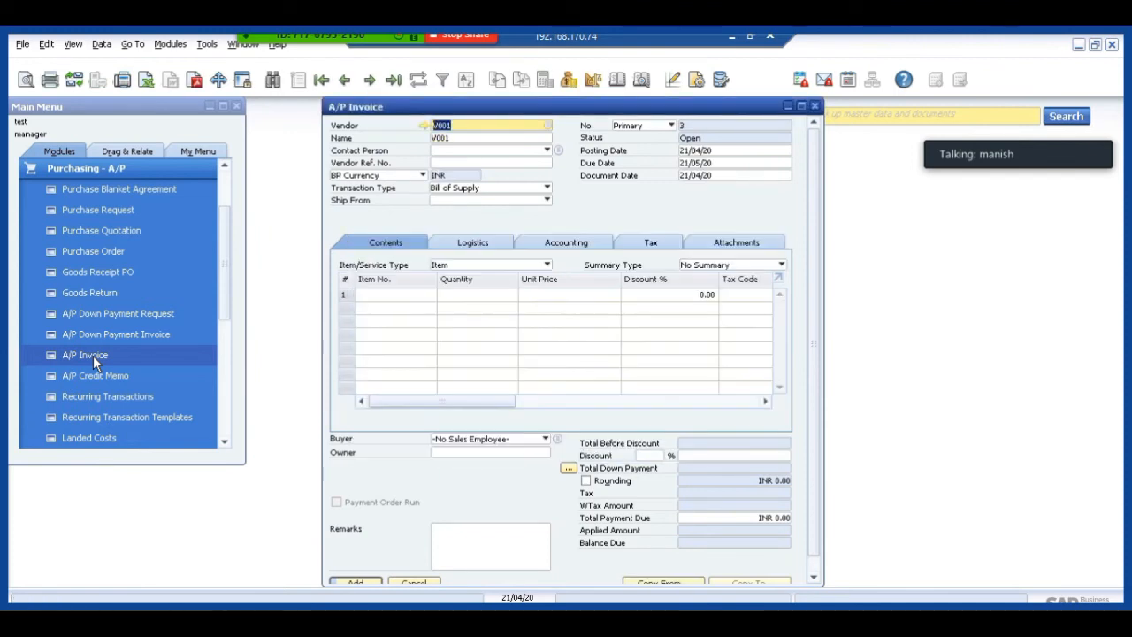
Enter item TEST1 on the invoice's first line with a unit price of 50000.
click(395, 295)
key(Tab)
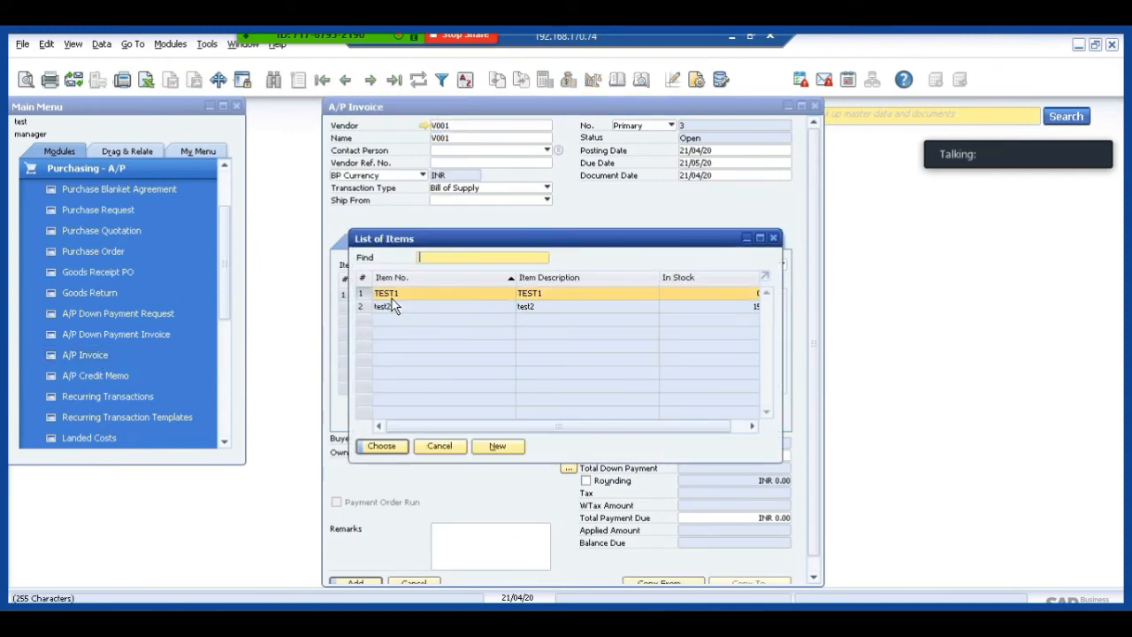
key(Return)
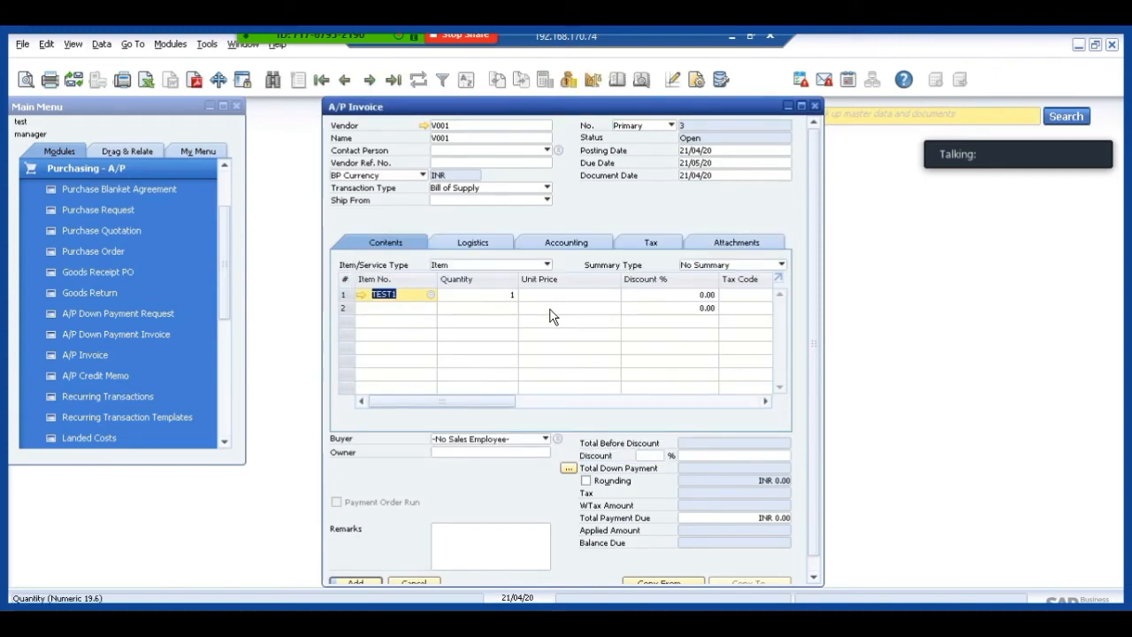
click(558, 299)
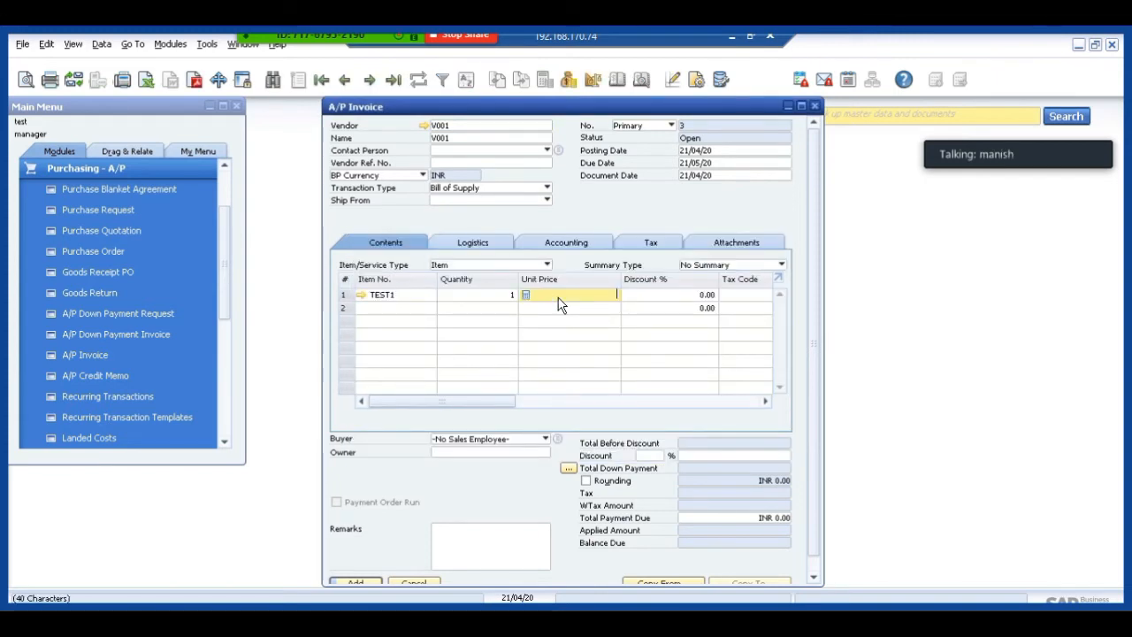
text(50000)
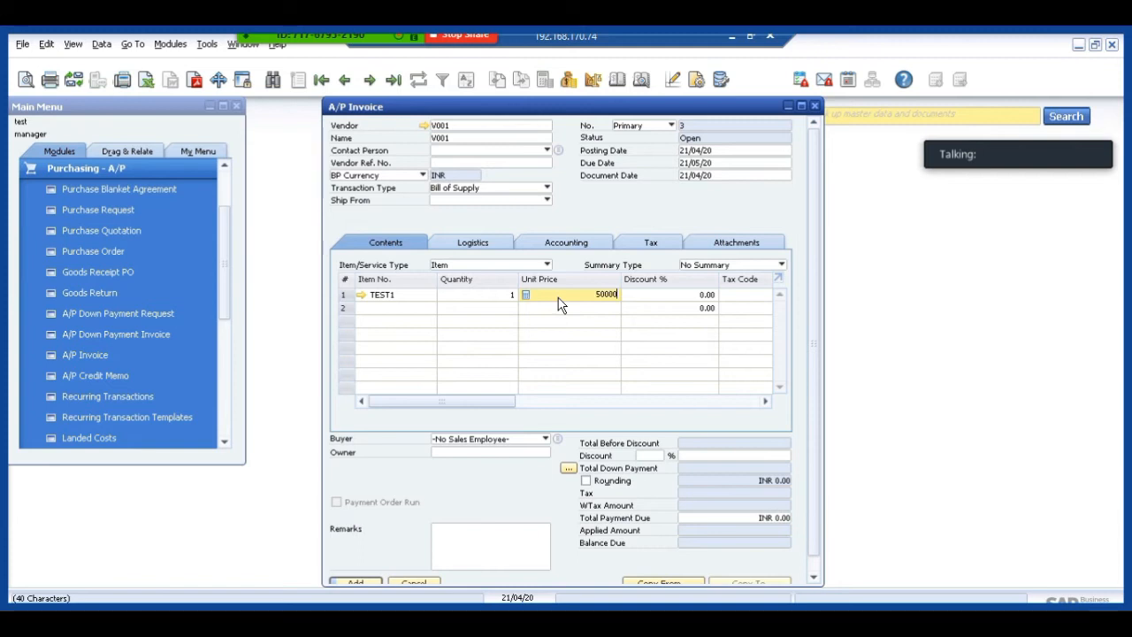
key(Tab)
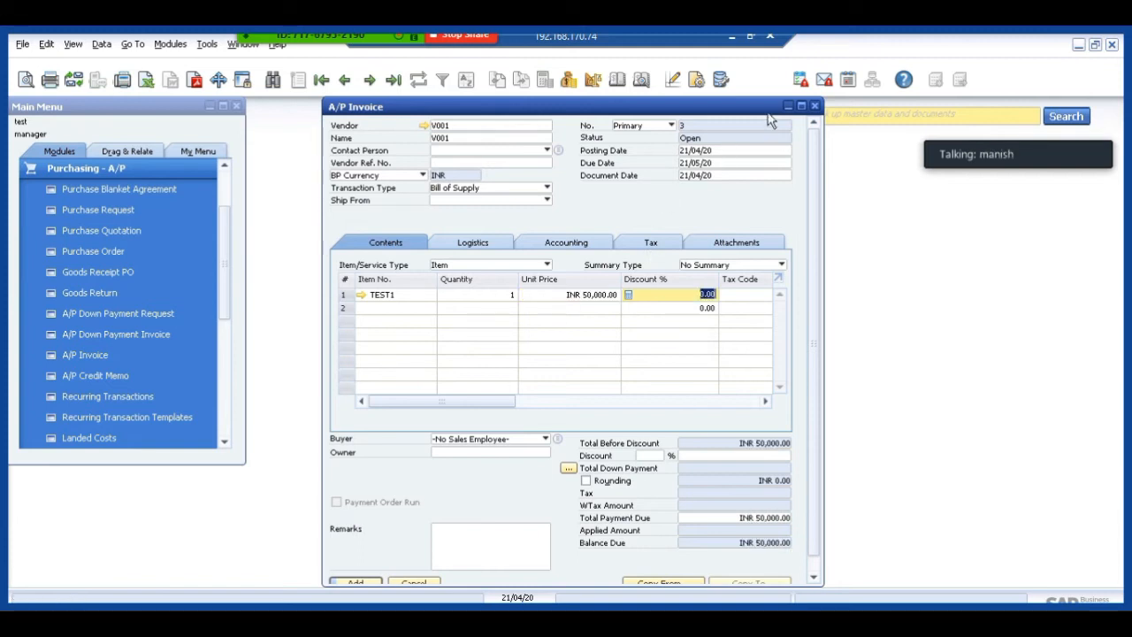
Enlarge the invoice window and assign the Delhi distribution rule for dimension LOCATION A to the TEST1 line.
click(802, 106)
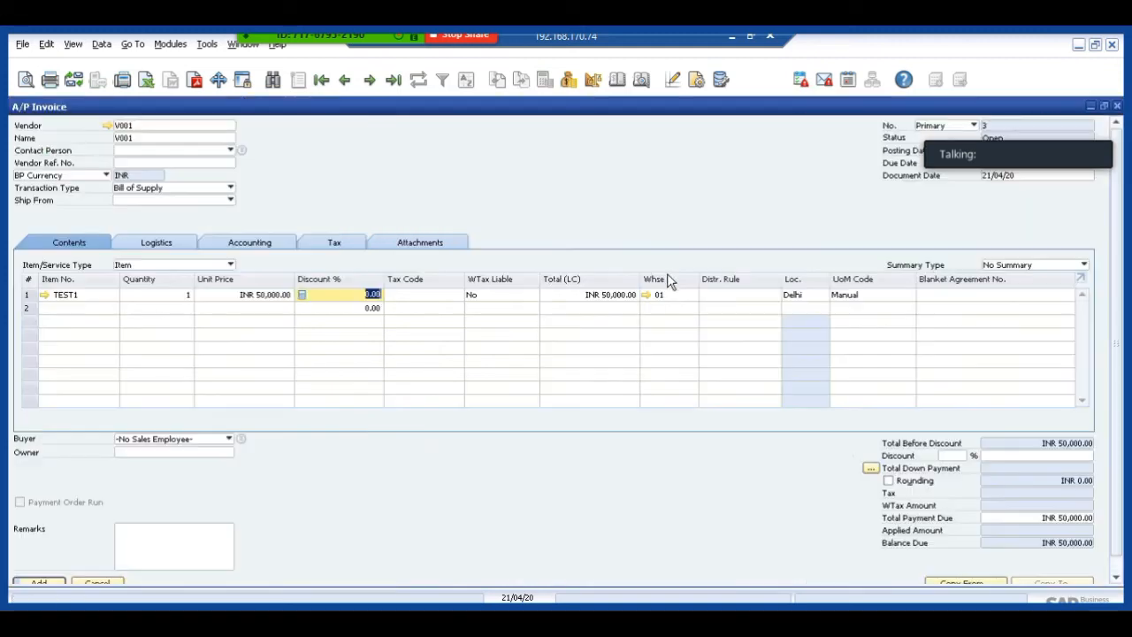
click(729, 295)
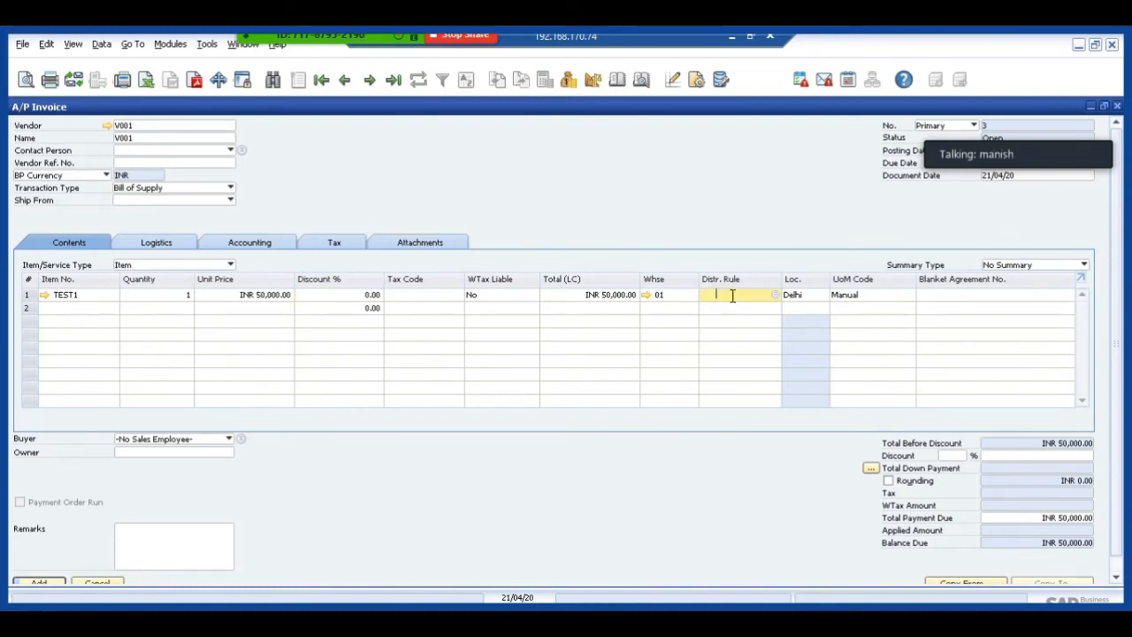
click(776, 295)
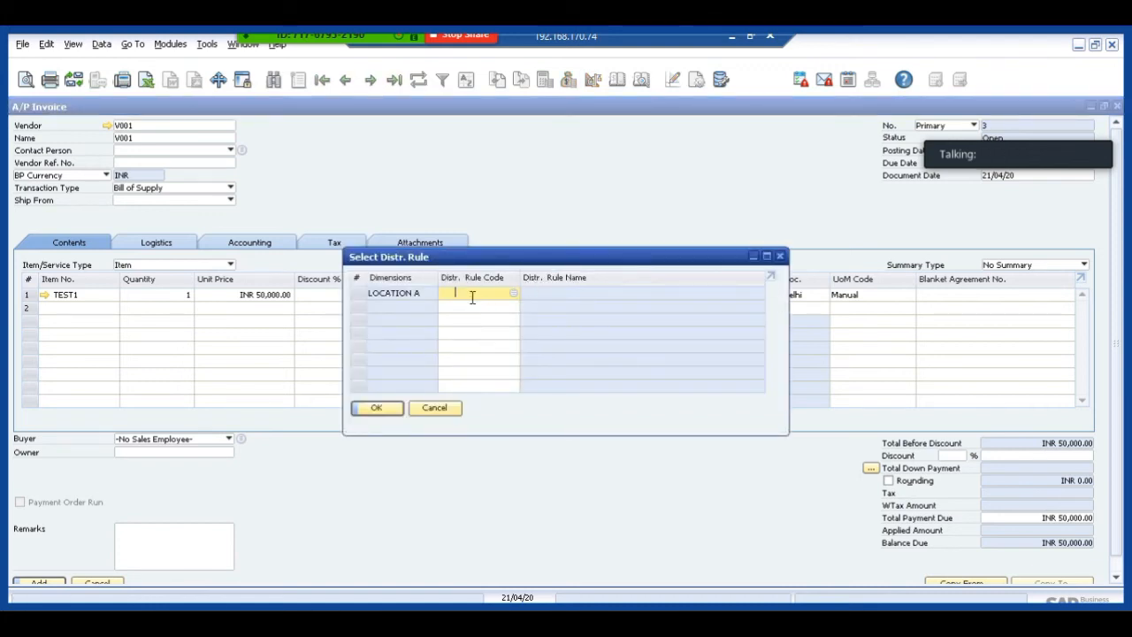
click(514, 293)
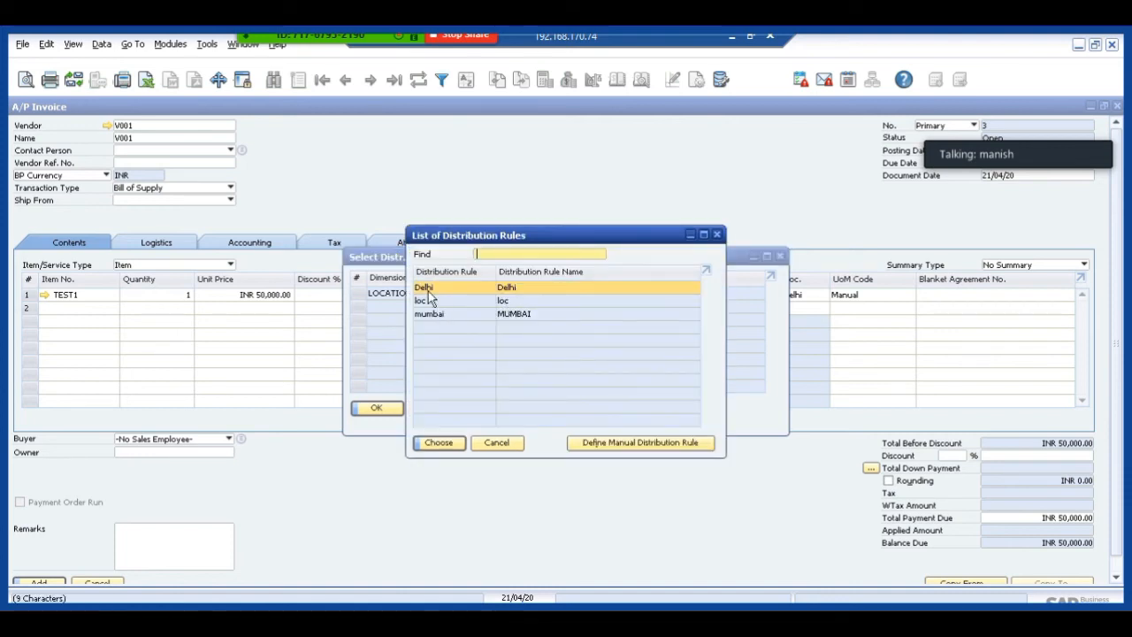
double_click(427, 290)
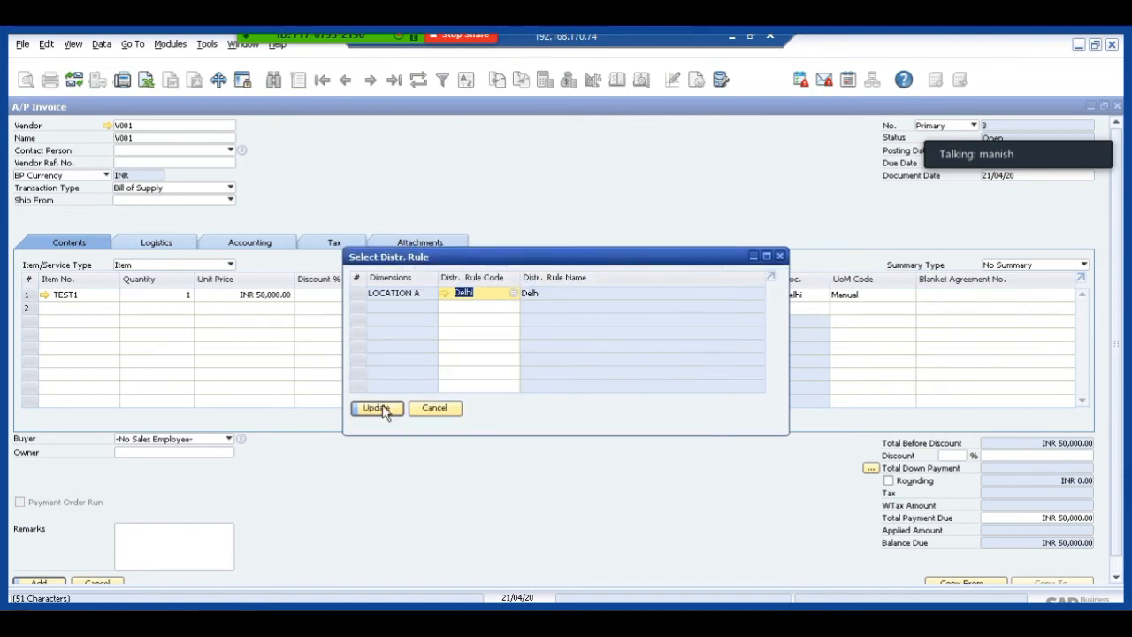
click(383, 410)
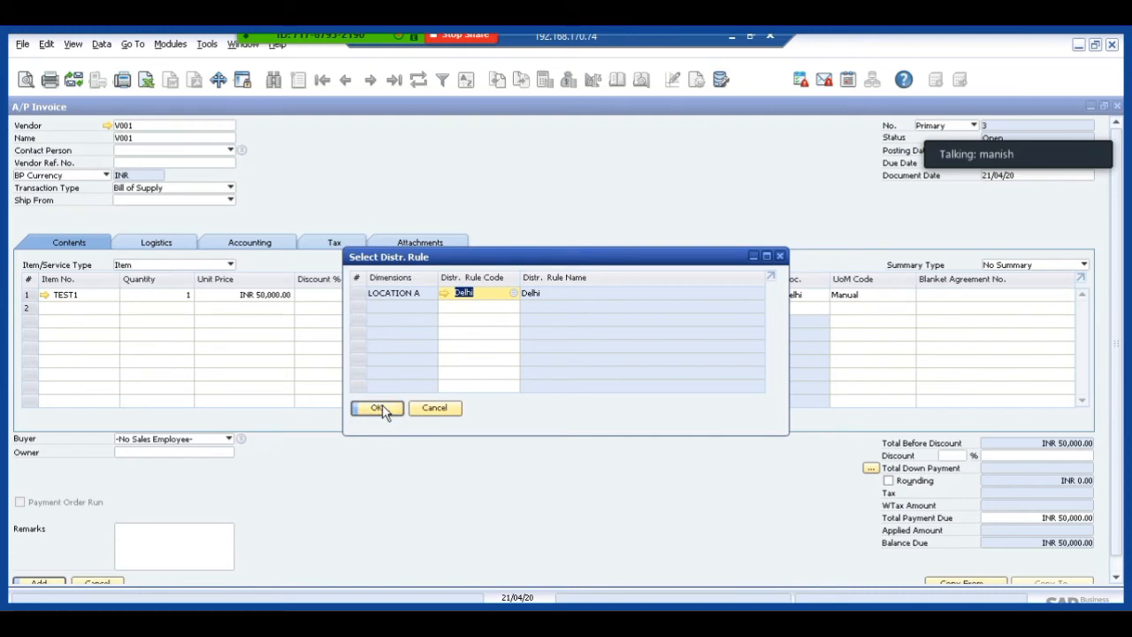
click(380, 408)
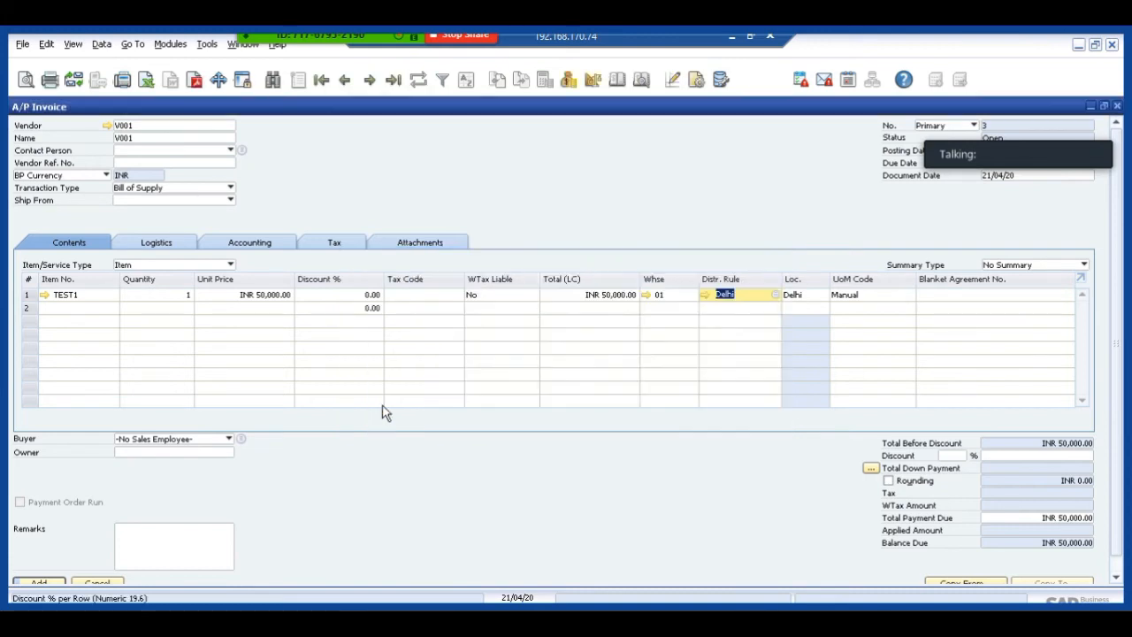
Try to add the A/P invoice, continuing past the annual budget warning.
click(43, 585)
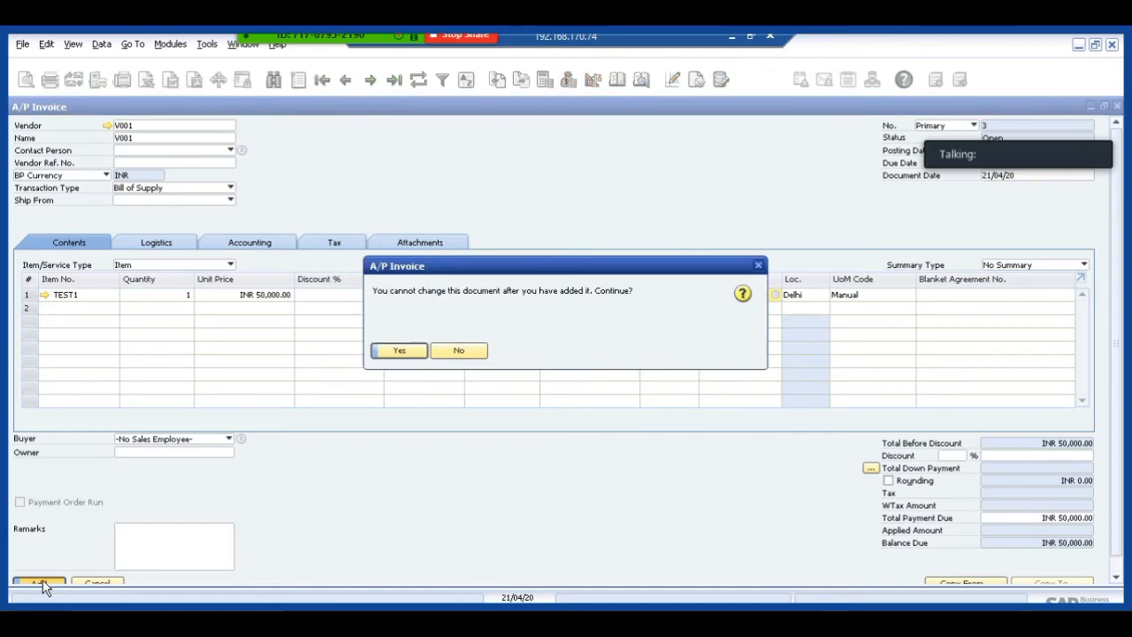
click(402, 358)
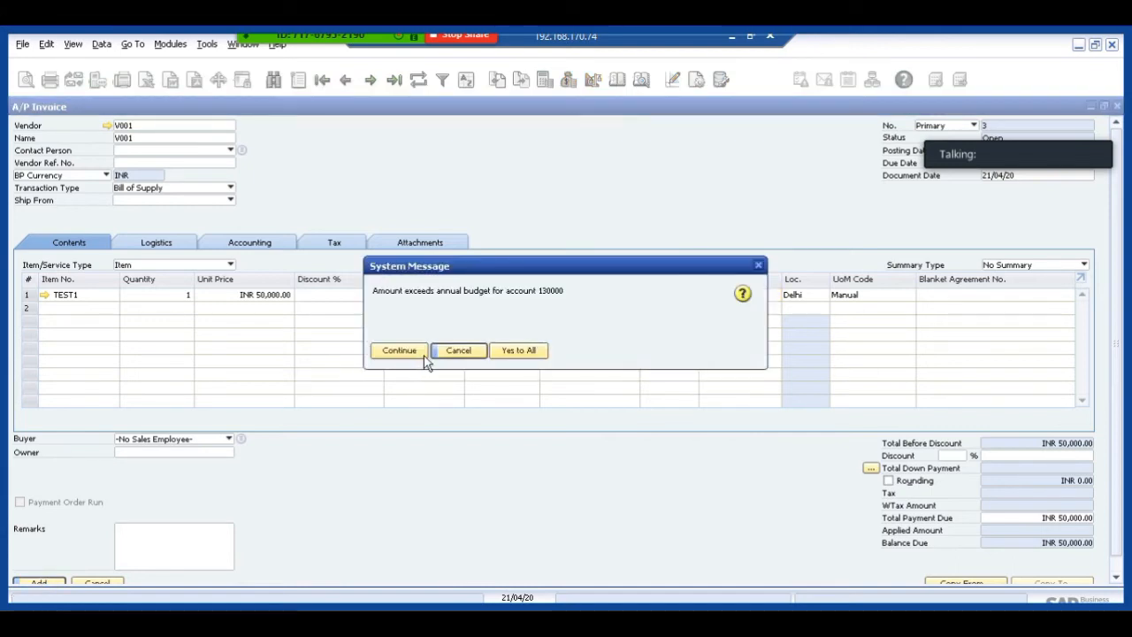
click(397, 353)
Set the tax code of the TEST1 line to VAT@4.
click(419, 294)
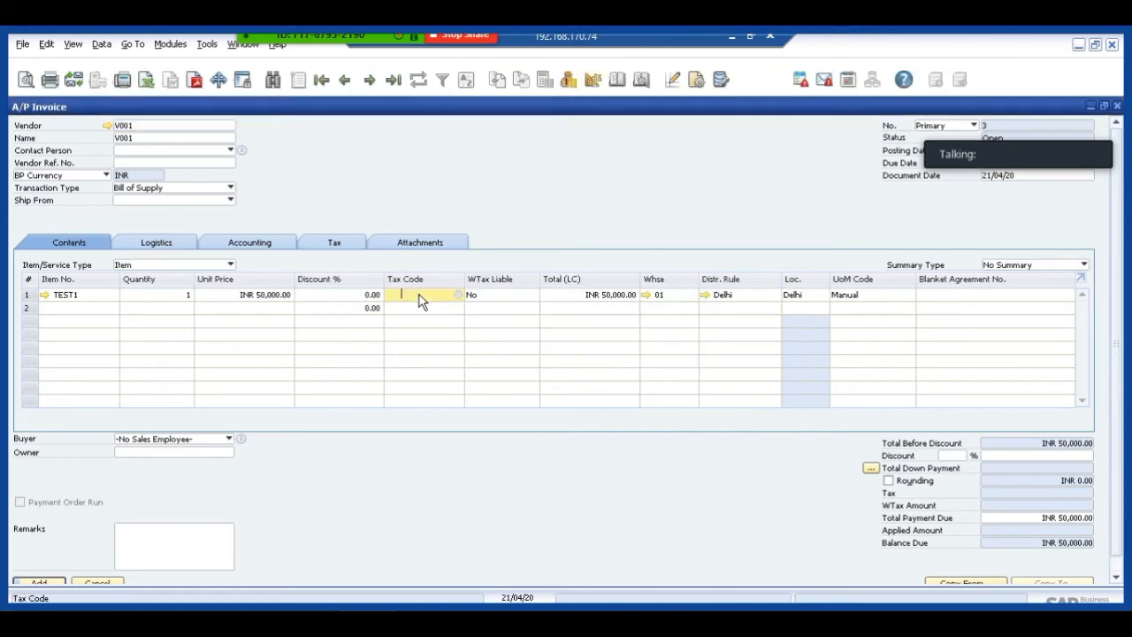
key(Tab)
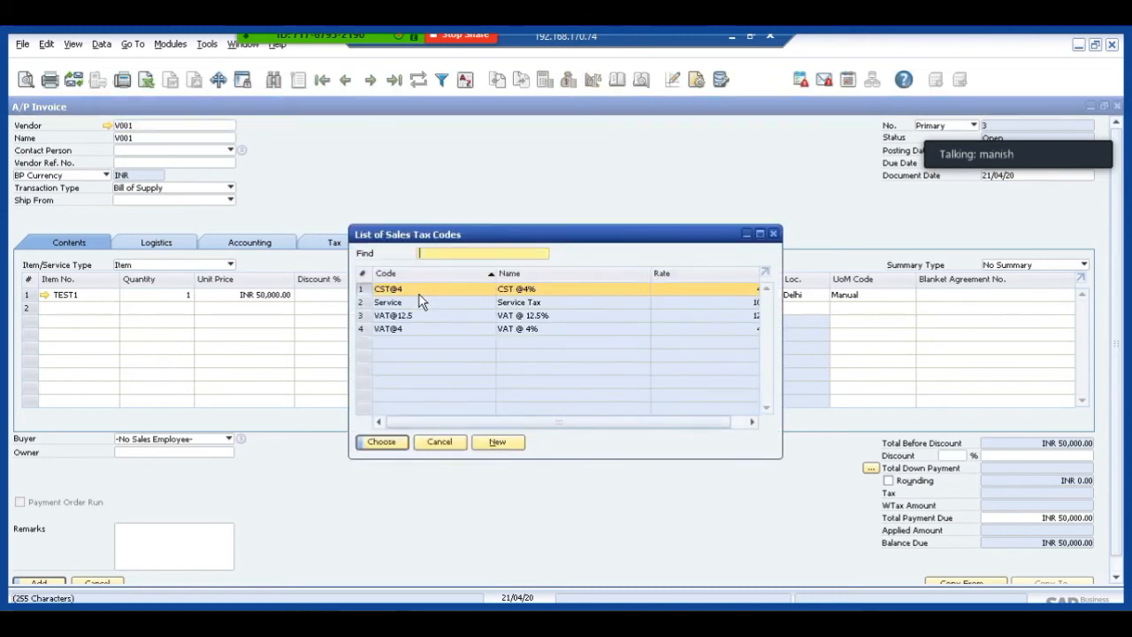
key(Down)
key(Down)
key(Down)
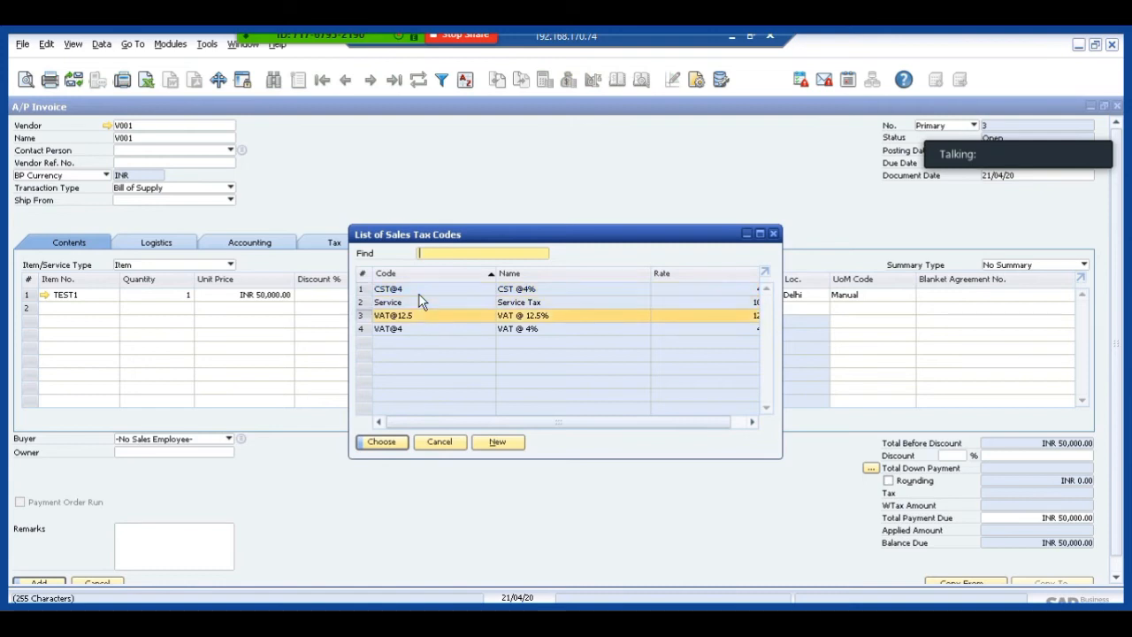
key(Return)
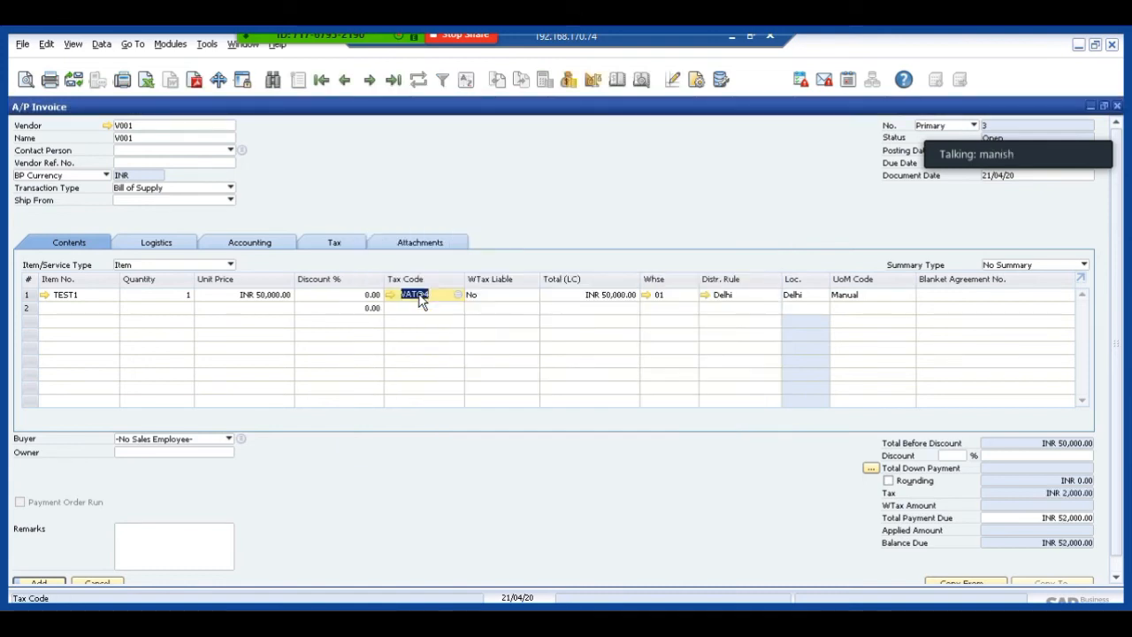
Add the taxed A/P invoice despite the annual budget warning, and close the blank invoice form.
key(Return)
key(Return)
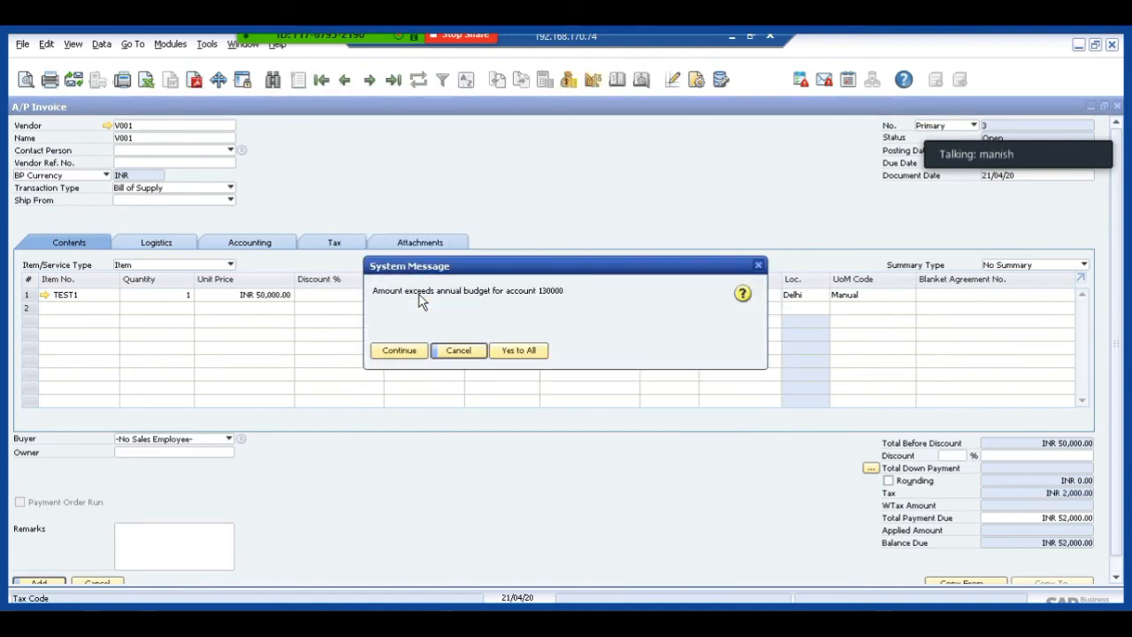
click(398, 350)
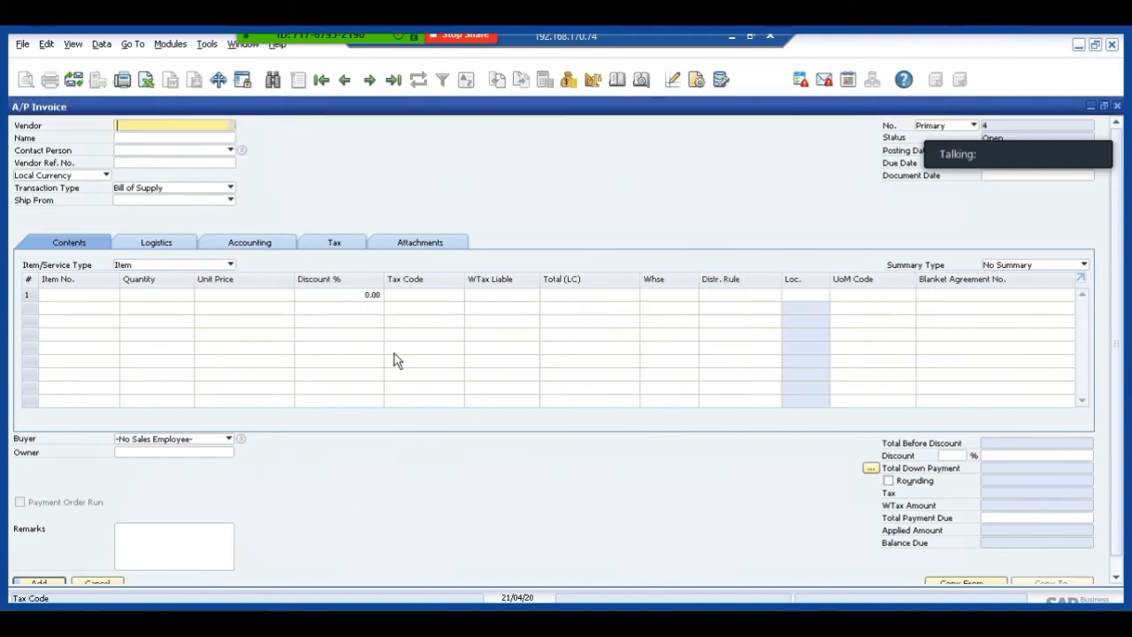
key(Escape)
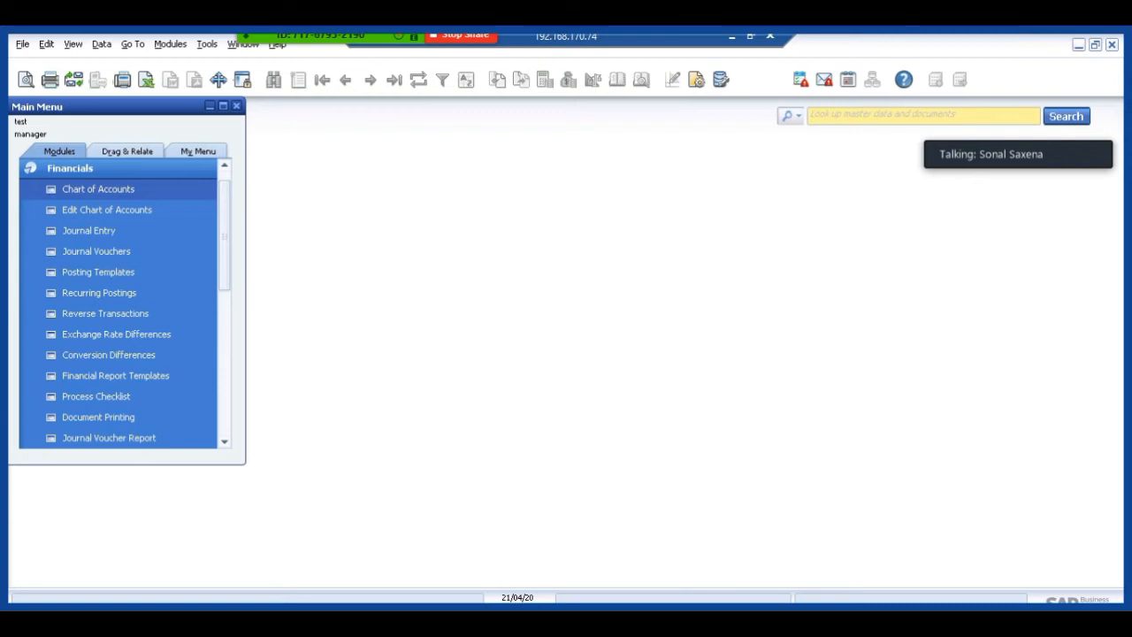
In the cost accounting dimensions under Financials, describe Dimension 2 as EXPENSE, activate it, save the change and close the list.
click(76, 167)
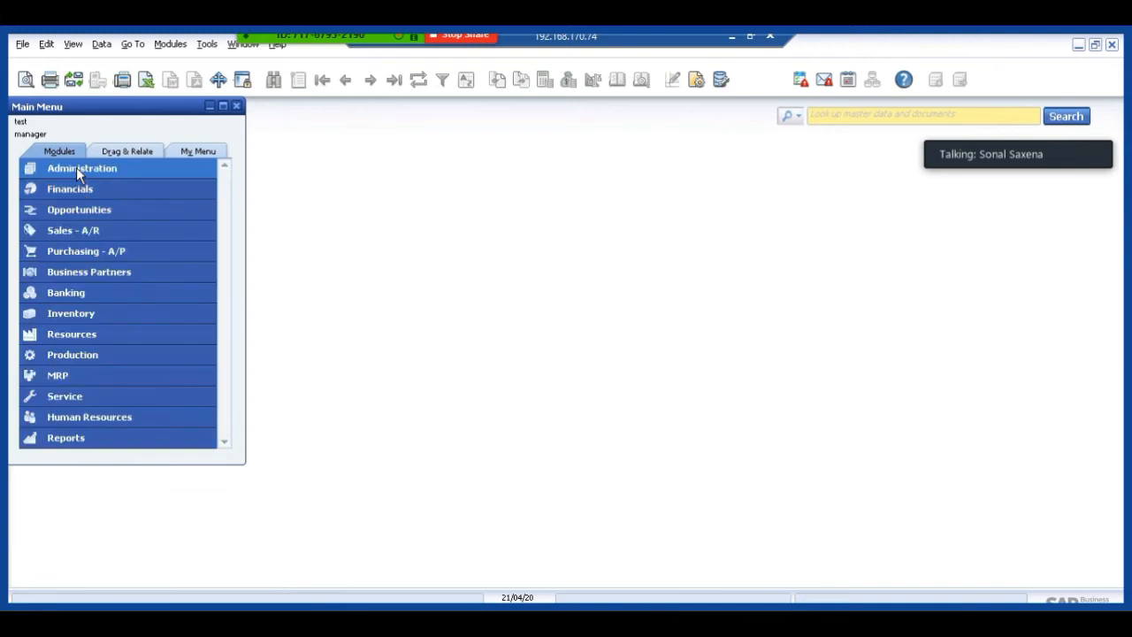
click(72, 188)
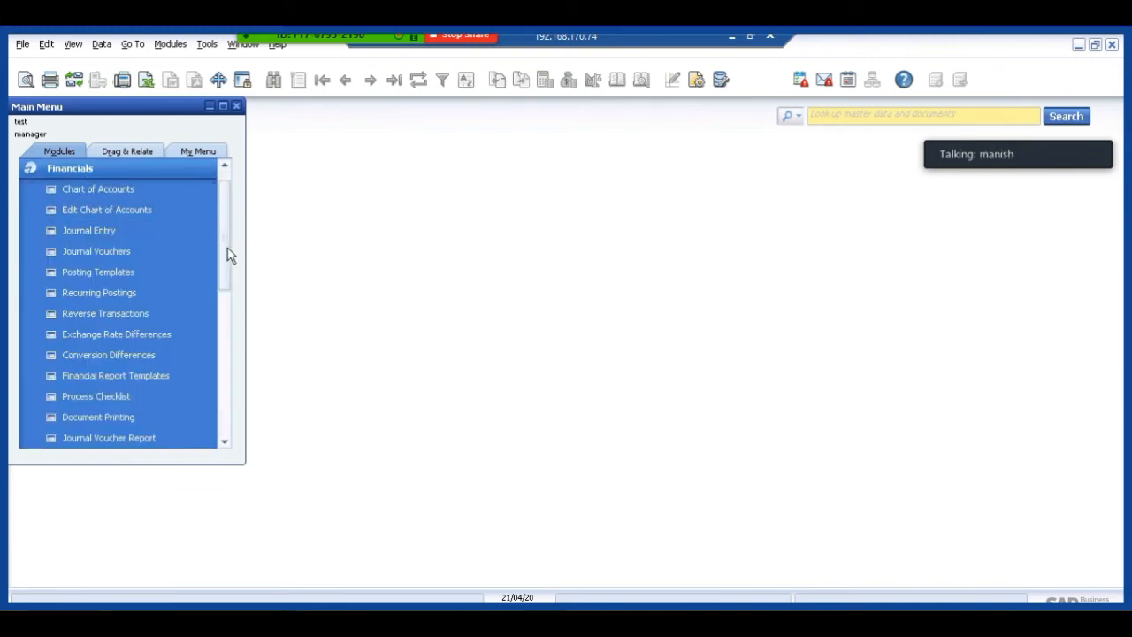
drag(223, 247, 225, 316)
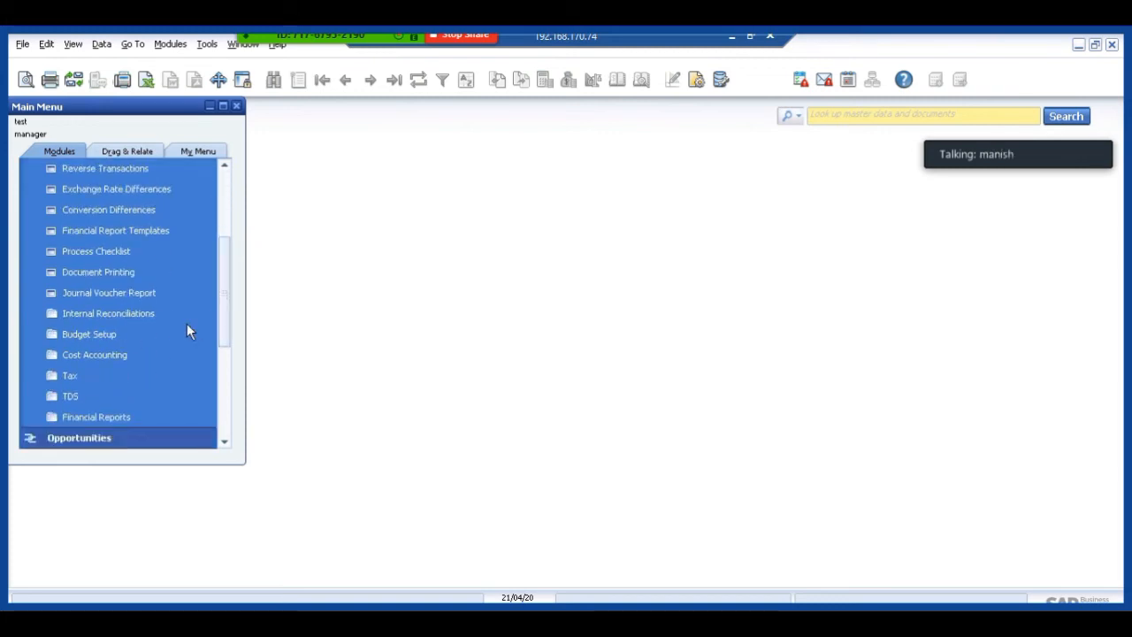
click(110, 358)
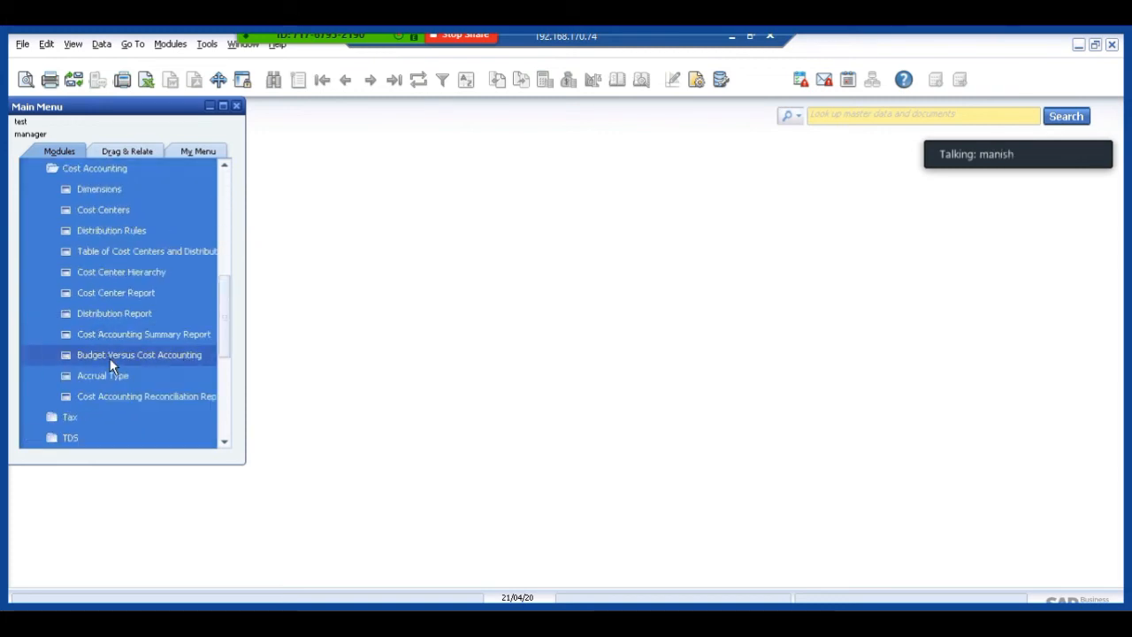
click(114, 196)
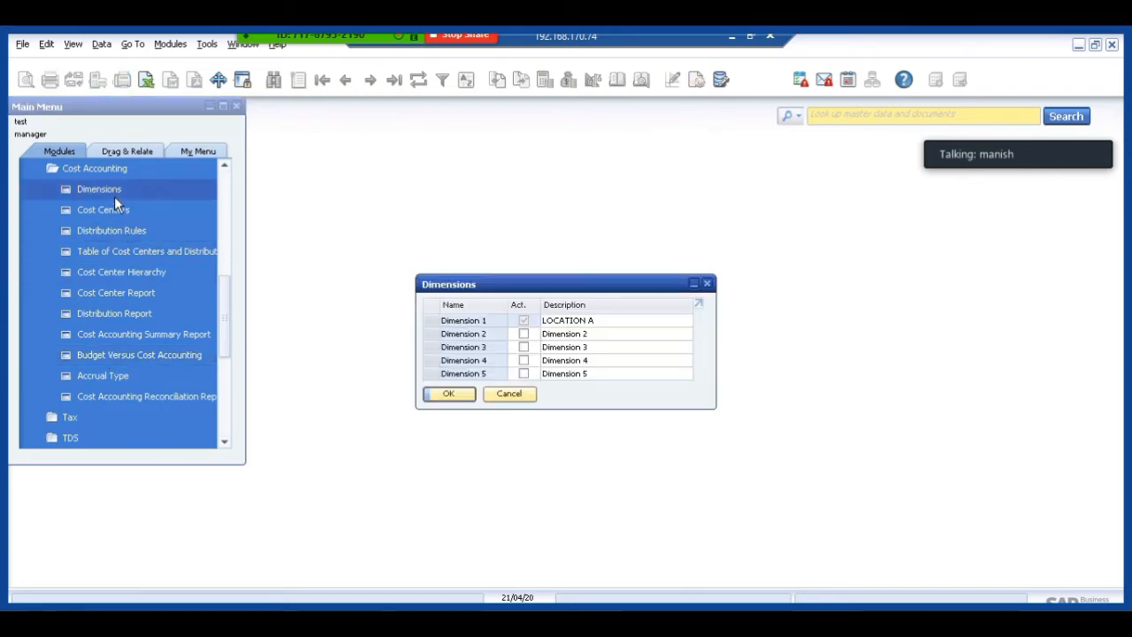
click(559, 334)
text(EX)
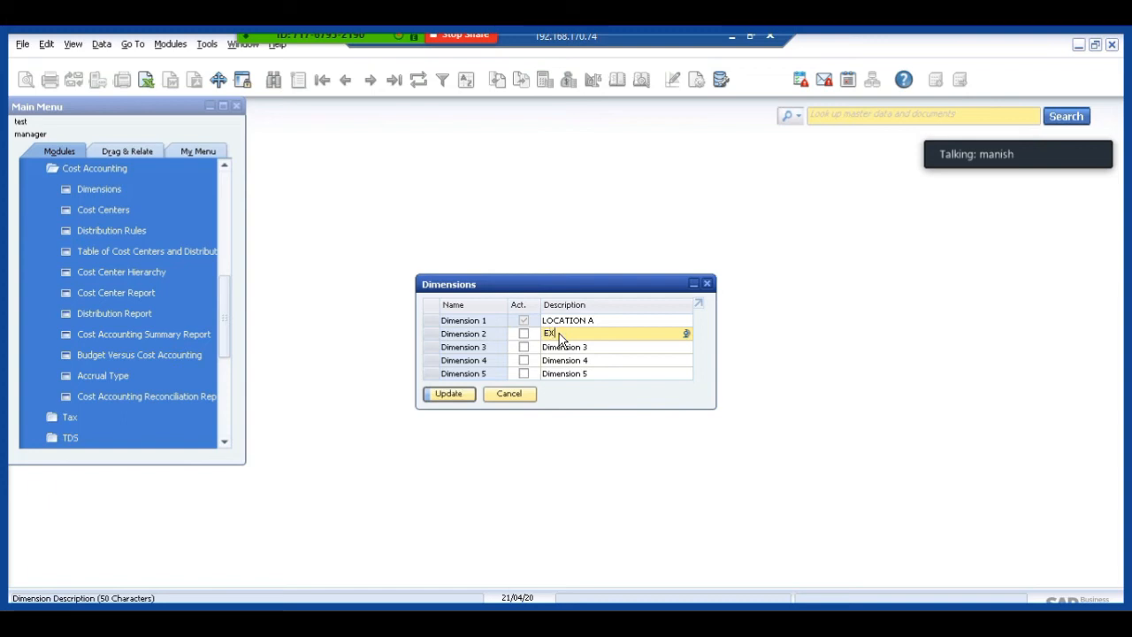
text(PENSE)
key(Tab)
click(523, 334)
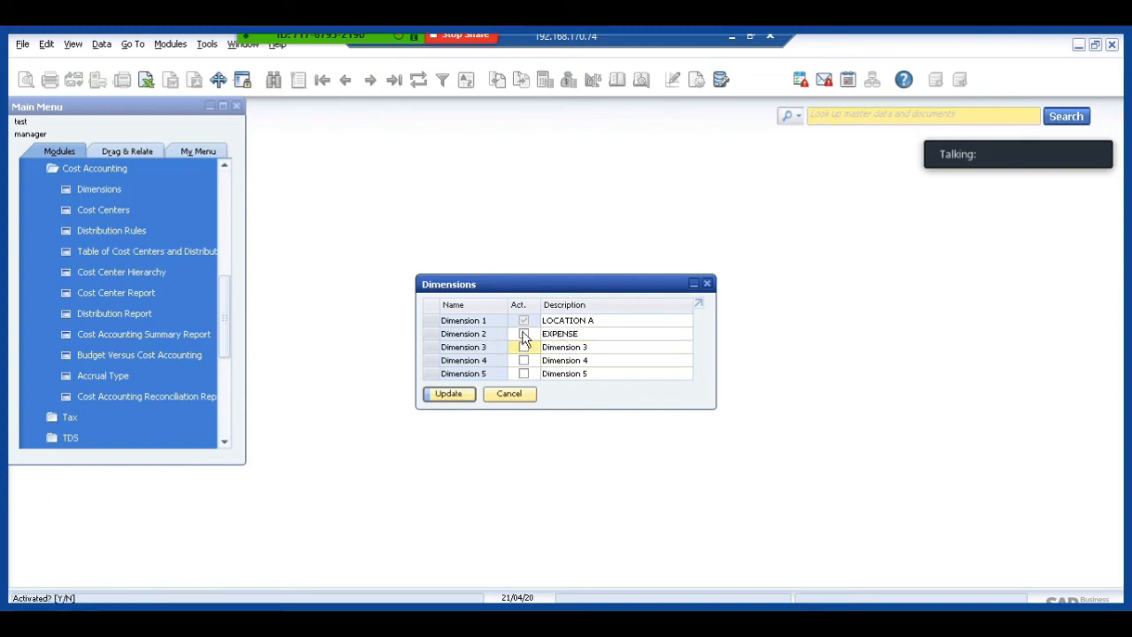
click(447, 393)
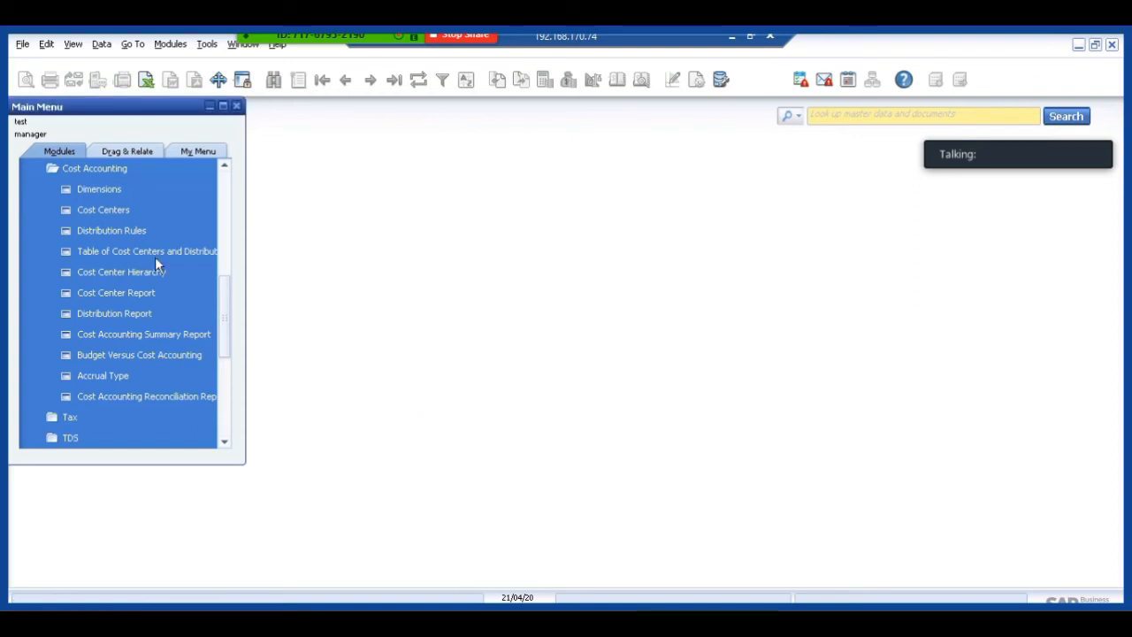
Create a cost center with code and name PETROL in the EXPENSE dimension, add it and close the setup form.
click(116, 212)
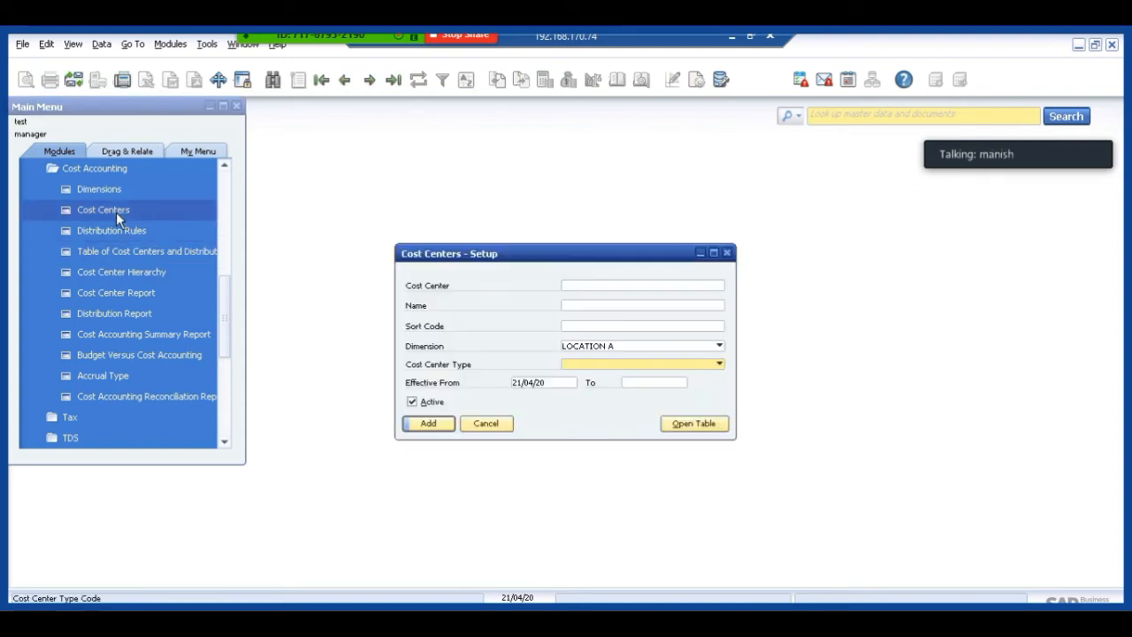
click(590, 286)
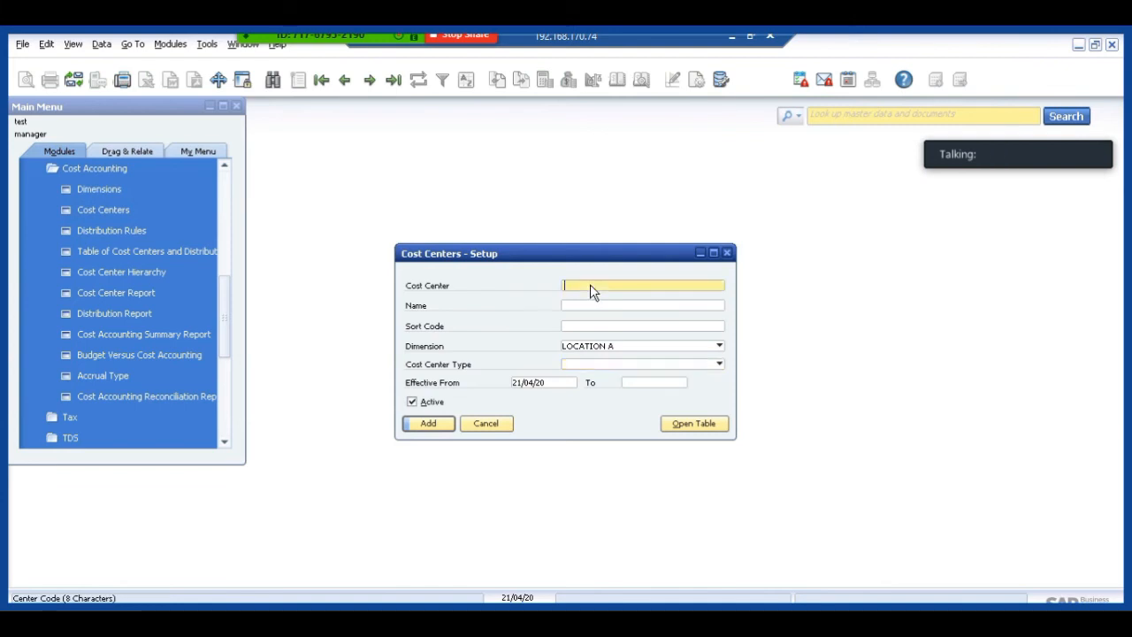
text(PETRO)
key(Tab)
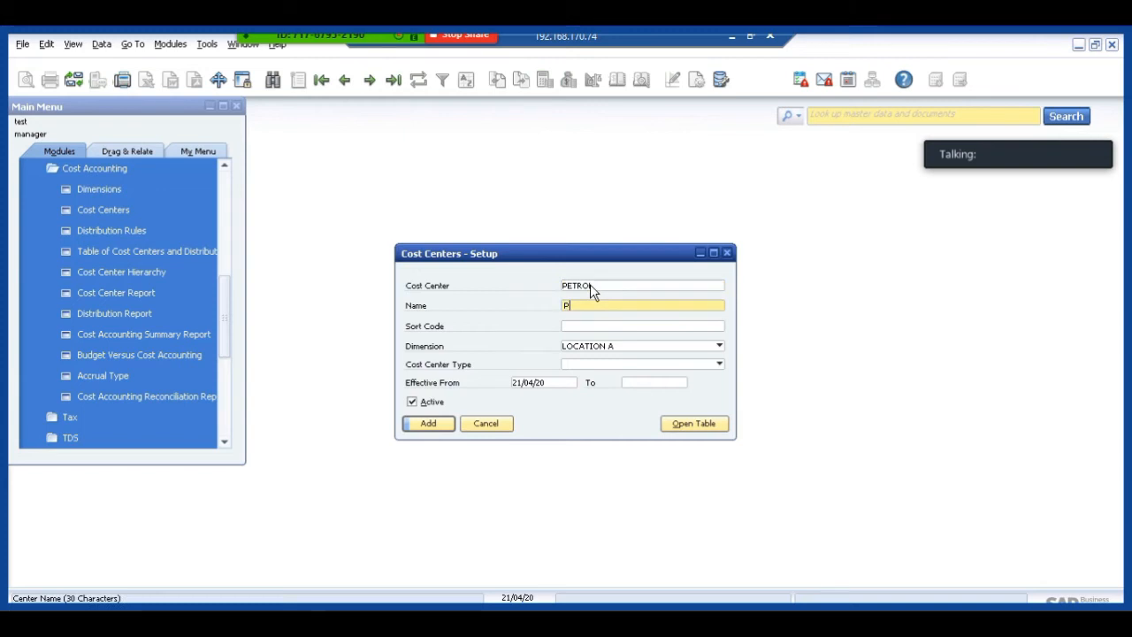
key(Tab)
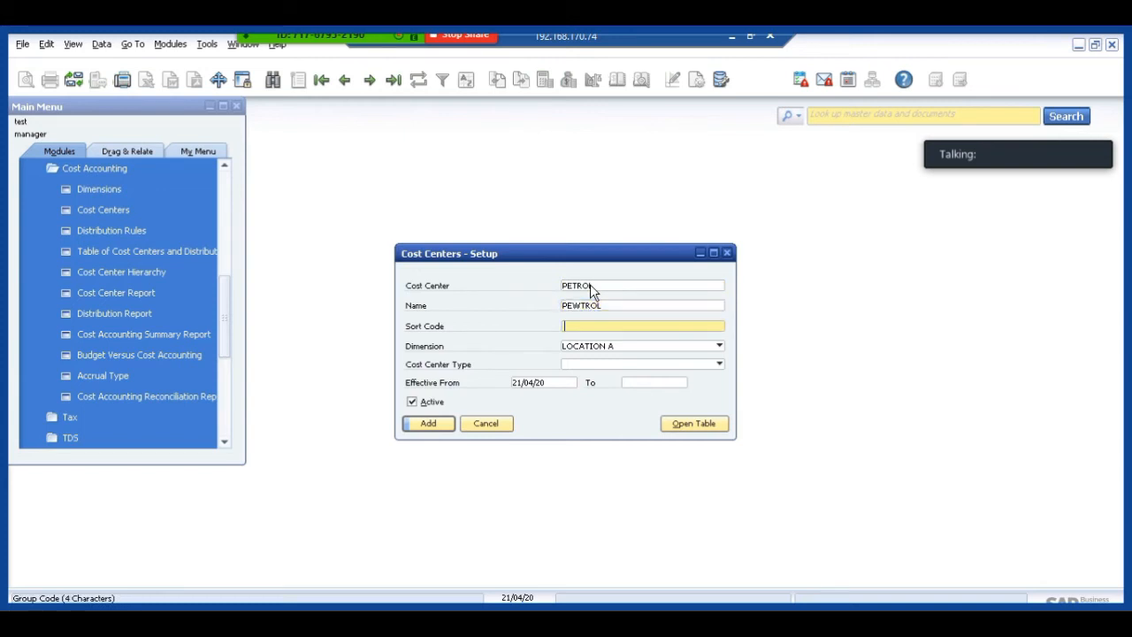
click(566, 350)
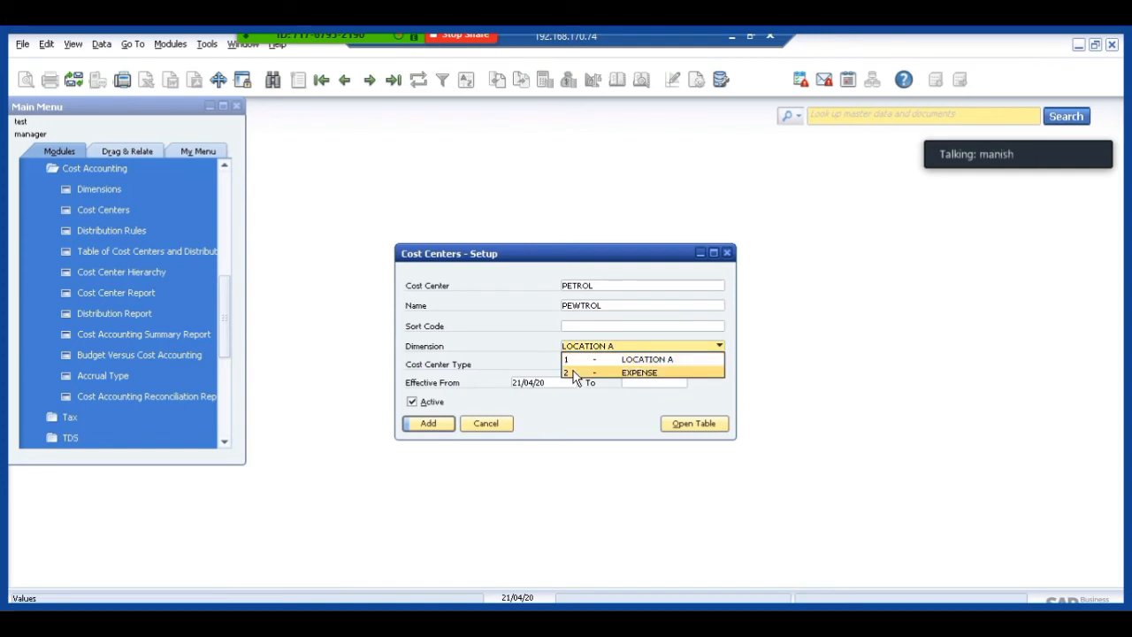
click(573, 372)
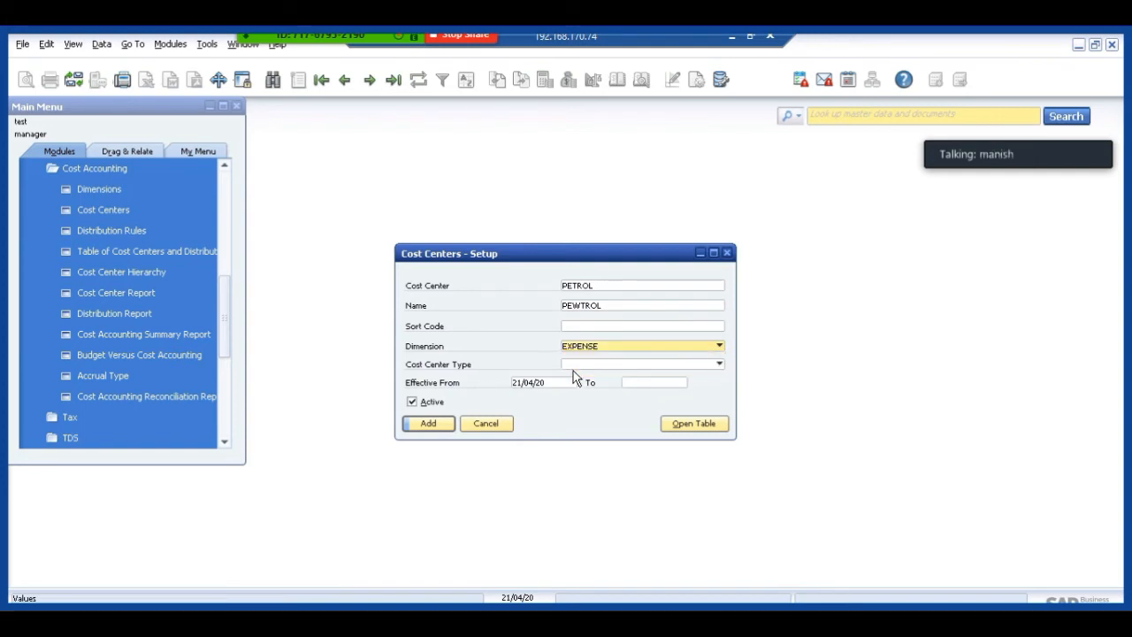
double_click(601, 309)
text(PETR)
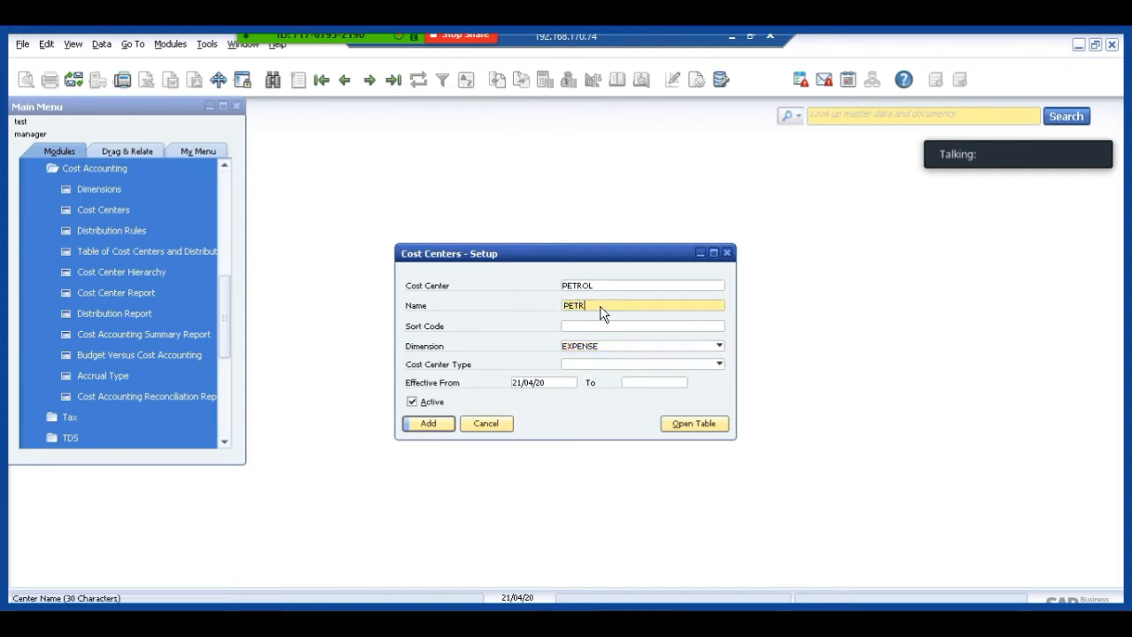
text(OL)
key(Return)
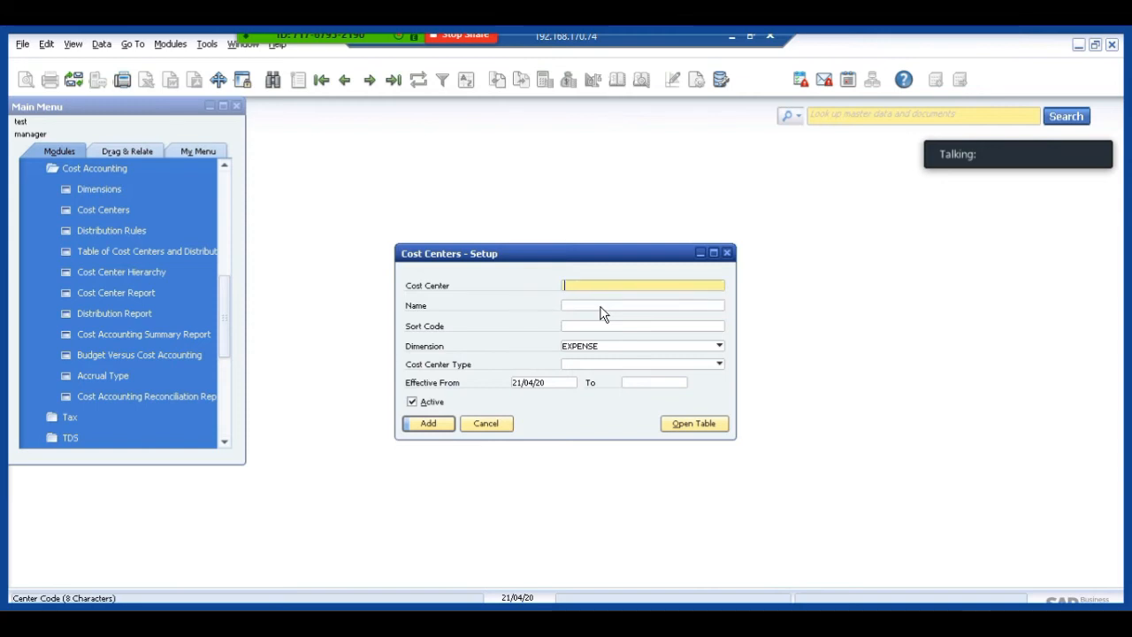
click(496, 426)
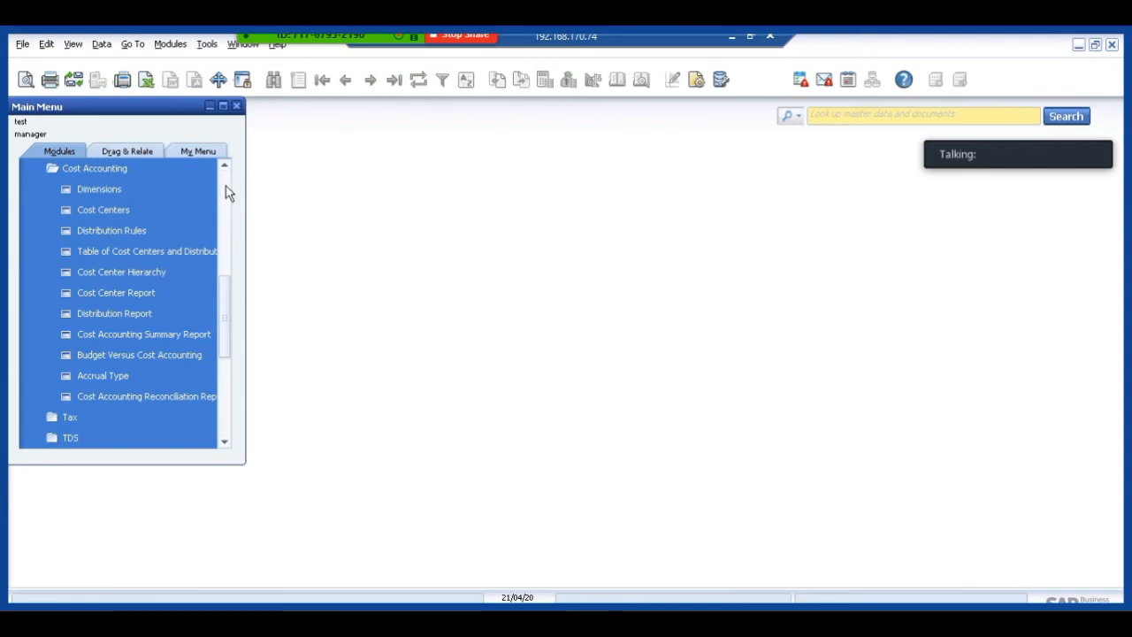
Review the saved PETROL cost center record under Financials cost accounting and close it.
click(226, 186)
click(226, 185)
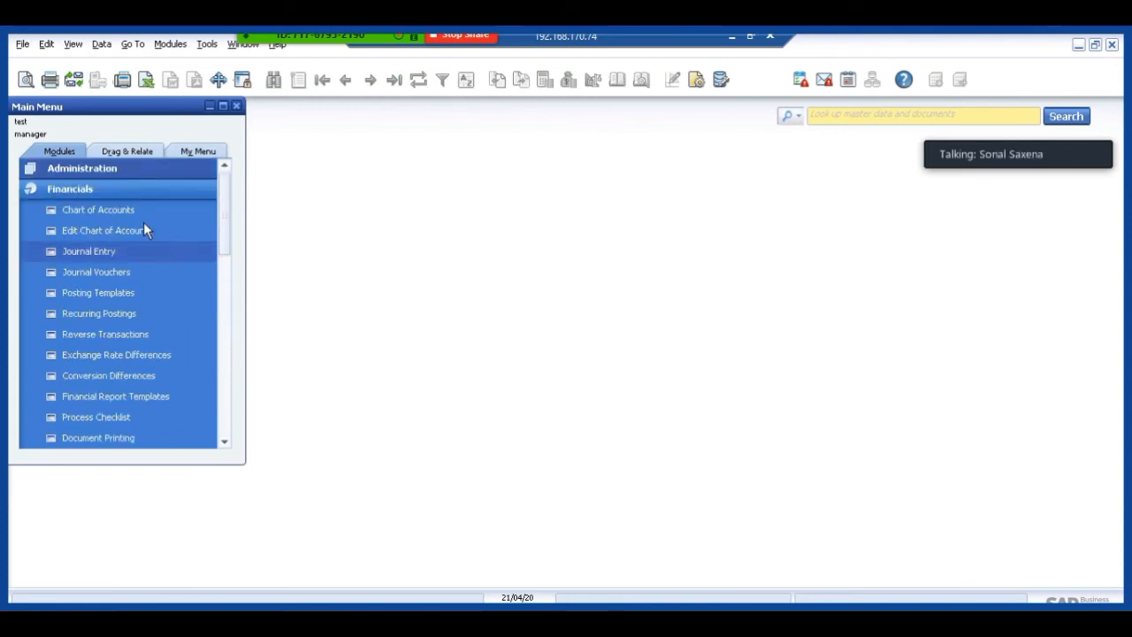
click(114, 188)
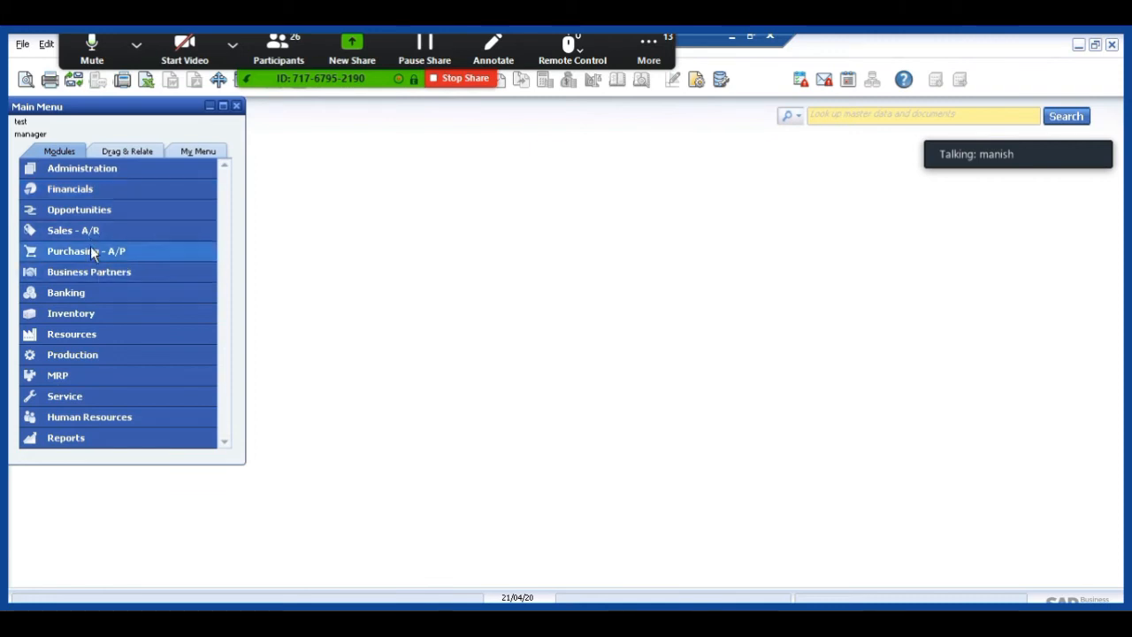
click(89, 192)
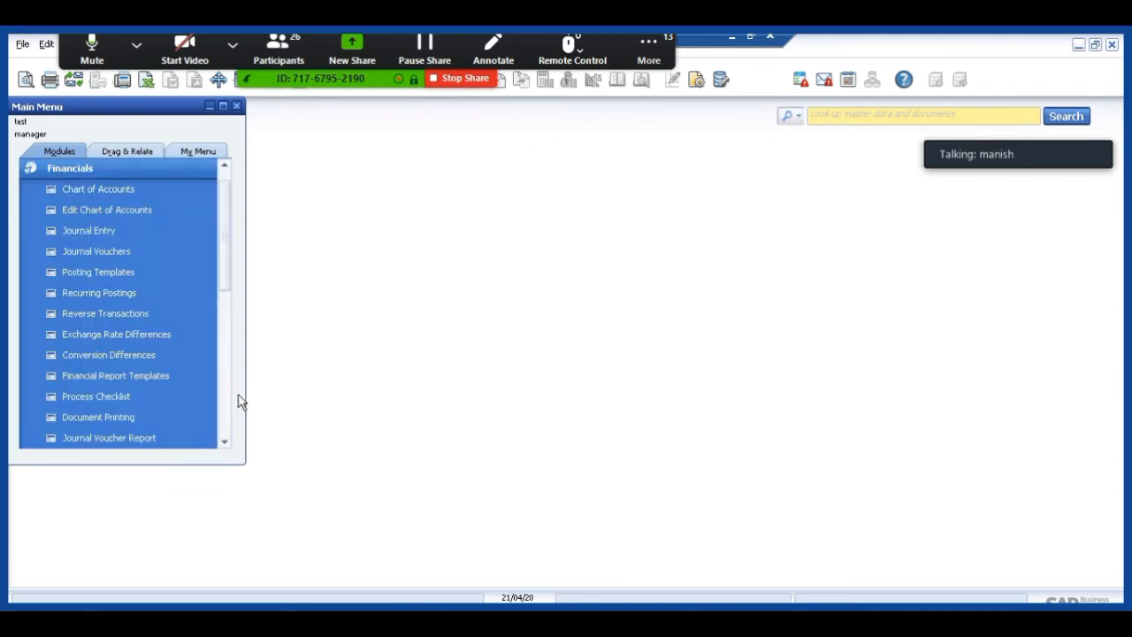
drag(224, 278, 220, 363)
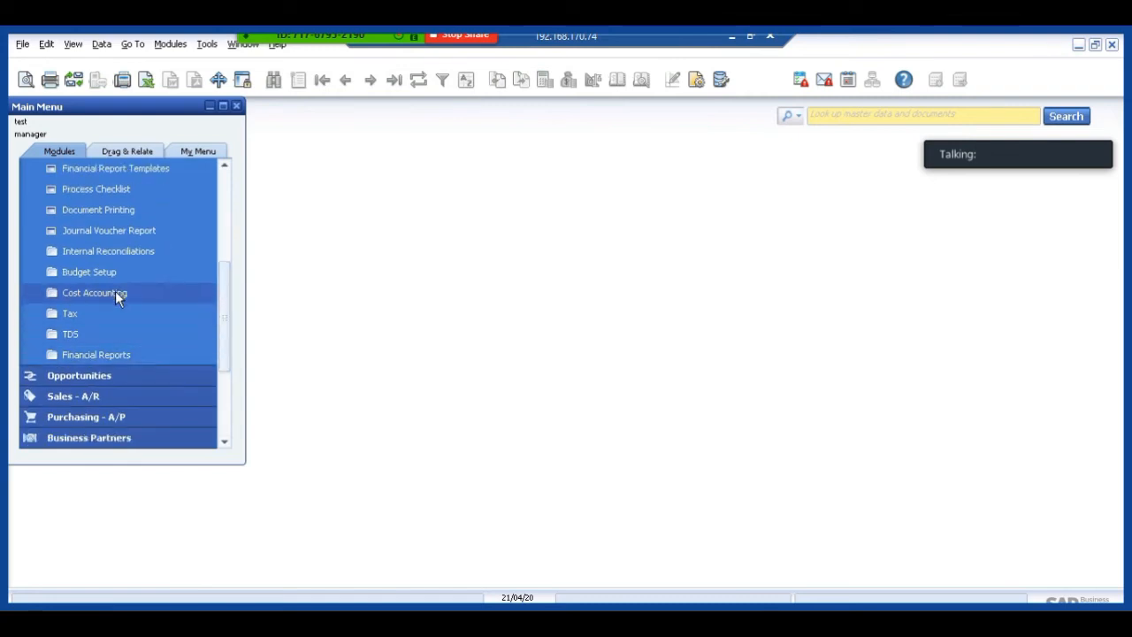
click(116, 293)
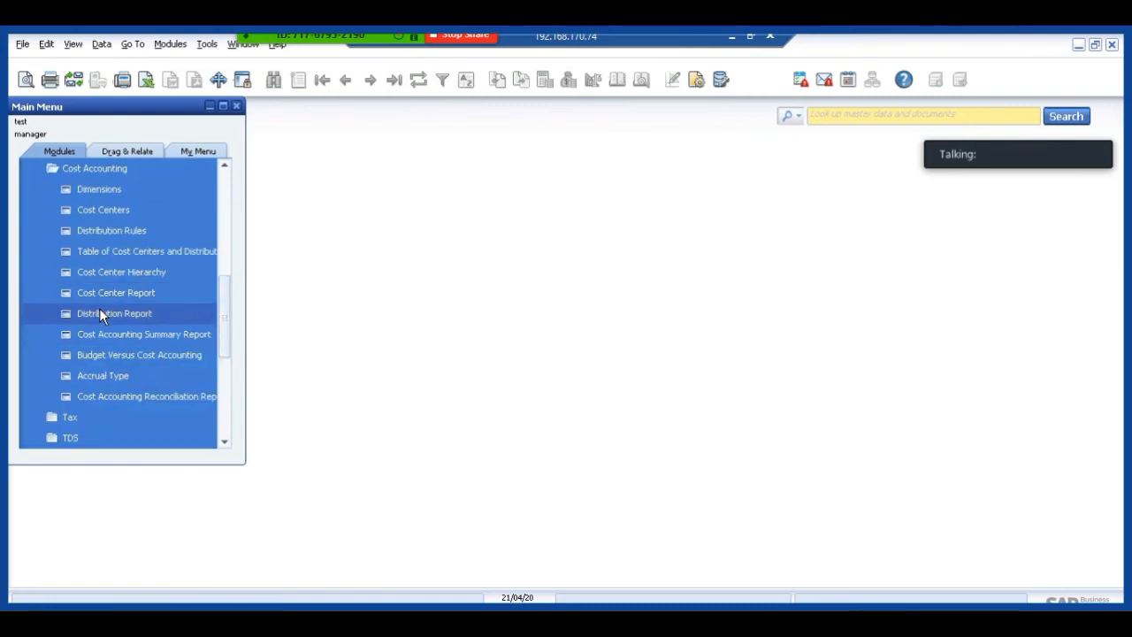
click(114, 210)
click(344, 79)
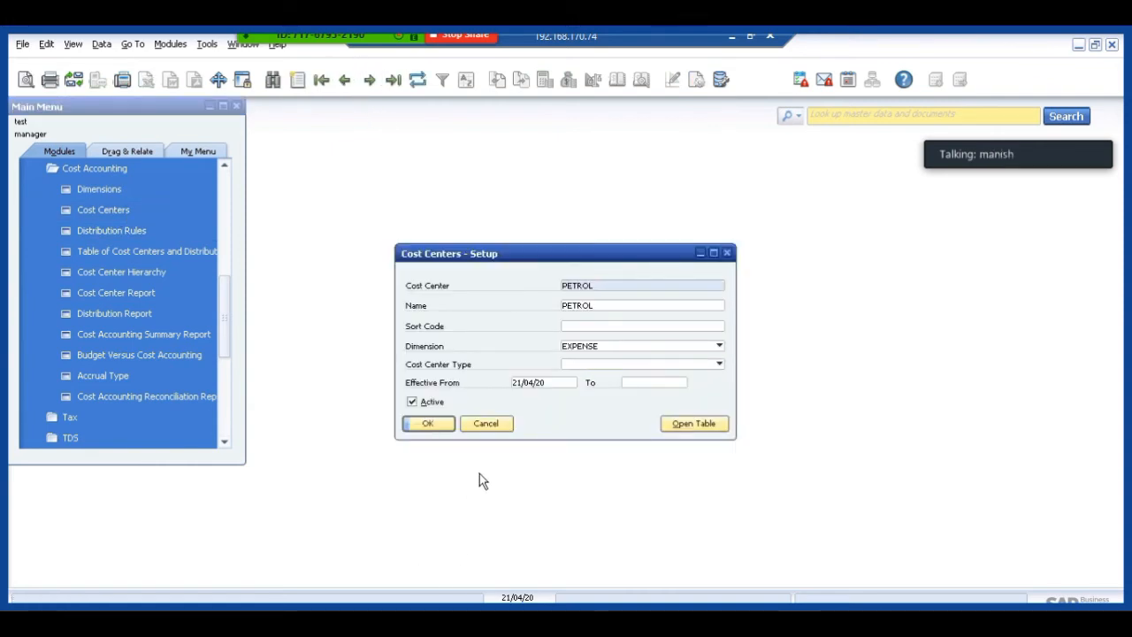
click(493, 425)
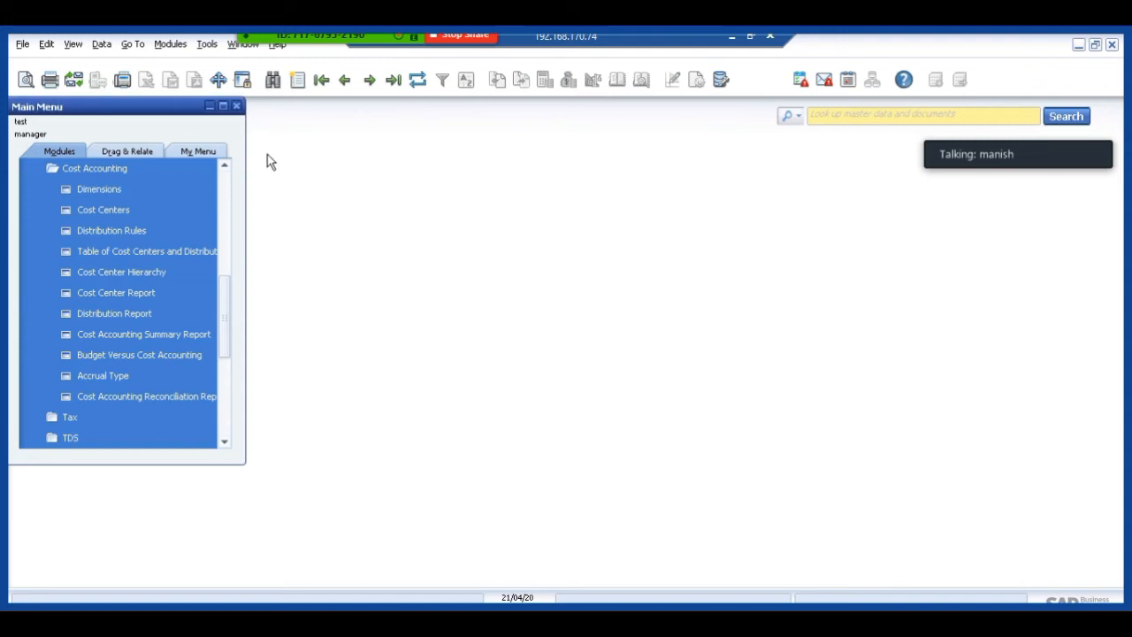
Start a new A/P invoice in Purchasing for vendor V001.
click(227, 188)
scroll(227, 187, up, 1)
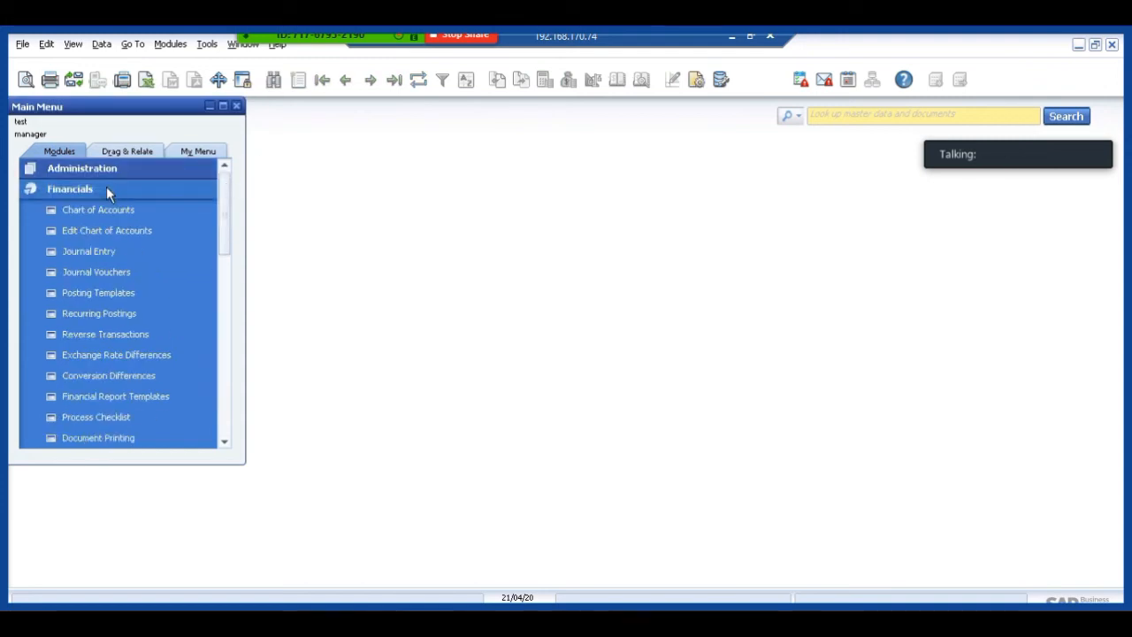
click(106, 189)
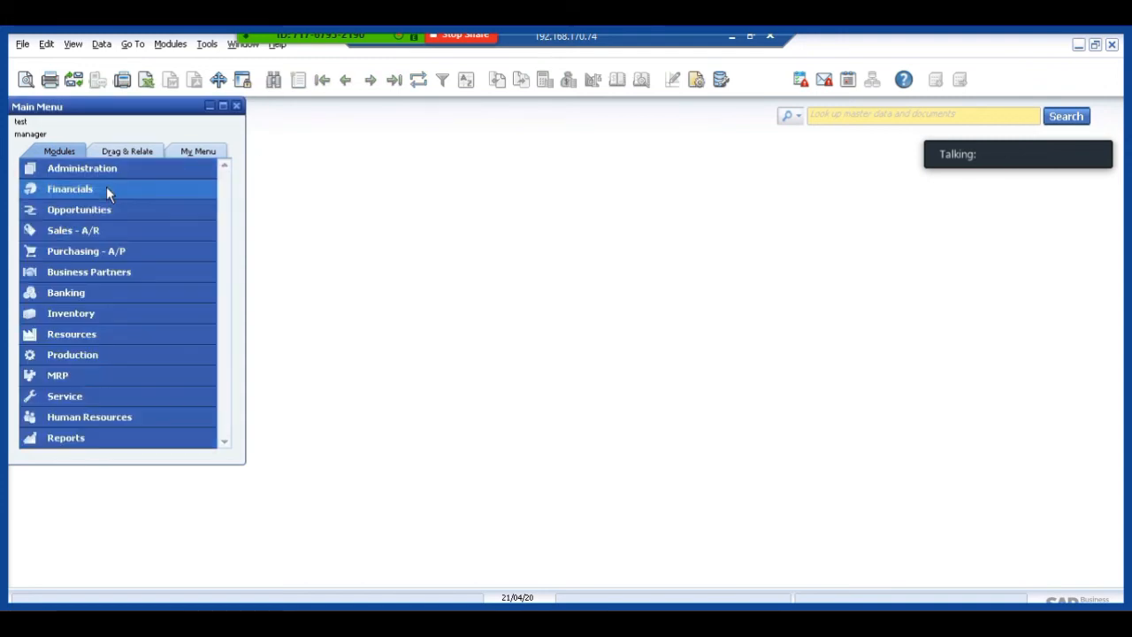
click(95, 250)
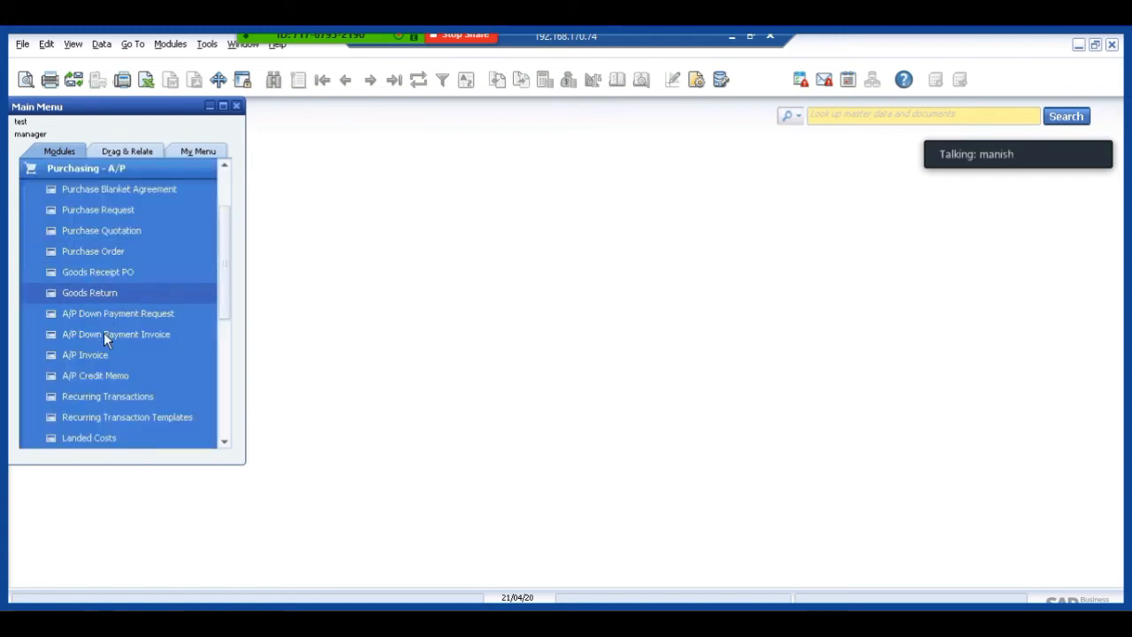
click(92, 354)
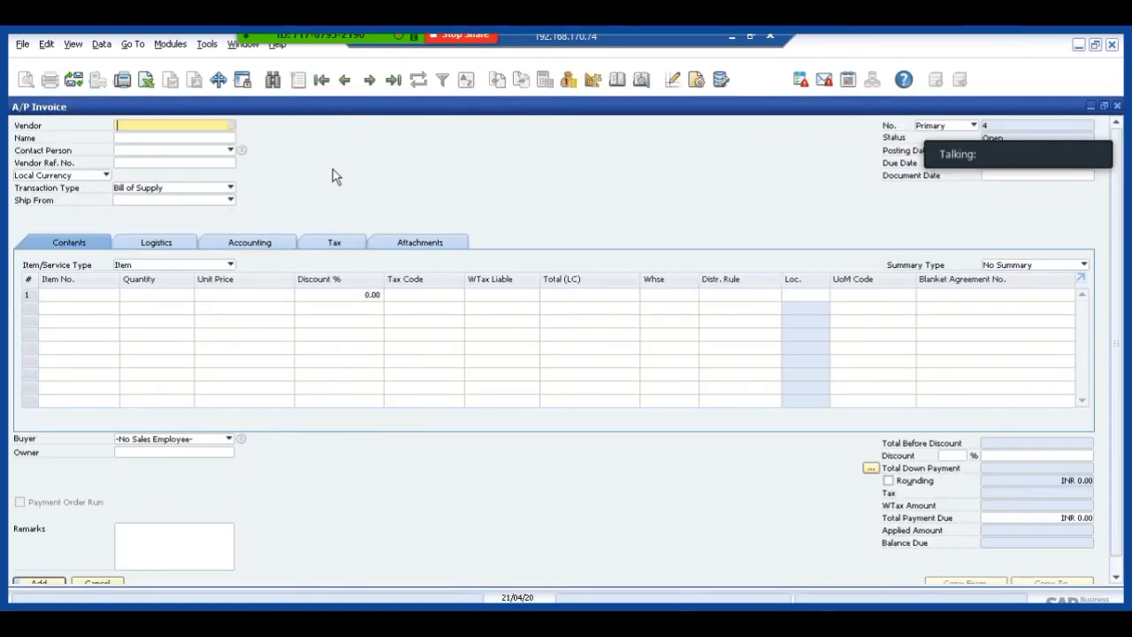
key(Tab)
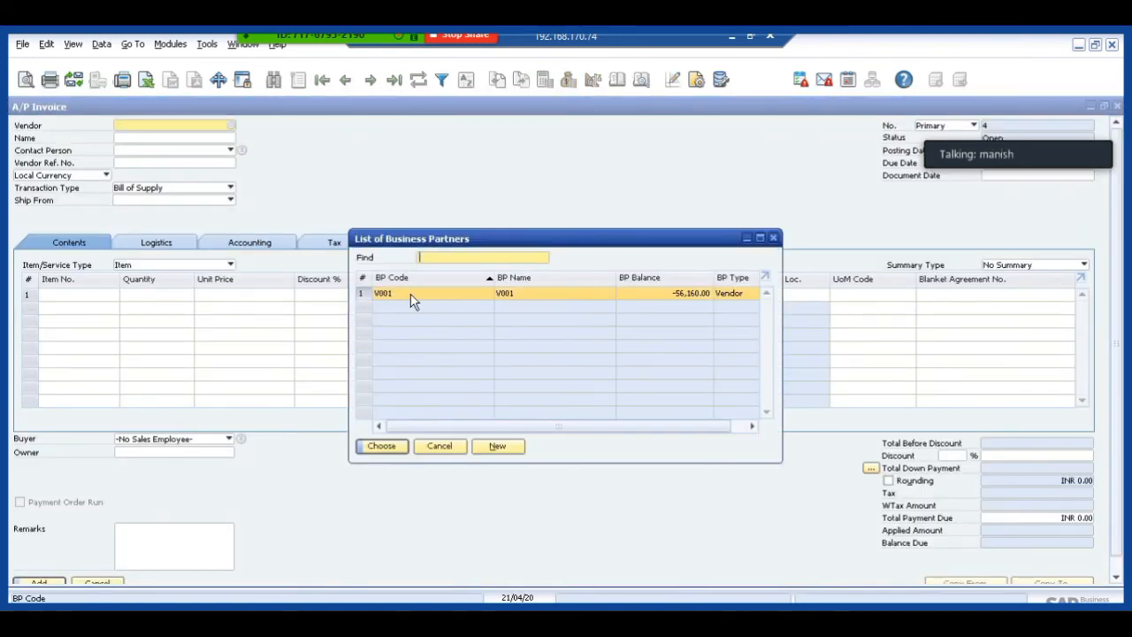
Enter item TEST1 on the invoice's first line with a unit price of 30,000.
click(67, 294)
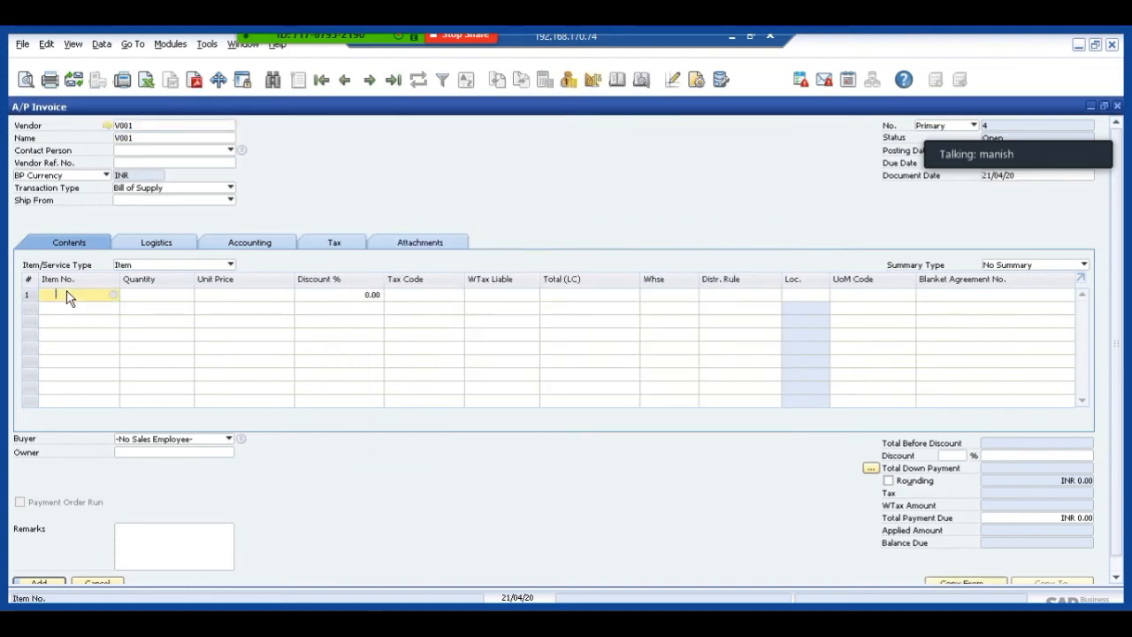
text(Y)
text(EST)
key(Tab)
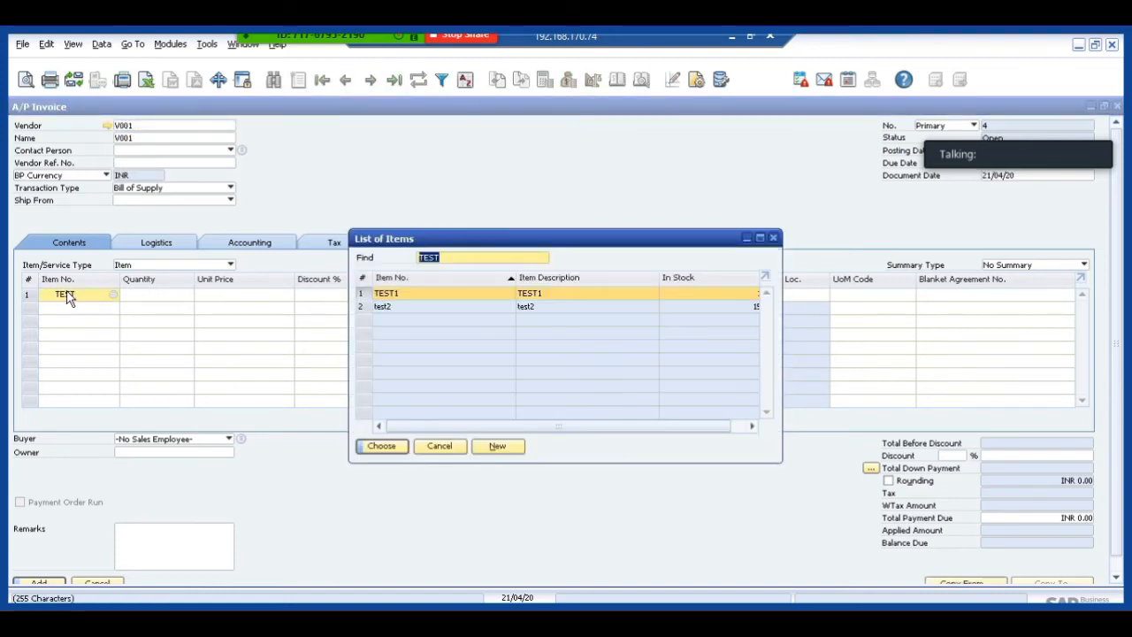
click(381, 446)
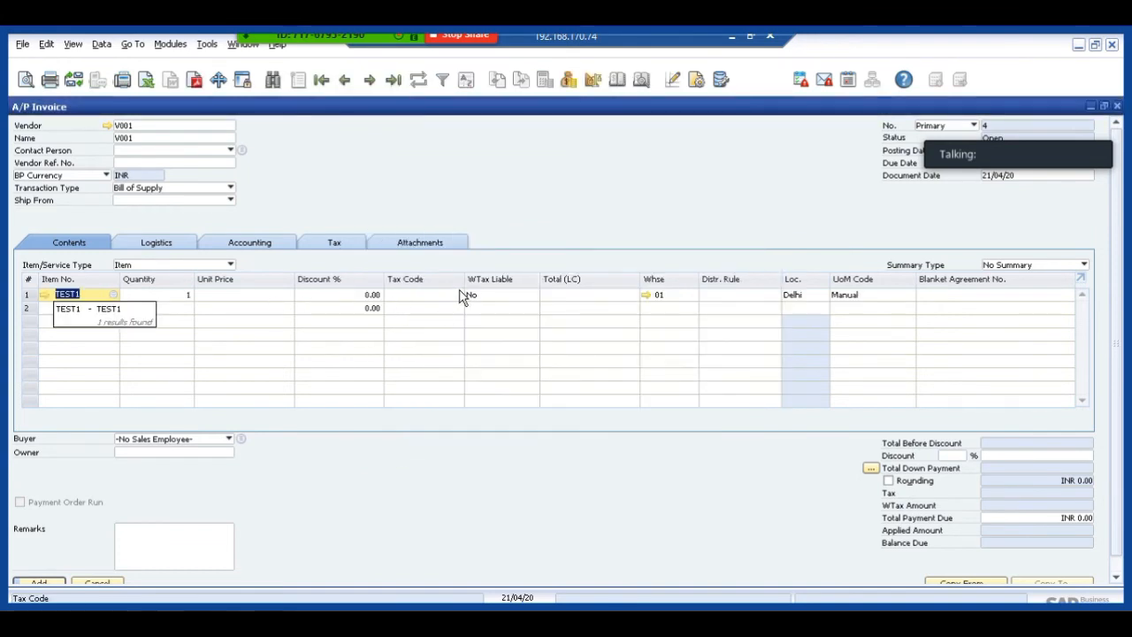
click(263, 300)
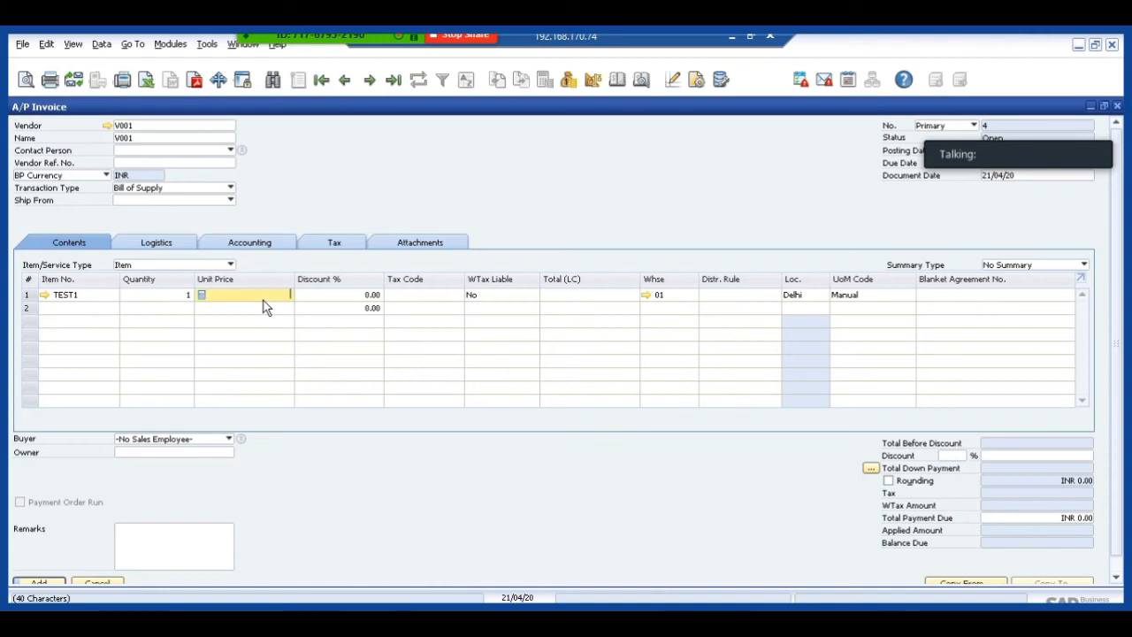
text(30,000)
key(Tab)
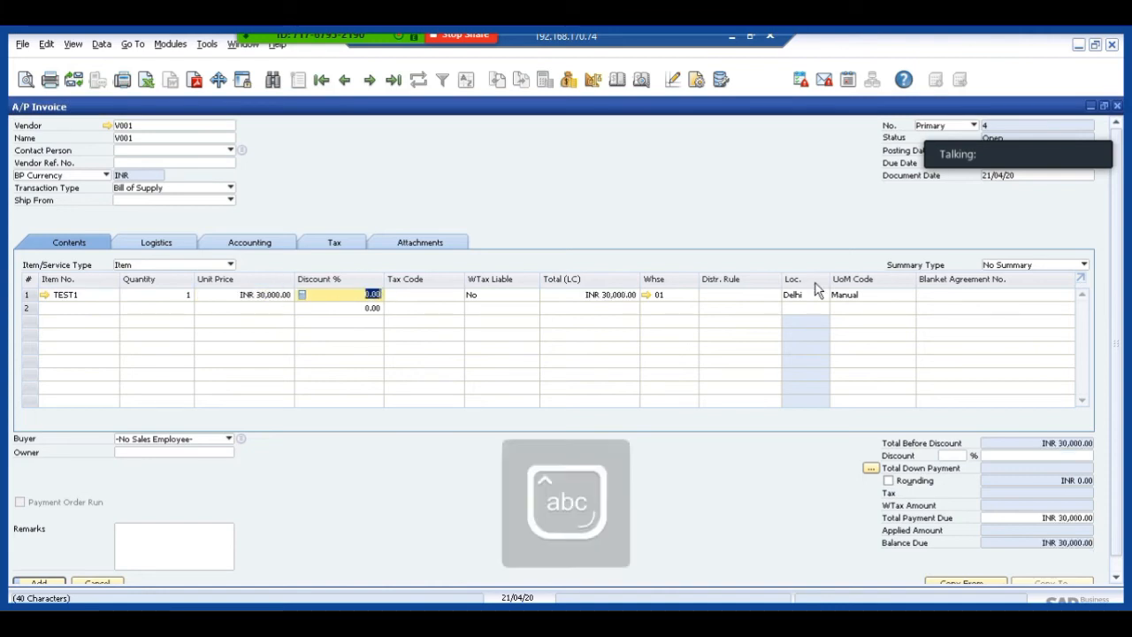
Assign the distribution rules Delhi for LOCATION A and PETROL for EXPENSE to the TEST1 line, and discard the invoice without adding it.
click(752, 298)
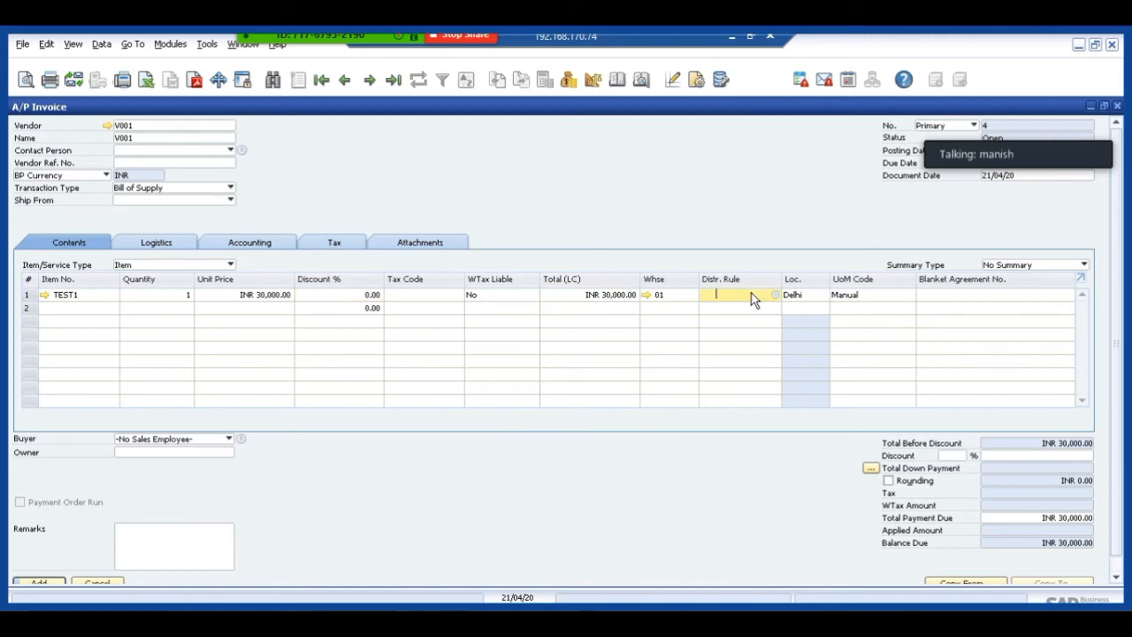
key(Tab)
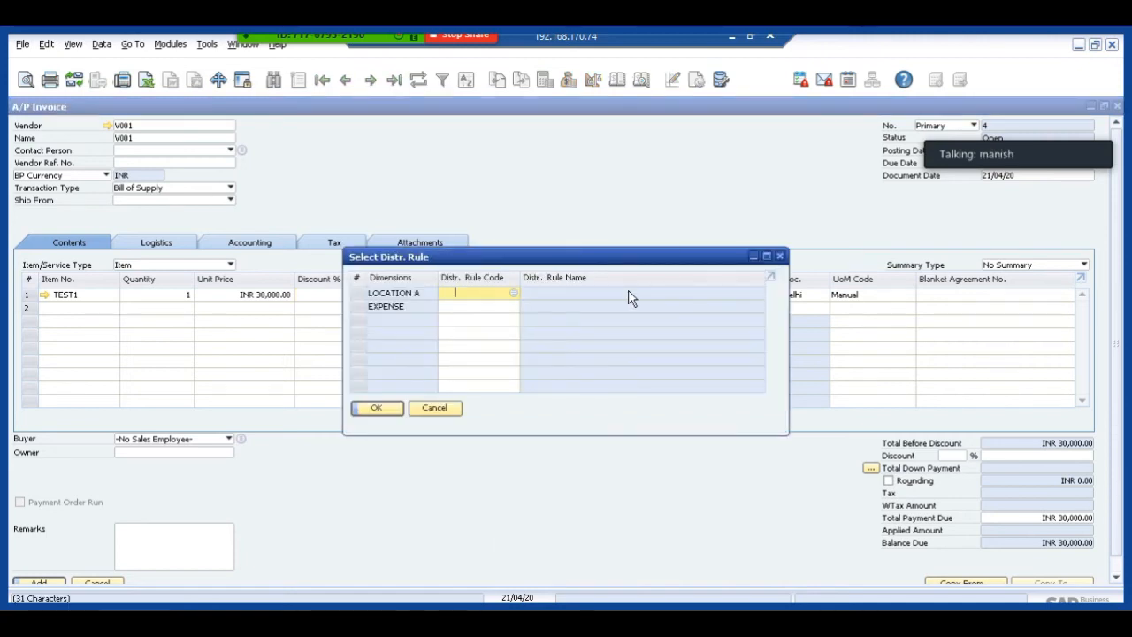
key(Tab)
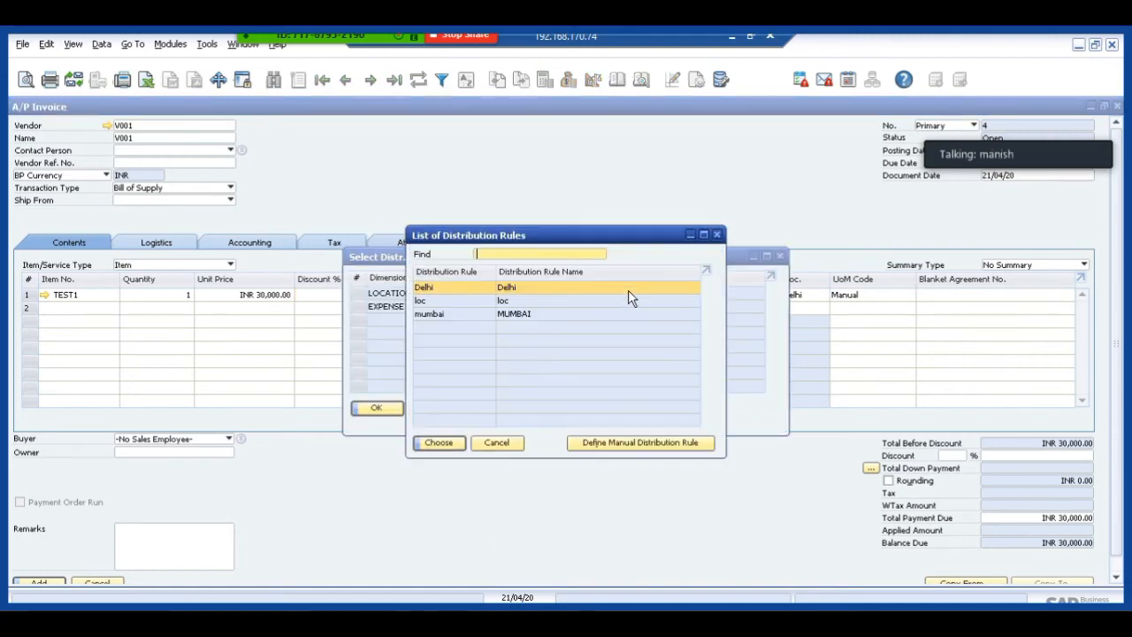
double_click(523, 291)
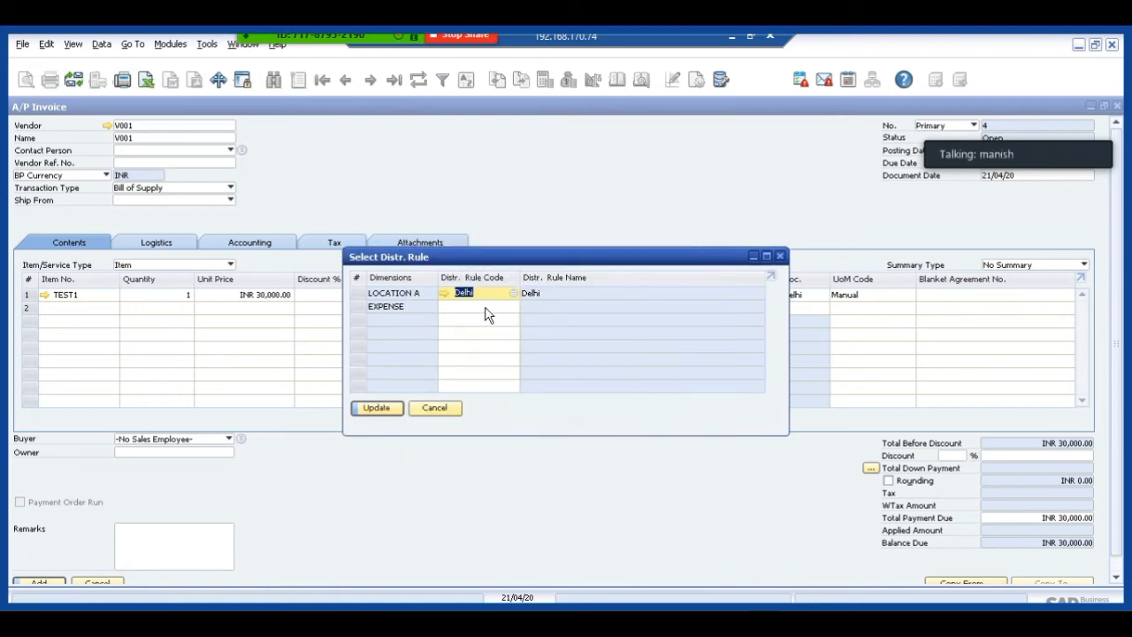
click(485, 307)
key(Tab)
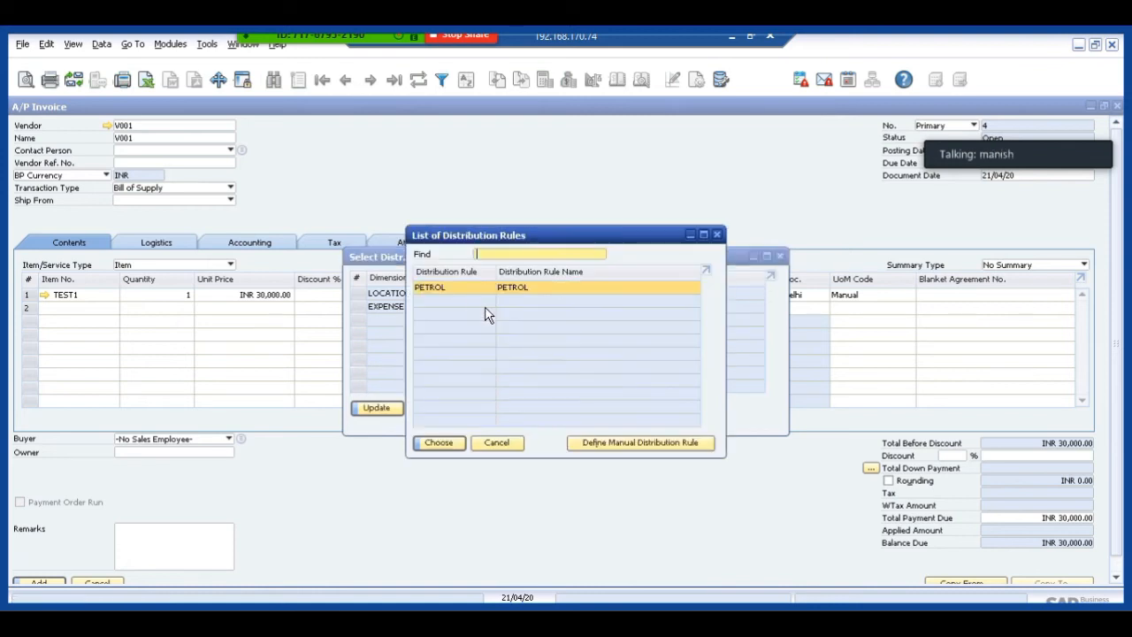
double_click(440, 290)
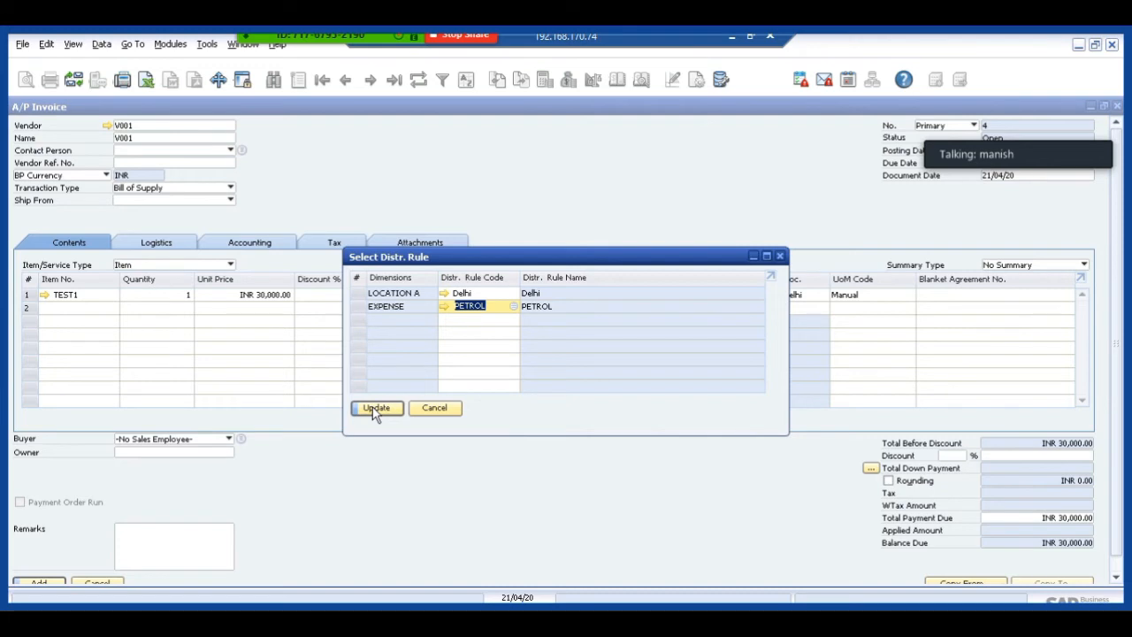
click(375, 410)
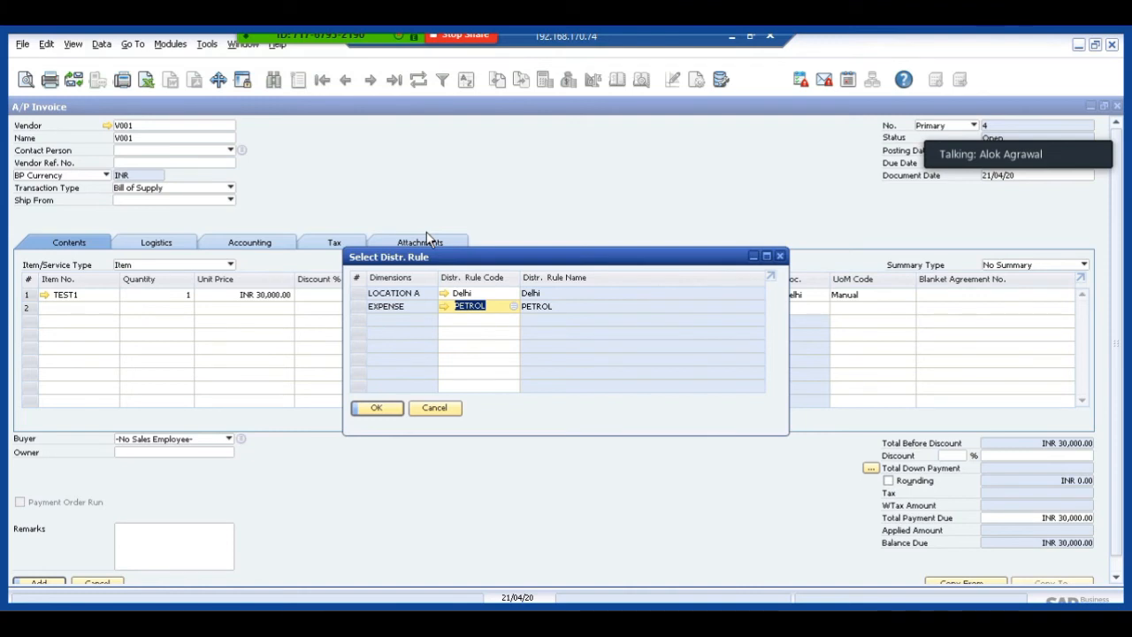
click(432, 410)
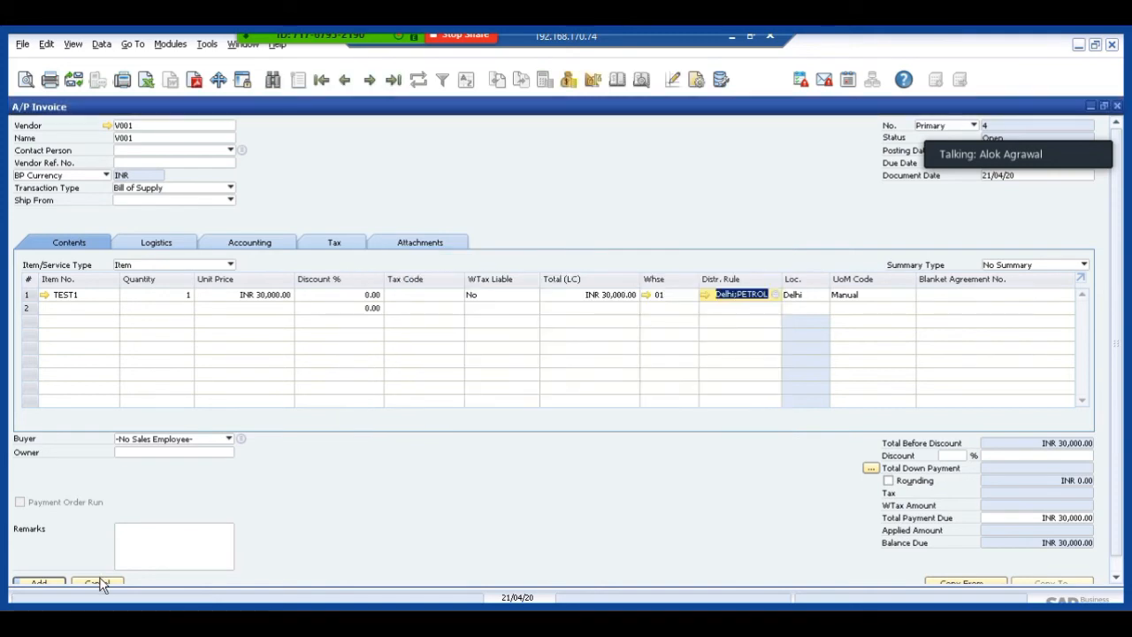
click(98, 582)
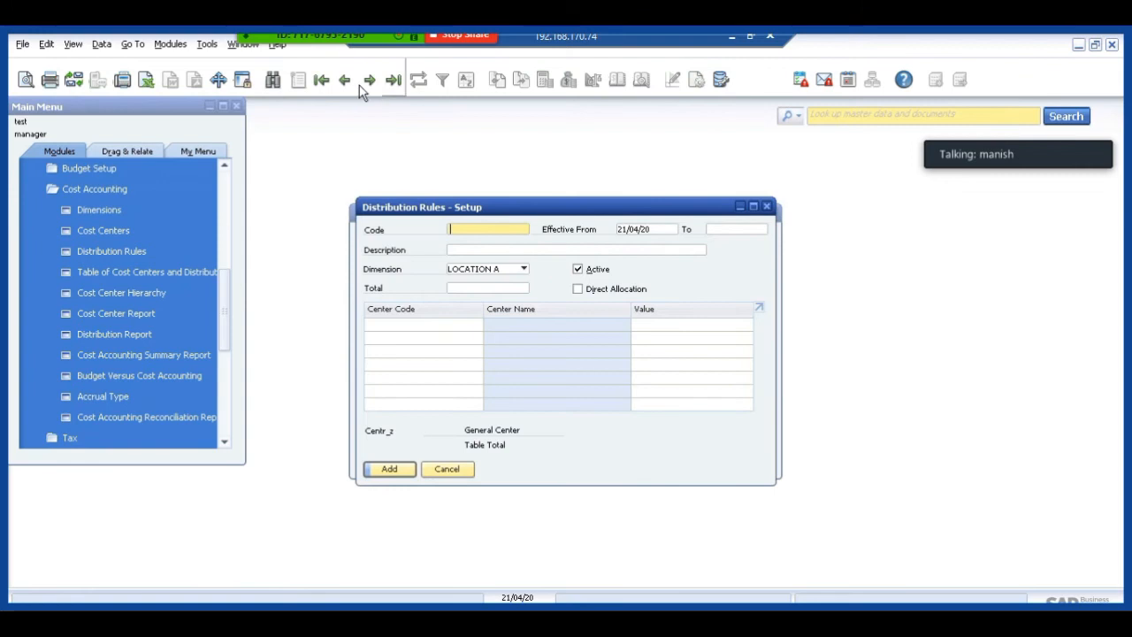
Review the saved mumbai and loc distribution rules for dimension LOCATION A in the cost accounting setup.
click(345, 80)
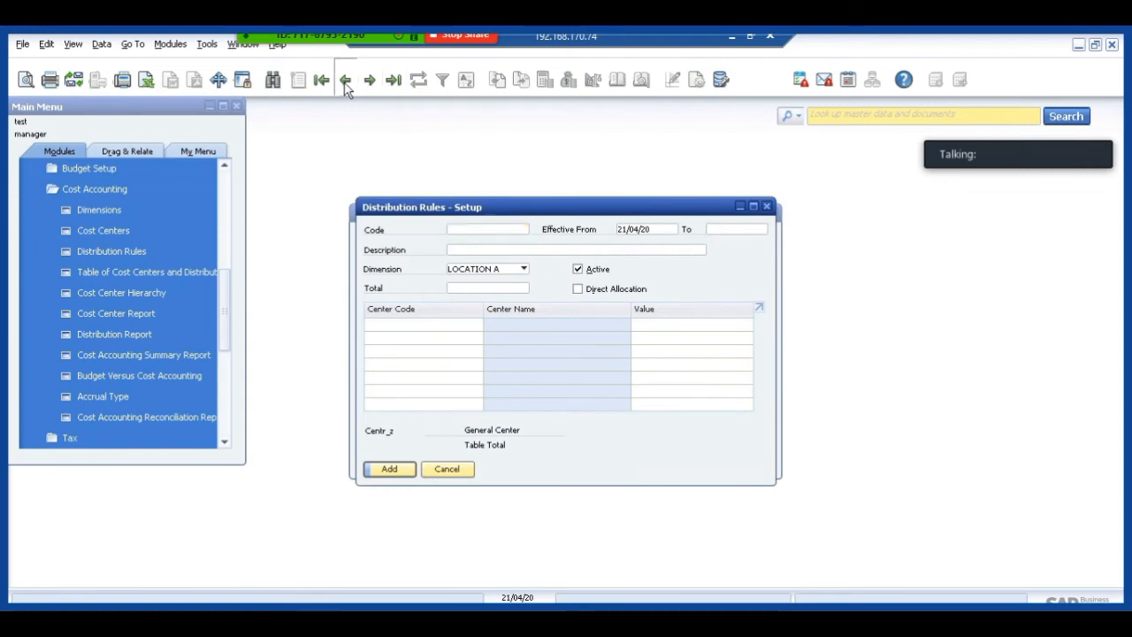
click(344, 80)
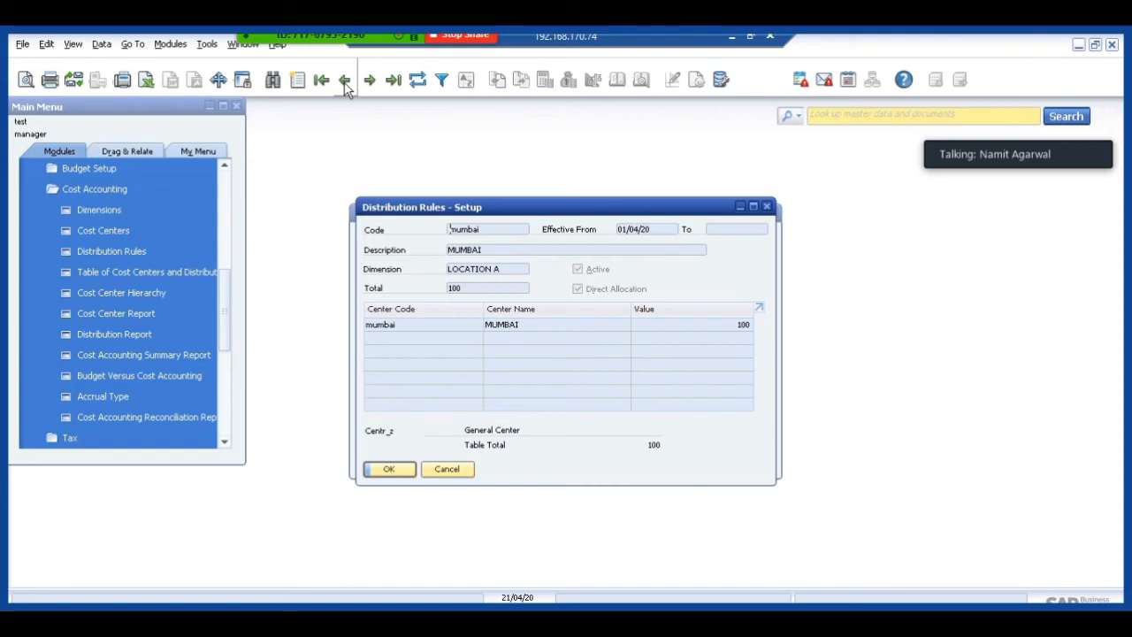
click(345, 82)
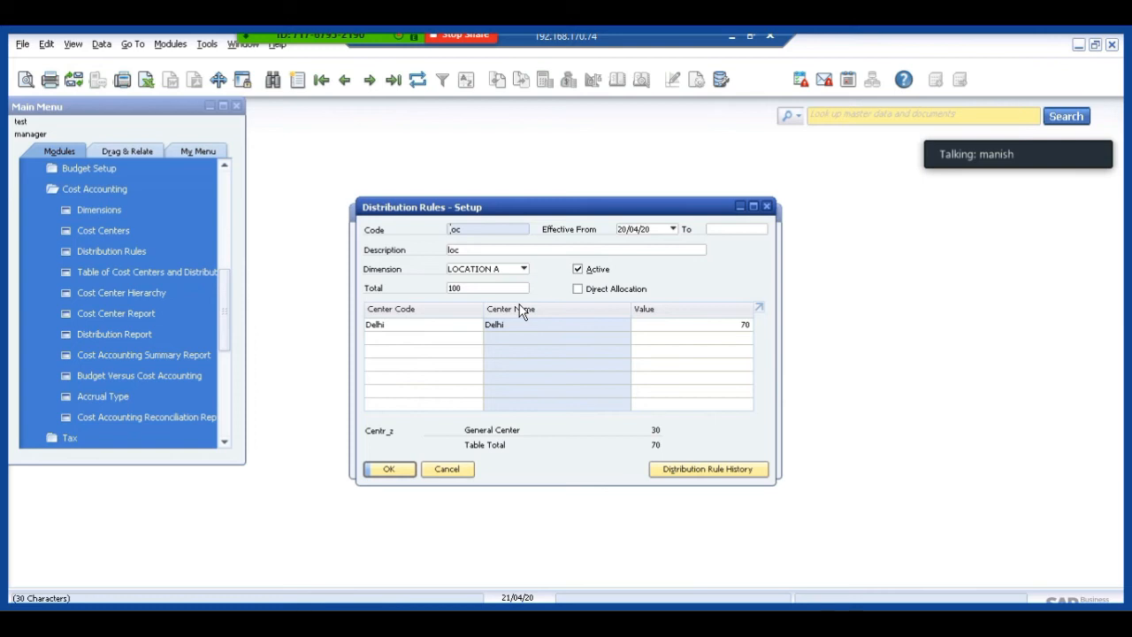
Try to assign the distribution rule loc2 for LOCATION A to the TEST1 line of the A/P invoice.
click(697, 332)
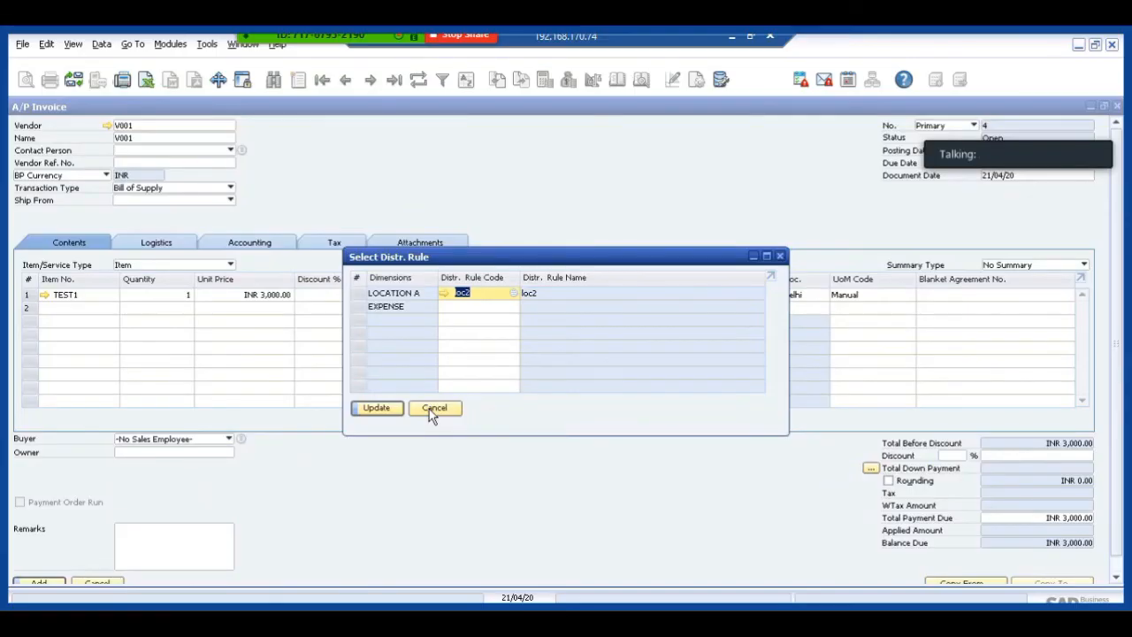
text(loc)
click(430, 409)
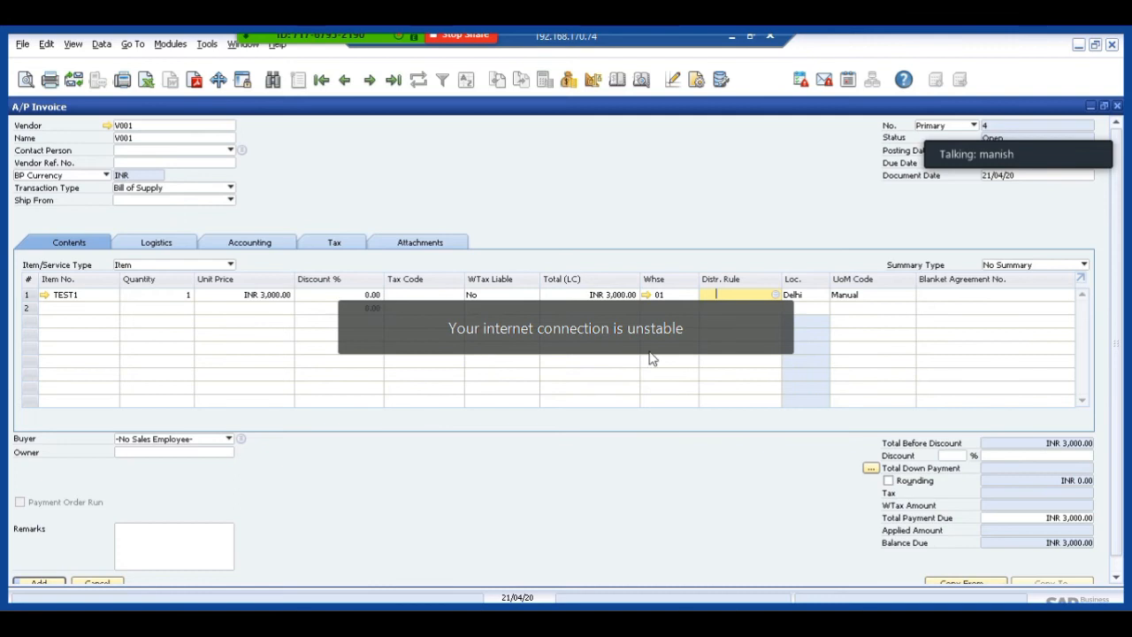
Discard the unsaved A/P invoice, review the previous invoice record for vendor V001, and close it.
click(350, 81)
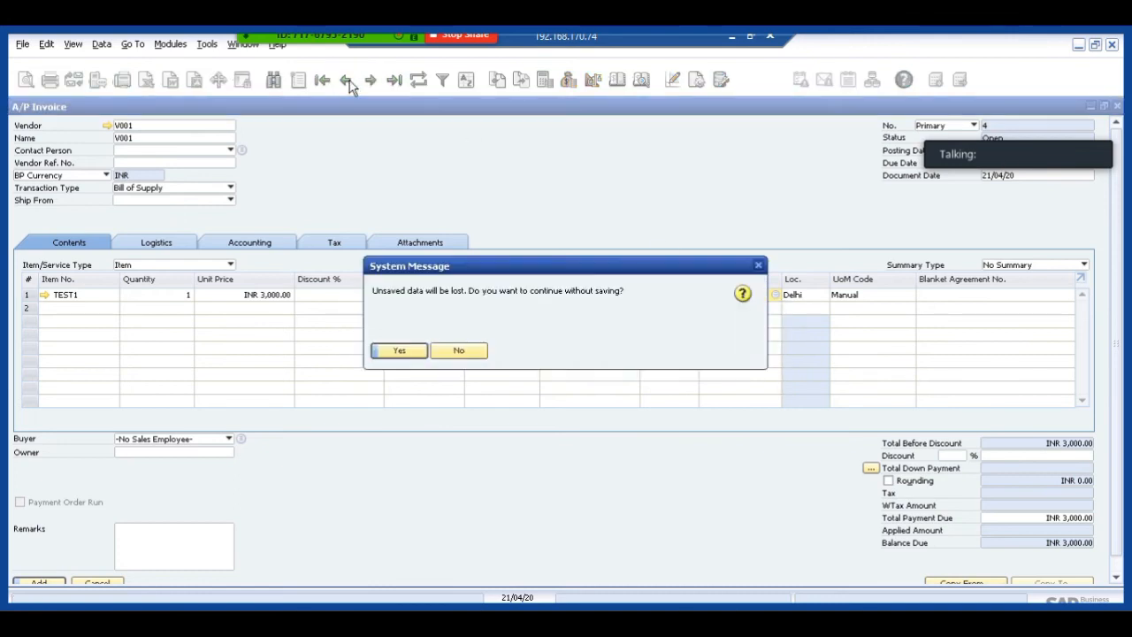
click(403, 354)
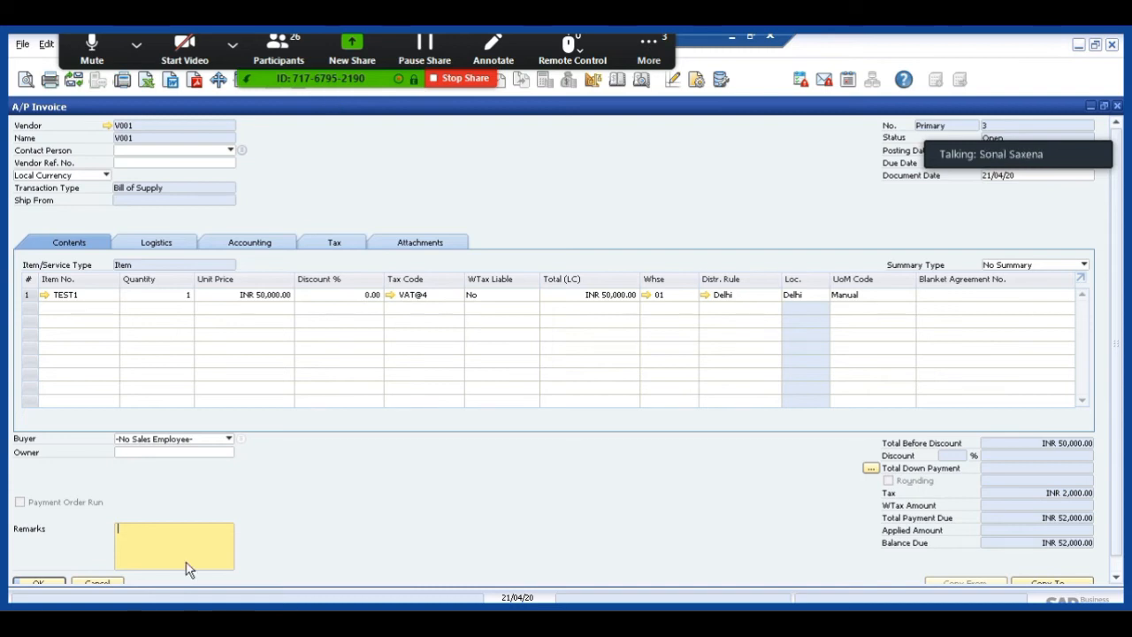
click(106, 583)
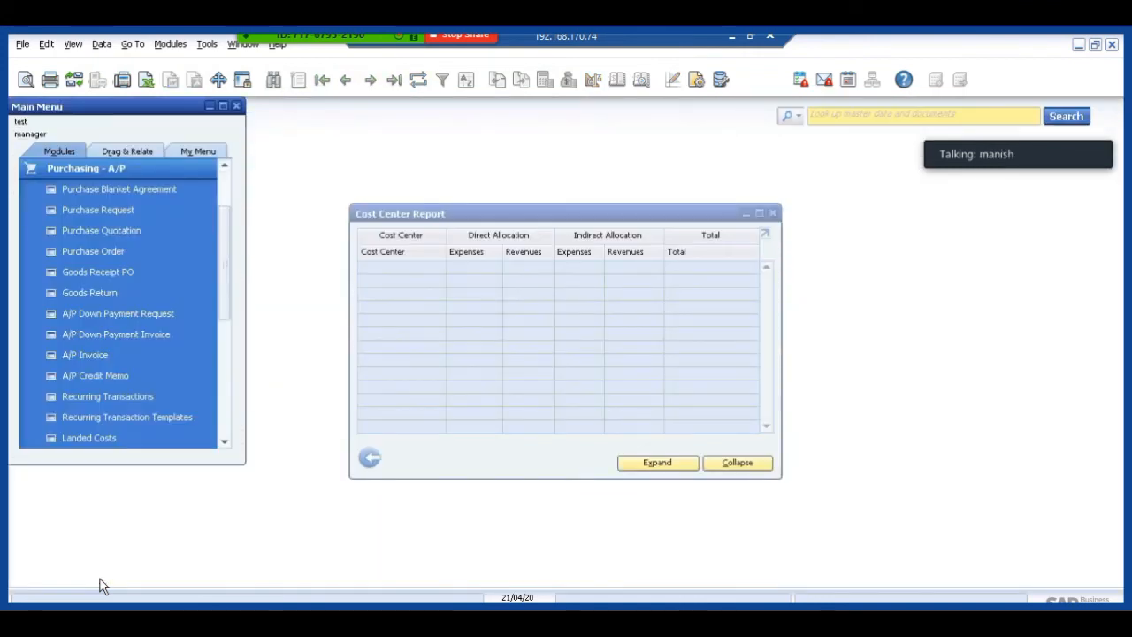
Close the cost center report together with its selection criteria.
click(371, 458)
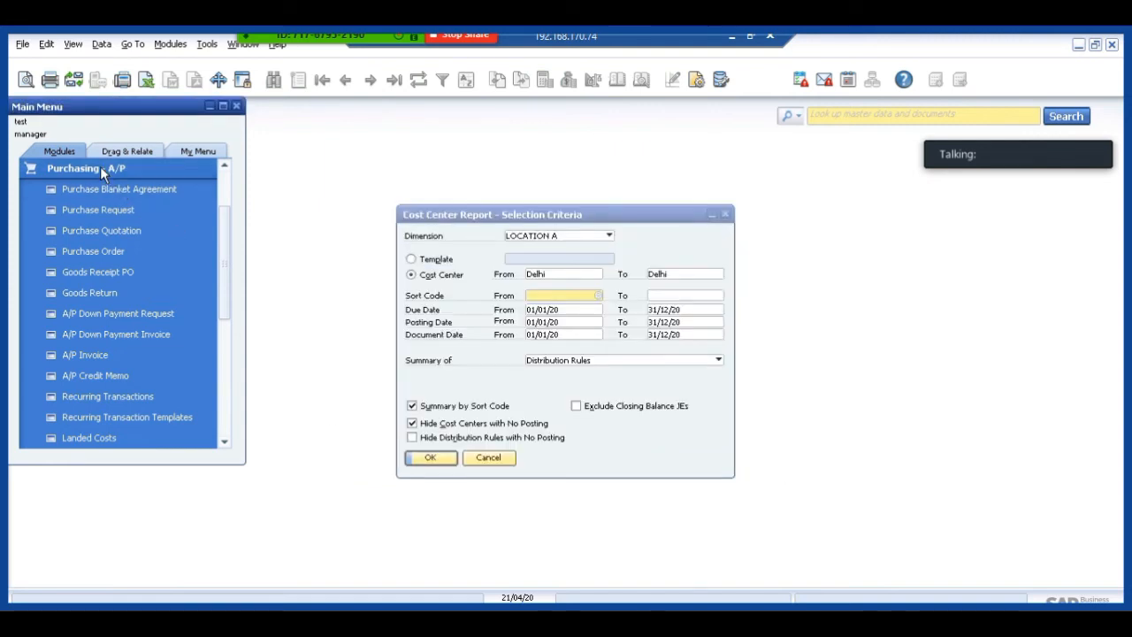
click(101, 169)
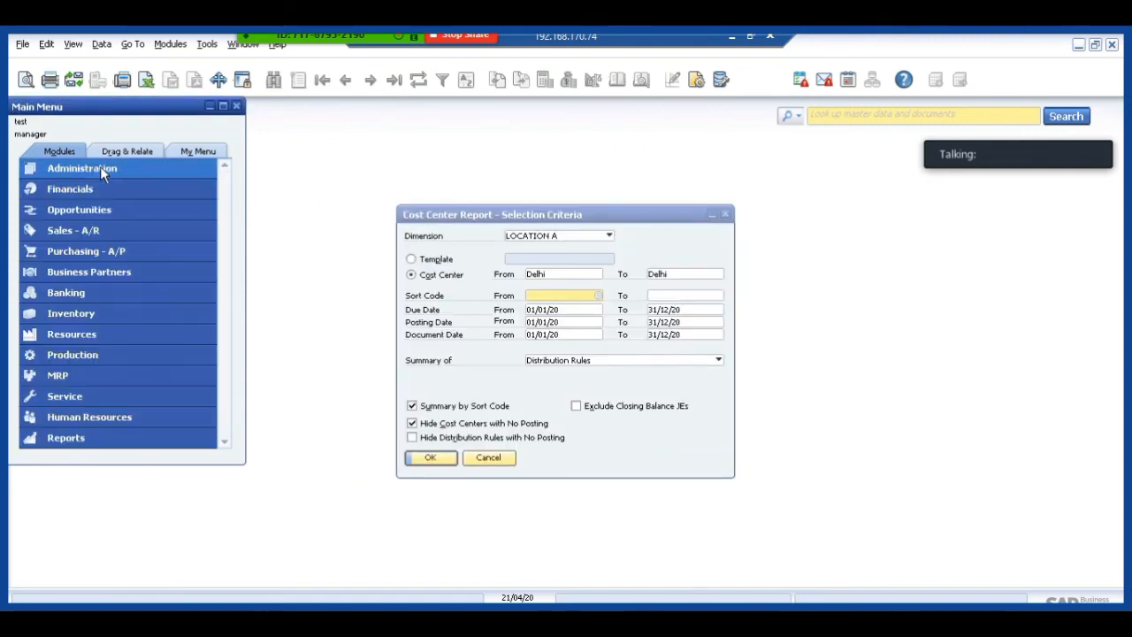
click(489, 460)
click(488, 458)
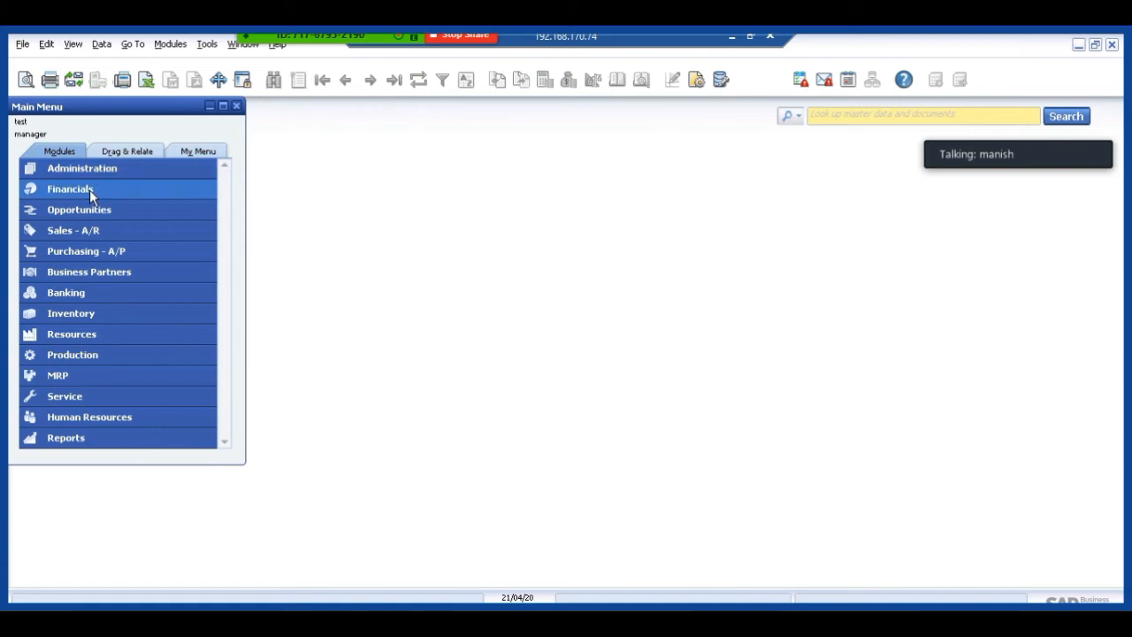
Look through the cost accounting functions and the other entries of the Financials module.
click(89, 189)
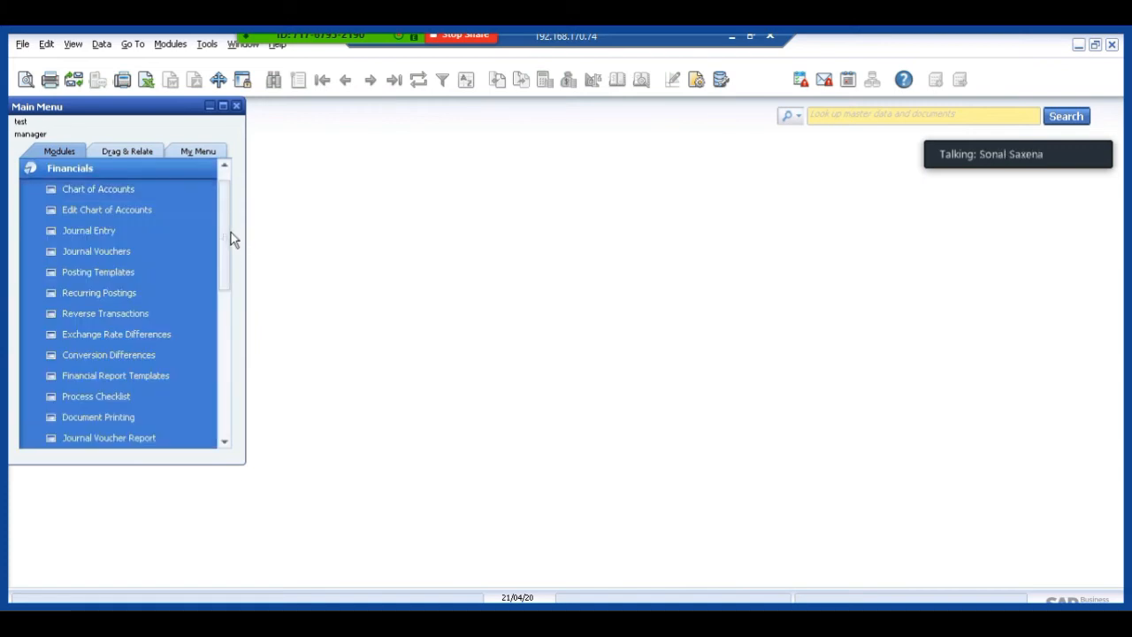
scroll(229, 271, down, 1)
scroll(228, 272, down, 1)
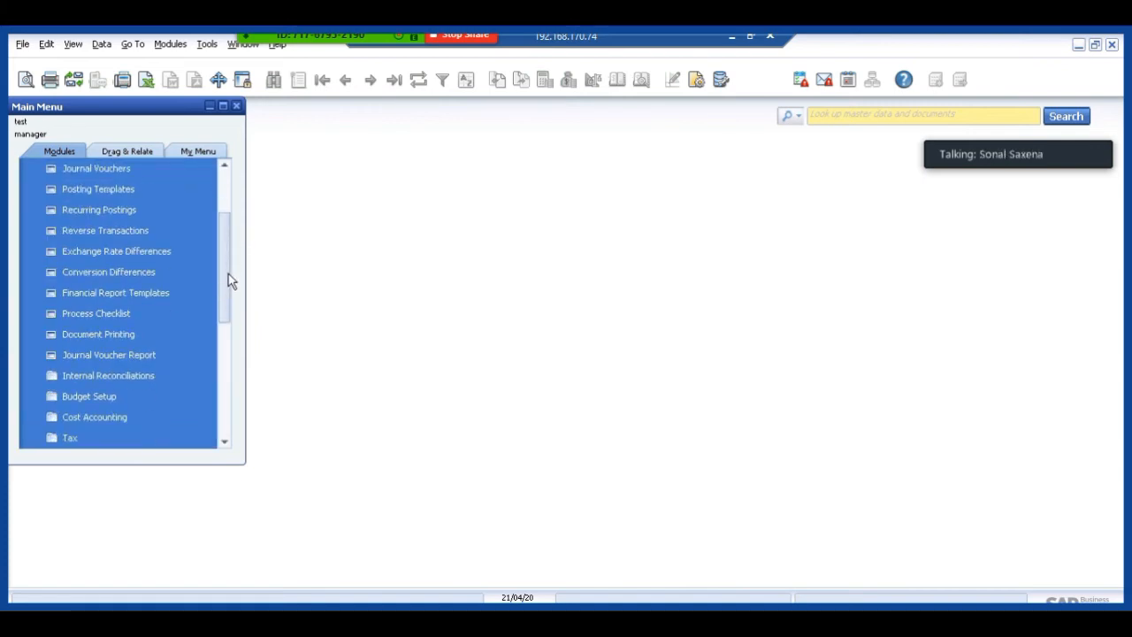
scroll(228, 274, down, 3)
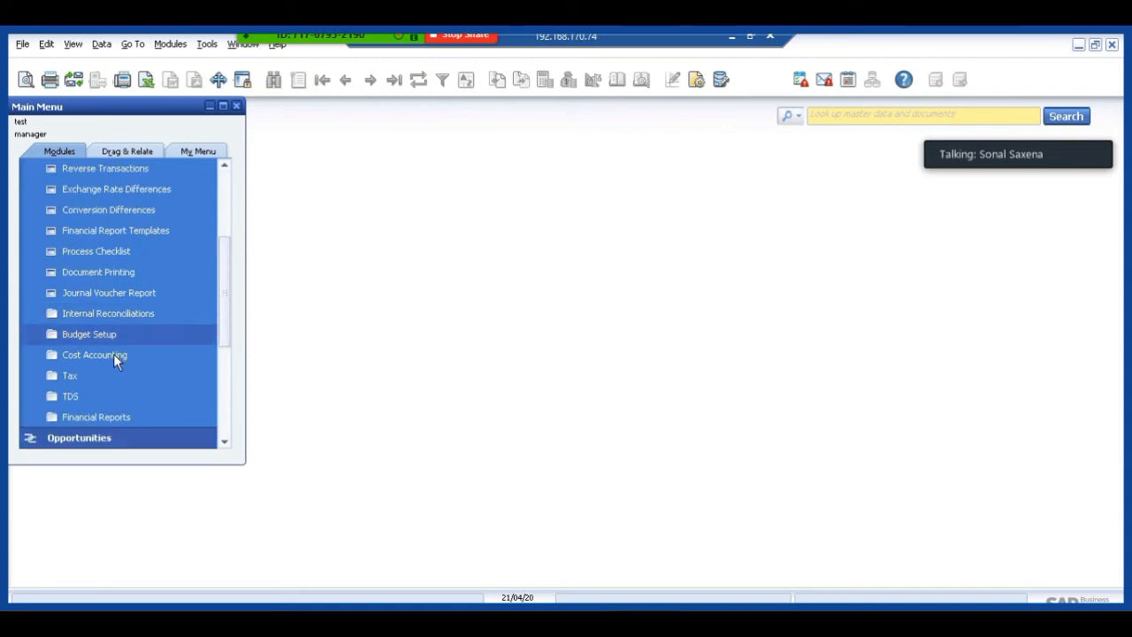
click(112, 355)
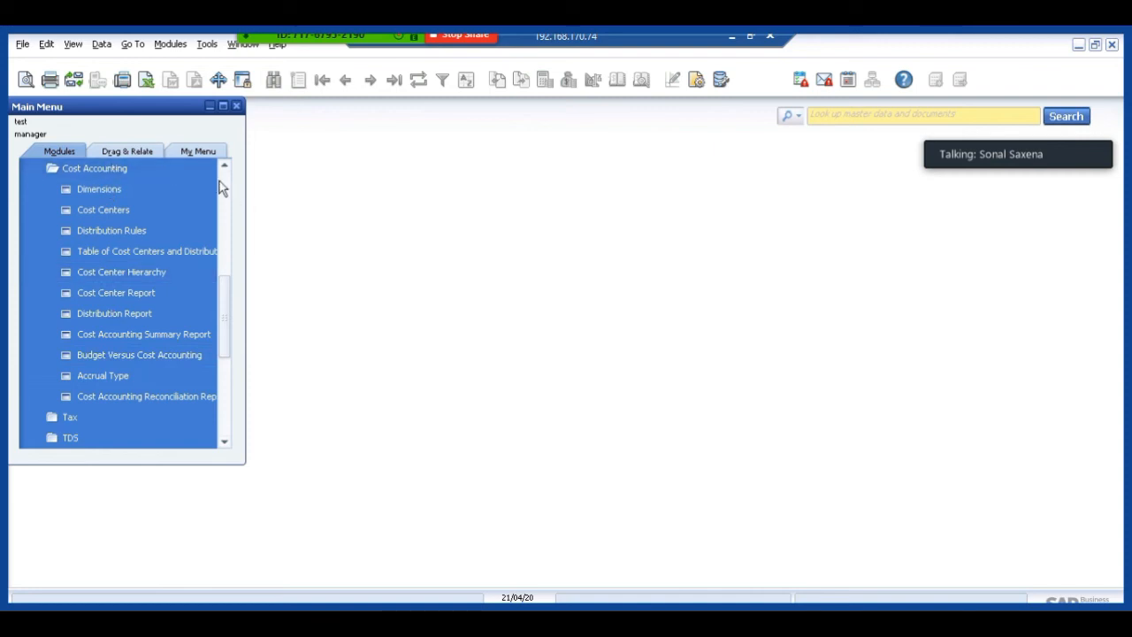
scroll(225, 188, up, 5)
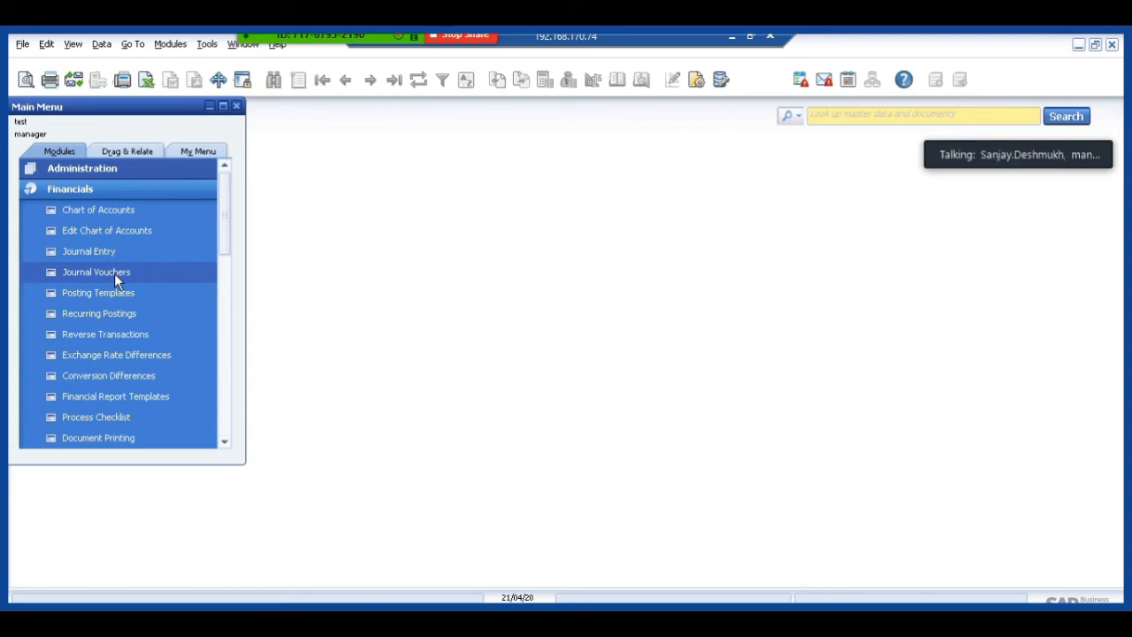
click(86, 195)
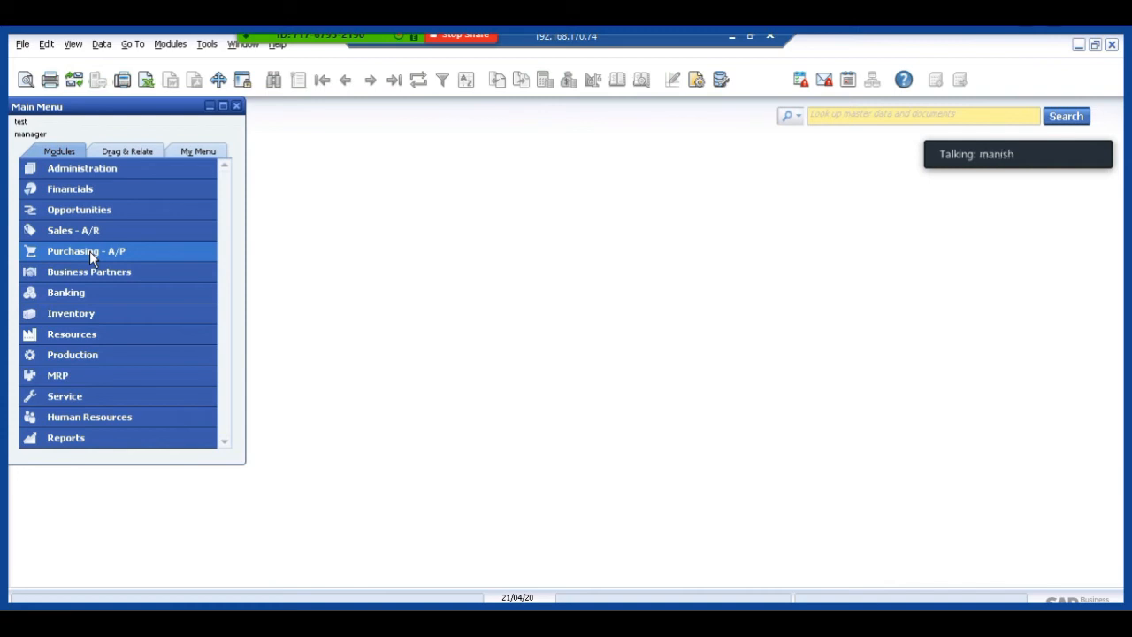
Open Journal Vouchers in Financials in a maximized window and start an entry in a new voucher.
click(68, 189)
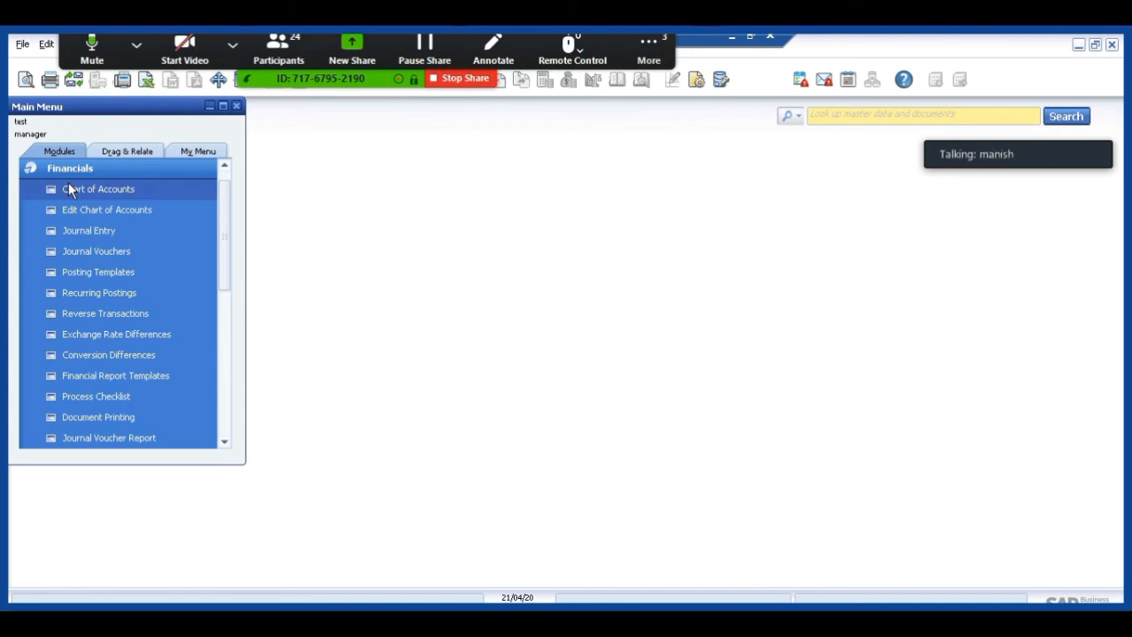
click(79, 250)
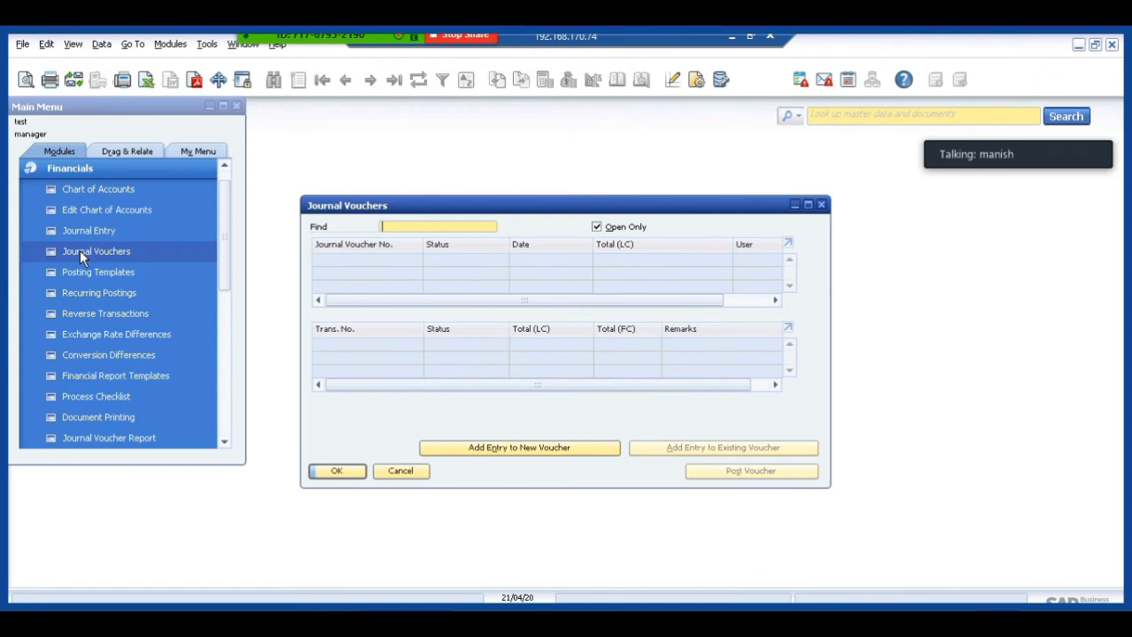
click(807, 205)
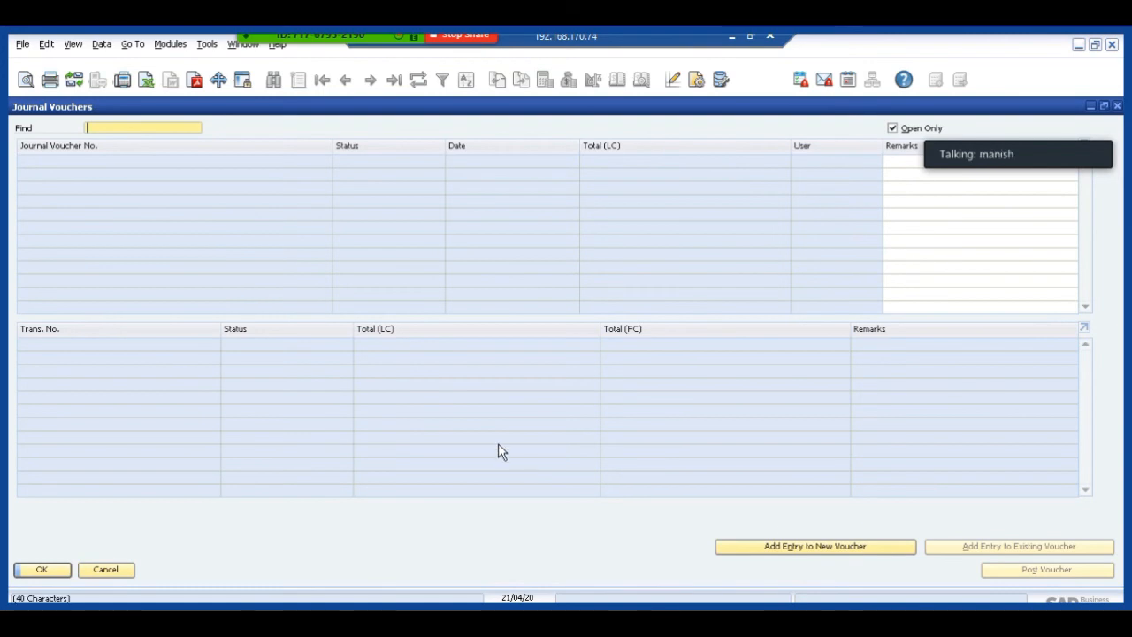
click(800, 546)
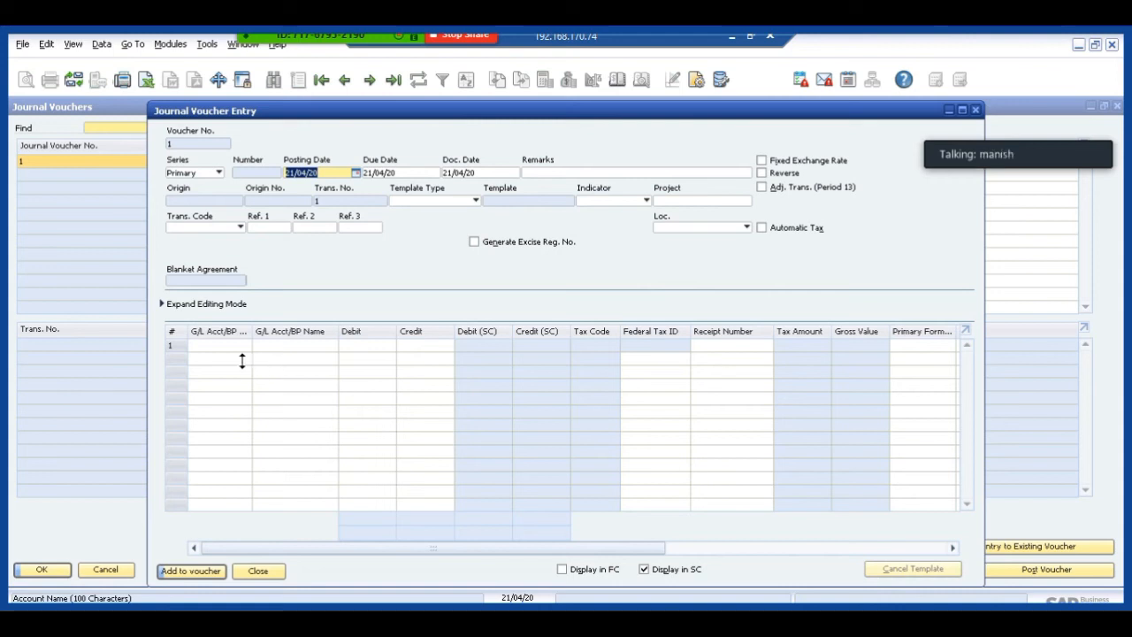
Enter account 101010 Capitalised Business Expansion Costs on line 1 and 103500 Amortisation - Goodwill on line 2.
click(213, 344)
key(Tab)
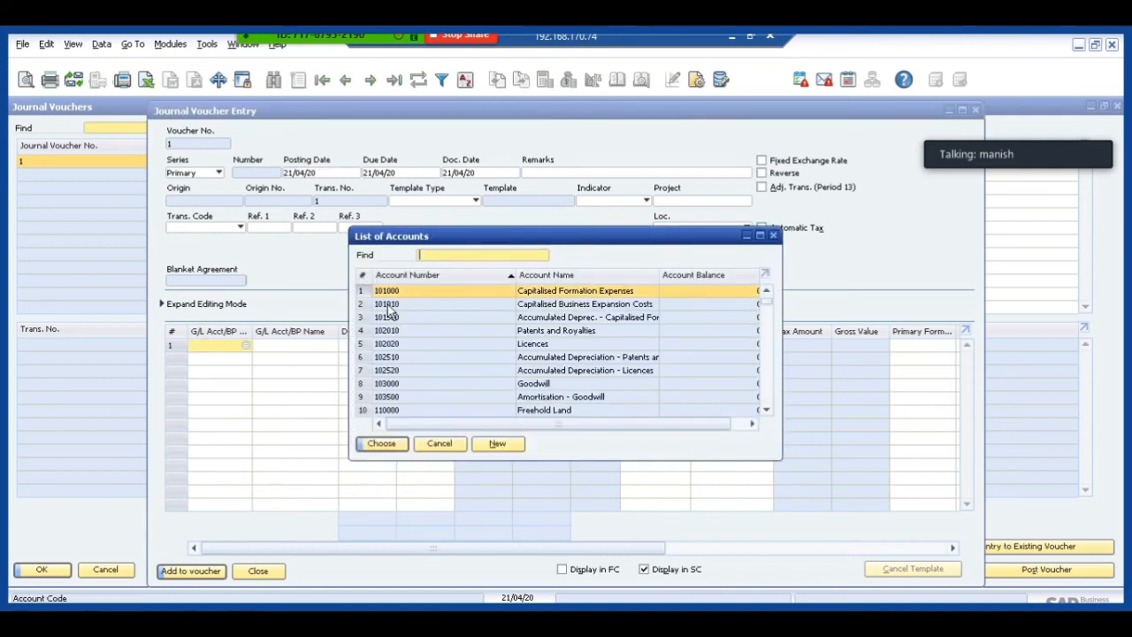
double_click(389, 309)
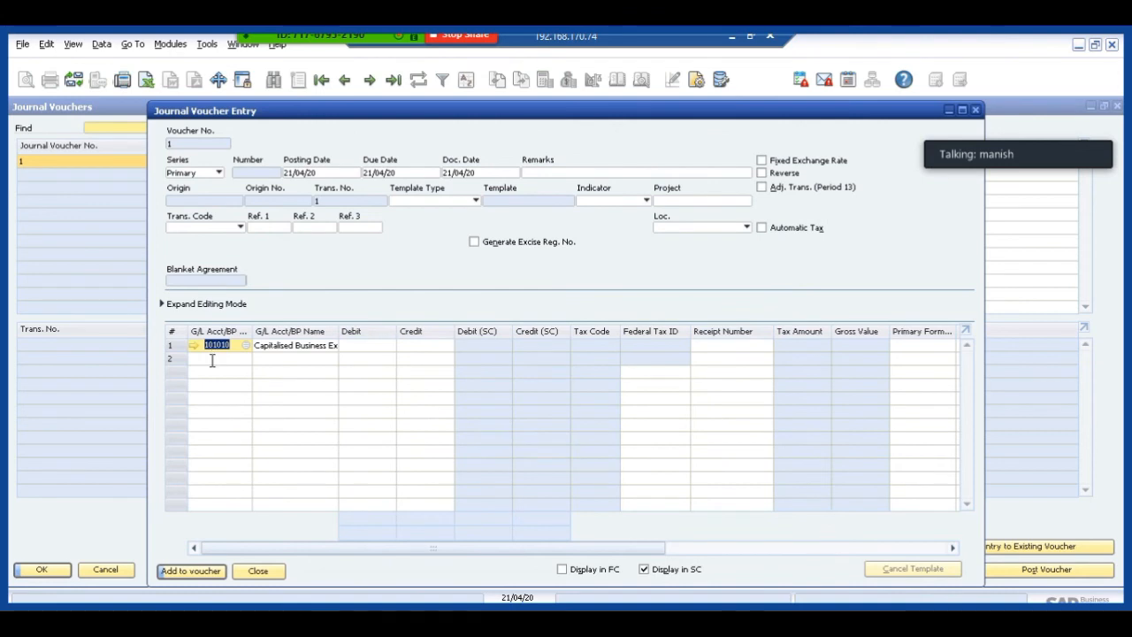
click(212, 361)
key(Tab)
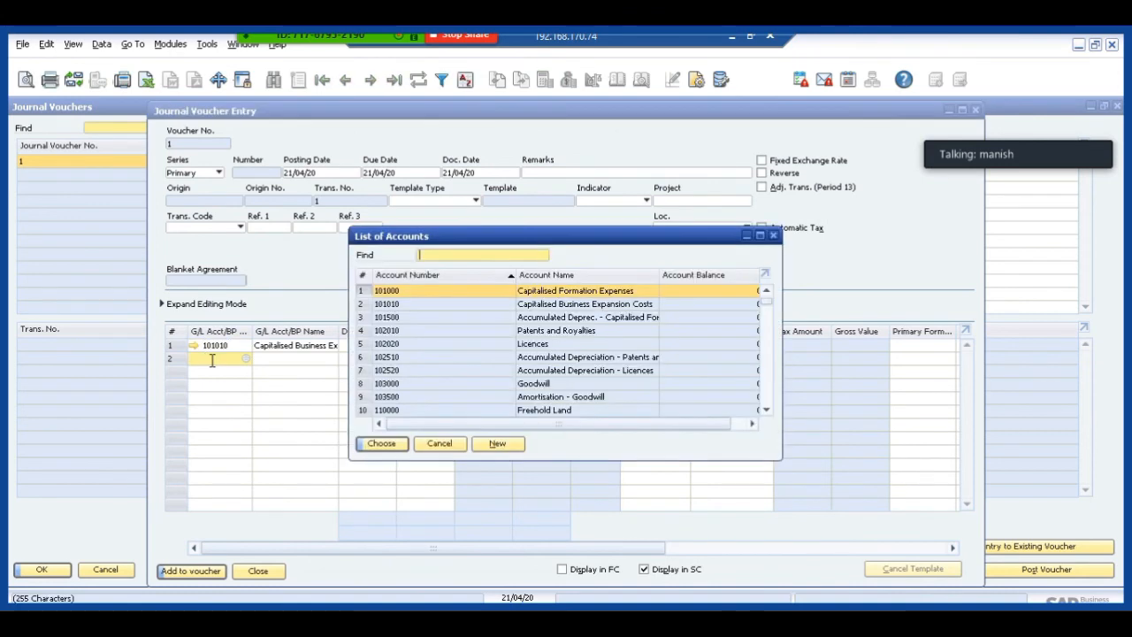
double_click(380, 396)
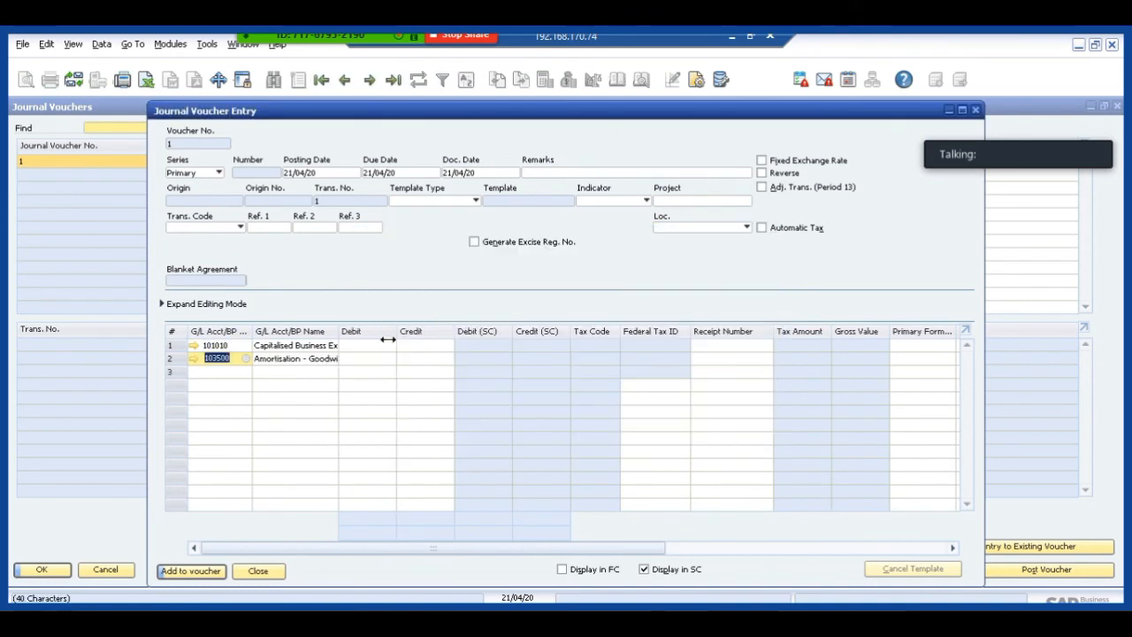
Debit INR 10,000 to account 101010 and credit INR 10,000 to account 103500 in the voucher entry.
click(383, 344)
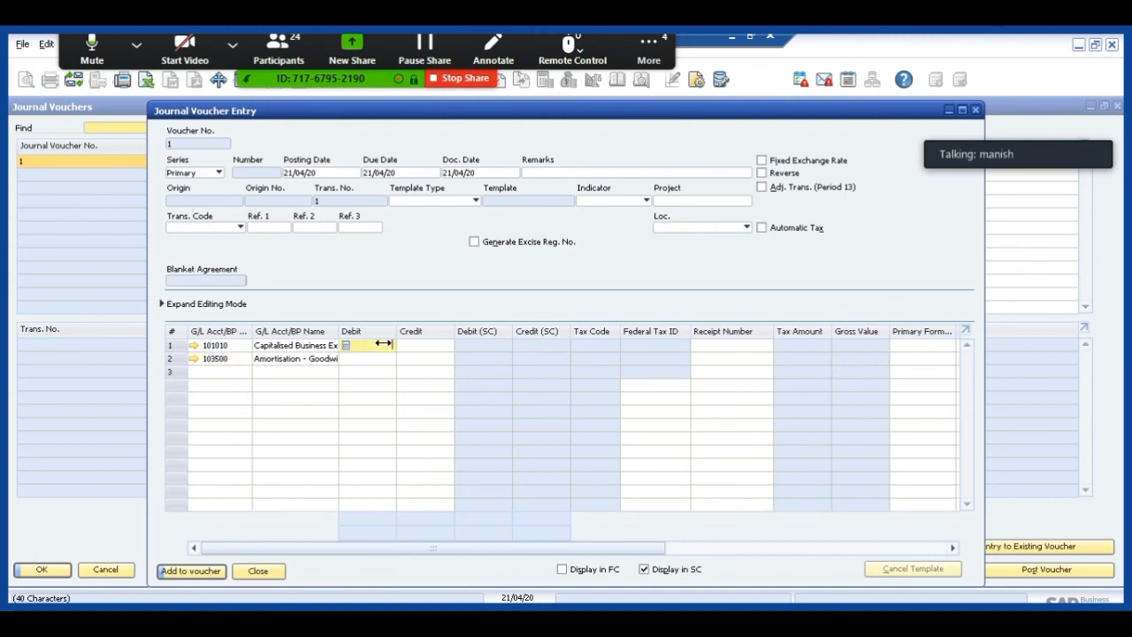
text(10000)
key(Tab)
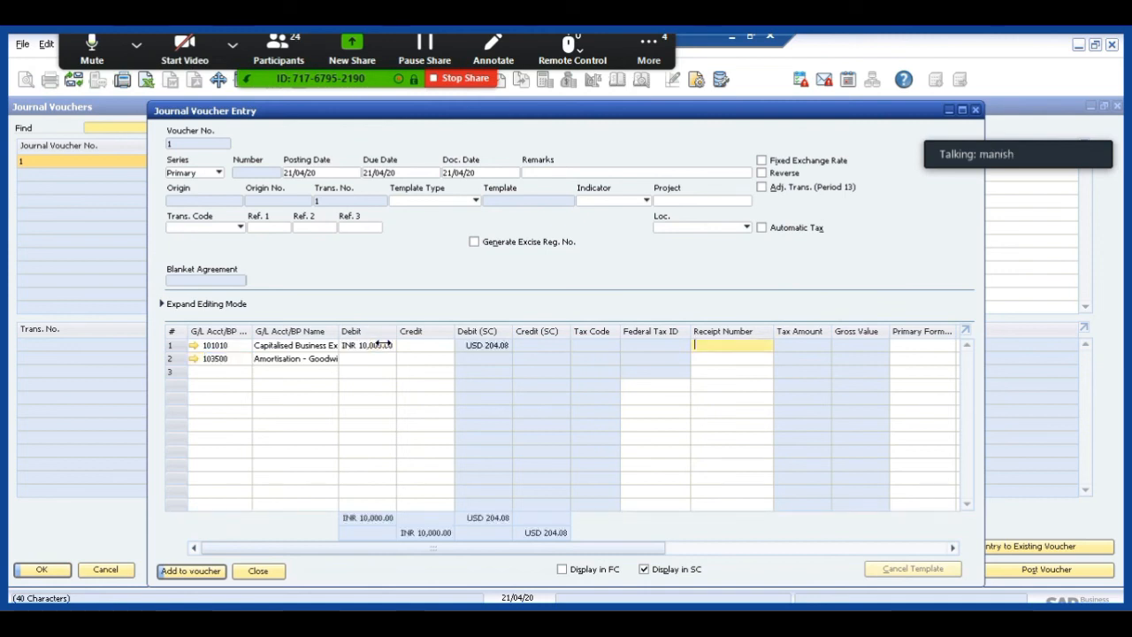
click(413, 361)
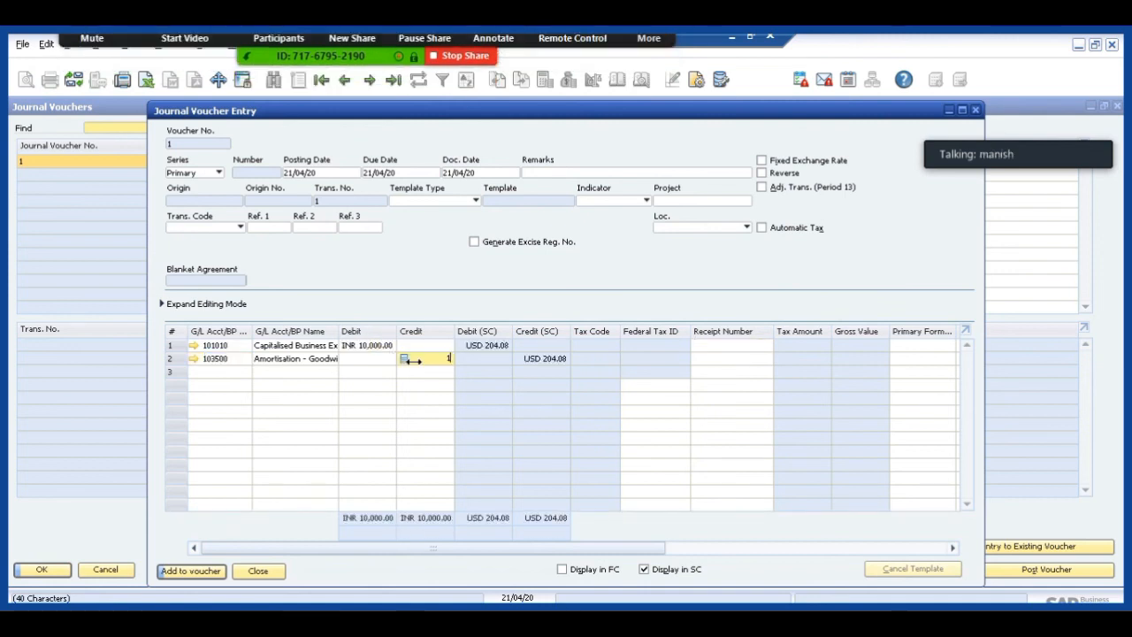
key(BackSpace)
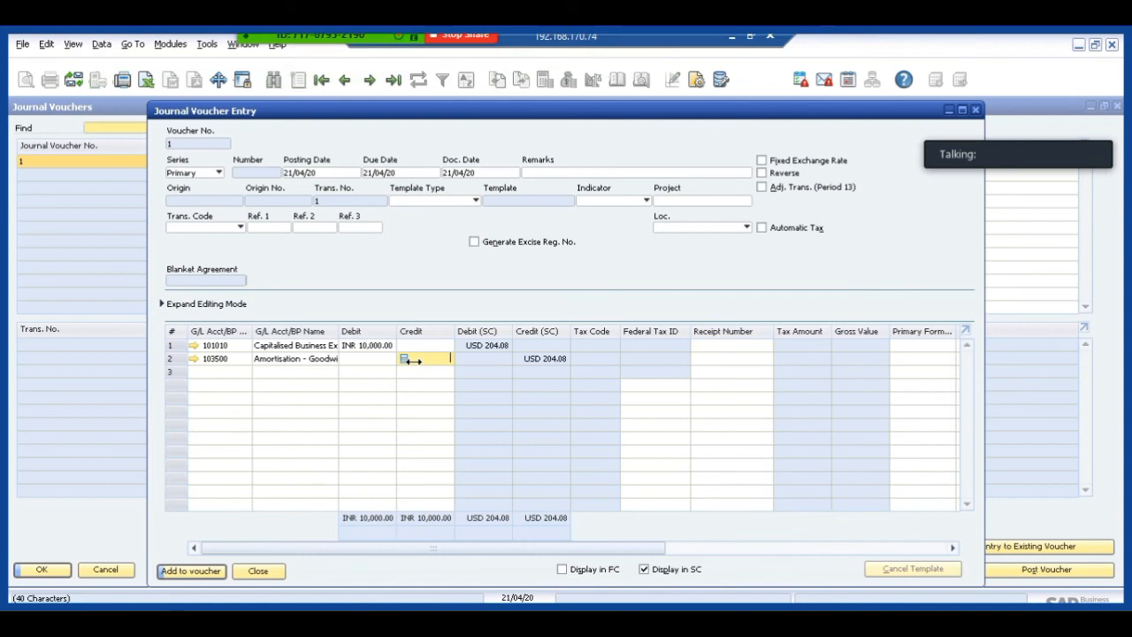
key(Tab)
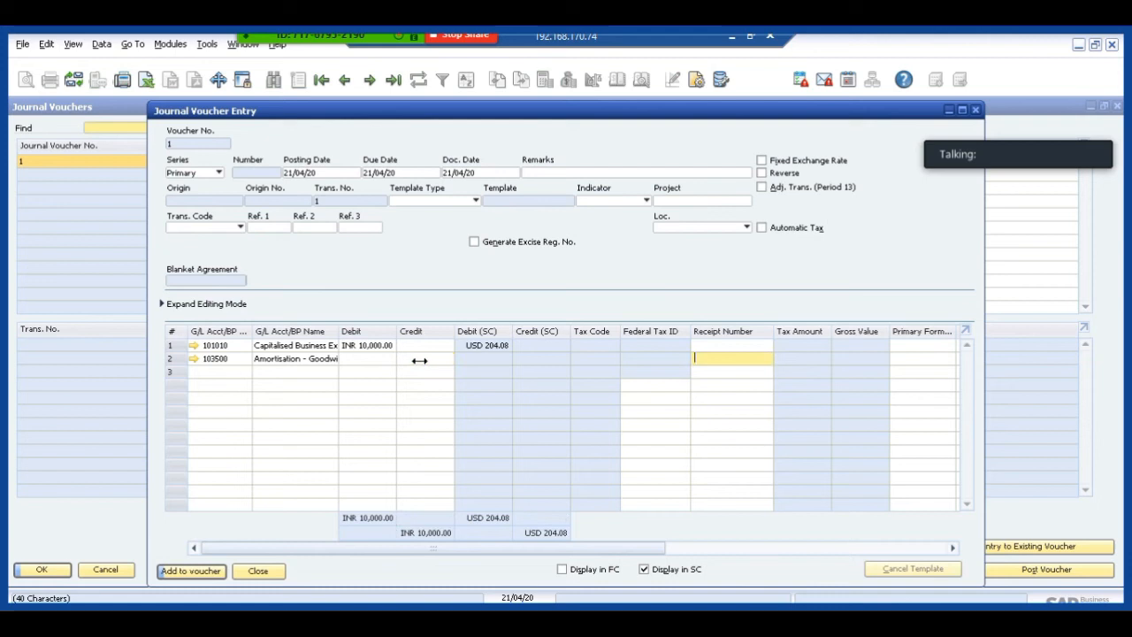
click(419, 359)
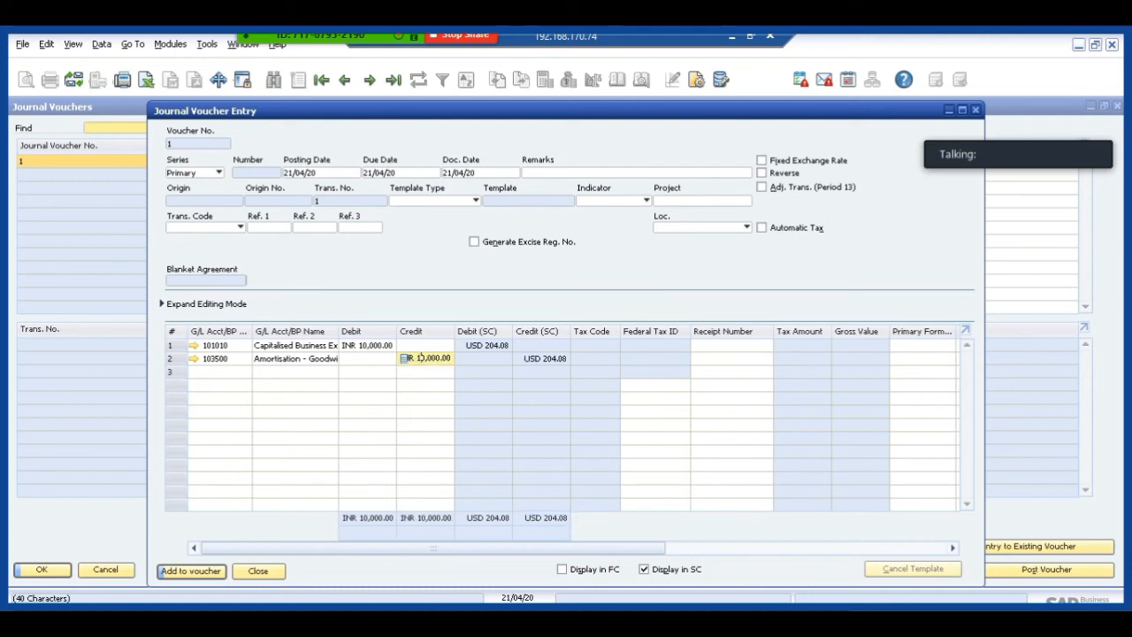
Add the entry to the voucher, close the entry form, and save the journal voucher.
click(191, 571)
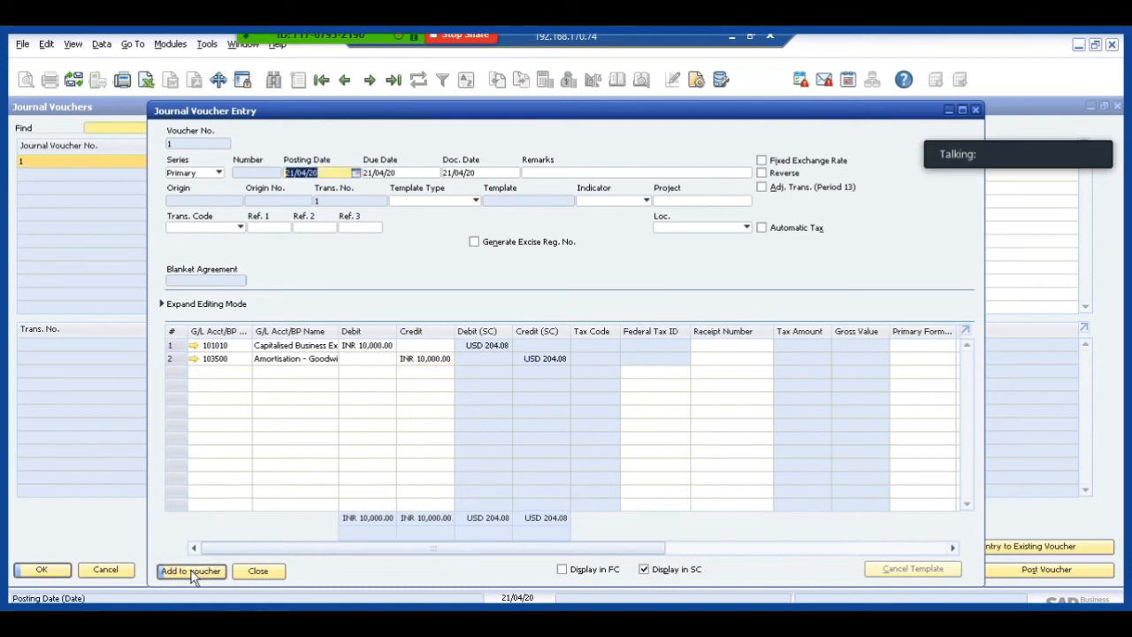
click(258, 572)
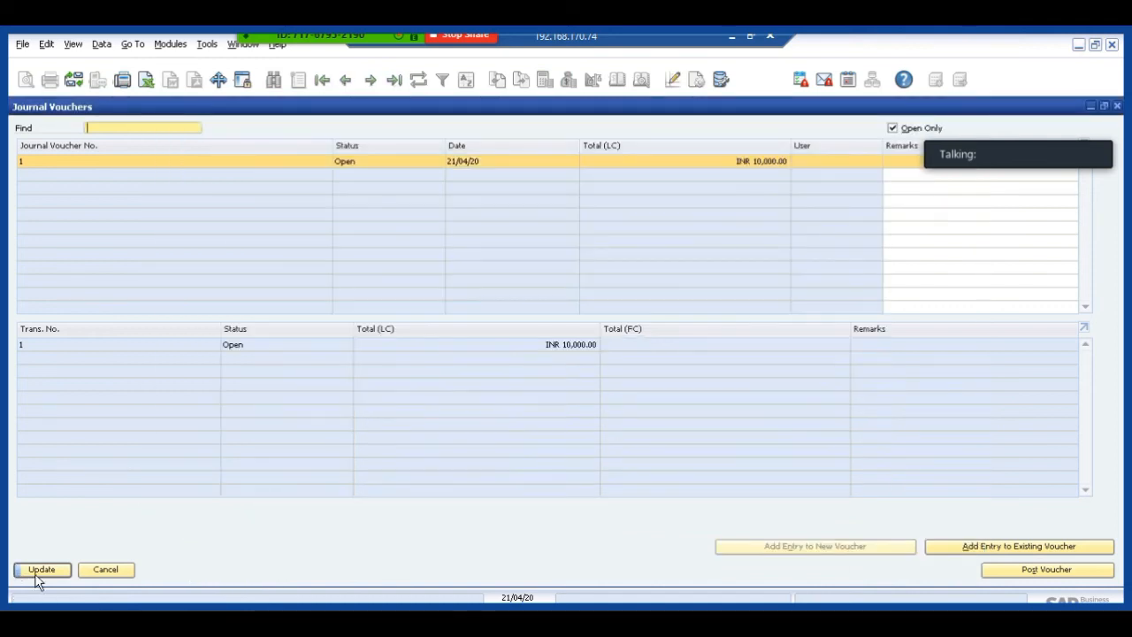
click(36, 573)
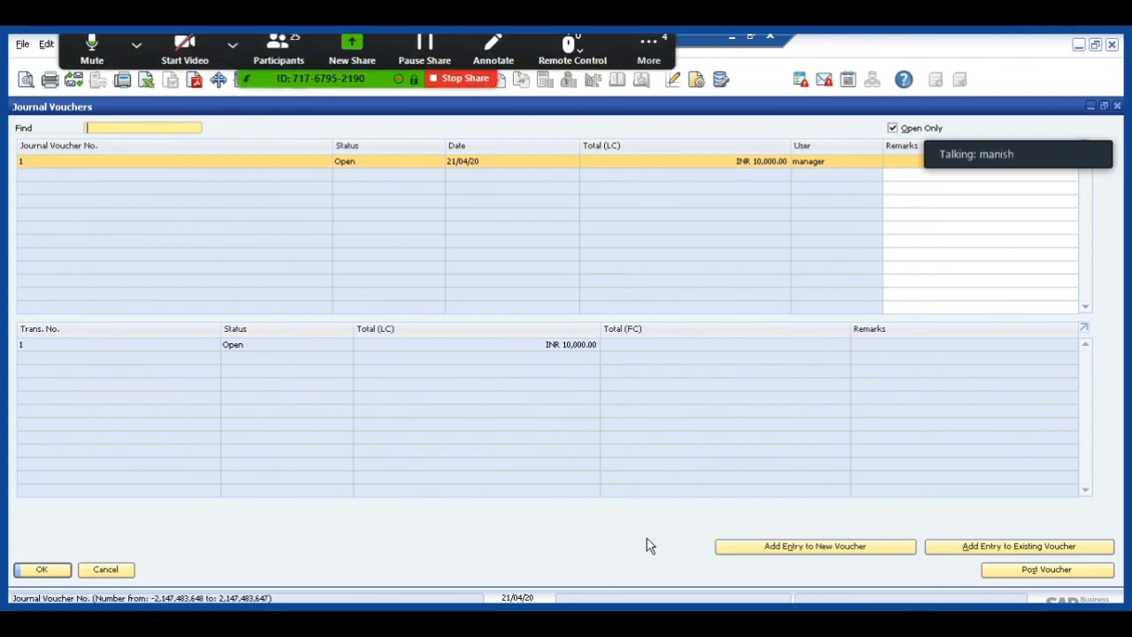
View the blank entry form for adding to existing journal voucher 1 and close it without adding an entry.
click(943, 548)
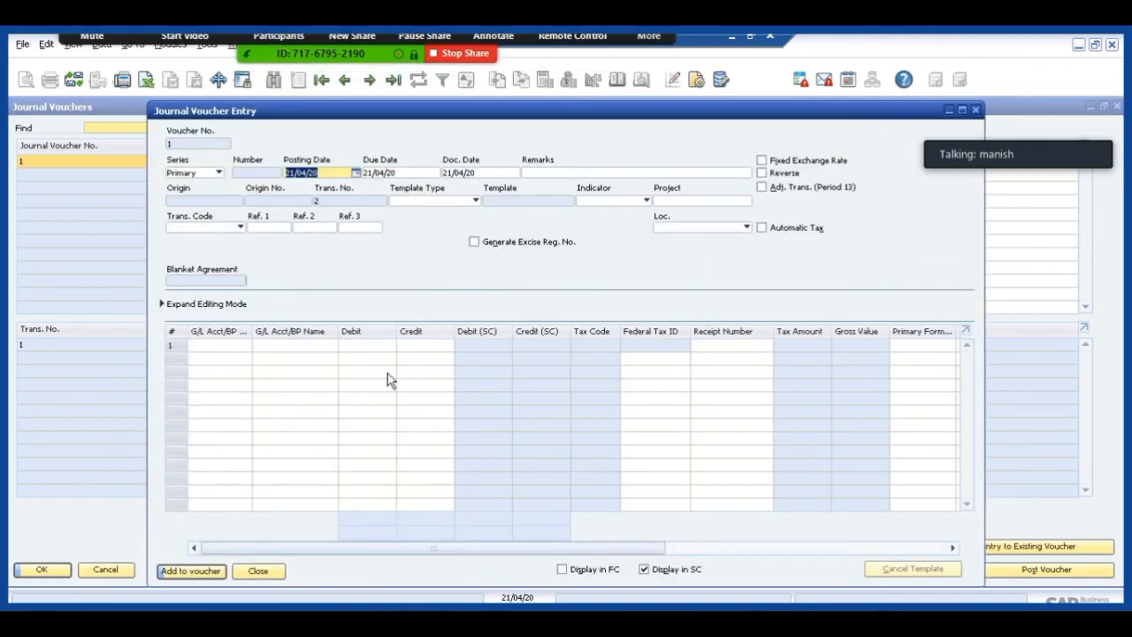
click(253, 573)
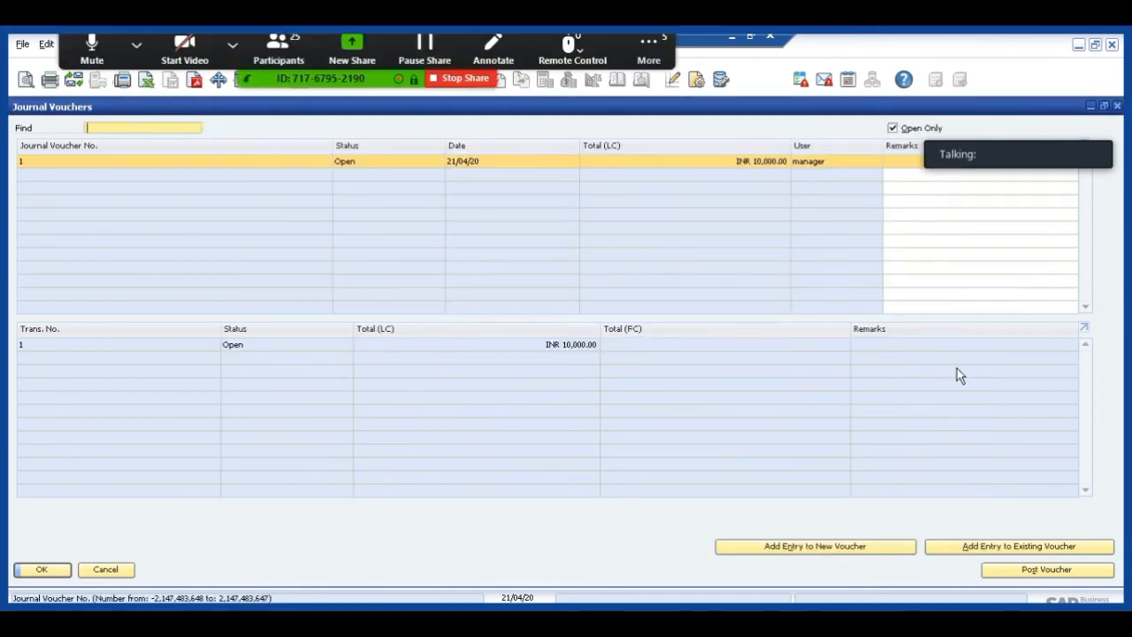
click(953, 544)
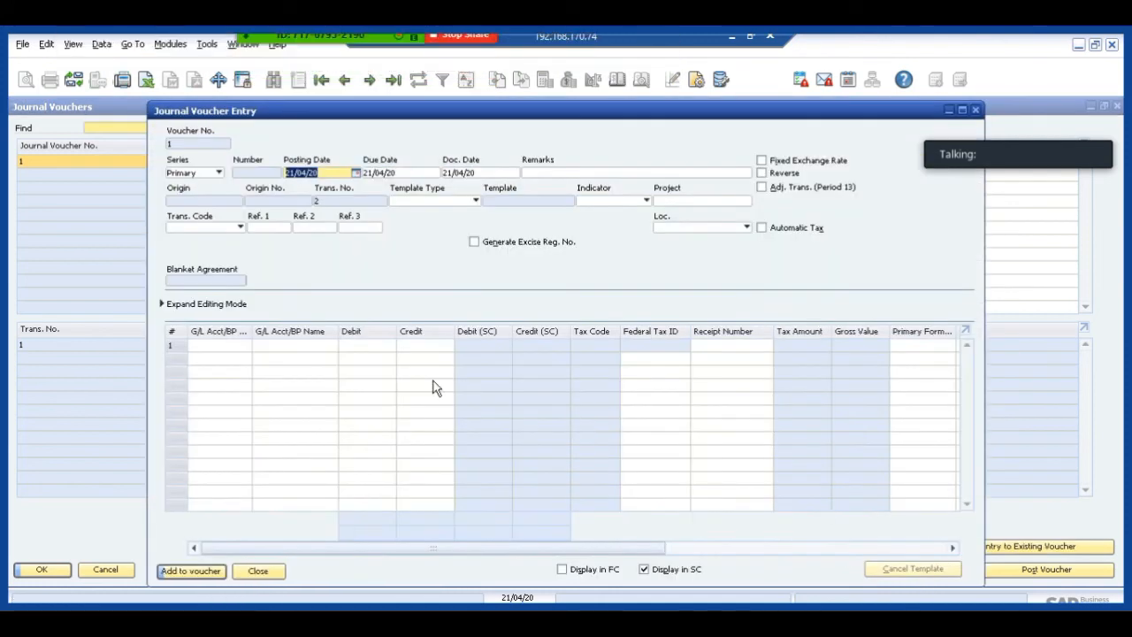
click(261, 570)
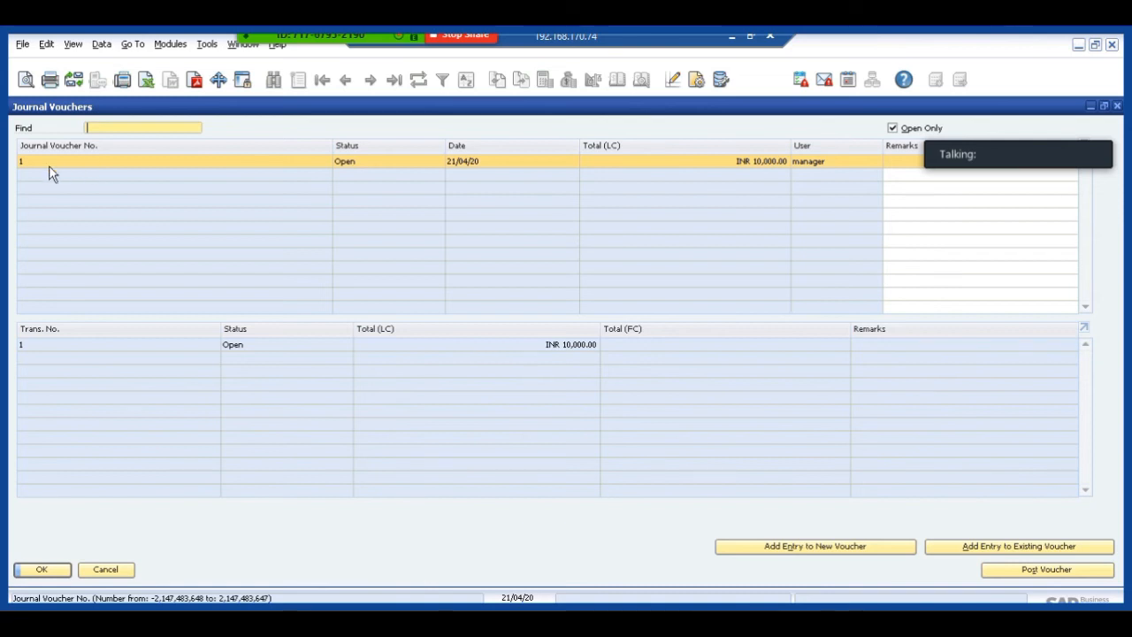
Review the saved entry in journal voucher 1, including the details of account 101010, and close it.
double_click(35, 347)
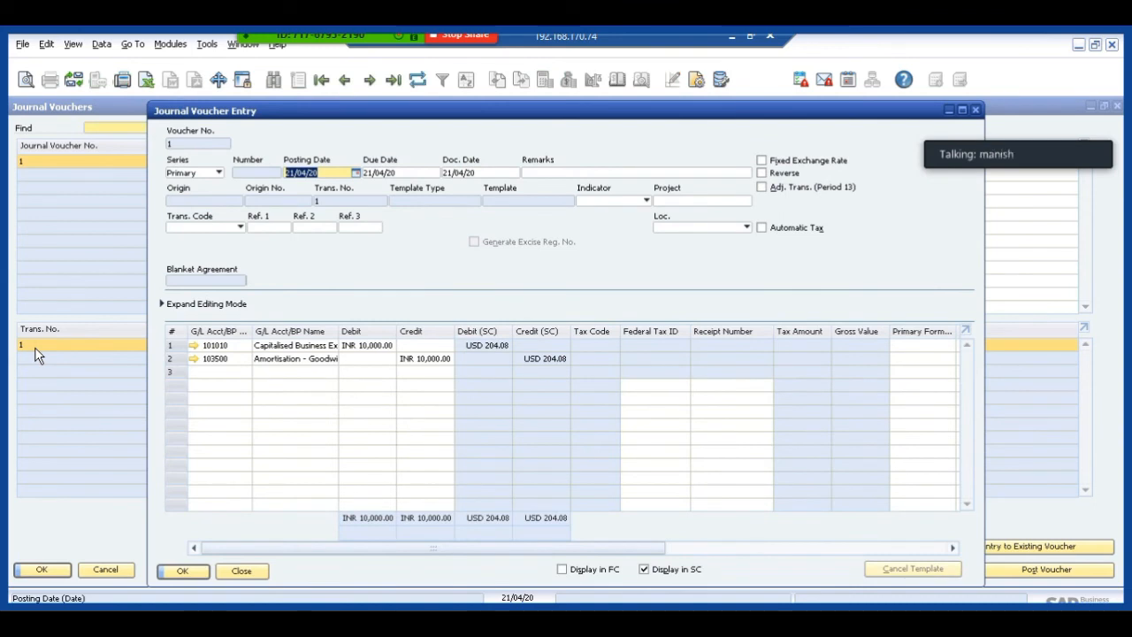
click(195, 347)
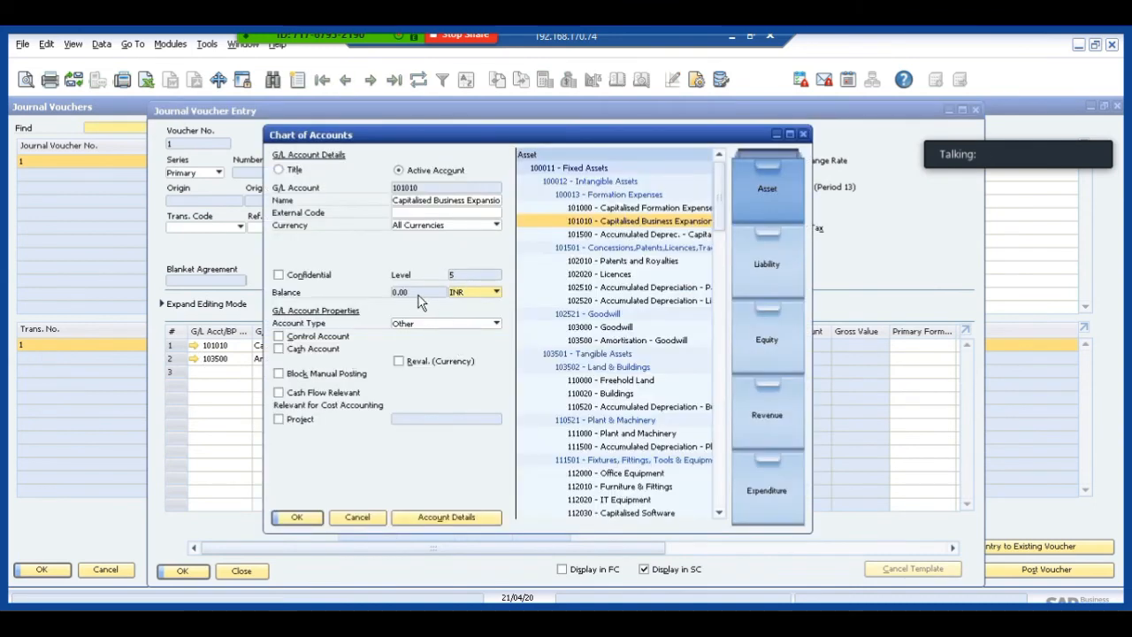
click(357, 517)
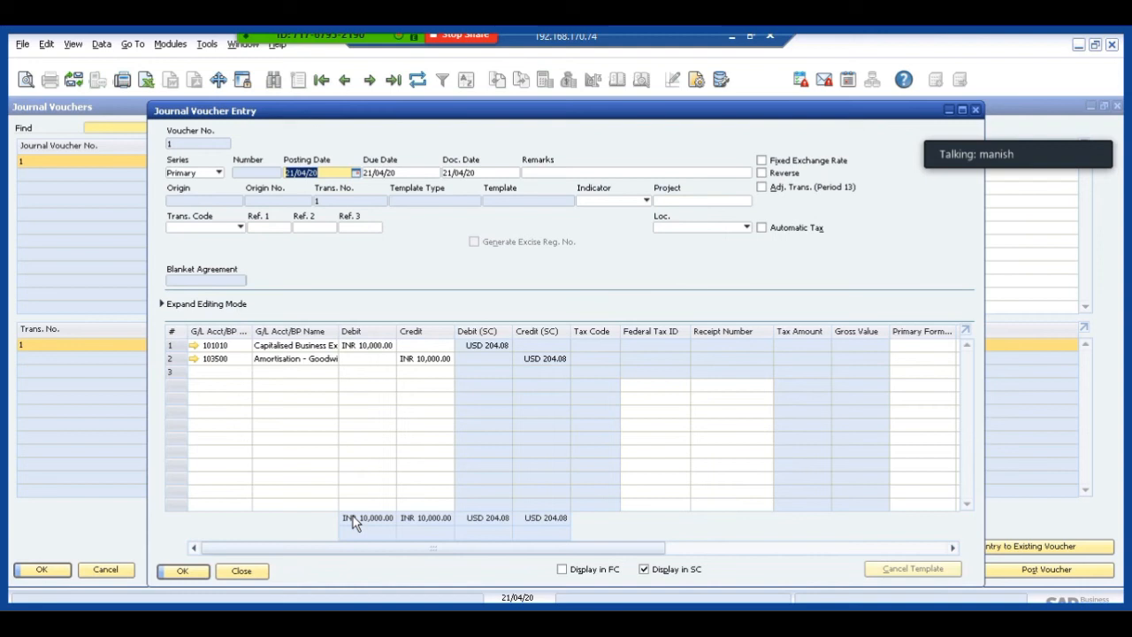
click(250, 568)
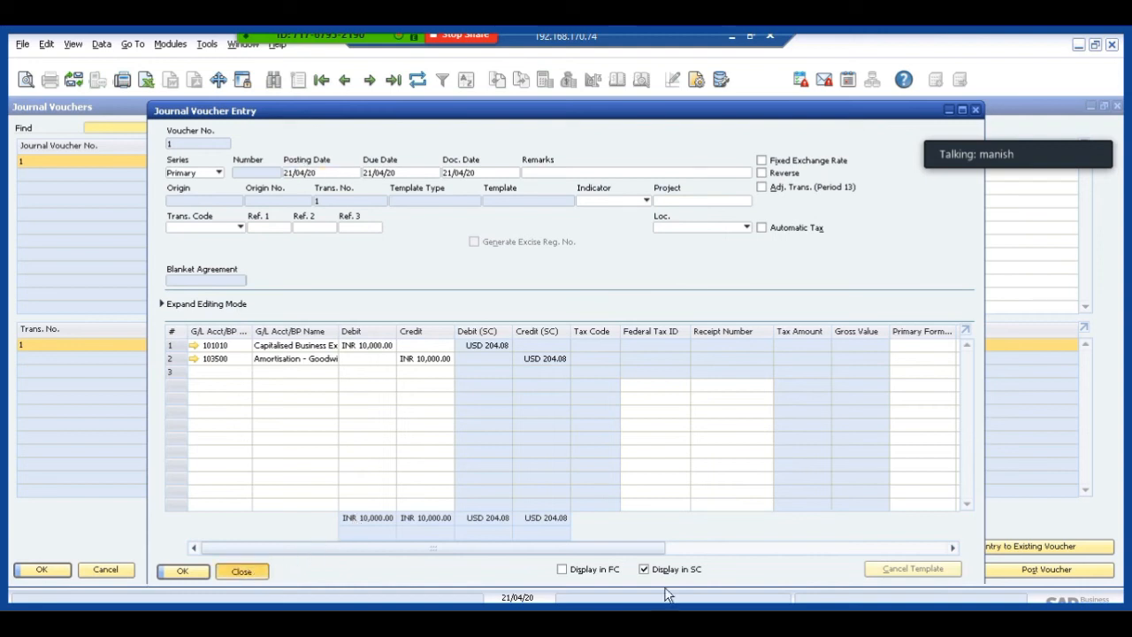
Post journal voucher 1 to the permanent file and close the Journal Vouchers window.
click(1033, 570)
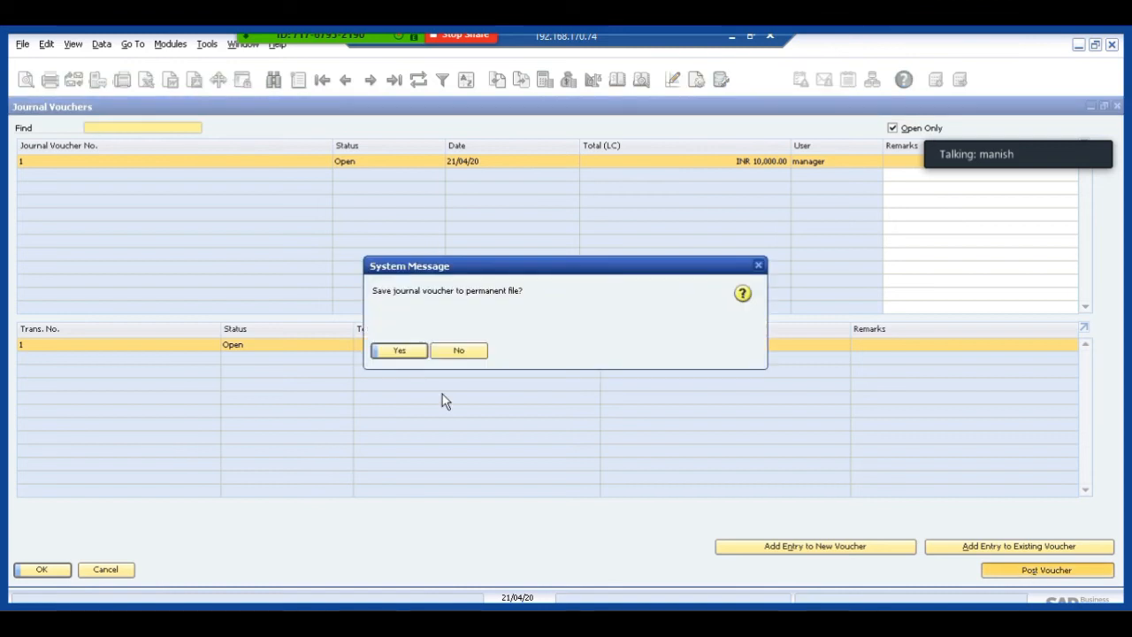
click(398, 351)
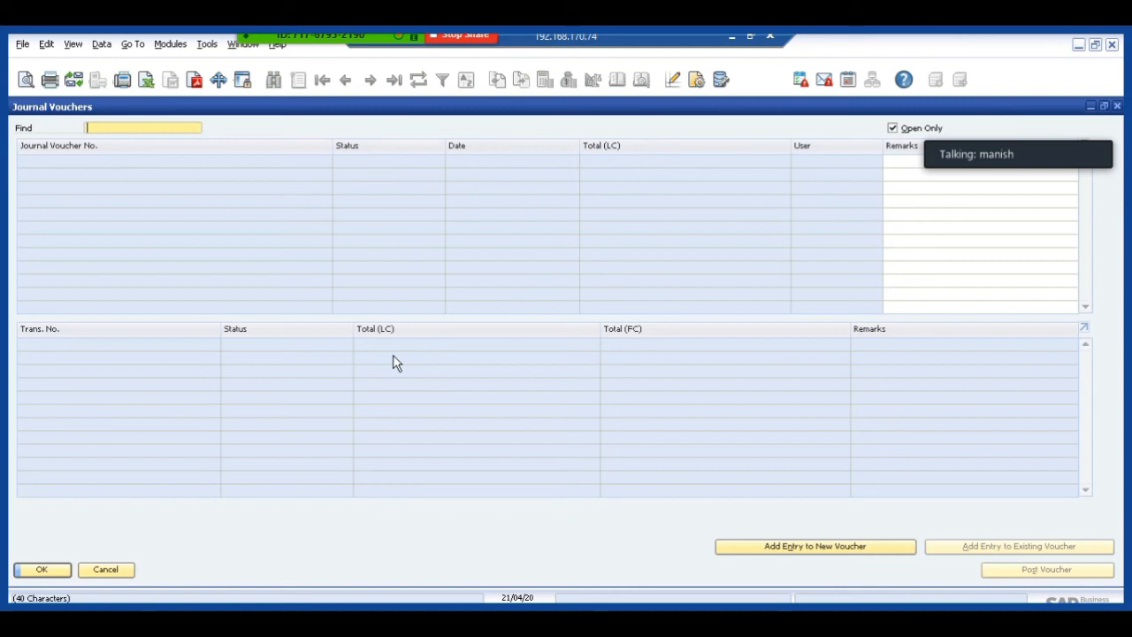
click(102, 572)
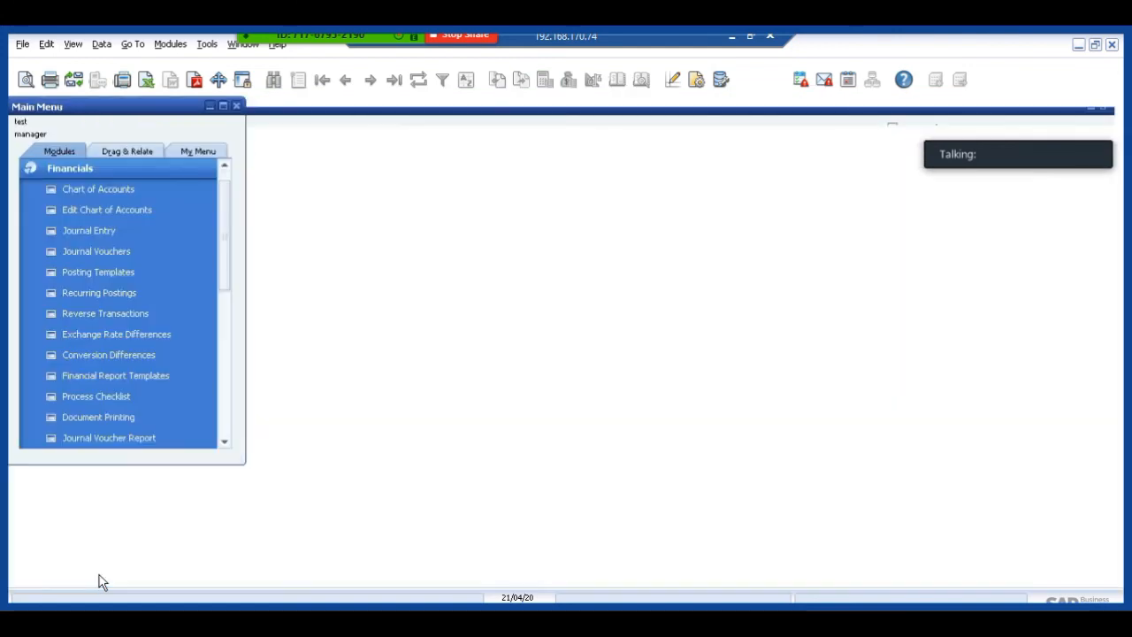
View the most recently posted journal entry in Journal Entry and close the form.
click(82, 229)
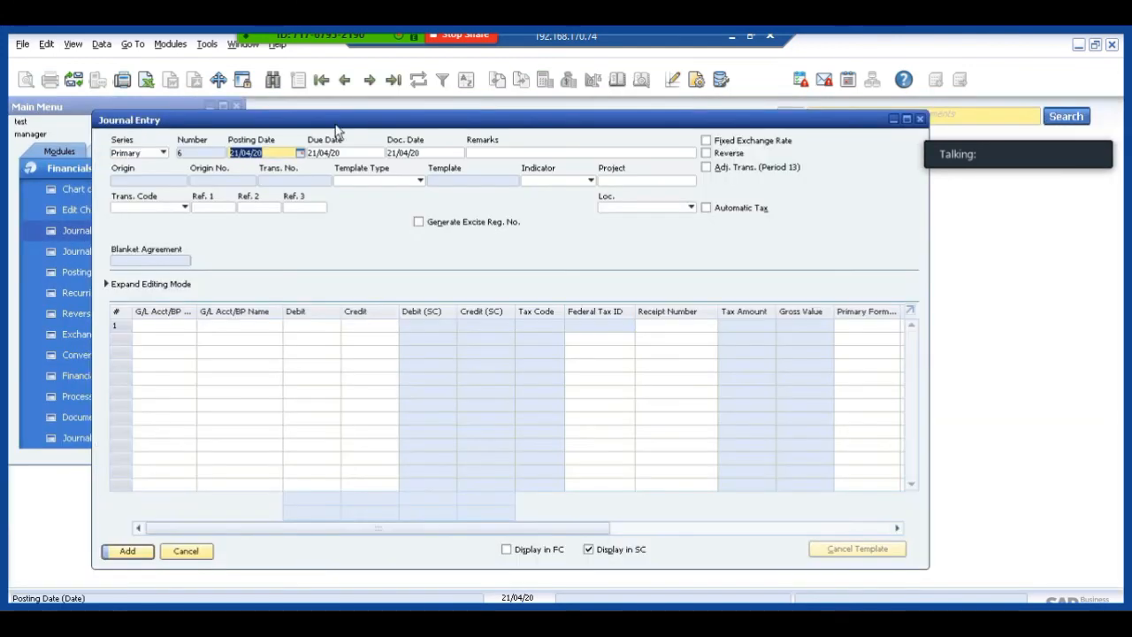
click(343, 80)
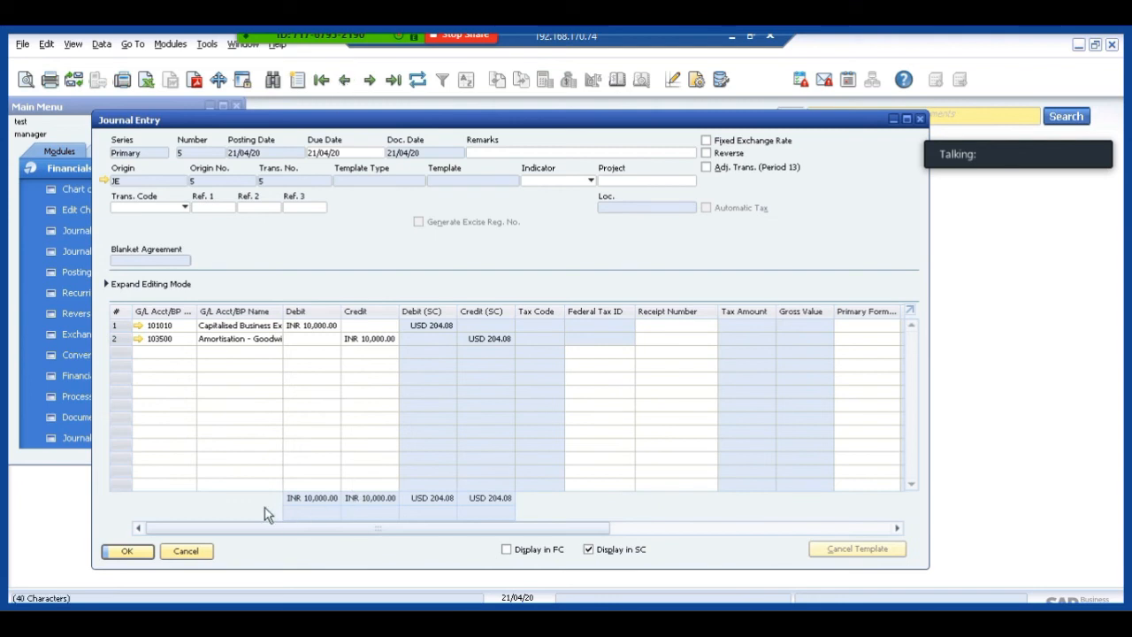
click(187, 551)
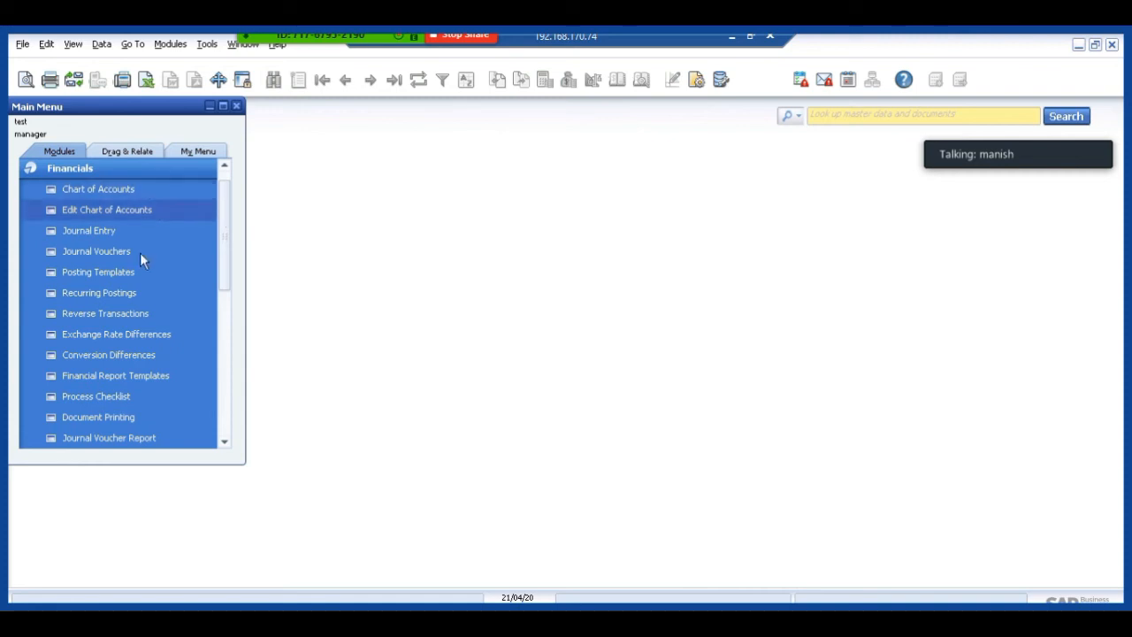
Open Financial Report Templates and choose the Trial Balance report.
click(128, 375)
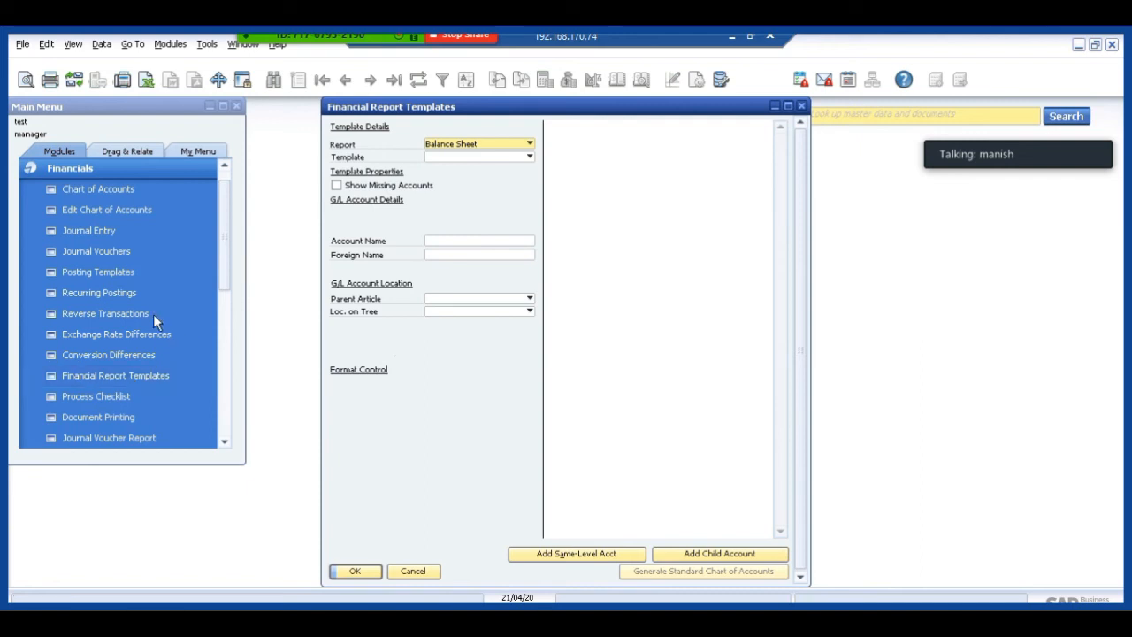
click(459, 143)
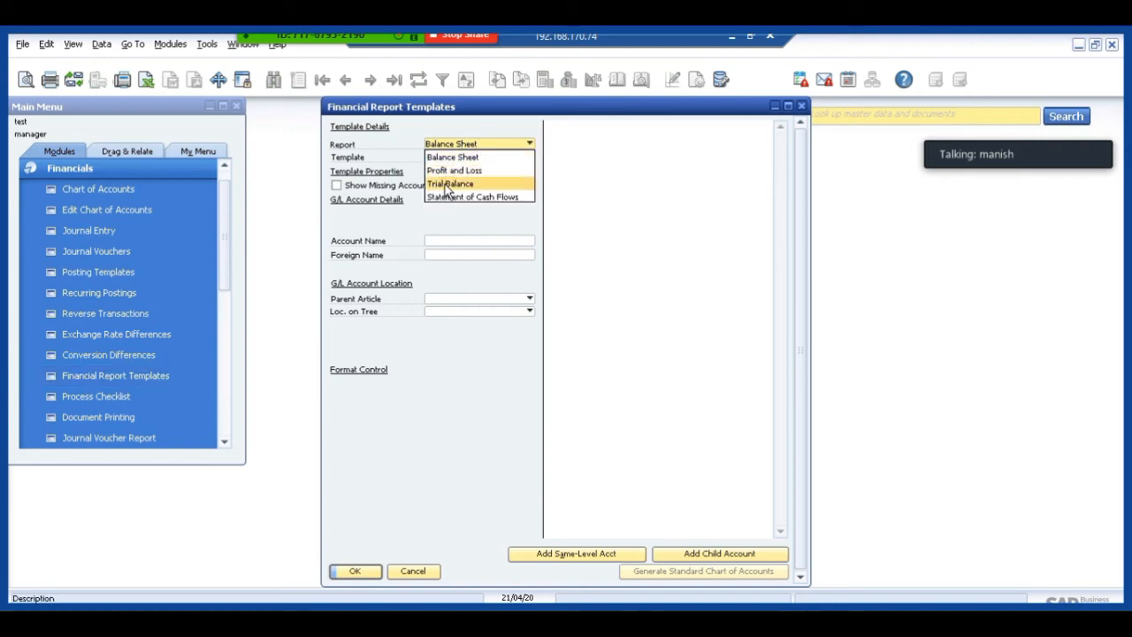
click(448, 185)
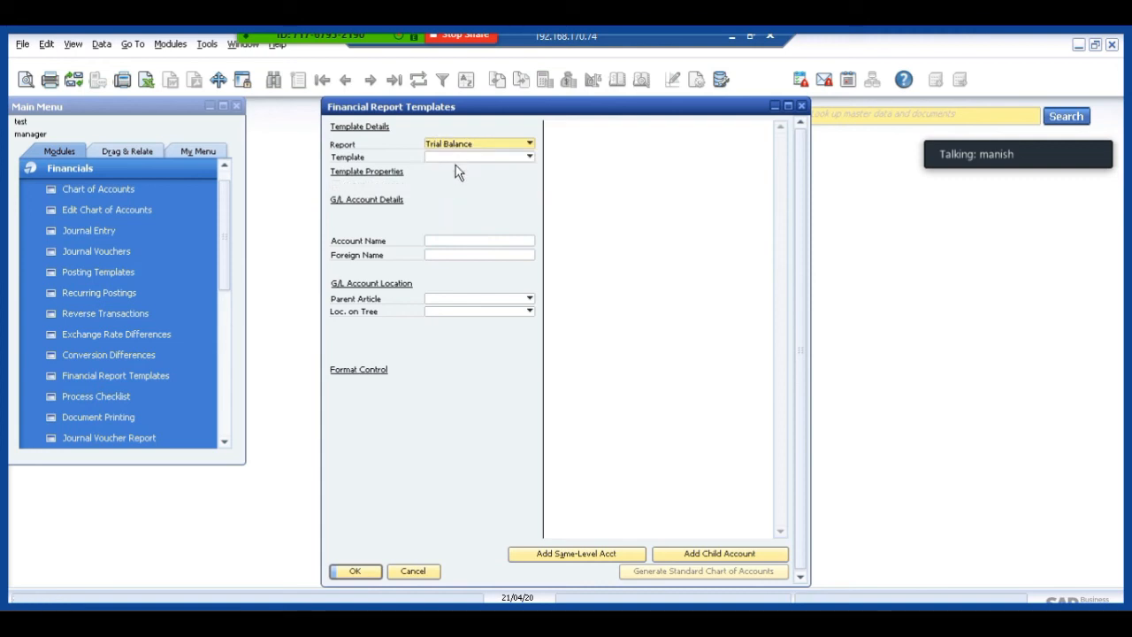
Define a new Trial Balance template named test1 and generate the standard chart of accounts for it.
click(448, 158)
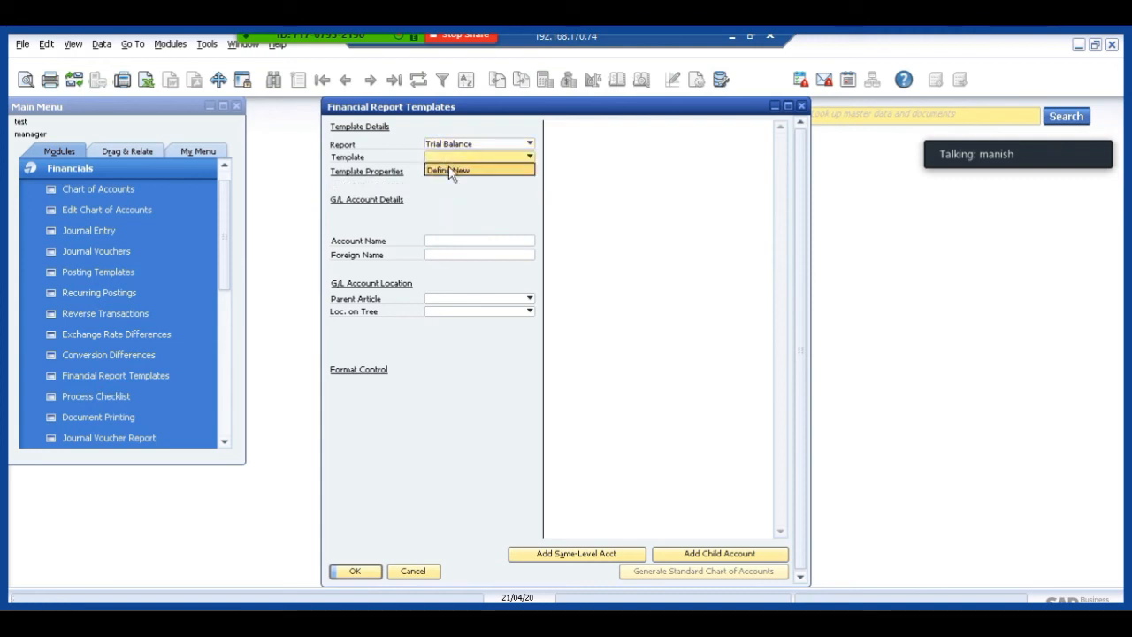
click(450, 171)
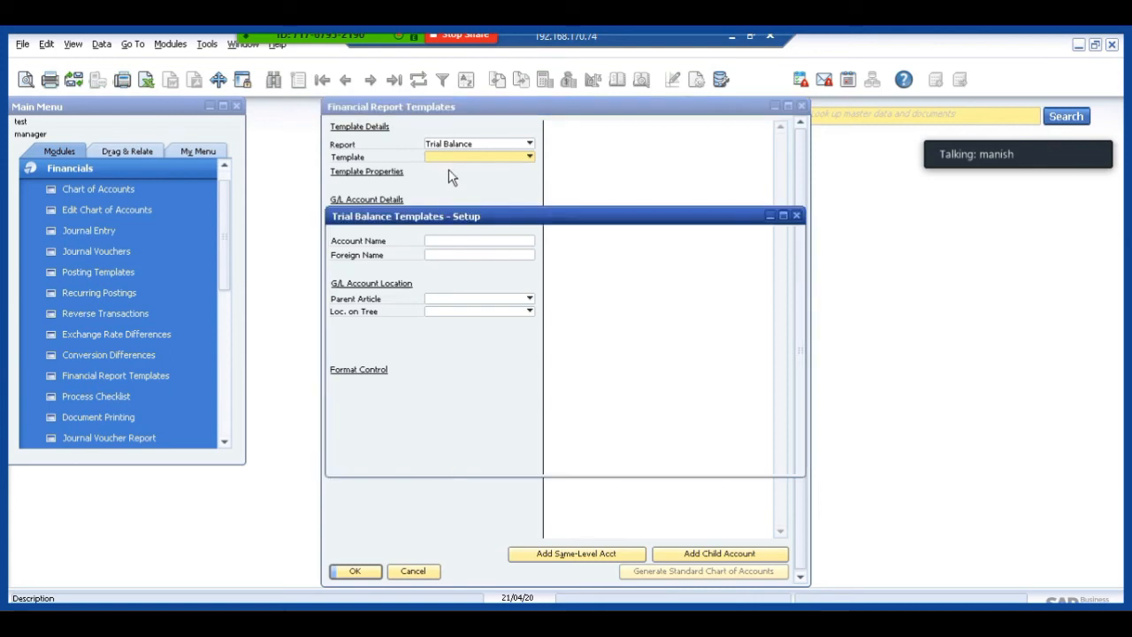
text(t)
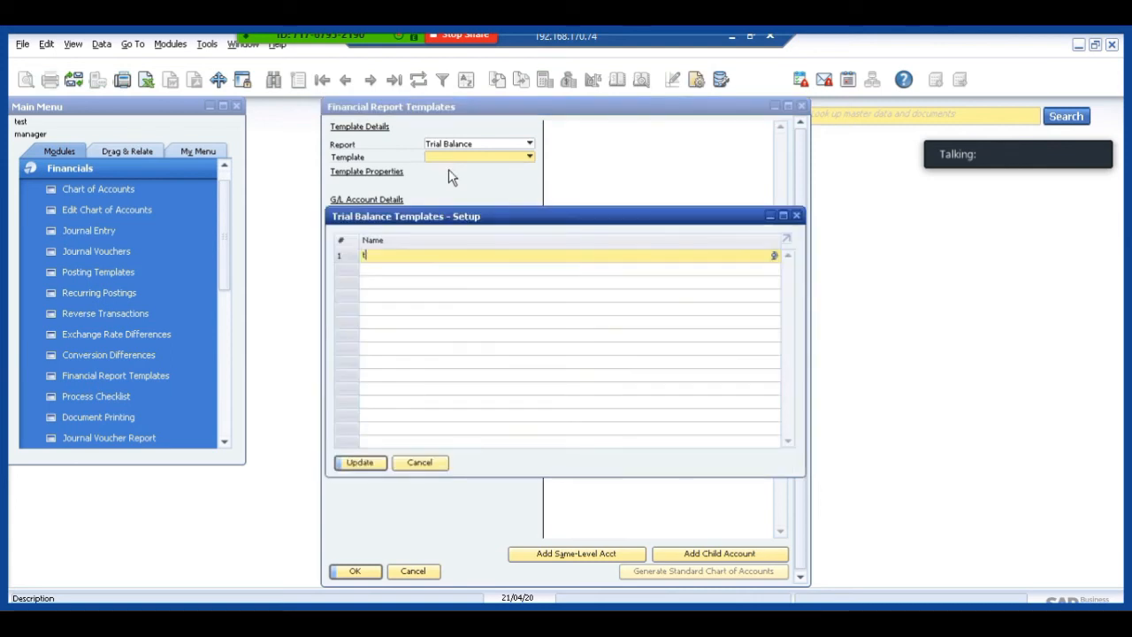
text(est1)
click(364, 467)
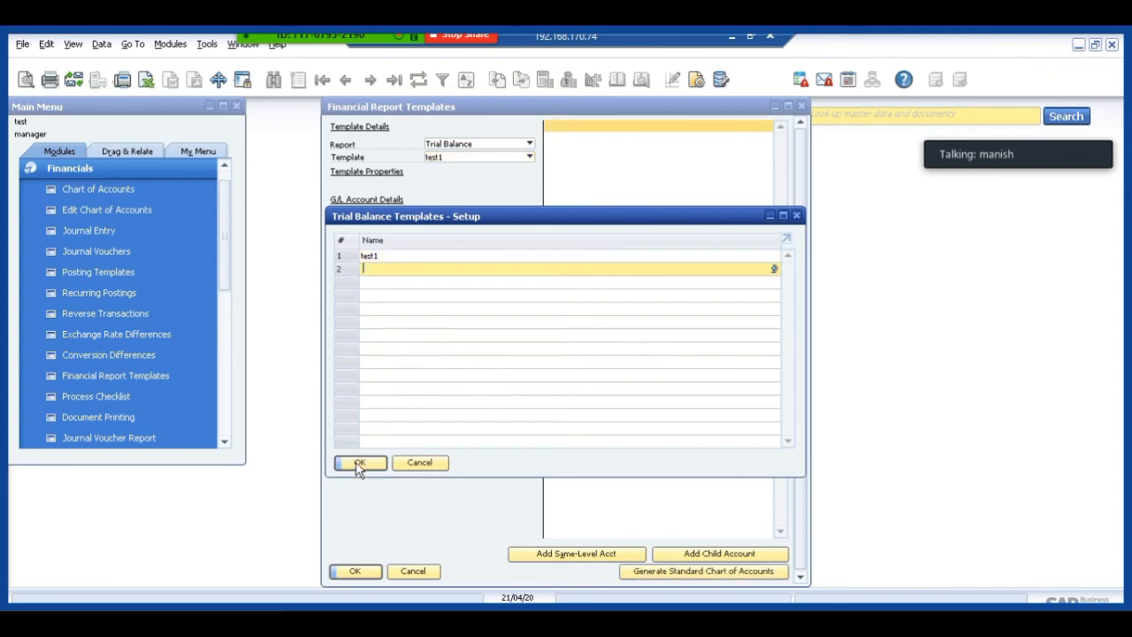
click(361, 462)
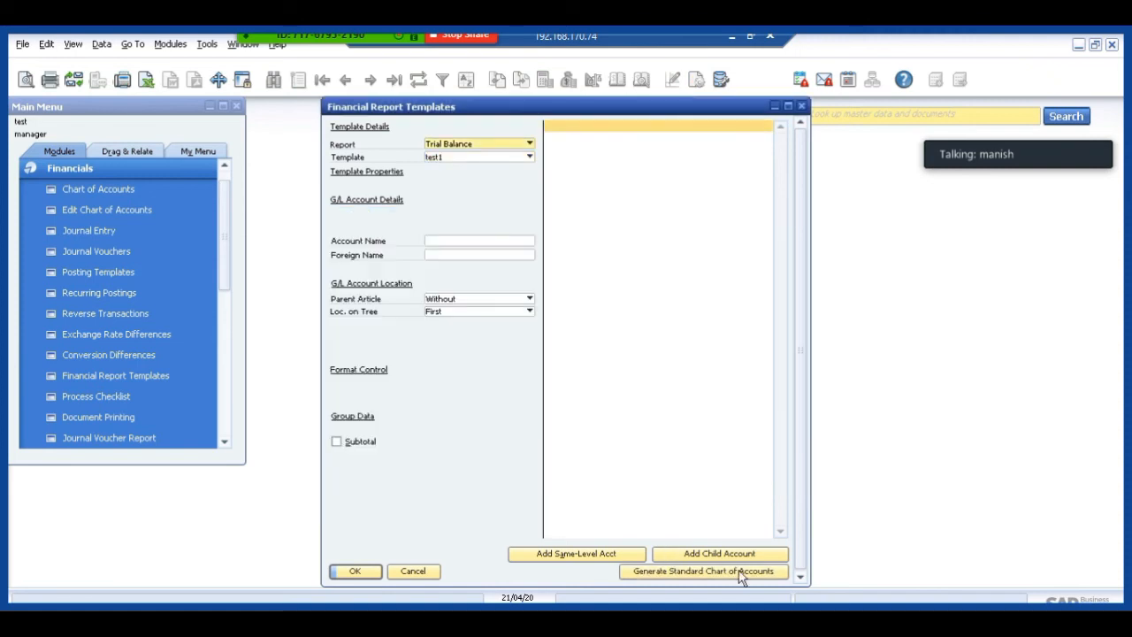
click(688, 572)
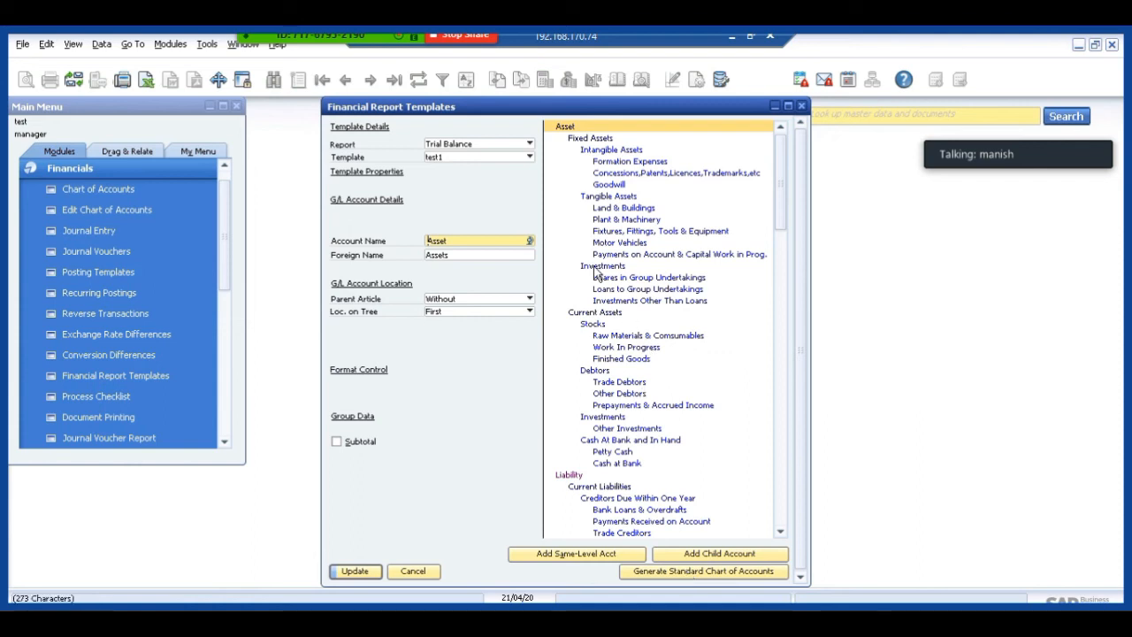
Rename the Land & Buildings category under Tangible Assets to Land 2.
right_click(619, 210)
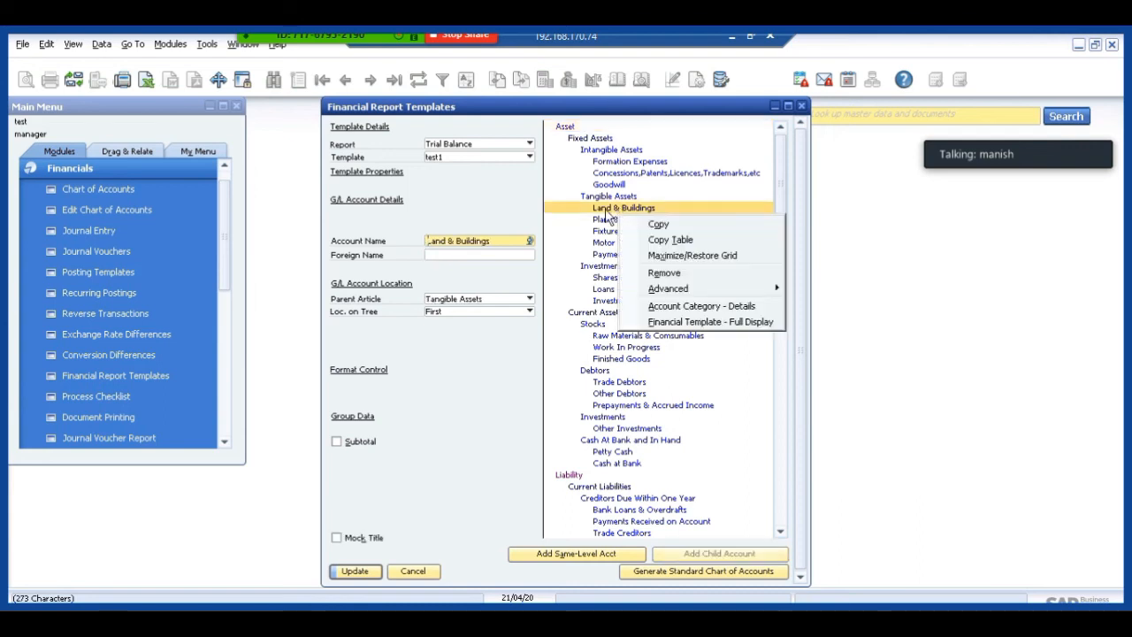
key(Escape)
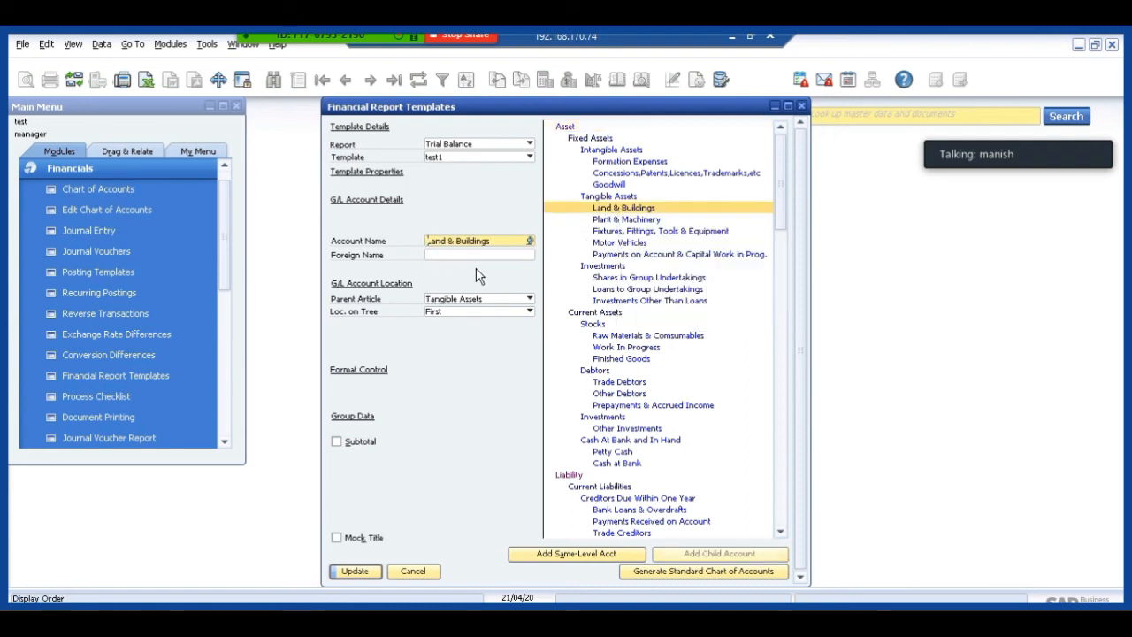
click(505, 239)
key(BackSpace)
key(BackSpace)
key(BackSpace)
key(BackSpace)
key(BackSpace)
key(BackSpace)
key(BackSpace)
key(BackSpace)
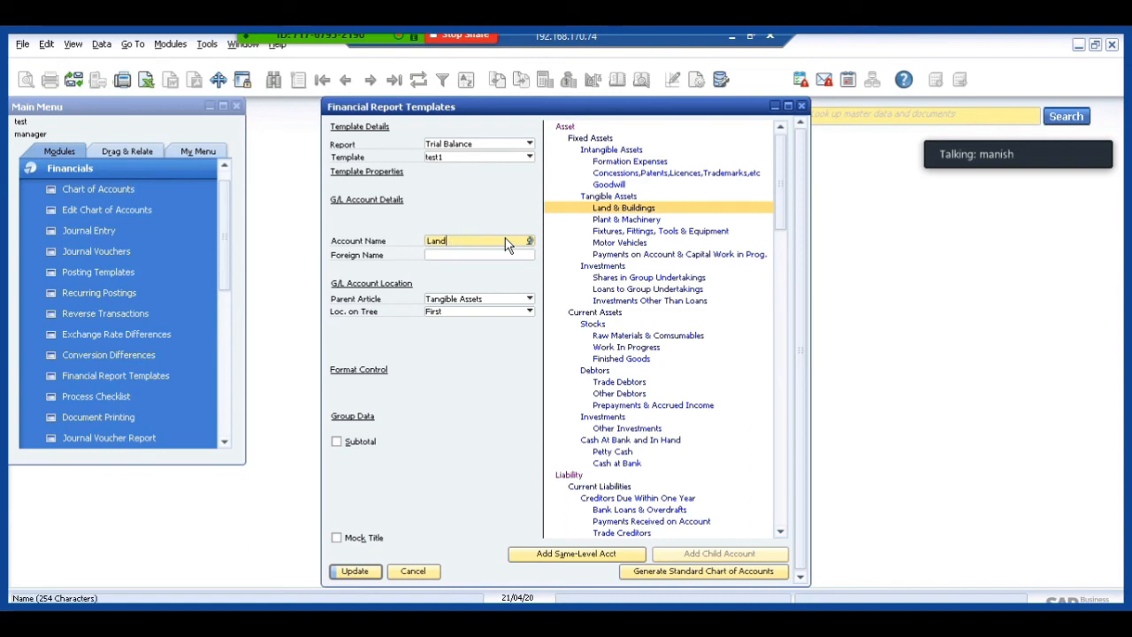
text(2)
key(Tab)
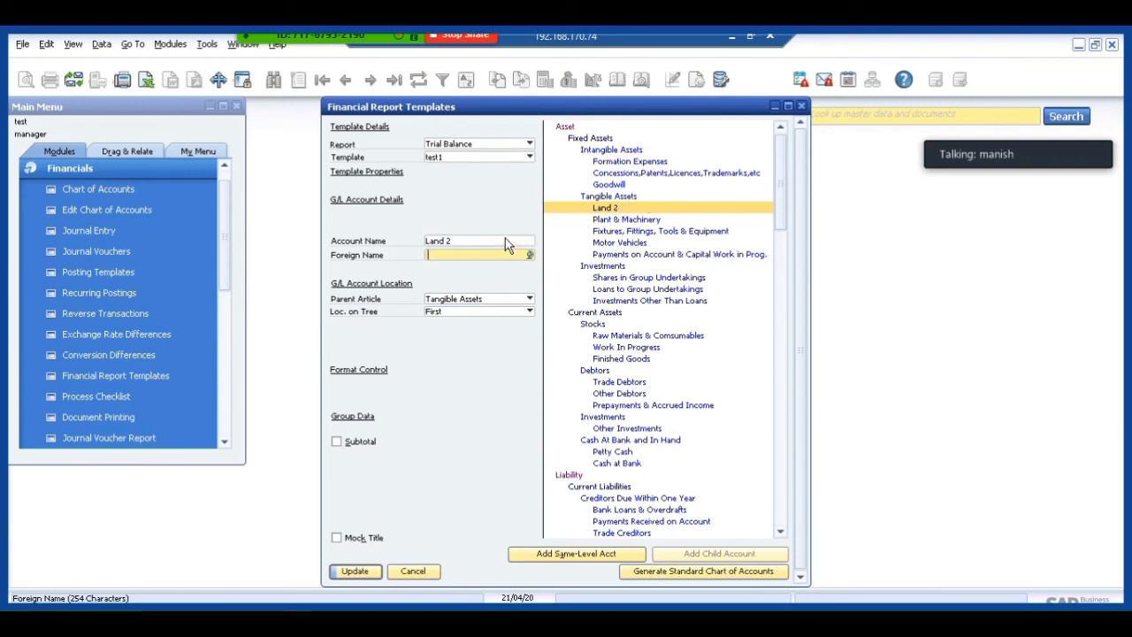
Examine the G/L accounts assigned to the Land 2 category and its row options, and close the report templates without updating.
double_click(601, 212)
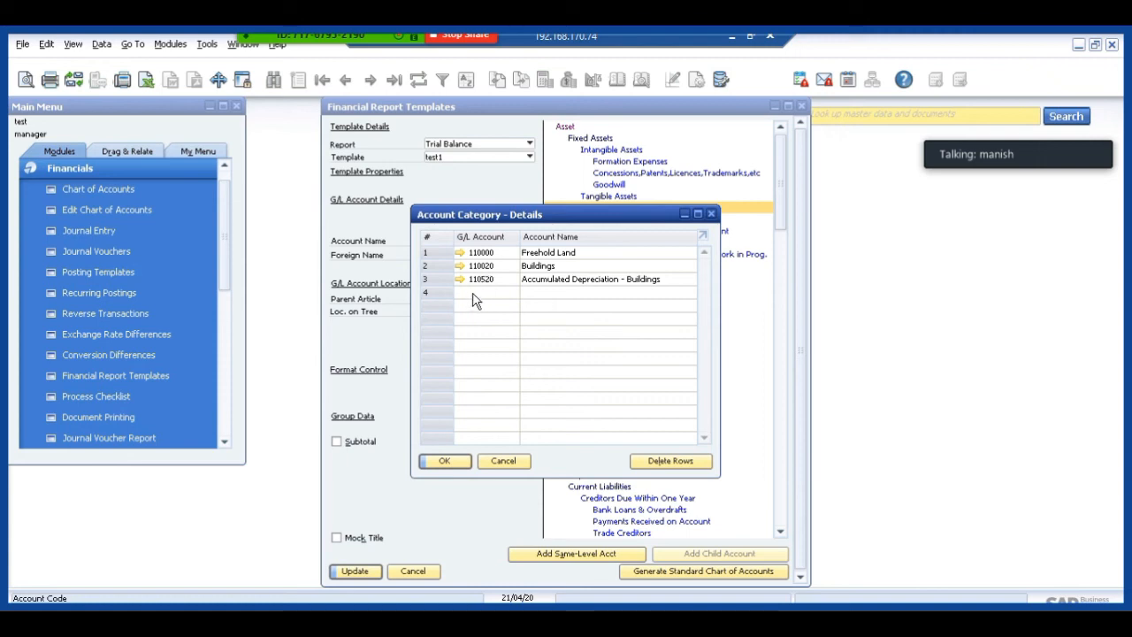
click(475, 294)
click(520, 456)
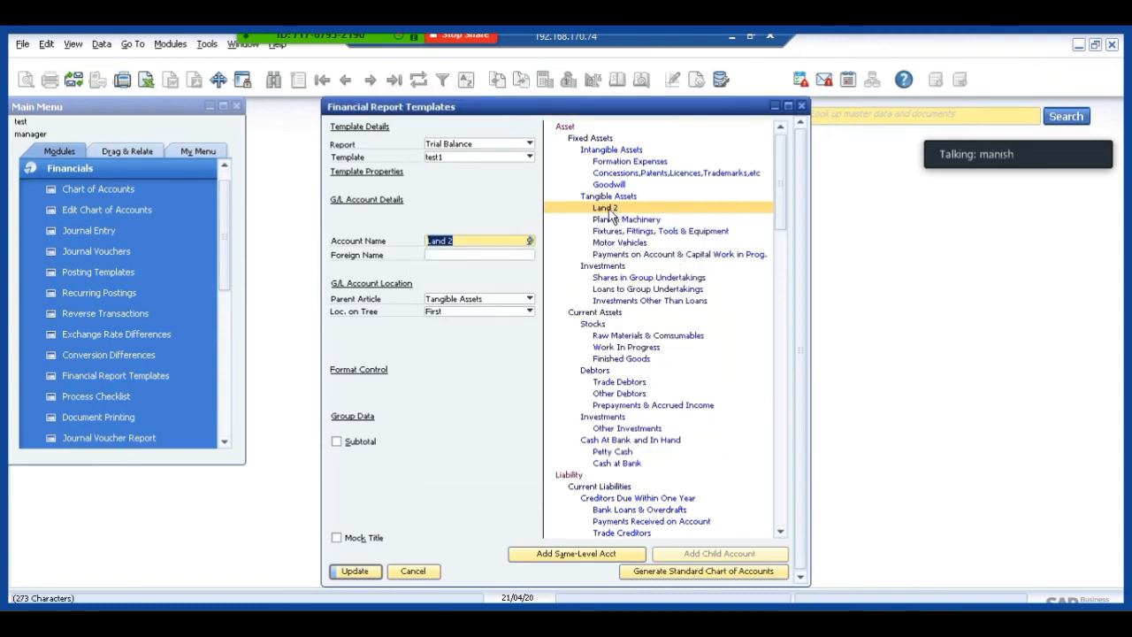
double_click(608, 208)
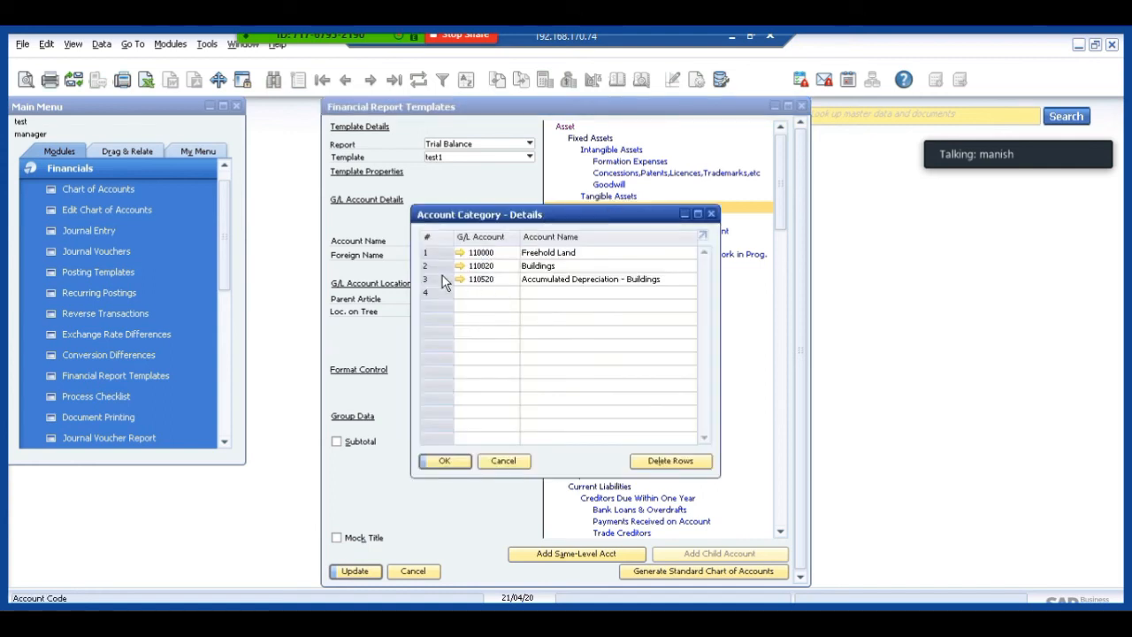
right_click(442, 275)
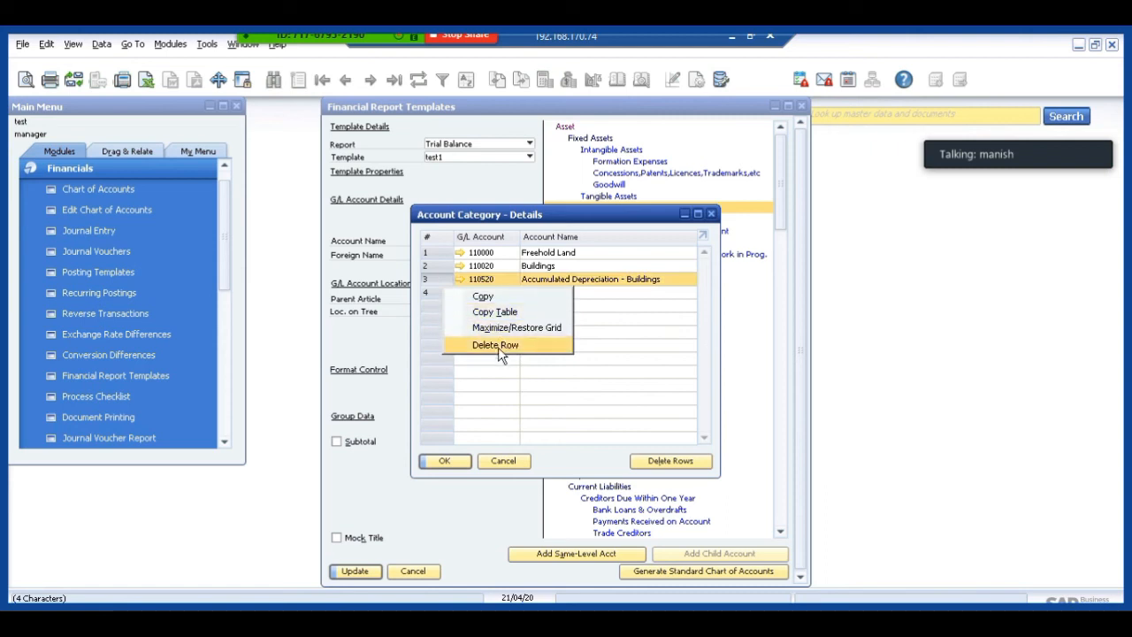
click(508, 470)
click(421, 573)
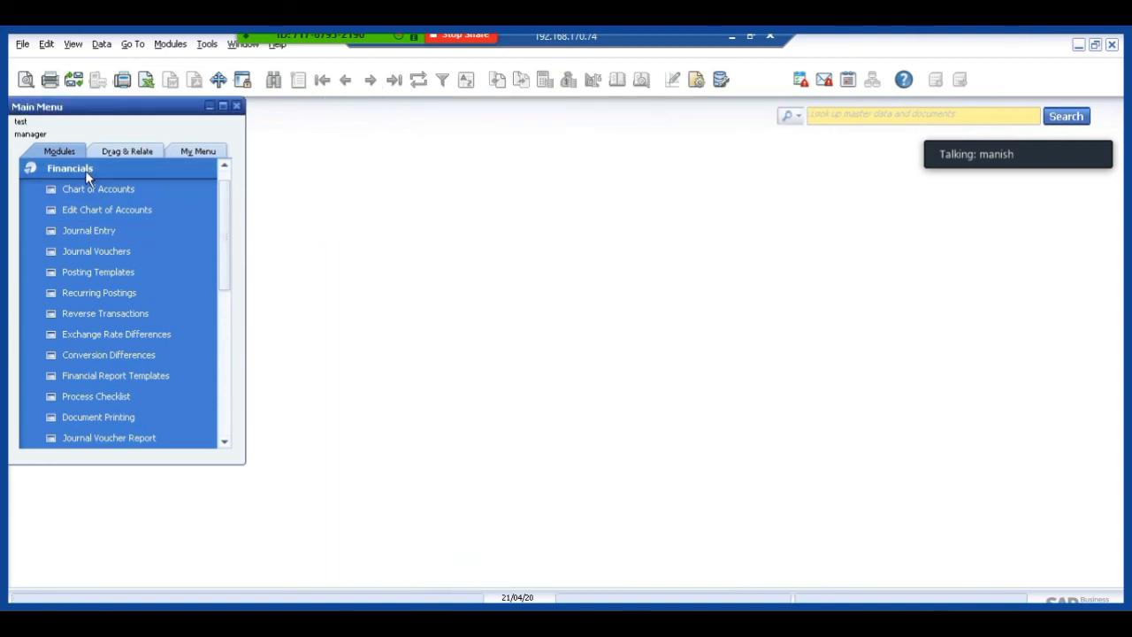
Open the selection criteria of the Trial Balance report from the Financials module's financial reports.
click(84, 170)
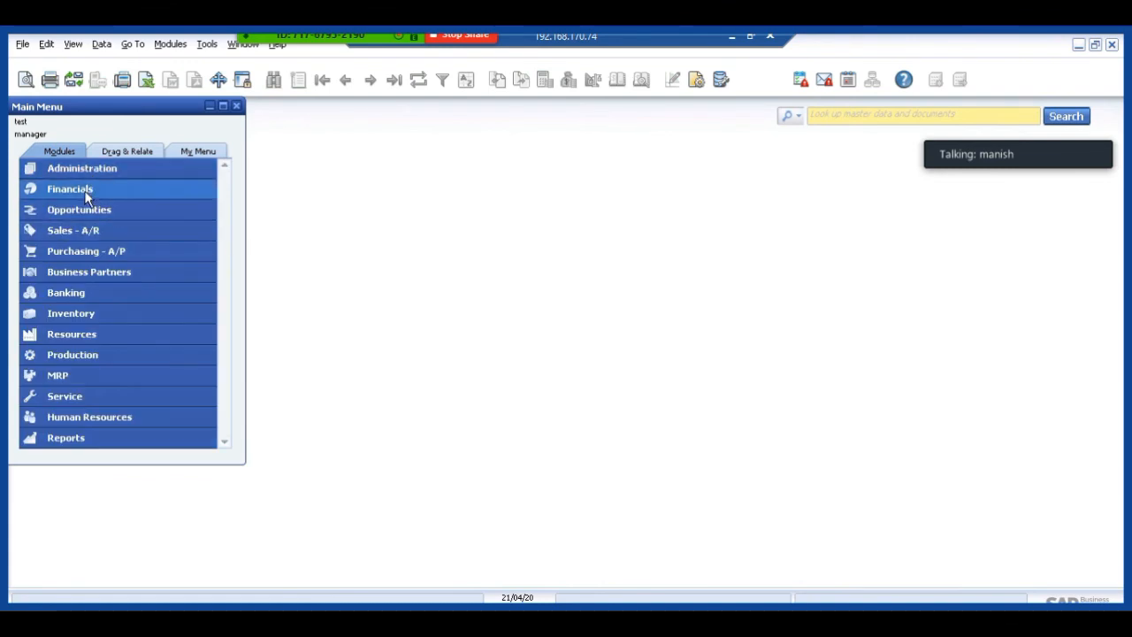
click(85, 191)
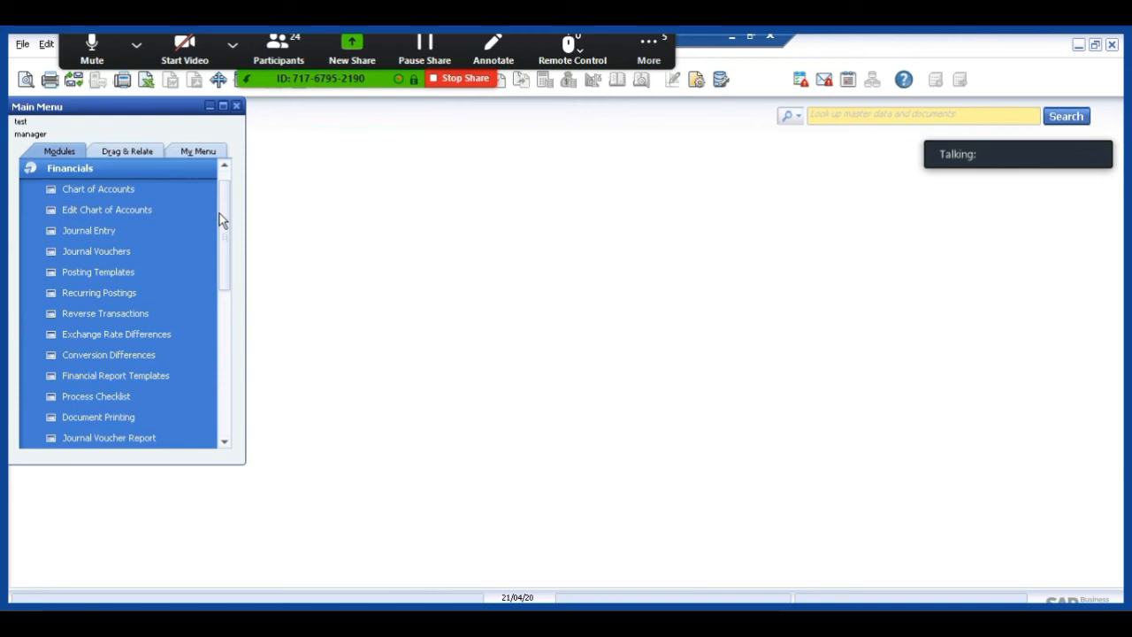
drag(221, 220, 228, 327)
click(115, 295)
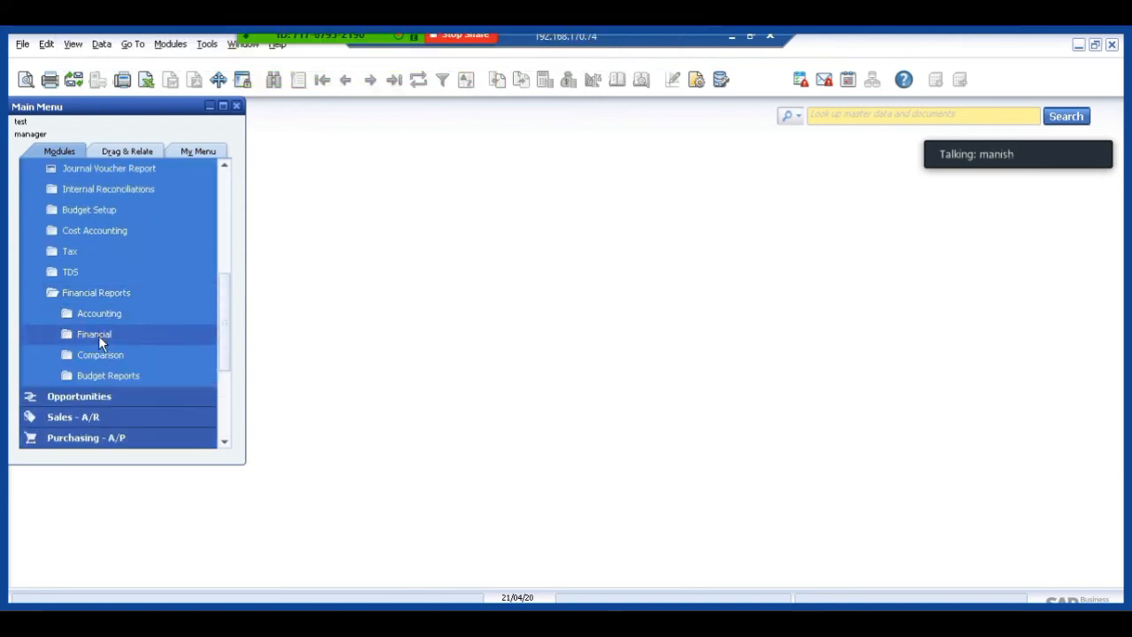
click(98, 336)
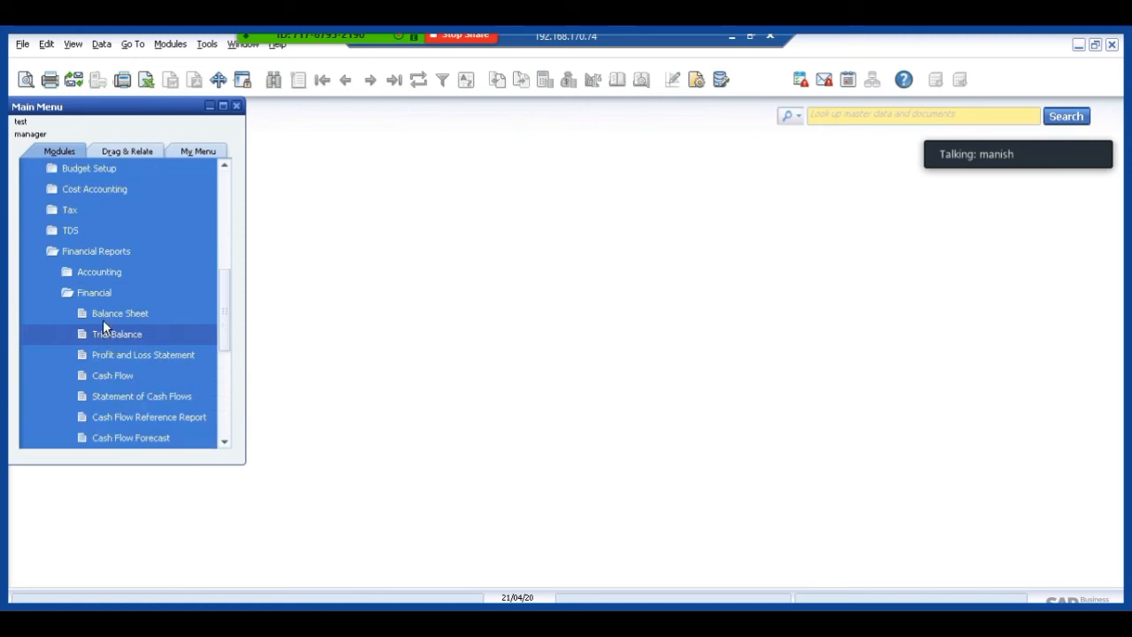
click(115, 334)
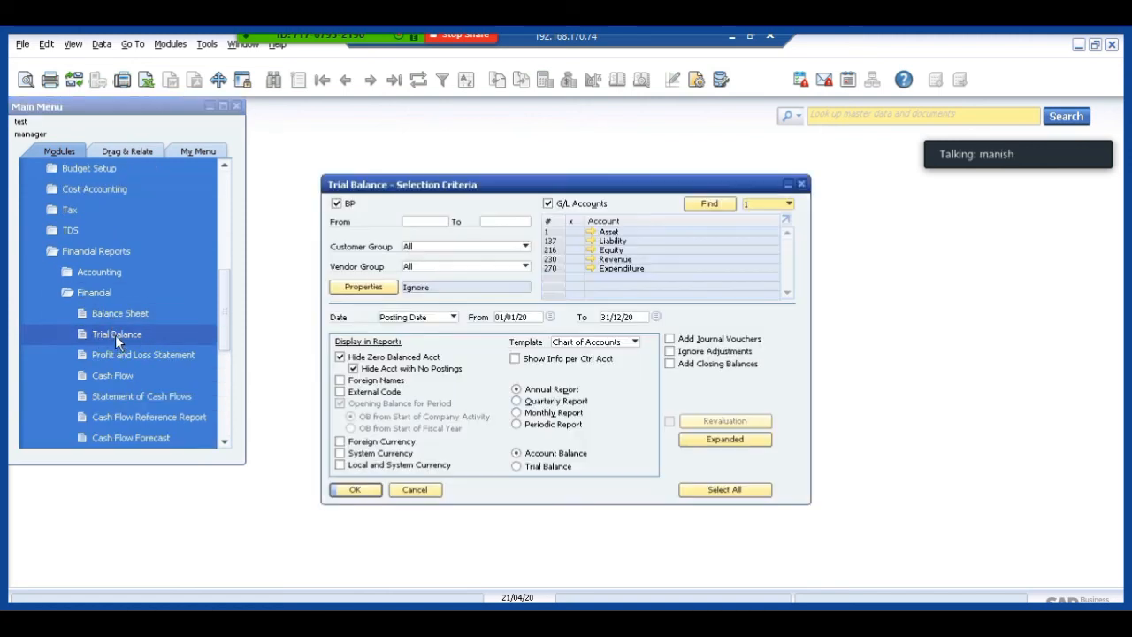
Run the Trial Balance for all G/L accounts from 01/01/20 to 31/12/20, view it maximized, and return to the selection criteria.
click(571, 222)
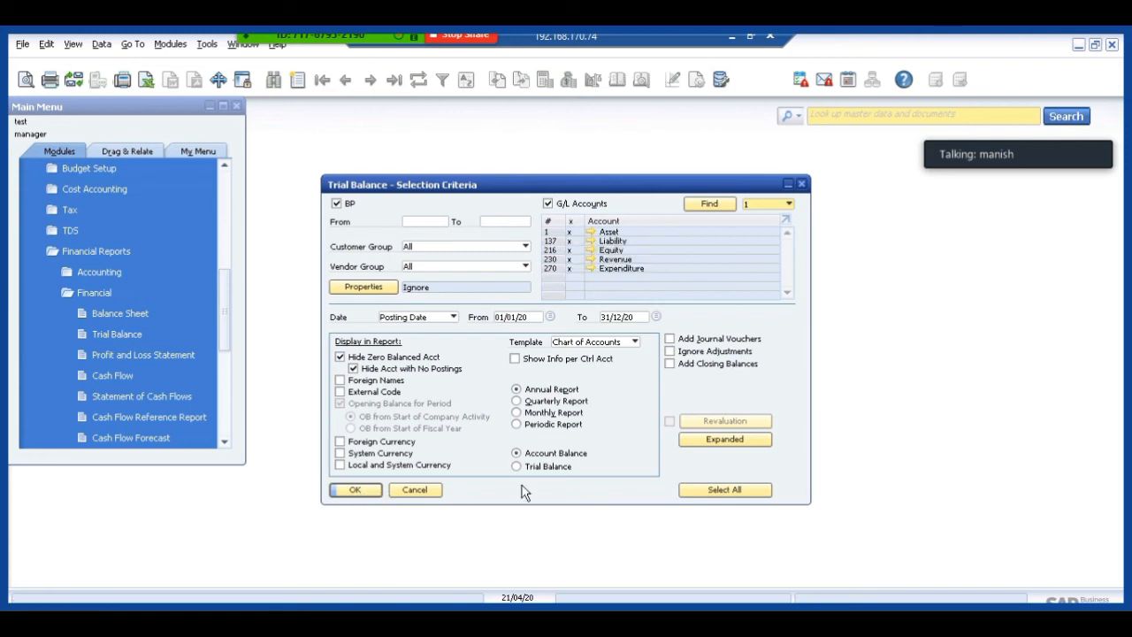
click(345, 492)
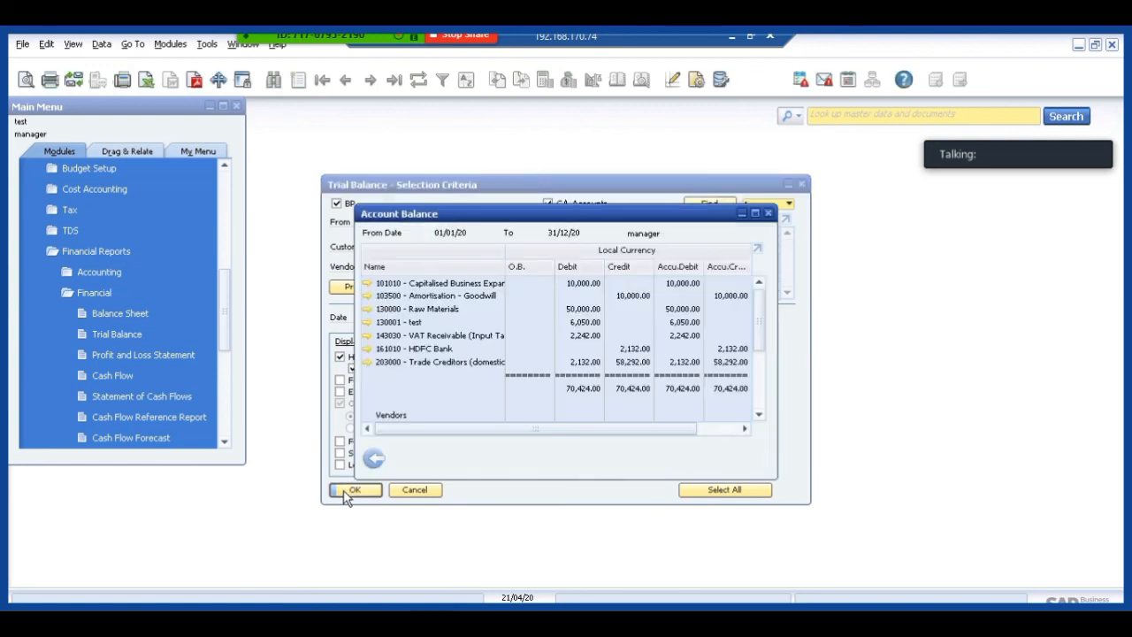
click(754, 213)
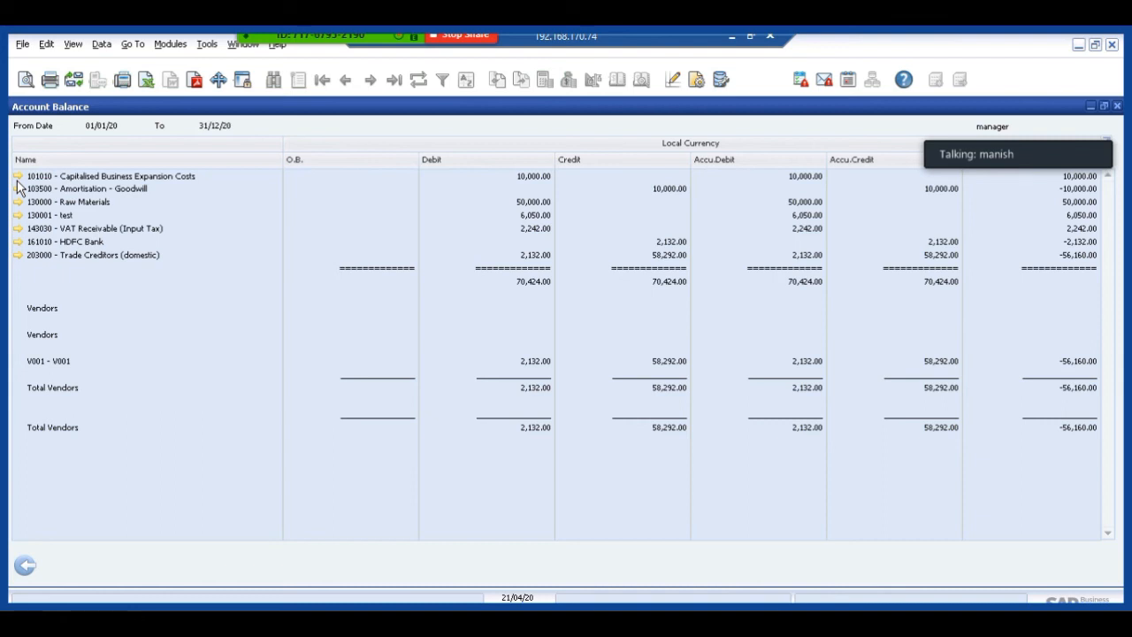
click(26, 566)
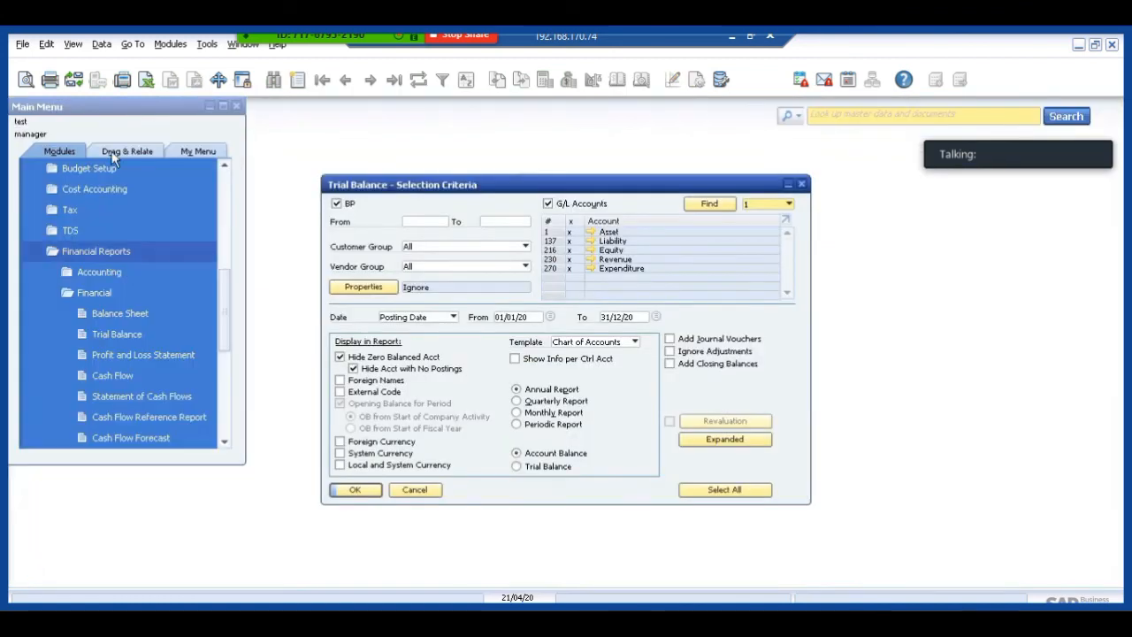
Load the Trial Balance template test1 in Financial Report Templates and generate the standard chart of accounts for it.
click(225, 188)
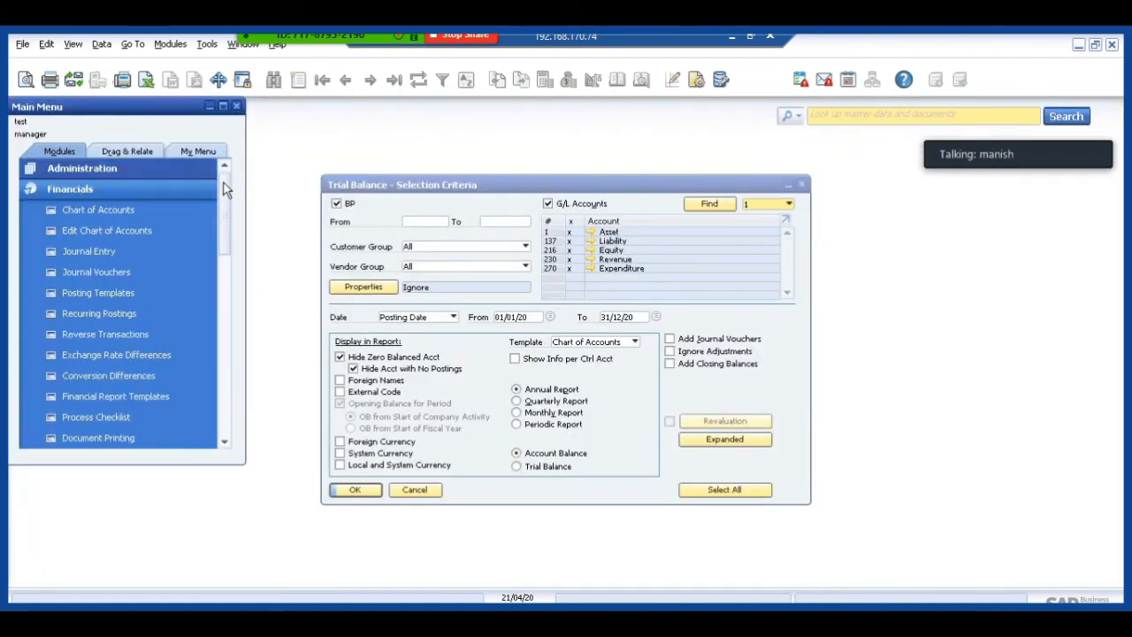
click(101, 300)
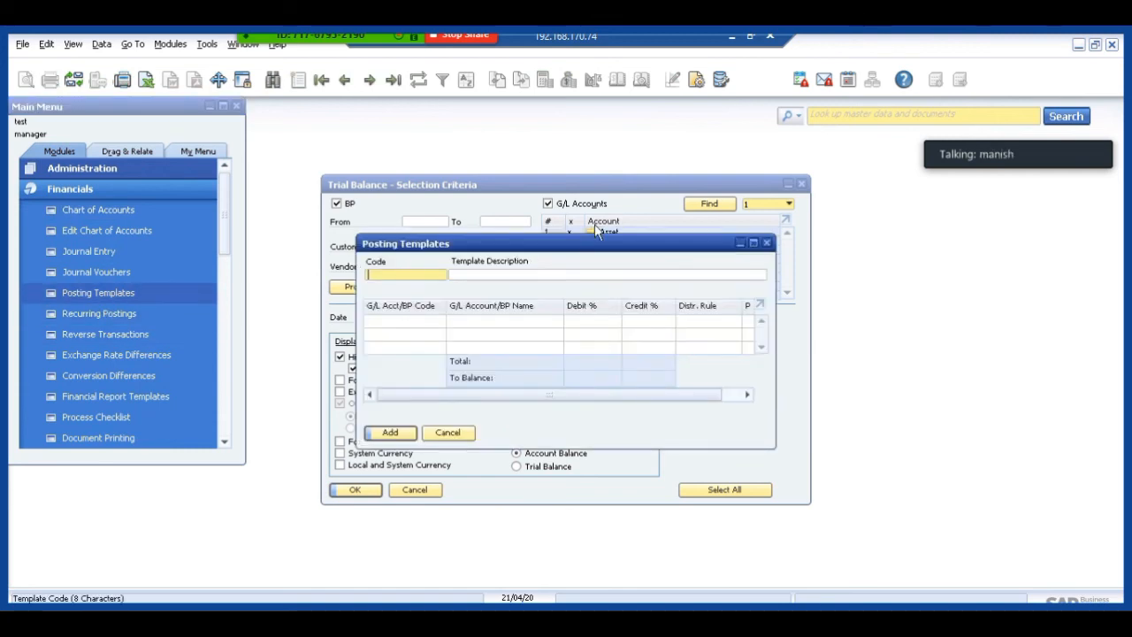
click(448, 433)
click(115, 397)
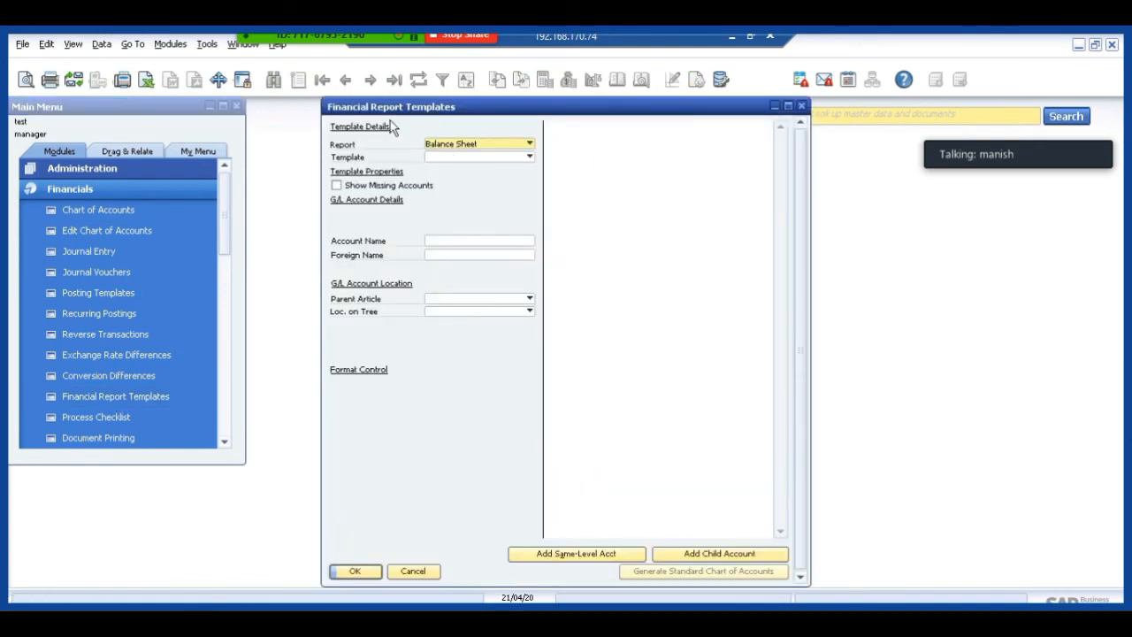
click(442, 146)
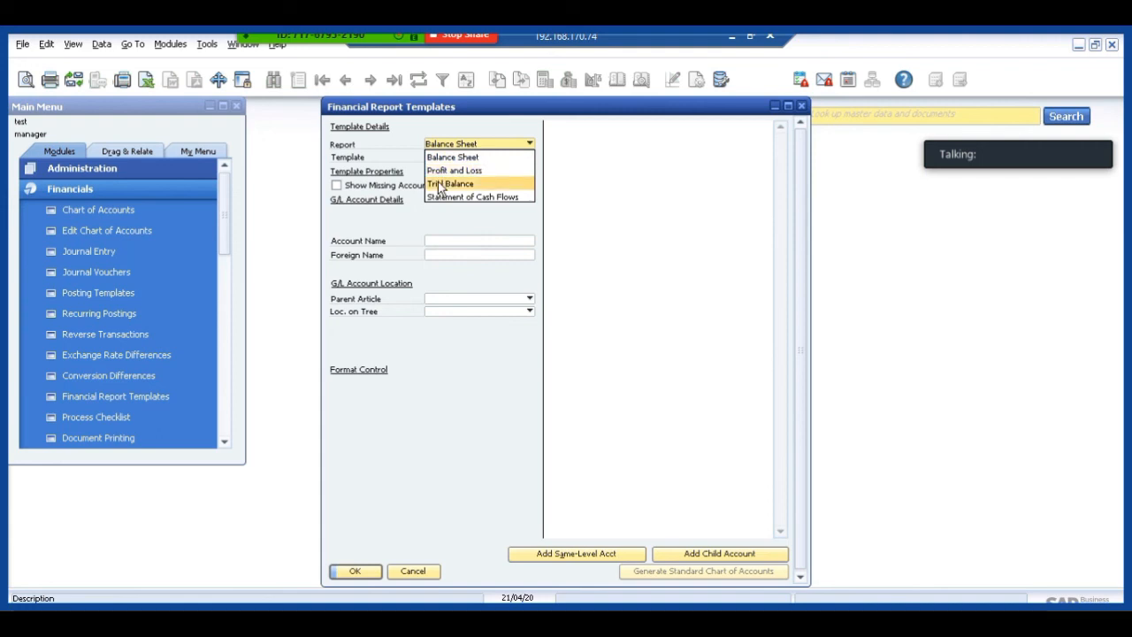
click(440, 184)
click(437, 150)
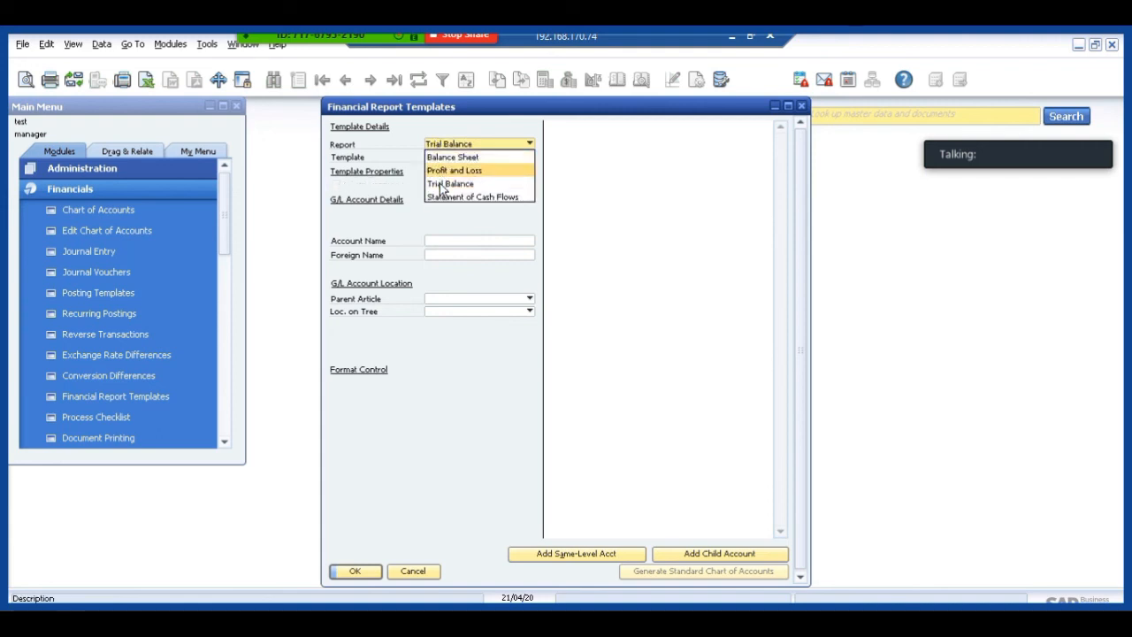
click(440, 176)
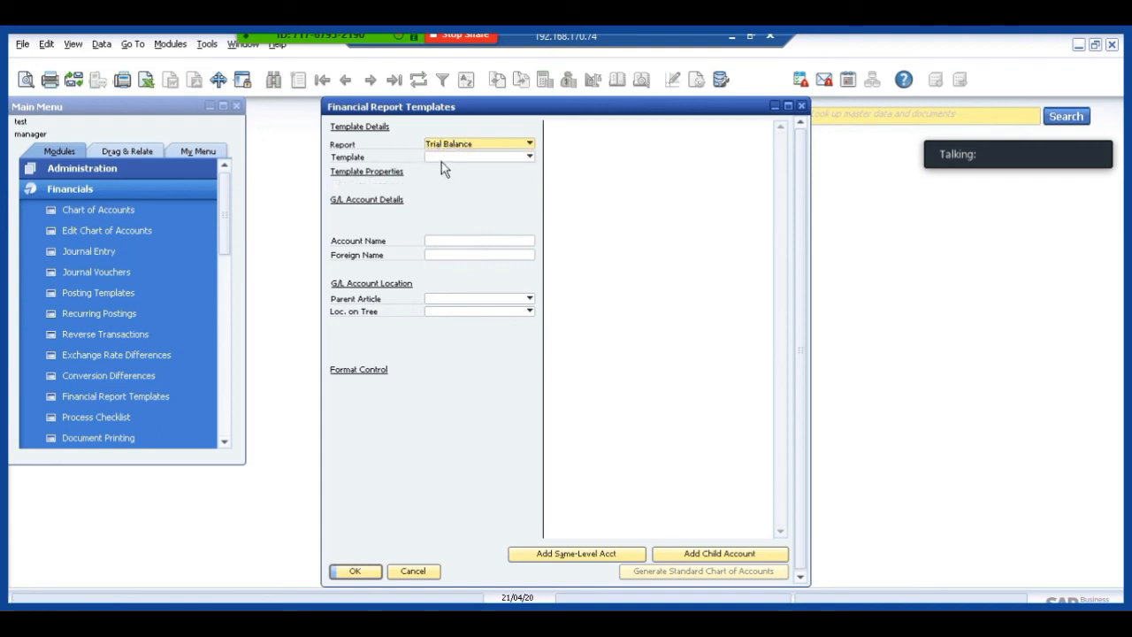
click(442, 160)
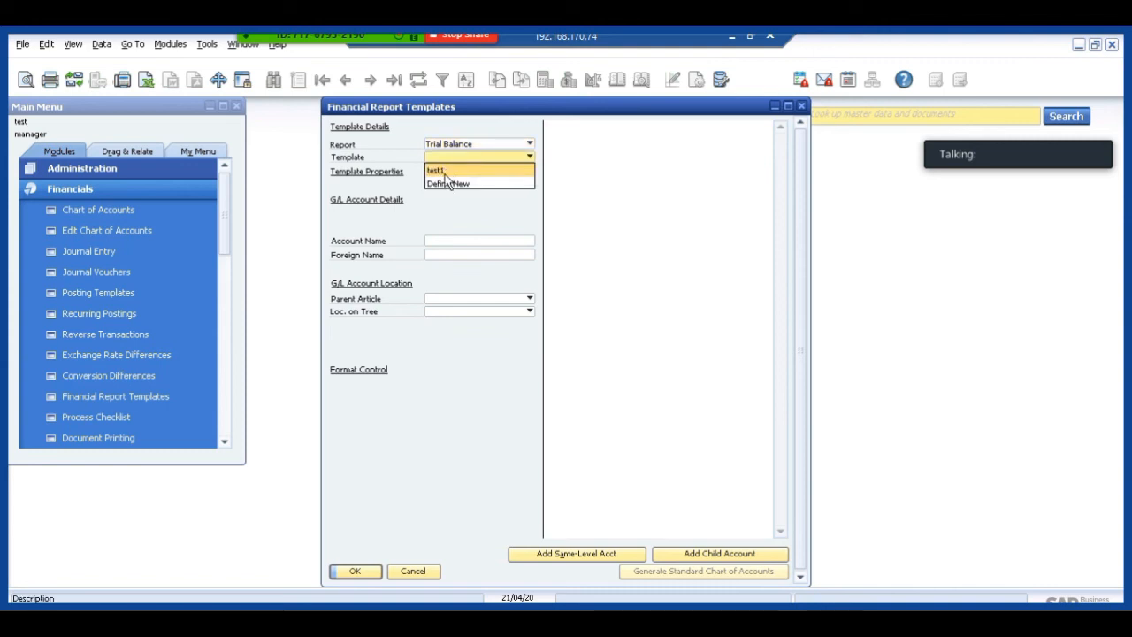
click(445, 171)
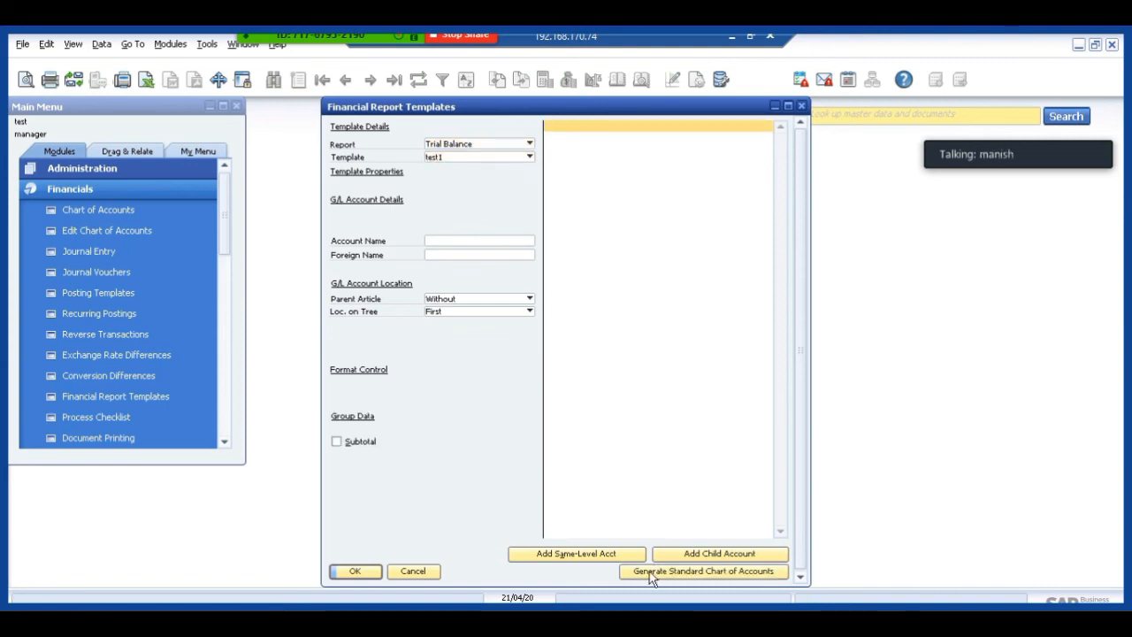
click(651, 573)
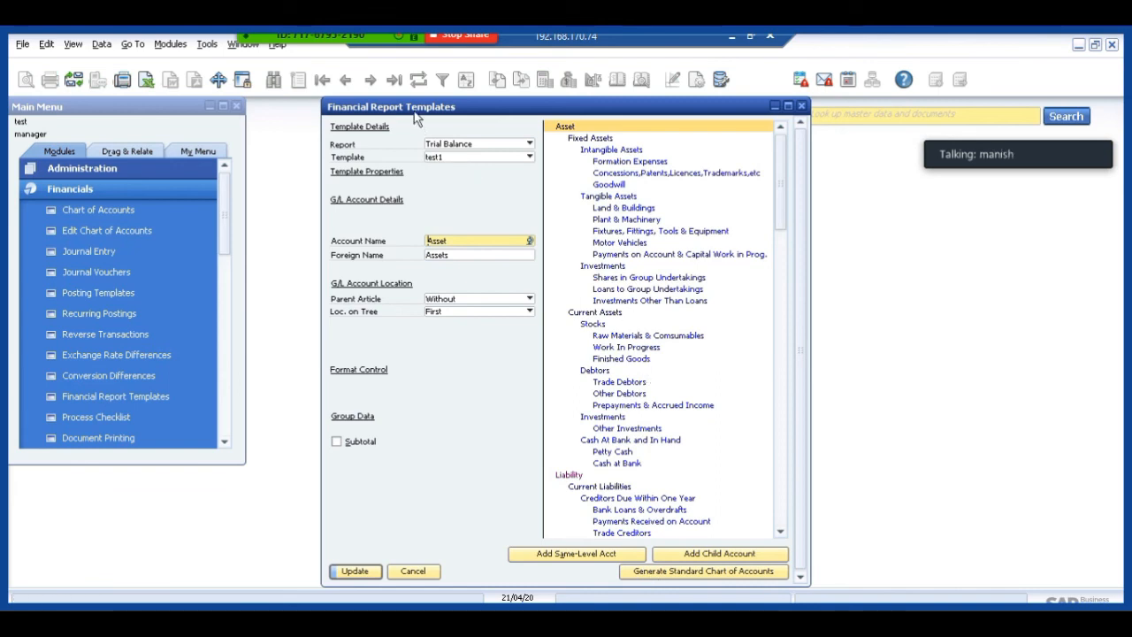
Move the report template window aside, rerun the Trial Balance report, and minimize the resulting Account Balance window.
drag(414, 113, 807, 200)
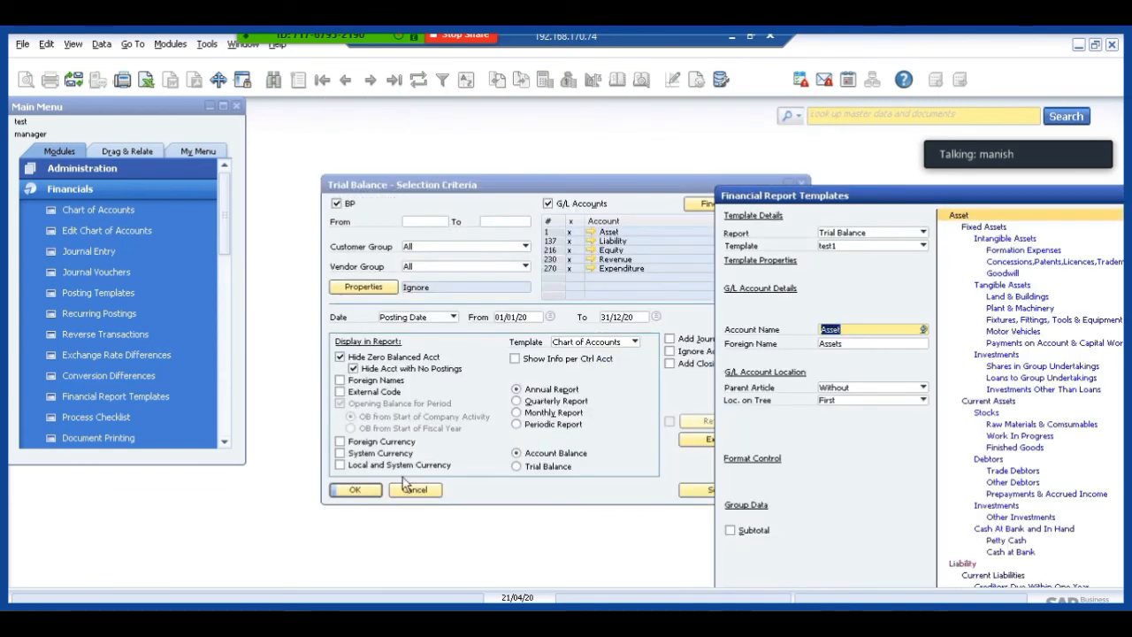
click(352, 490)
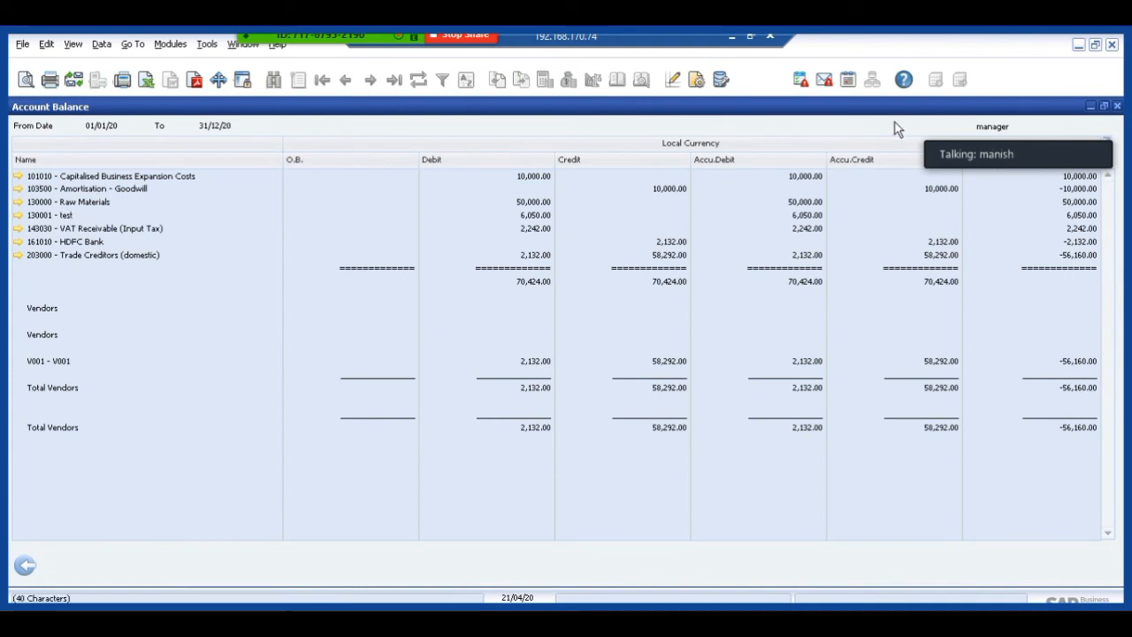
click(1091, 106)
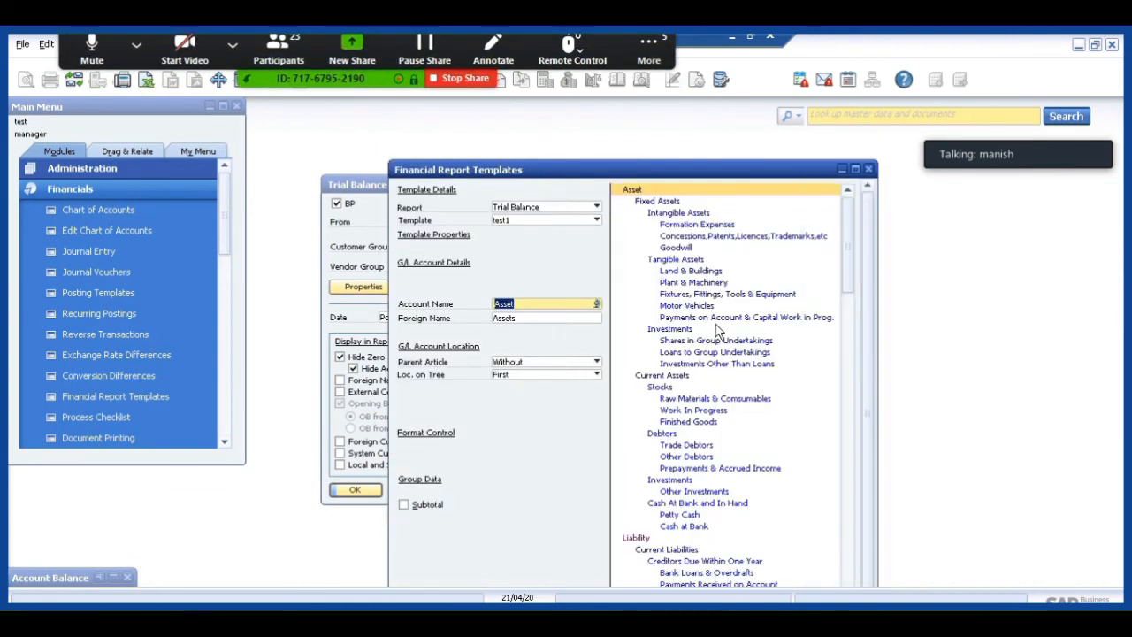
Examine test1's account tree, the G/L accounts assigned to Raw Materials & Comsumables, and the chart of accounts record of the test account.
click(683, 259)
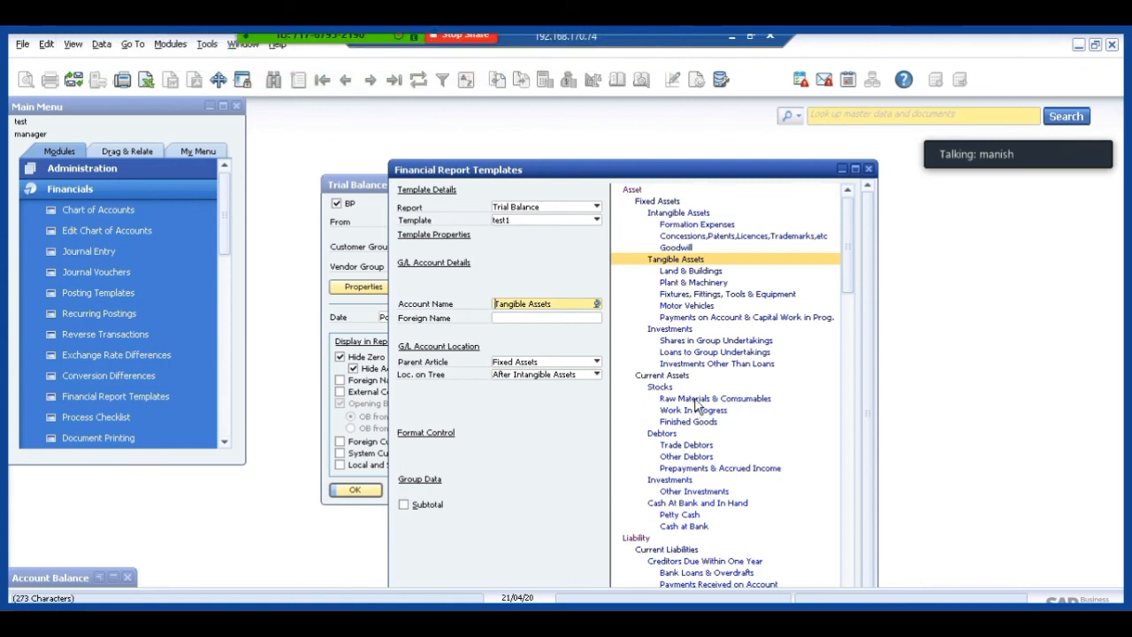
scroll(696, 405, down, 2)
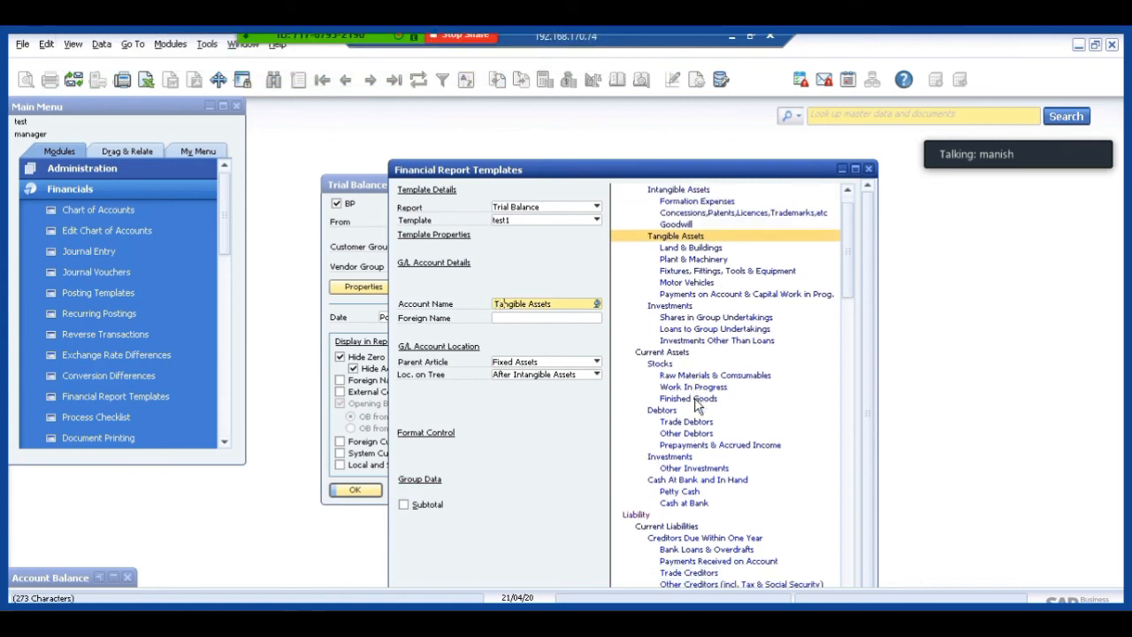
scroll(698, 405, up, 1)
scroll(698, 405, up, 1)
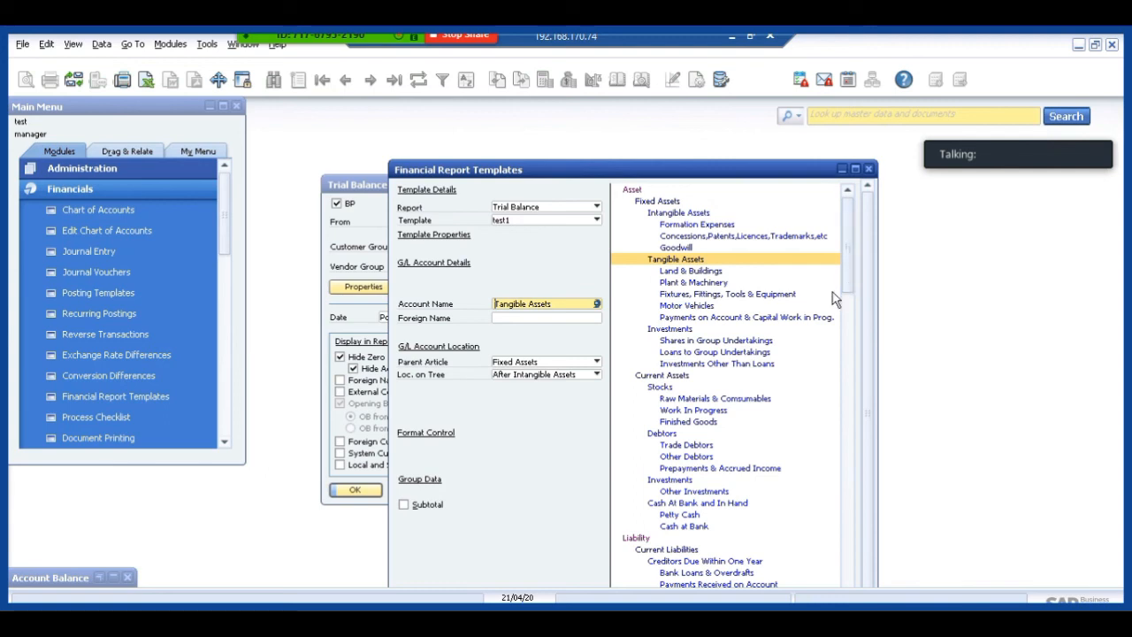
double_click(685, 399)
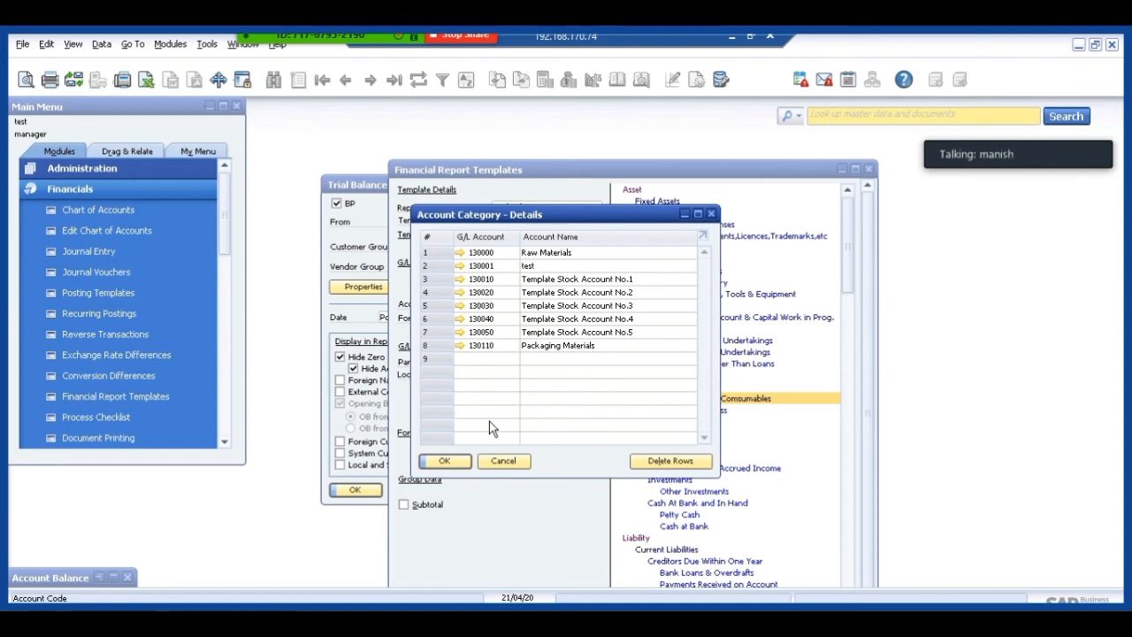
click(460, 266)
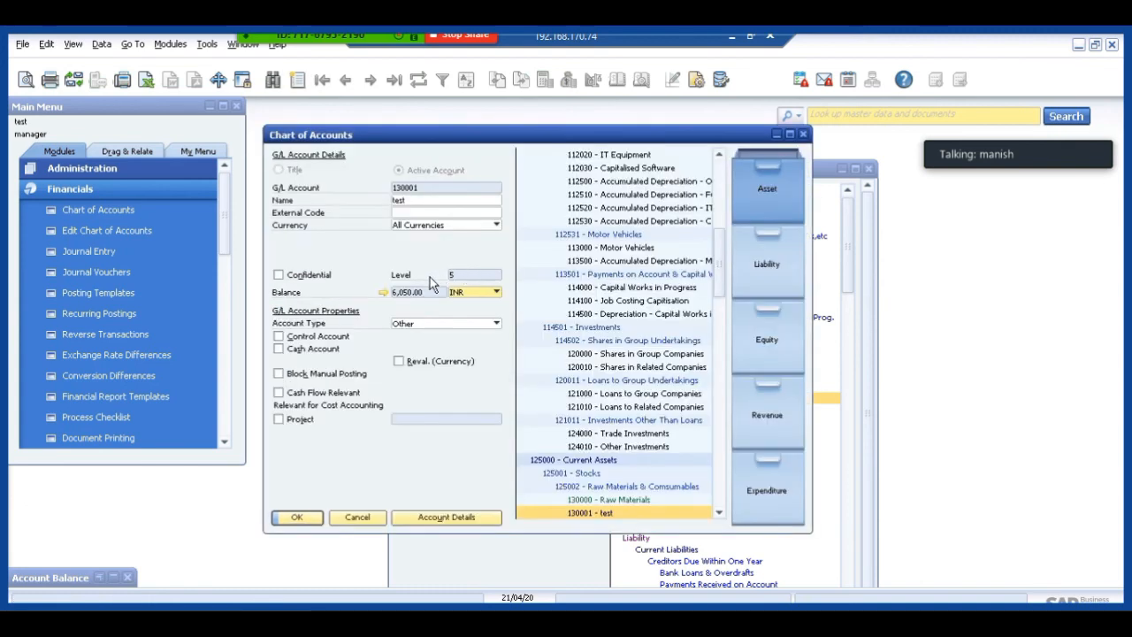
click(357, 517)
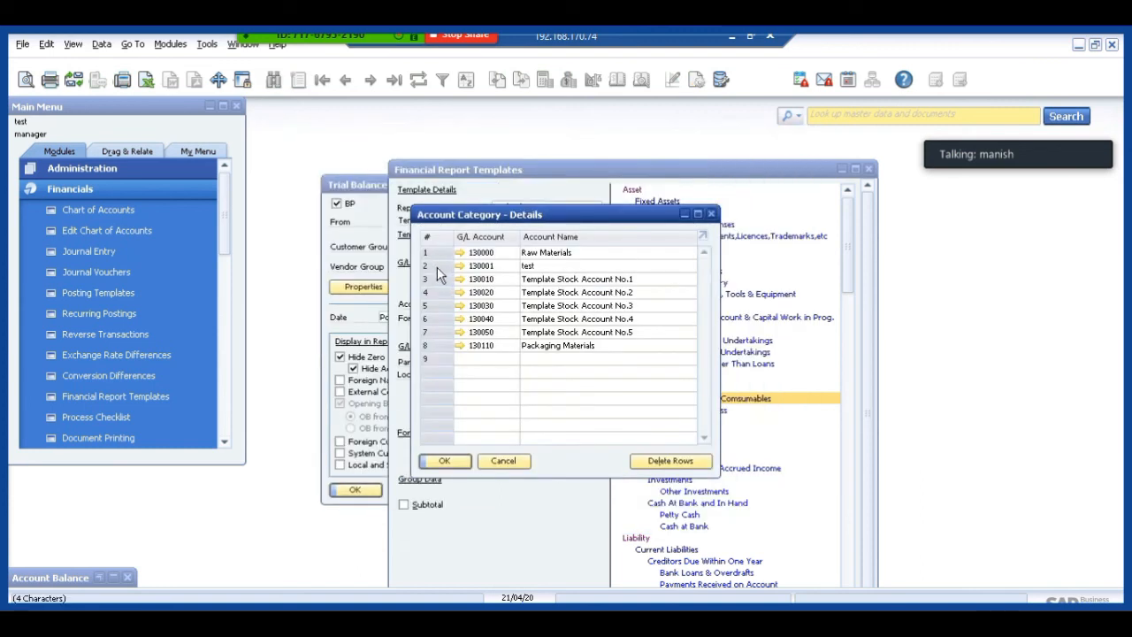
Try to replace the test account in the Raw Materials & Comsumables category by clearing its G/L code, and cancel the category details.
click(504, 270)
key(Delete)
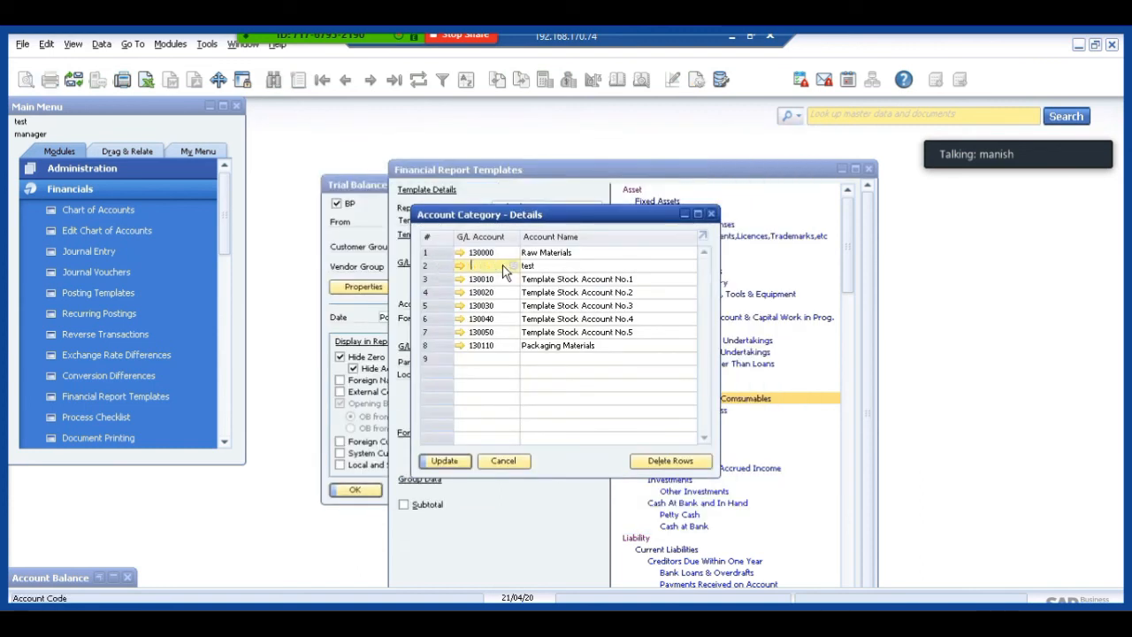
key(Tab)
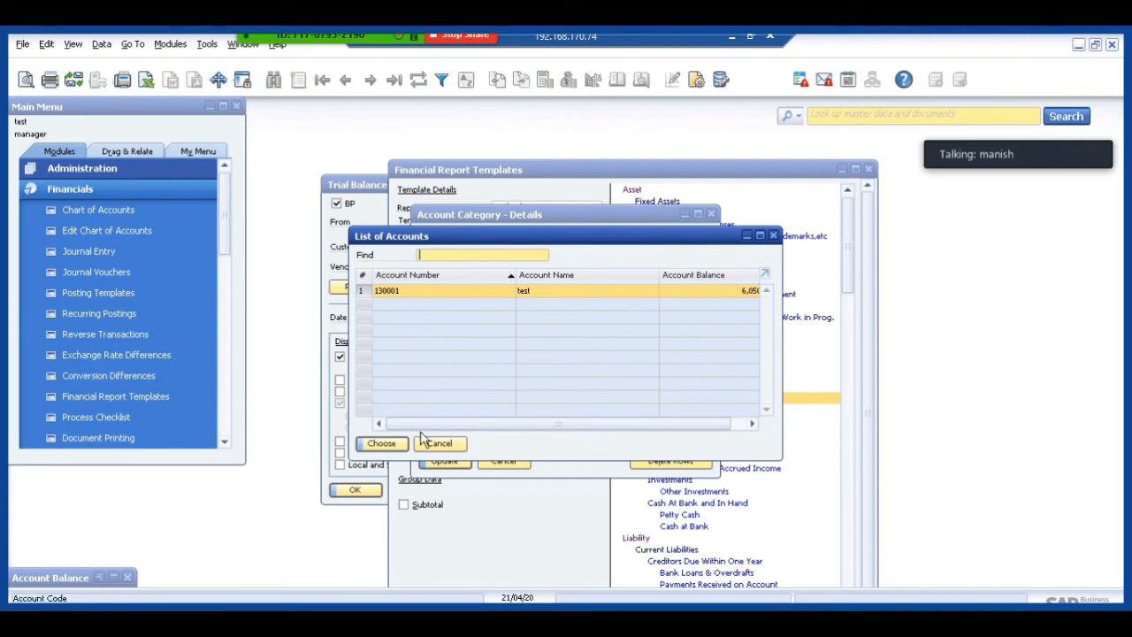
click(440, 443)
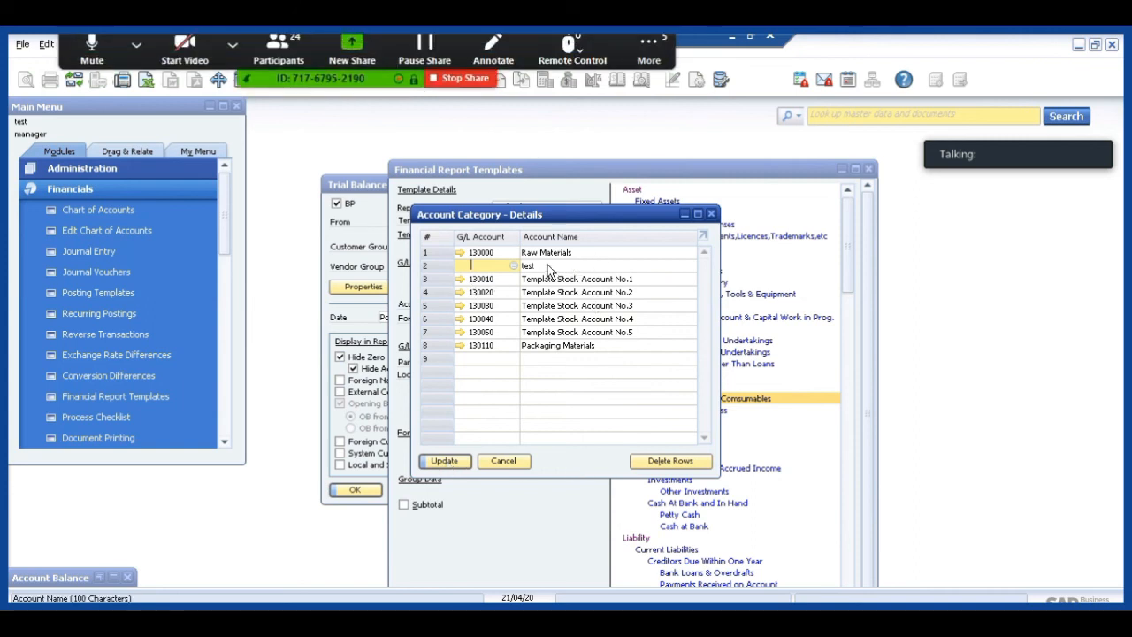
key(Tab)
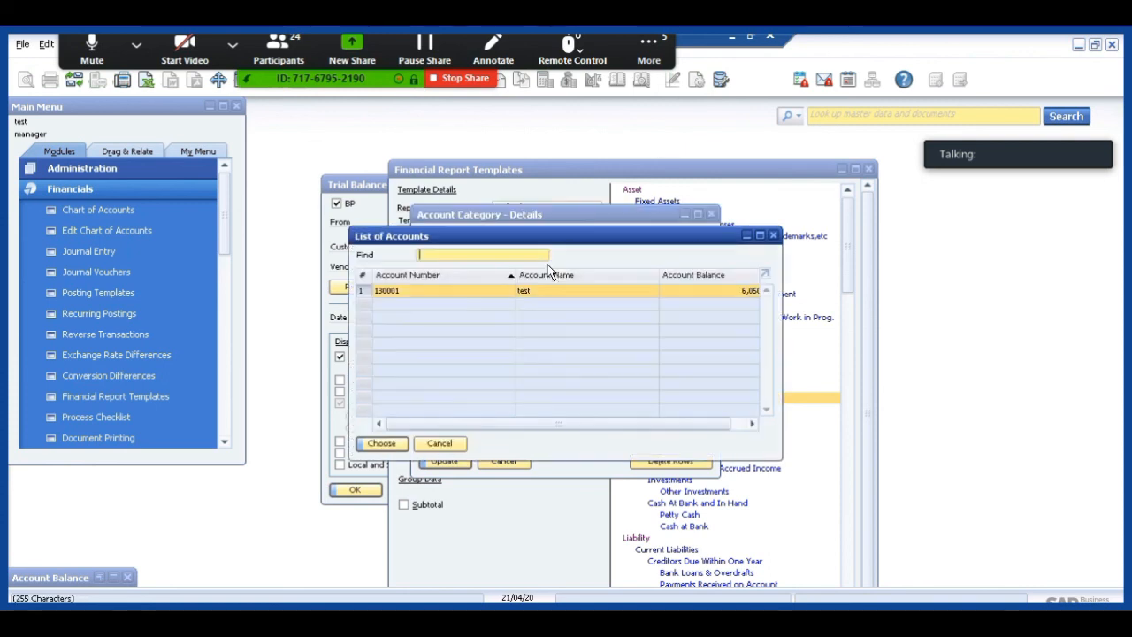
click(442, 444)
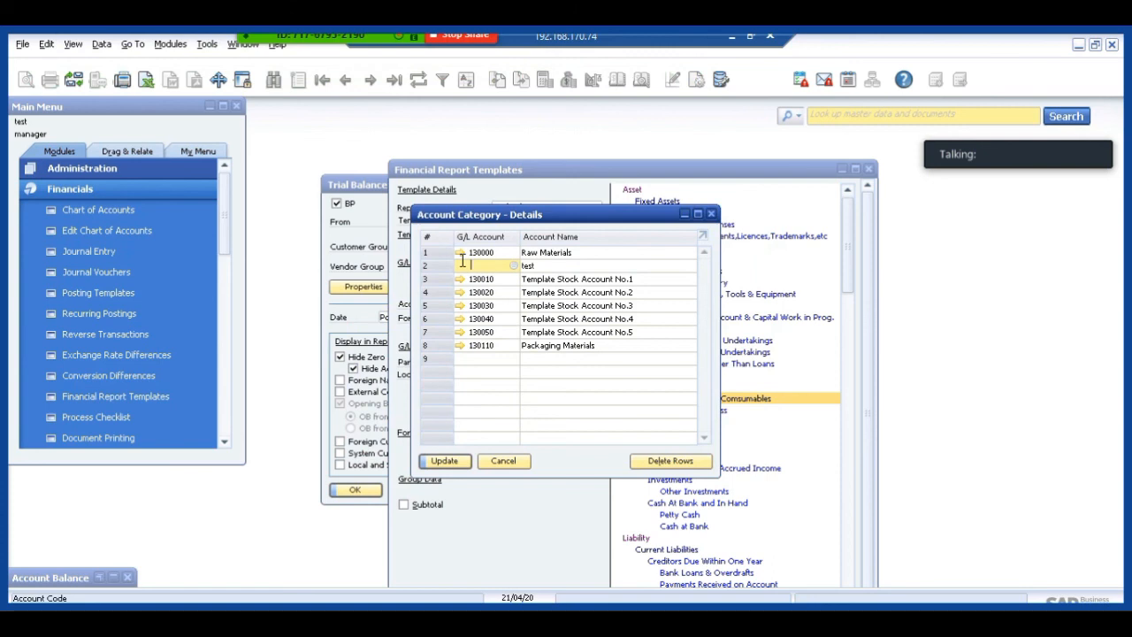
click(503, 462)
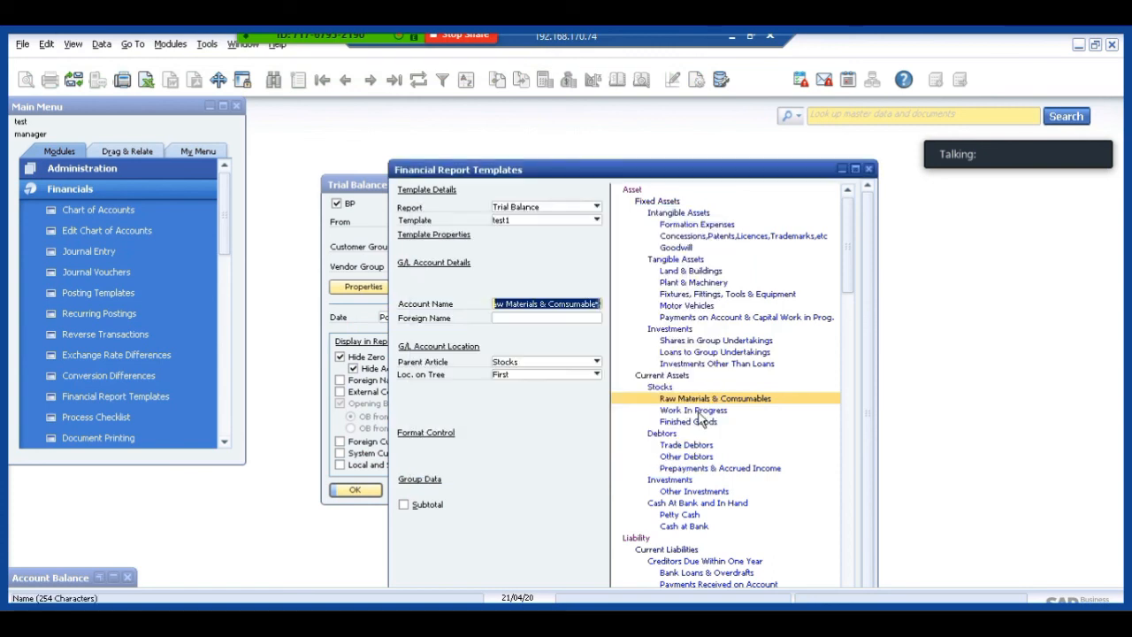
Delete the test account row from the Raw Materials & Comsumables category, update it, and save and close the test1 template.
double_click(684, 405)
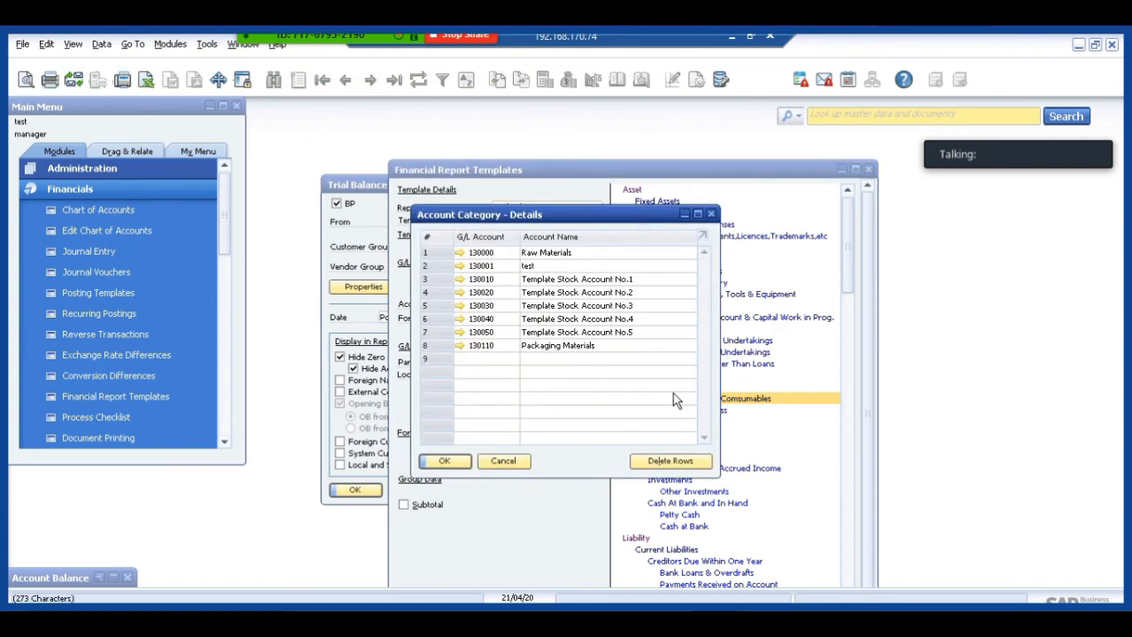
right_click(431, 267)
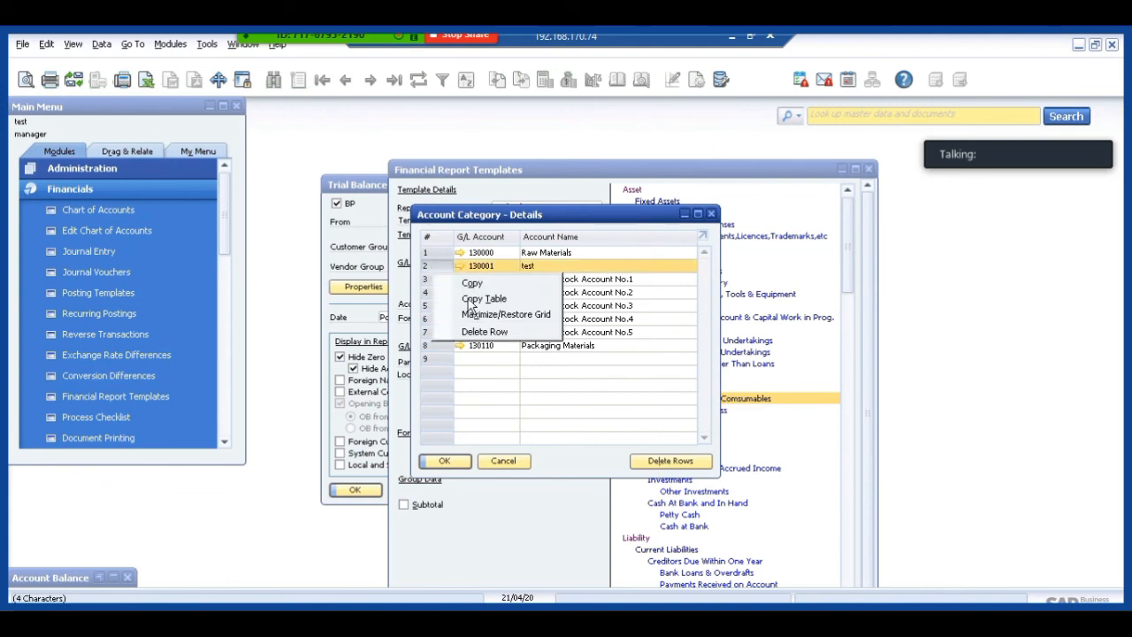
click(485, 331)
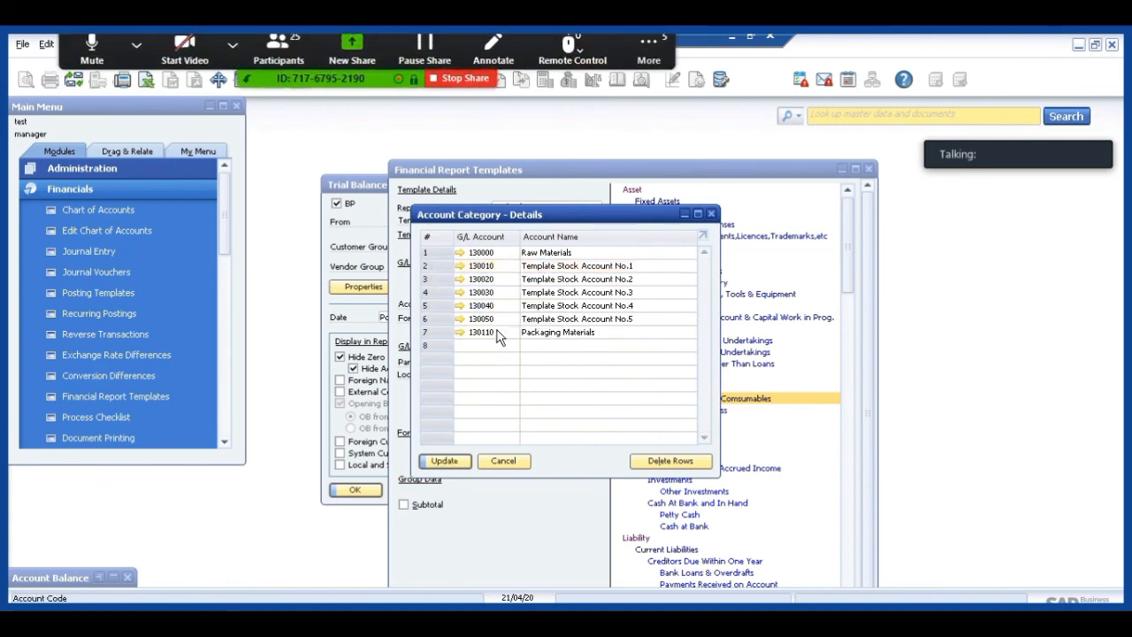
click(454, 462)
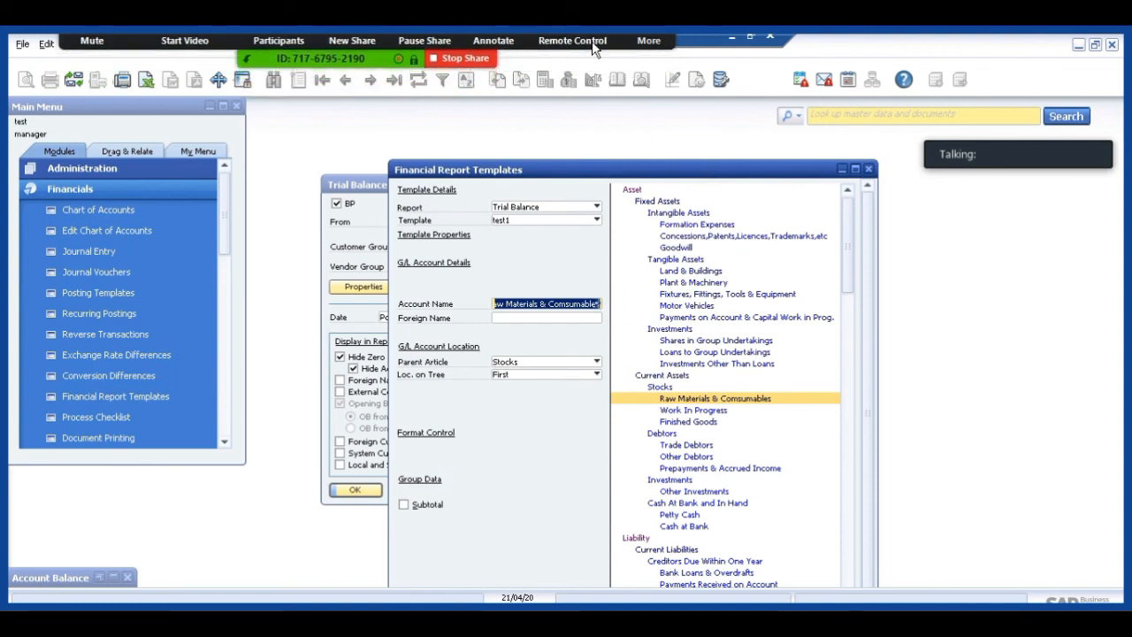
drag(581, 169, 520, 56)
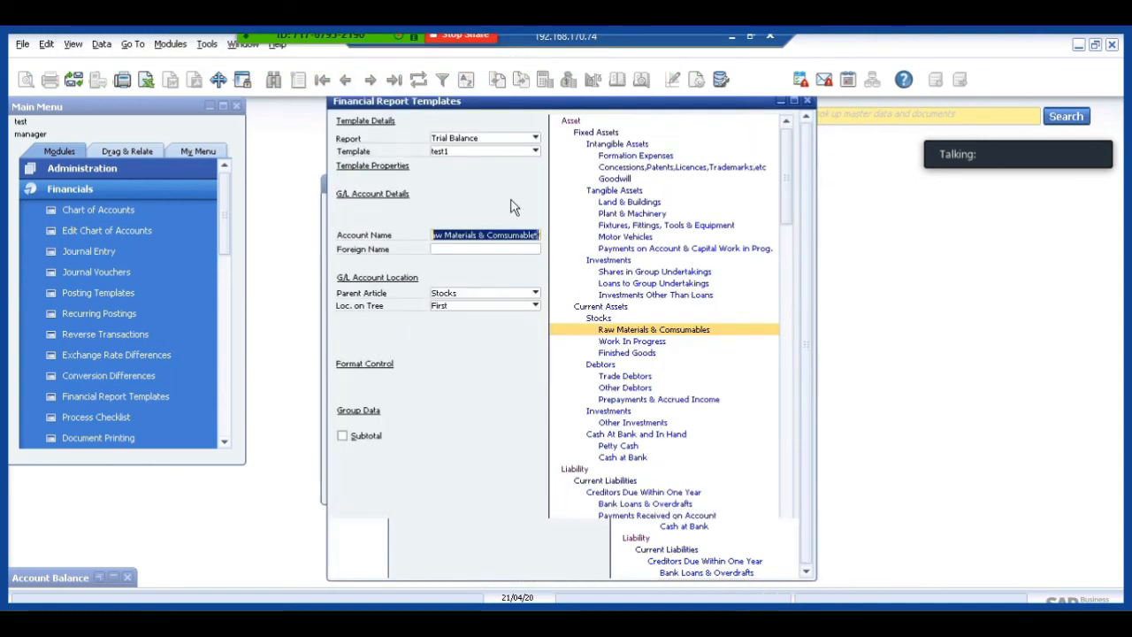
click(365, 571)
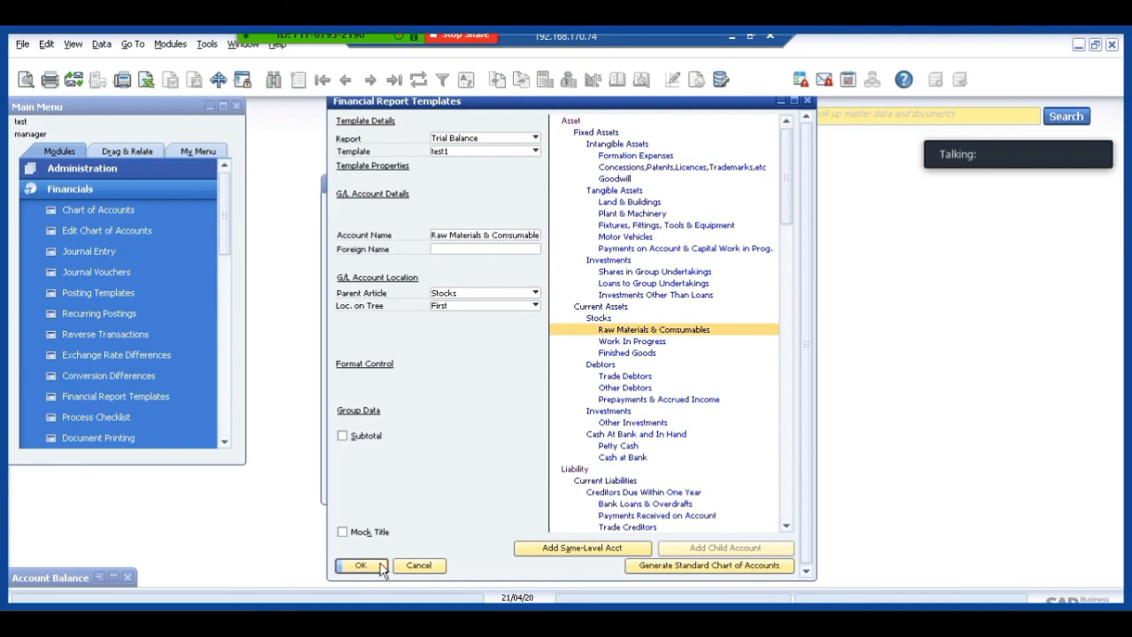
click(366, 567)
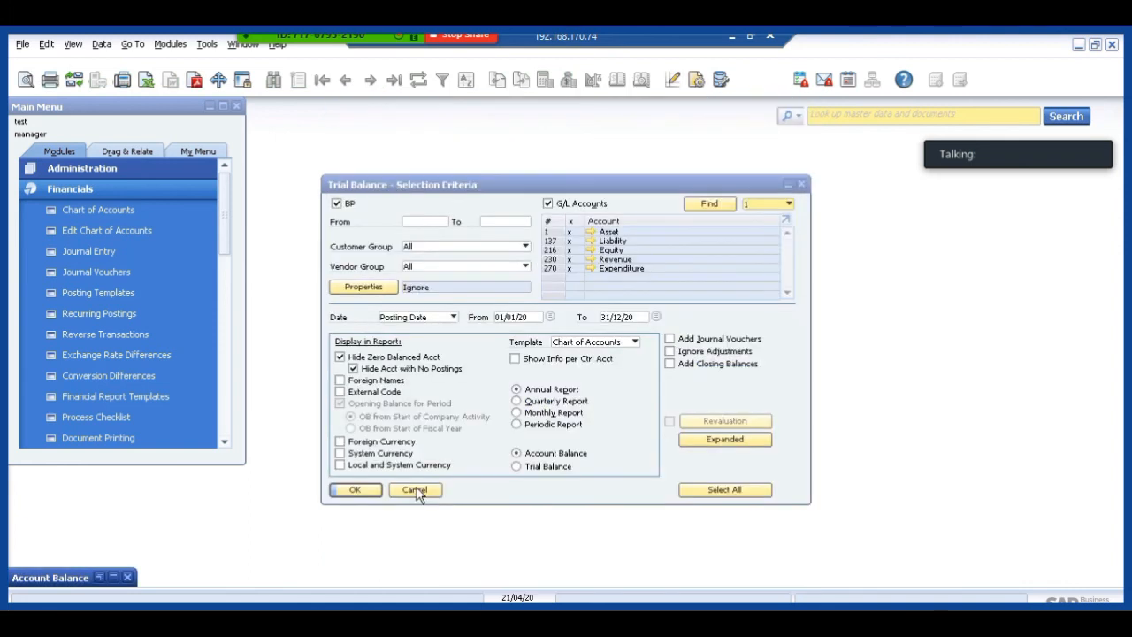
Restore the minimized Account Balance report, return to its selection criteria, and cancel the Trial Balance.
click(99, 577)
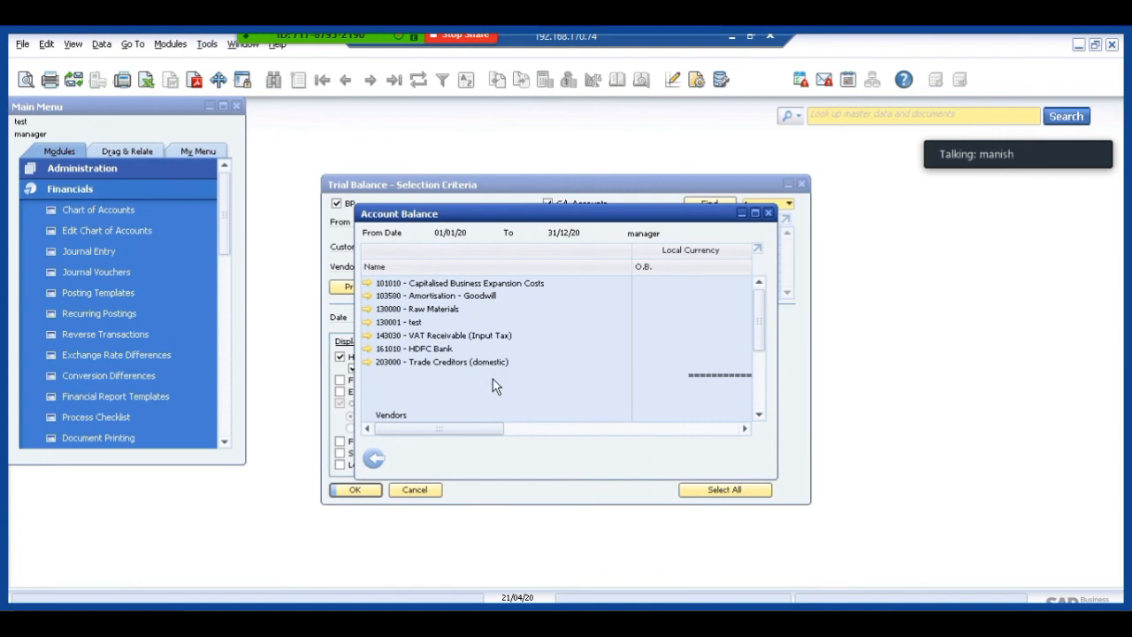
click(373, 457)
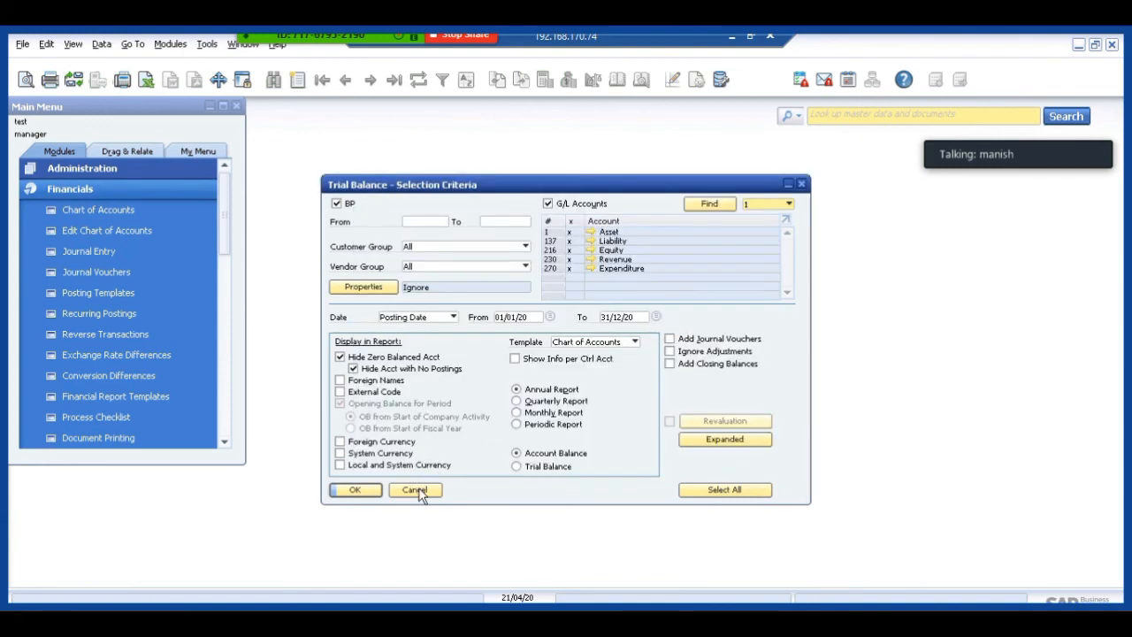
click(416, 491)
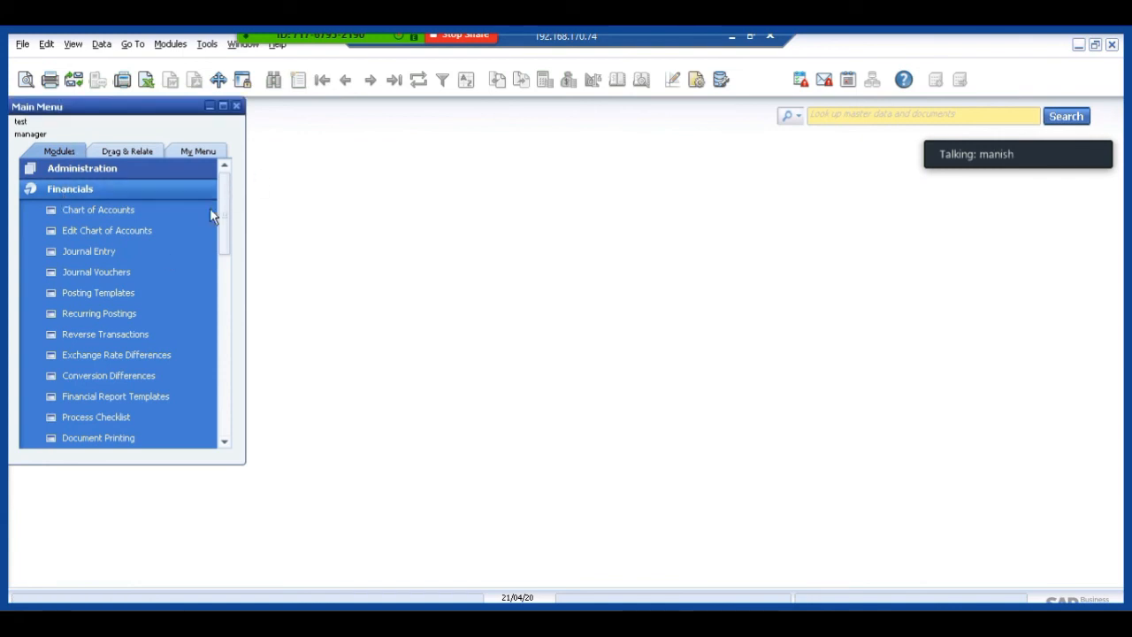
Run the Trial Balance with template test1 for all G/L accounts, examine the Account Balance maximized, and return to the selection criteria.
drag(228, 210, 165, 321)
click(142, 316)
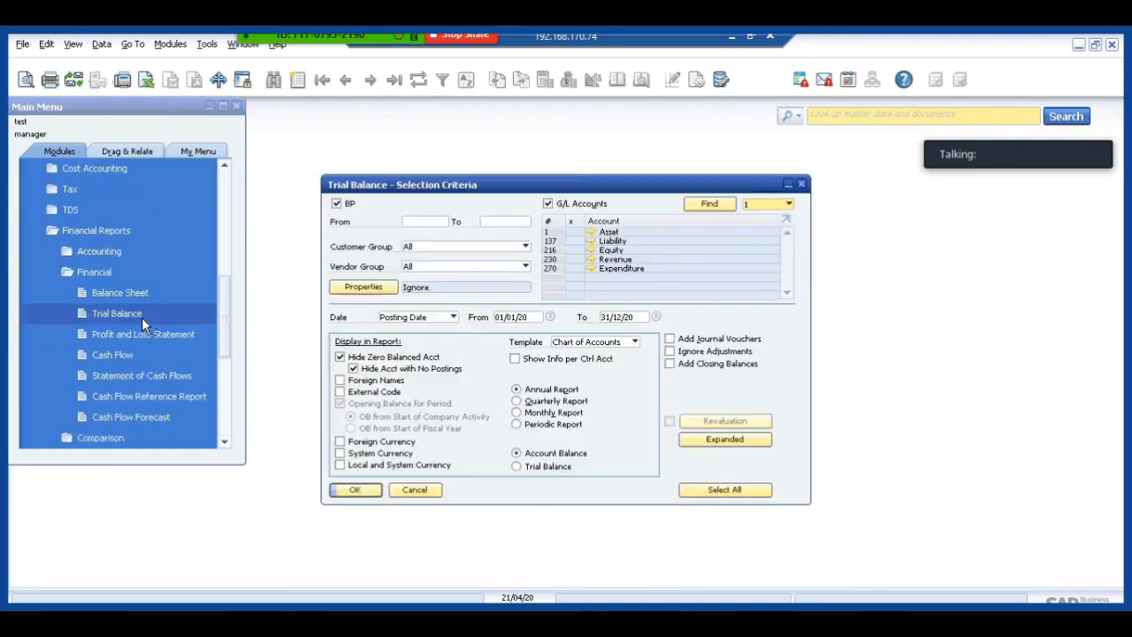
click(584, 344)
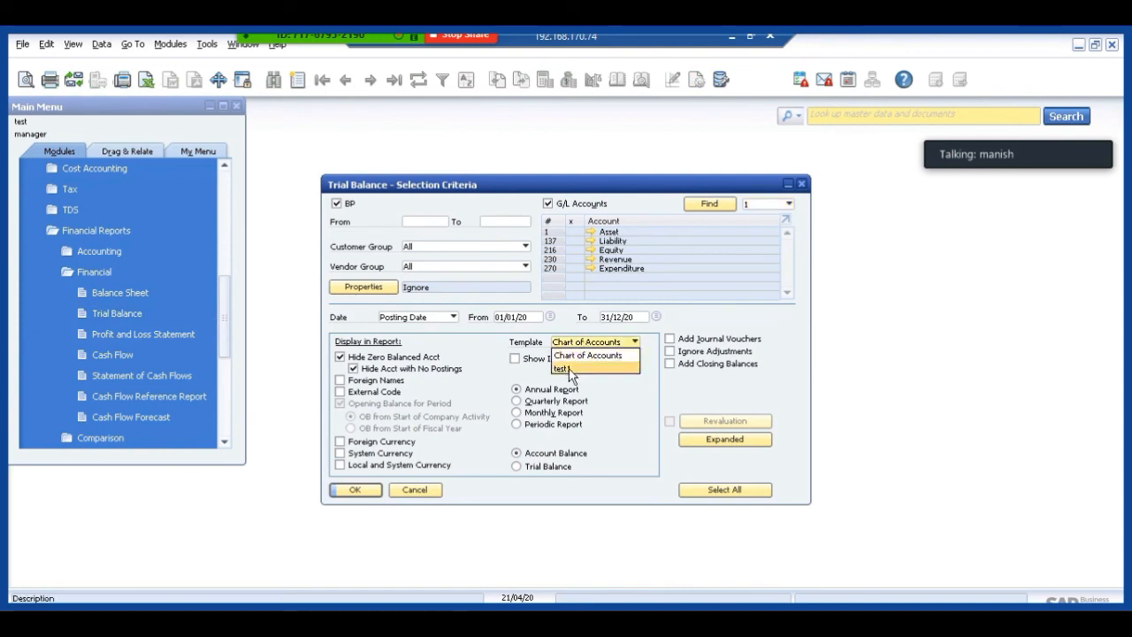
click(569, 369)
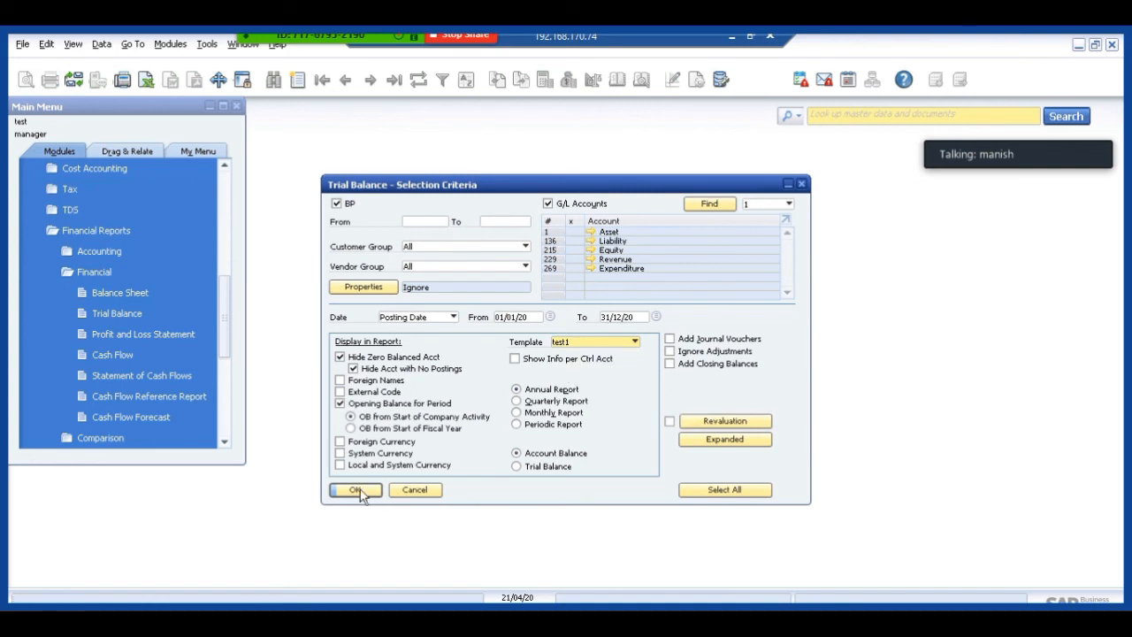
click(572, 224)
click(351, 490)
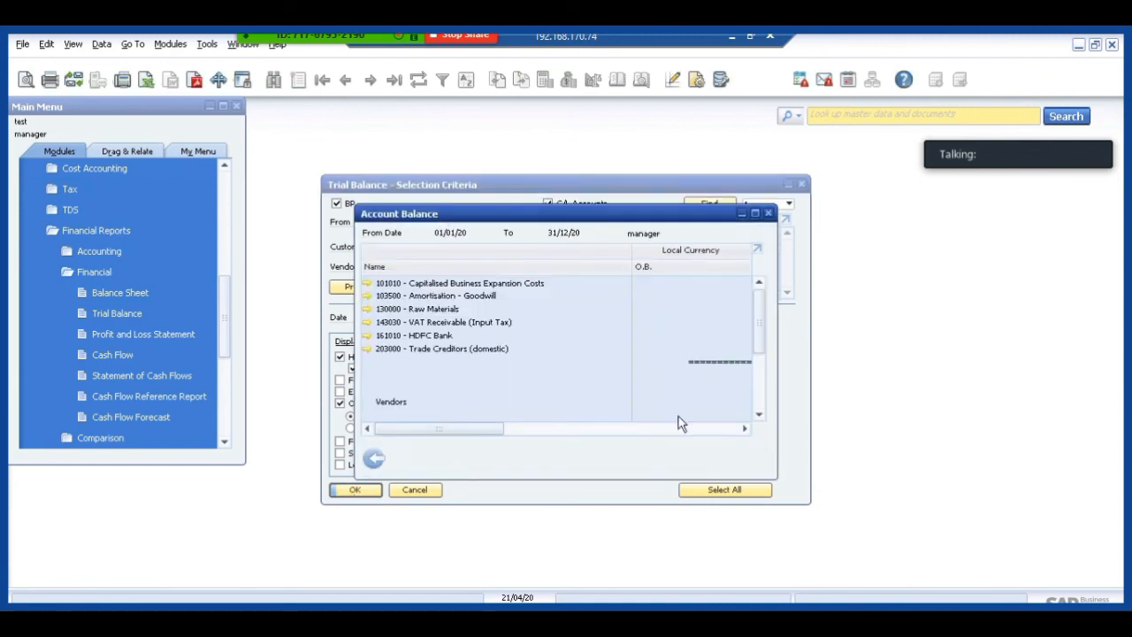
click(756, 214)
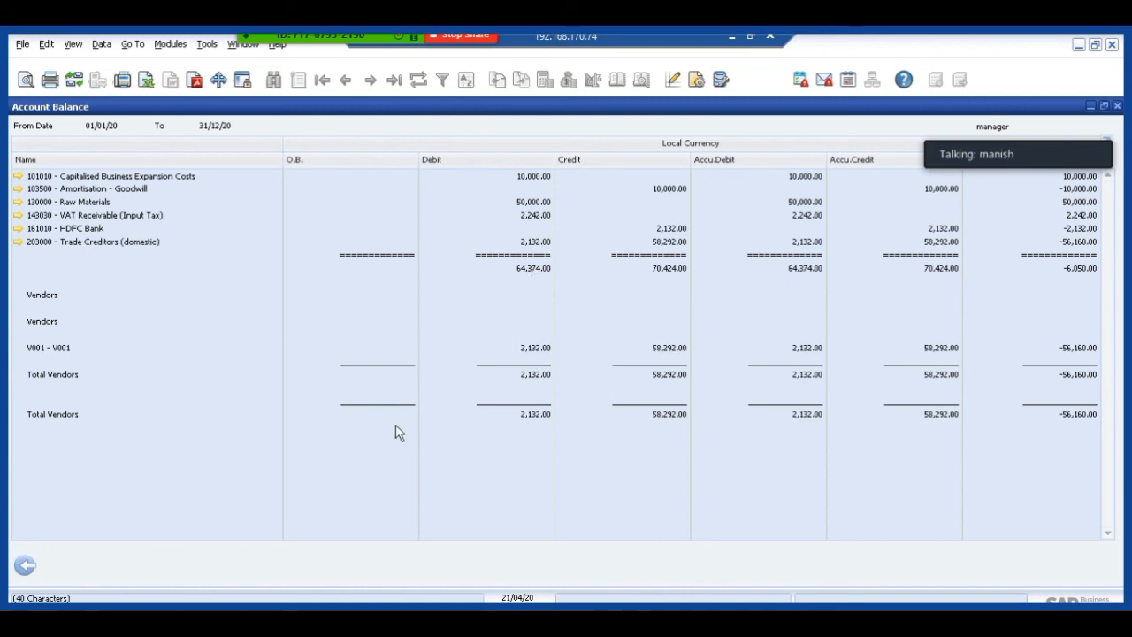
click(28, 571)
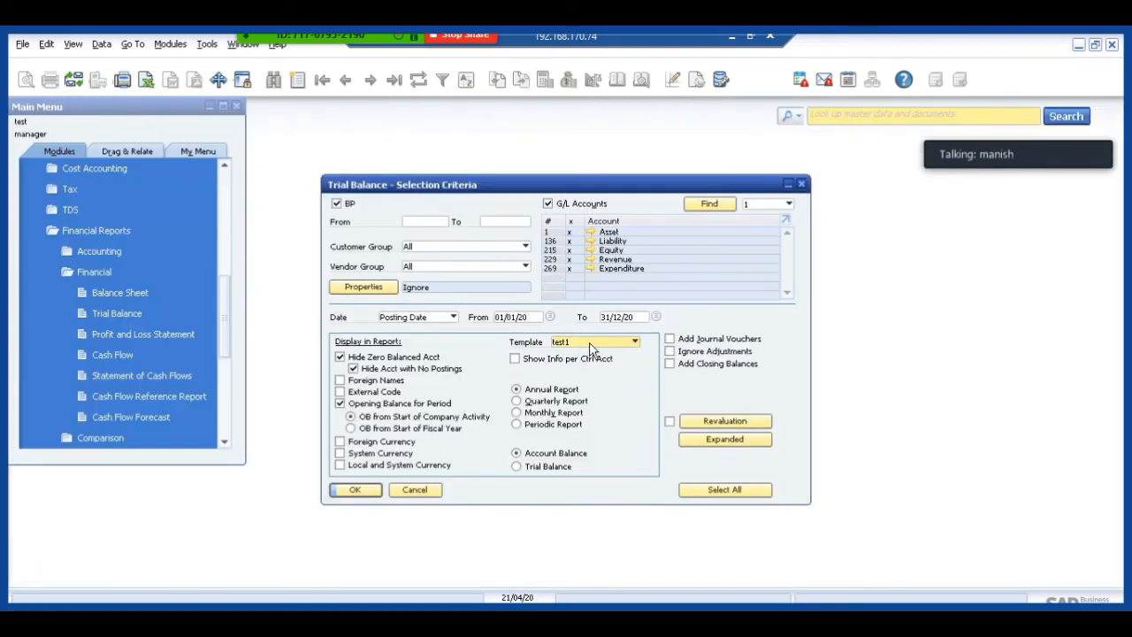
Run the Trial Balance with the Chart of Accounts template, examine the Account Balance, and return to the selection criteria.
click(589, 344)
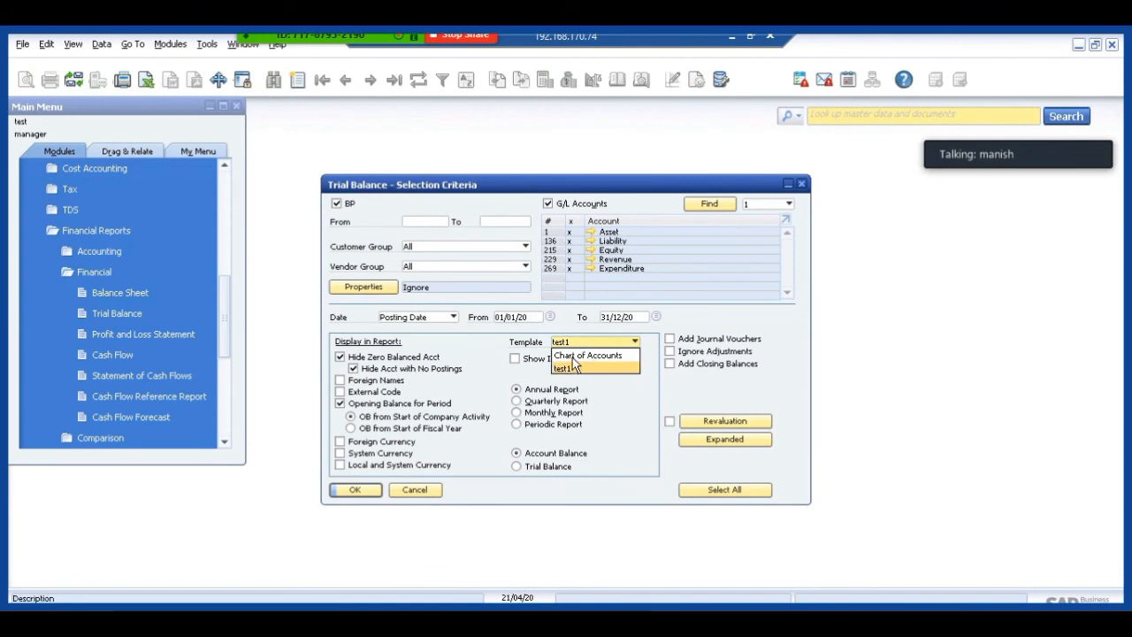
click(575, 355)
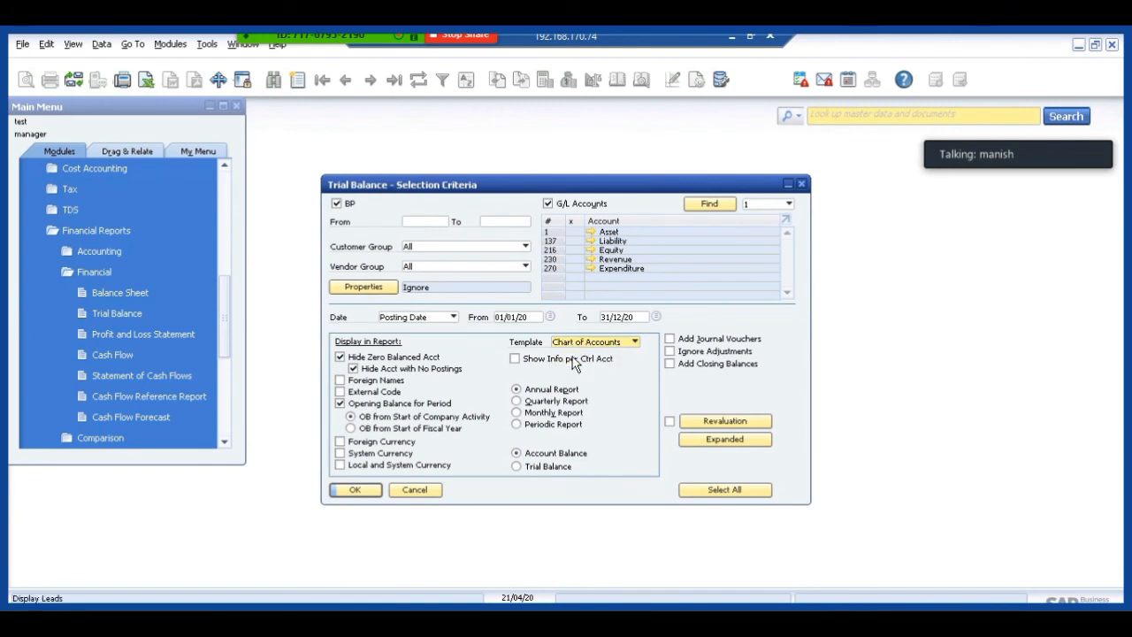
click(355, 491)
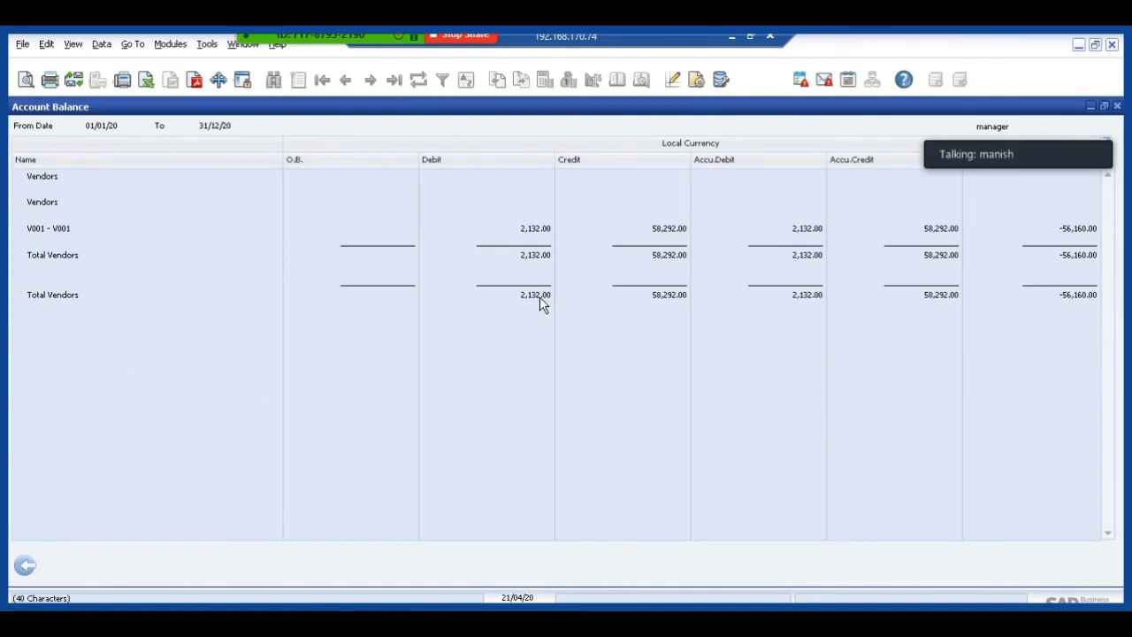
click(24, 565)
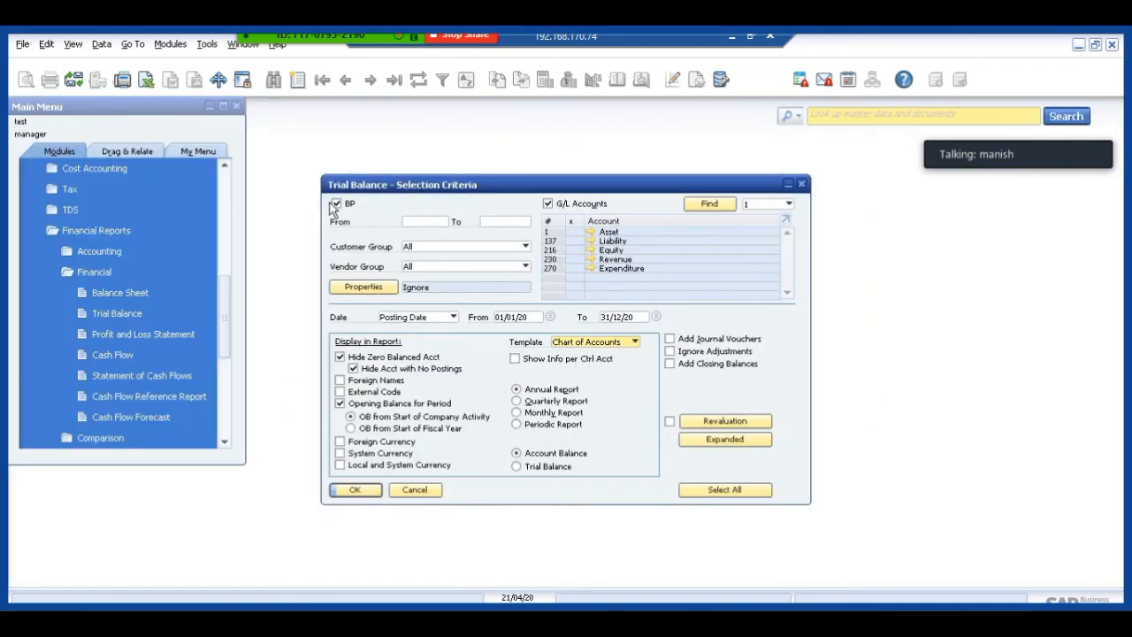
Rerun the Trial Balance without business partners for all G/L accounts, examine the Account Balance, and close the report.
click(336, 203)
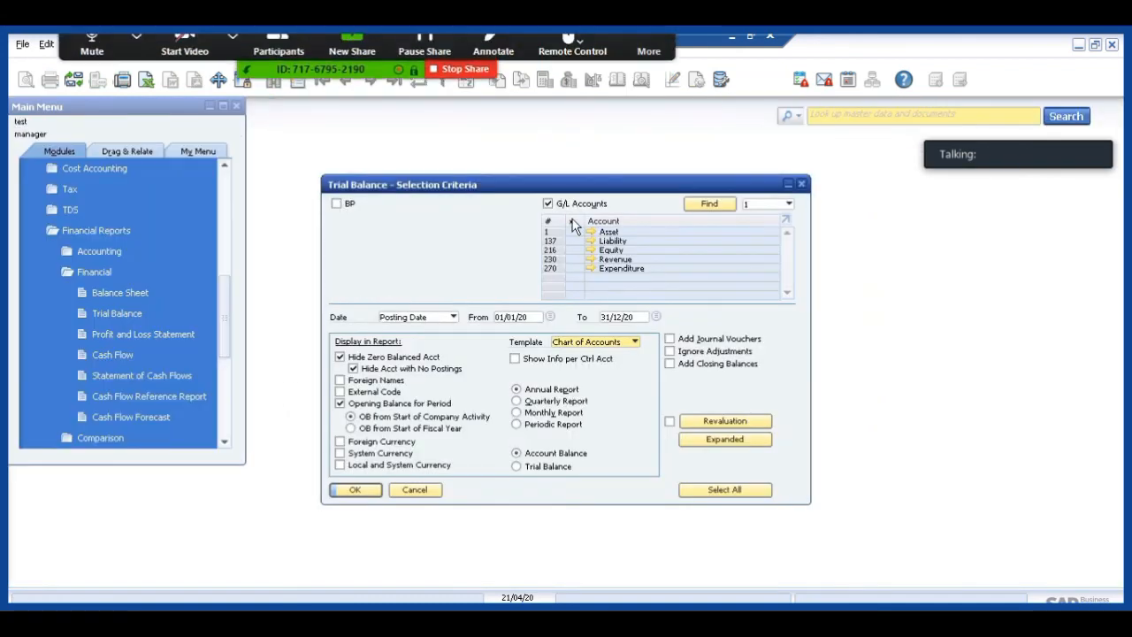
click(352, 491)
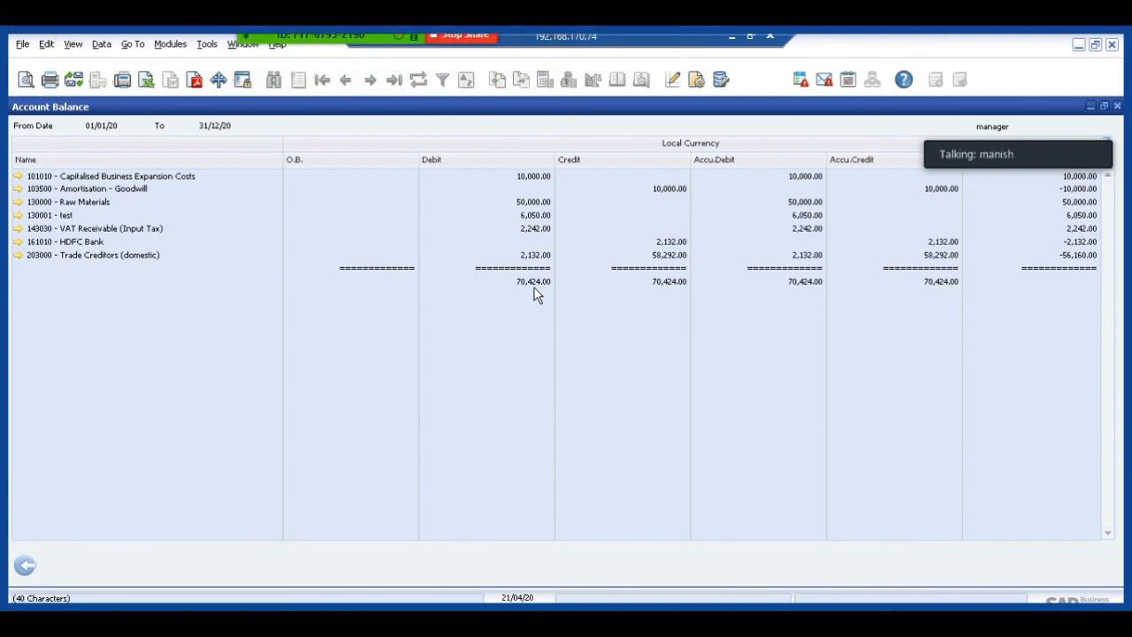
click(26, 566)
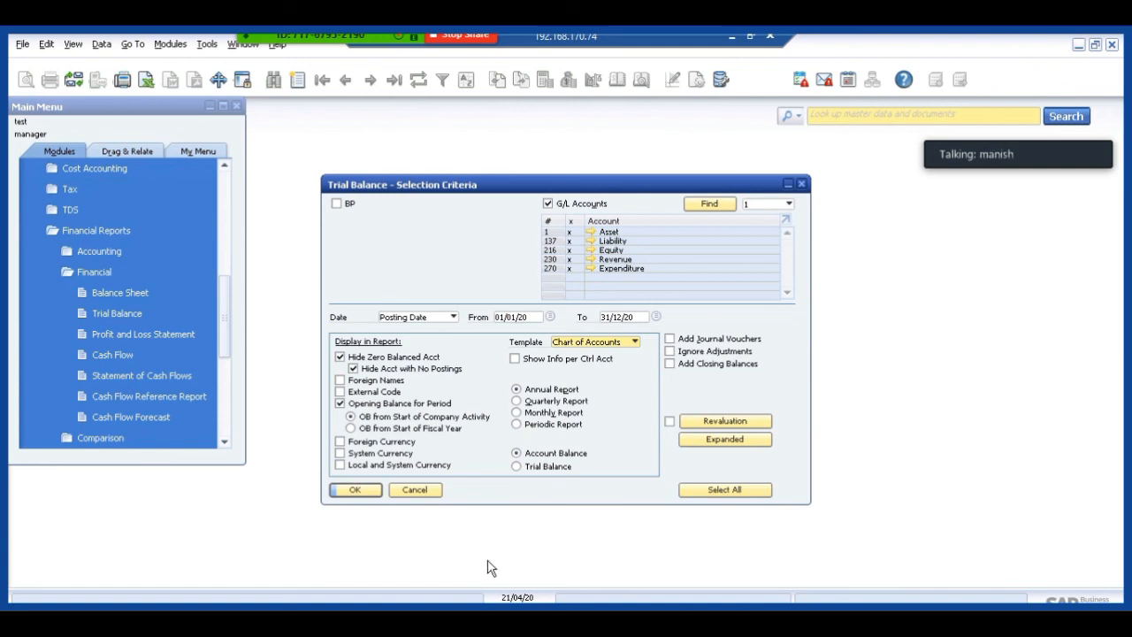
click(418, 495)
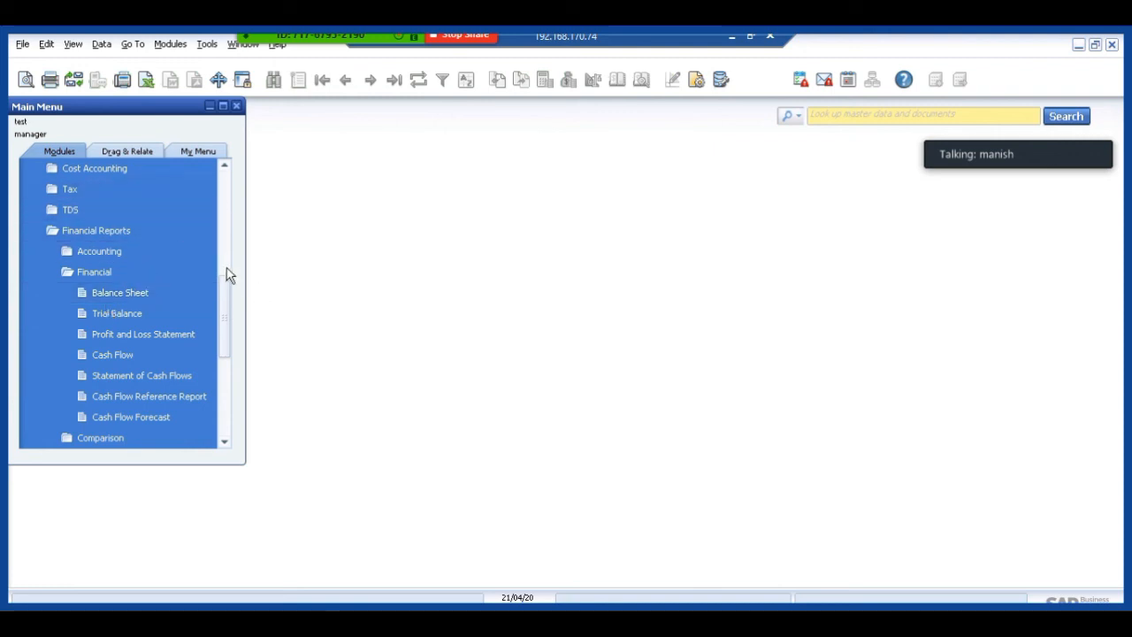
scroll(206, 186, up, 6)
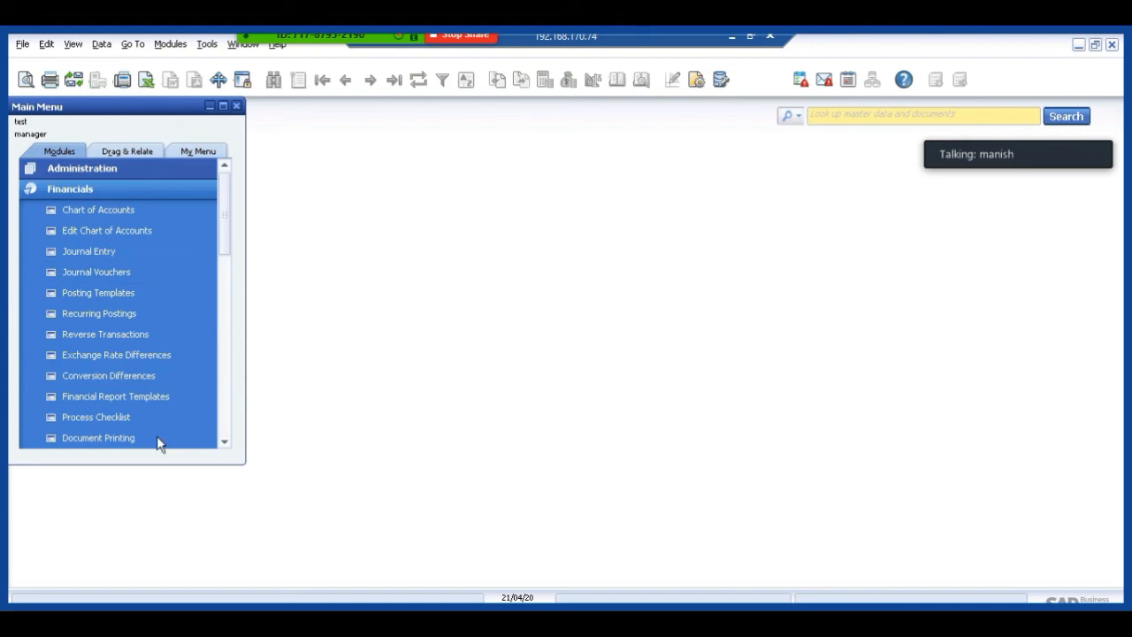
click(152, 396)
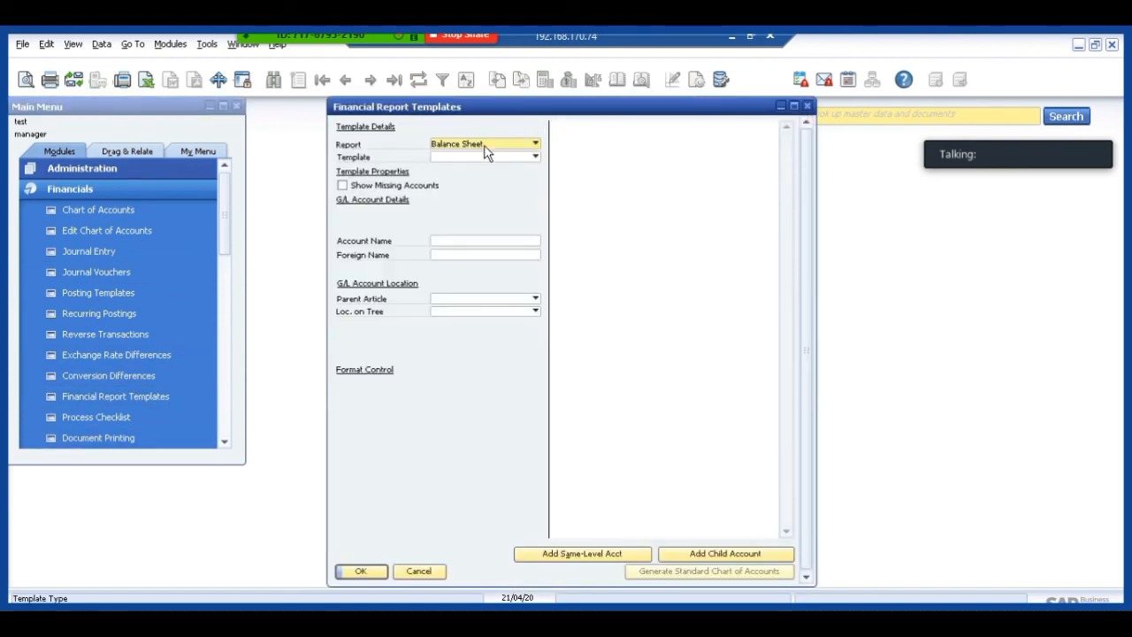
click(487, 146)
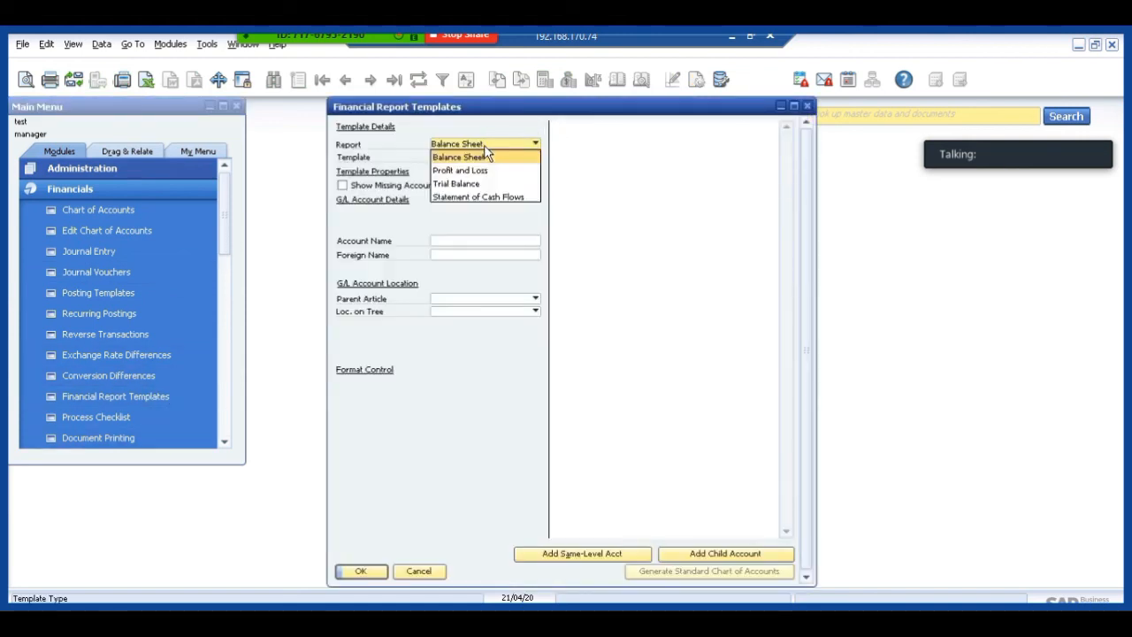
click(470, 197)
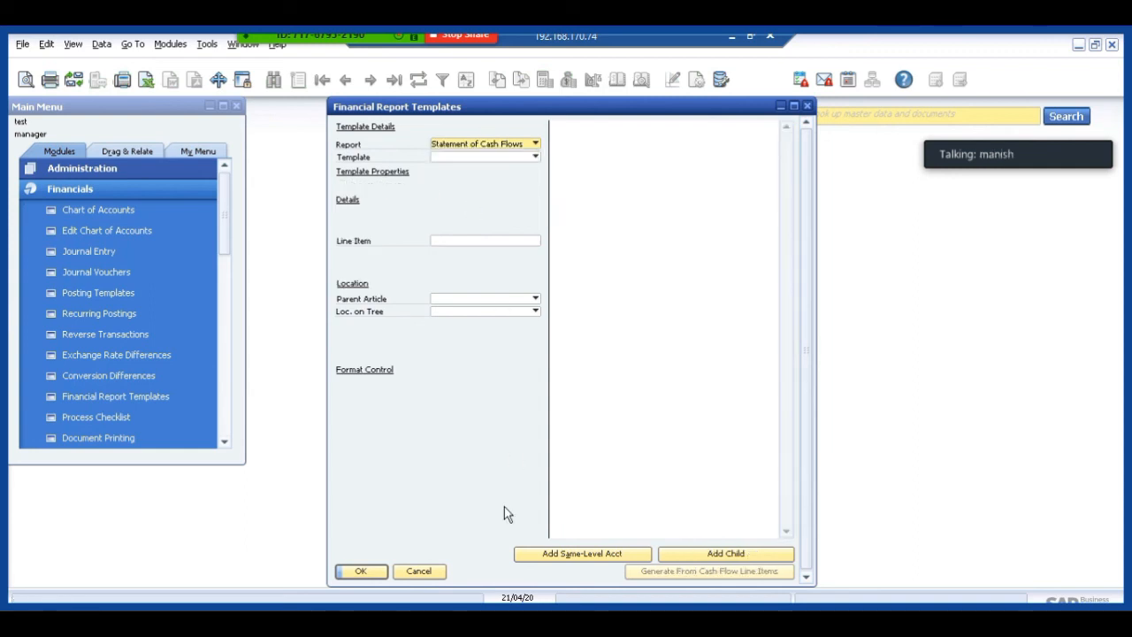
click(419, 571)
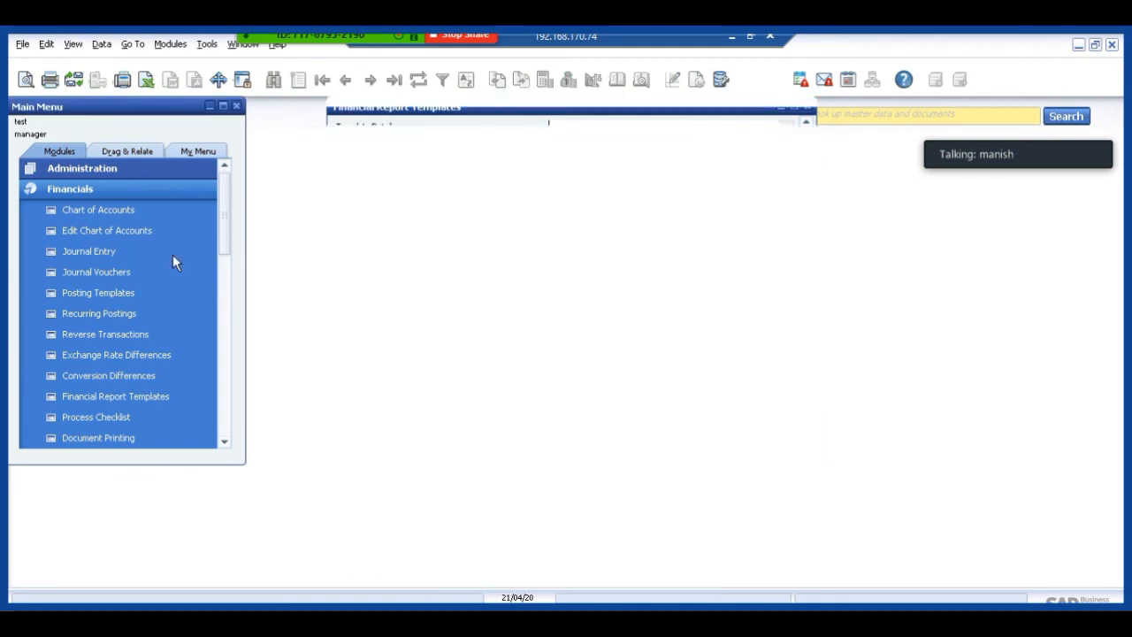
Open Financial Report Templates in the Financials module and set the report type to Statement of Cash Flows.
click(128, 189)
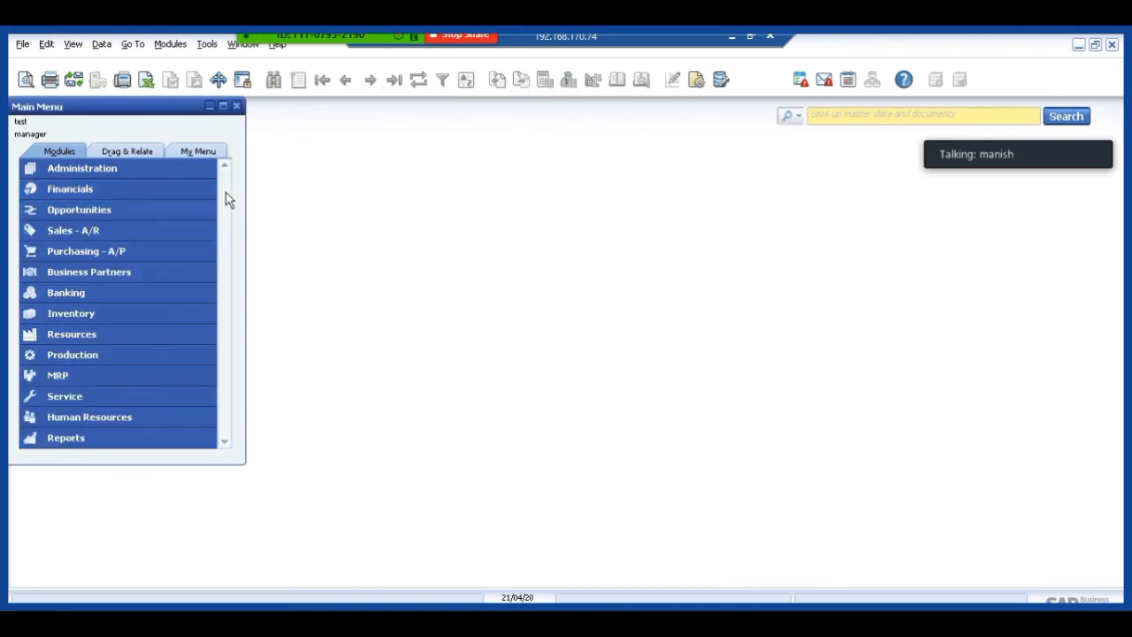
click(94, 190)
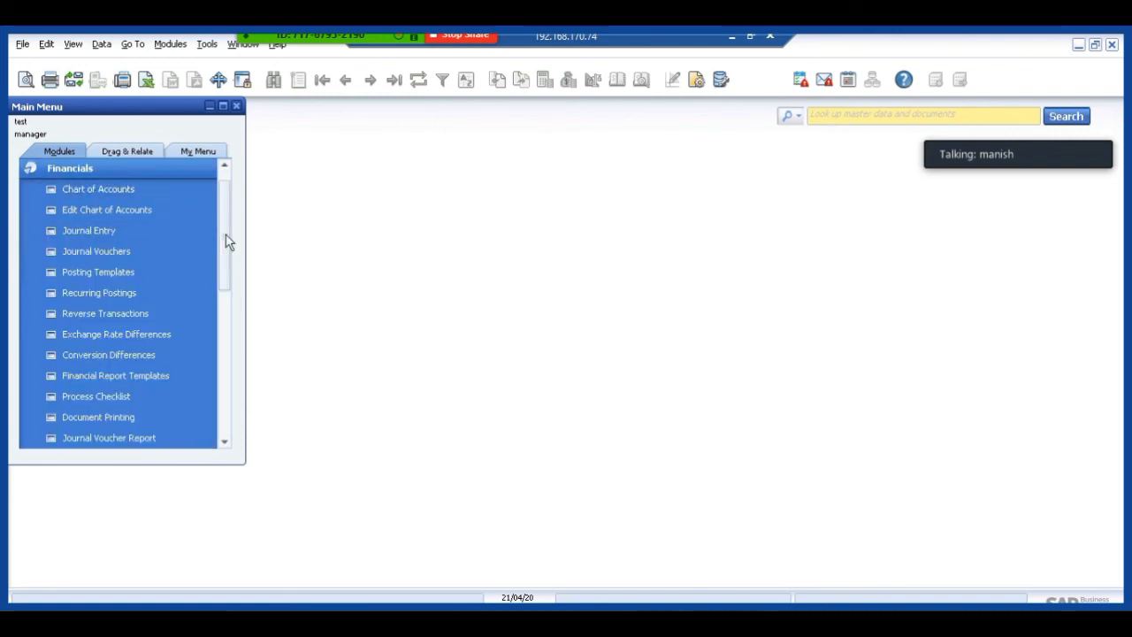
scroll(225, 263, down, 1)
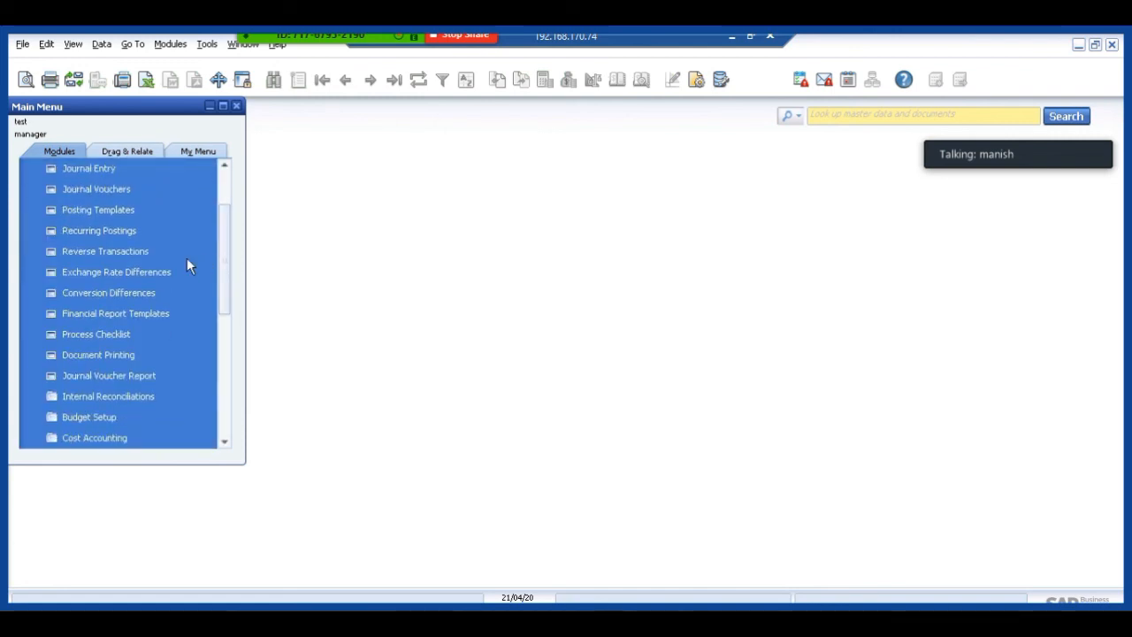
click(125, 315)
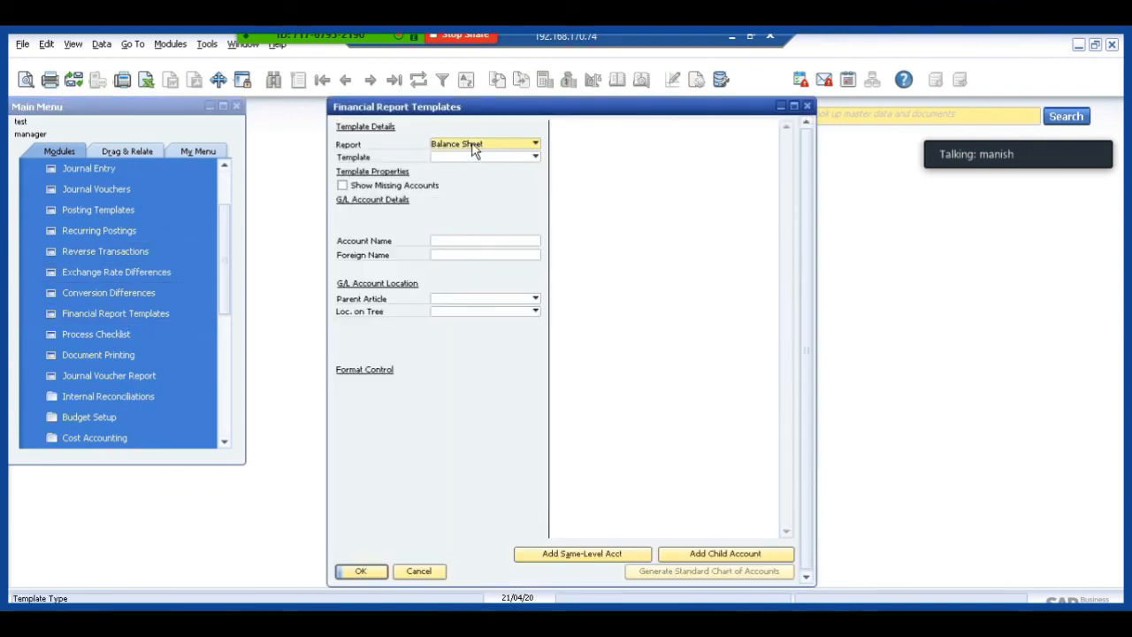
click(473, 149)
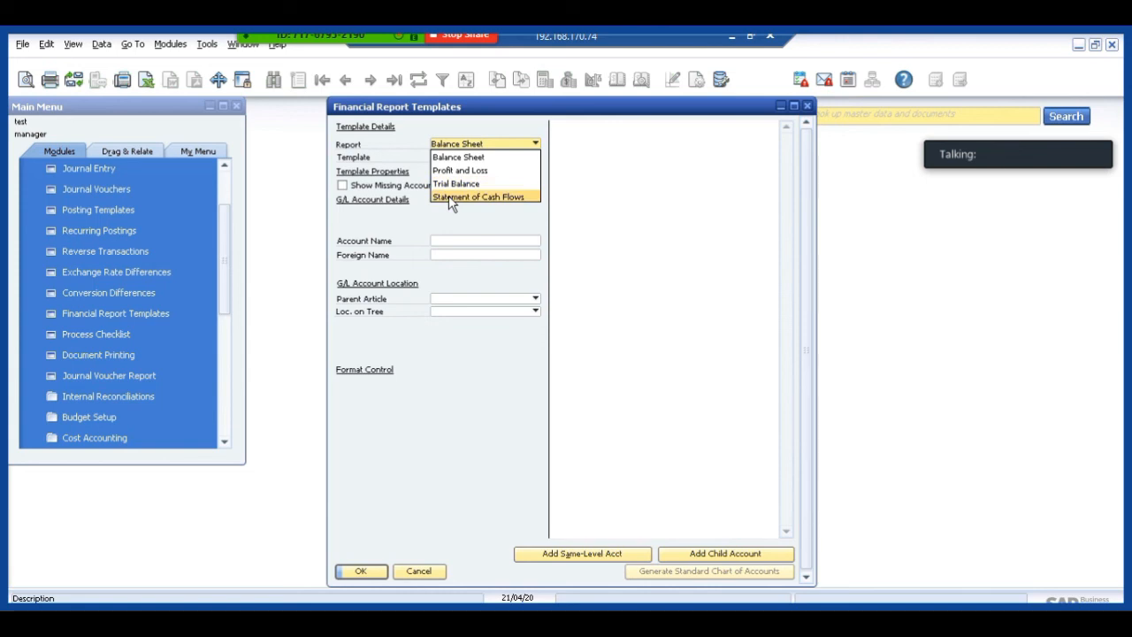
click(451, 196)
click(450, 158)
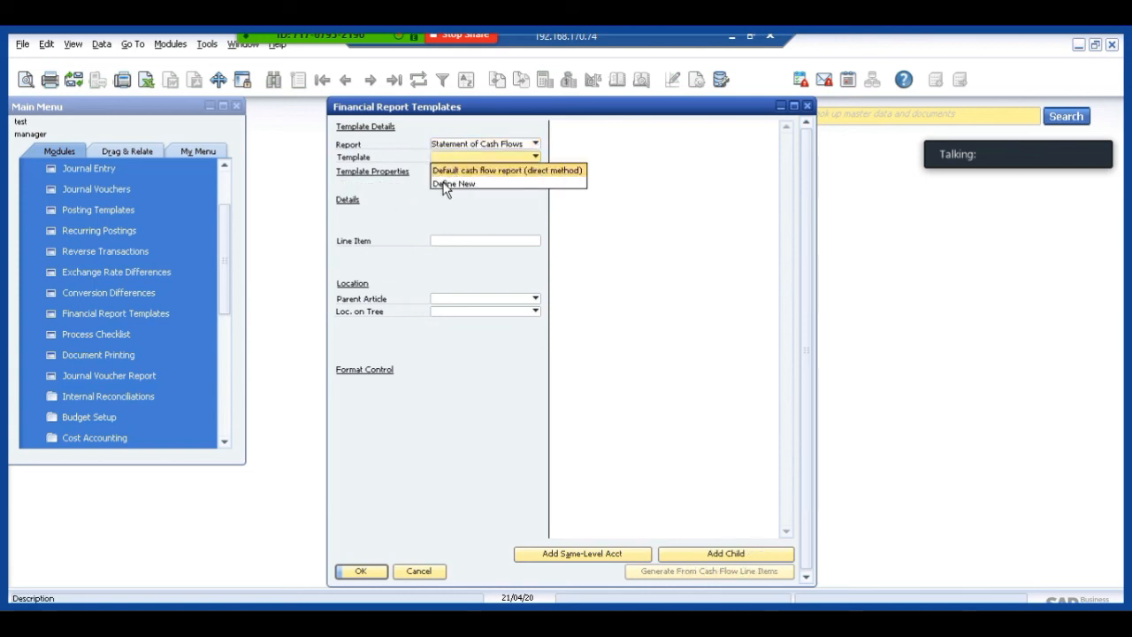
click(446, 184)
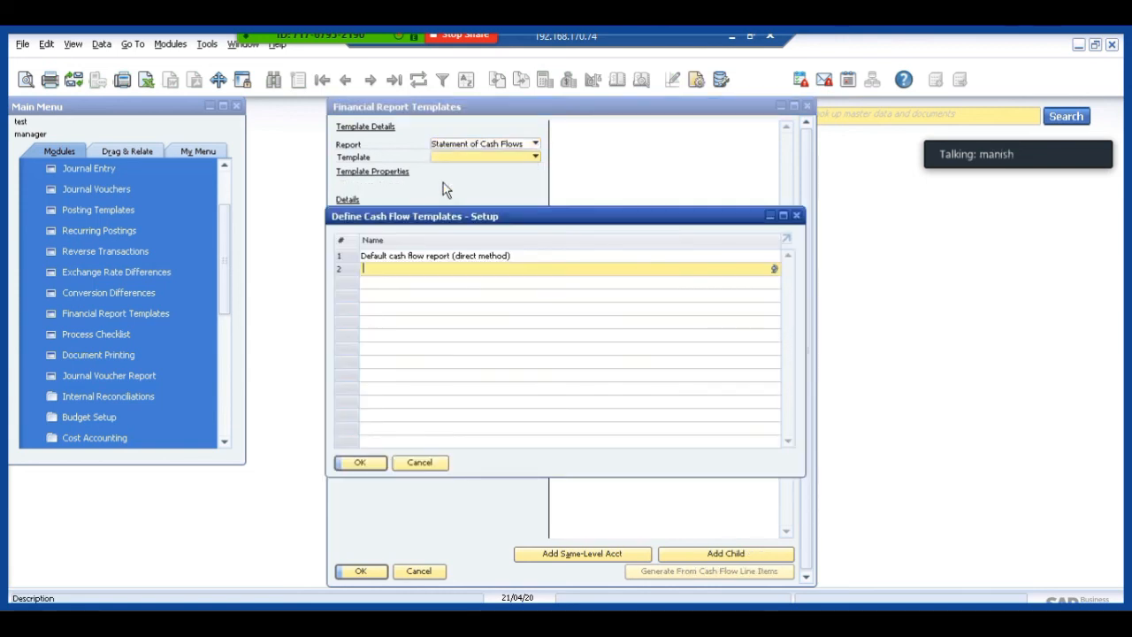
click(360, 461)
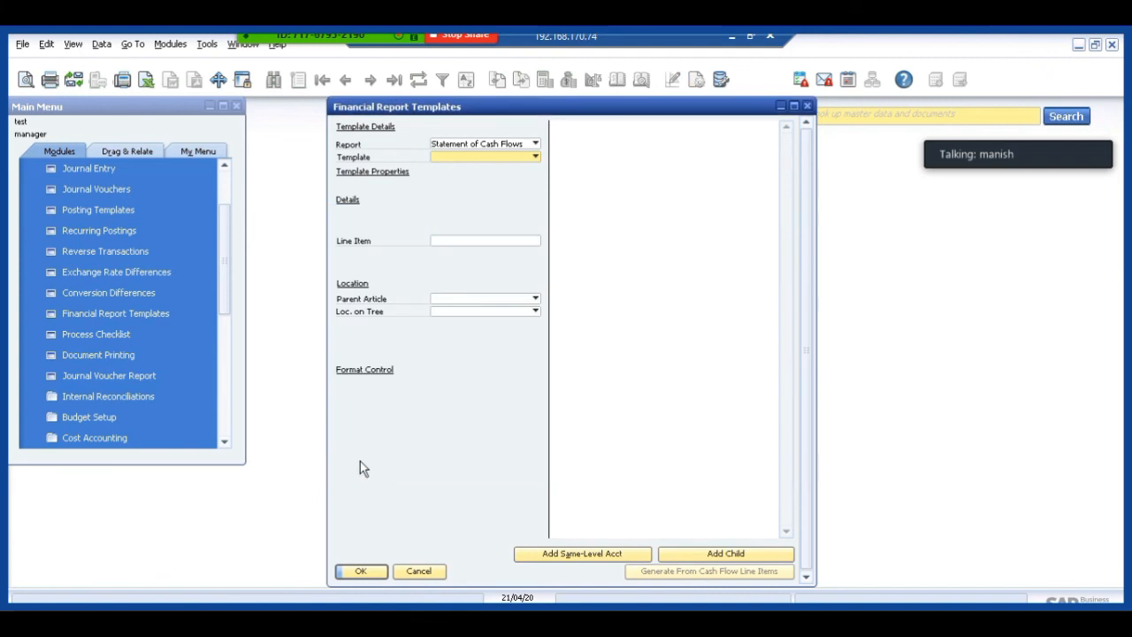
Define a new cash flow template named "new" and return to Financial Report Templates with it selected.
click(501, 157)
click(474, 186)
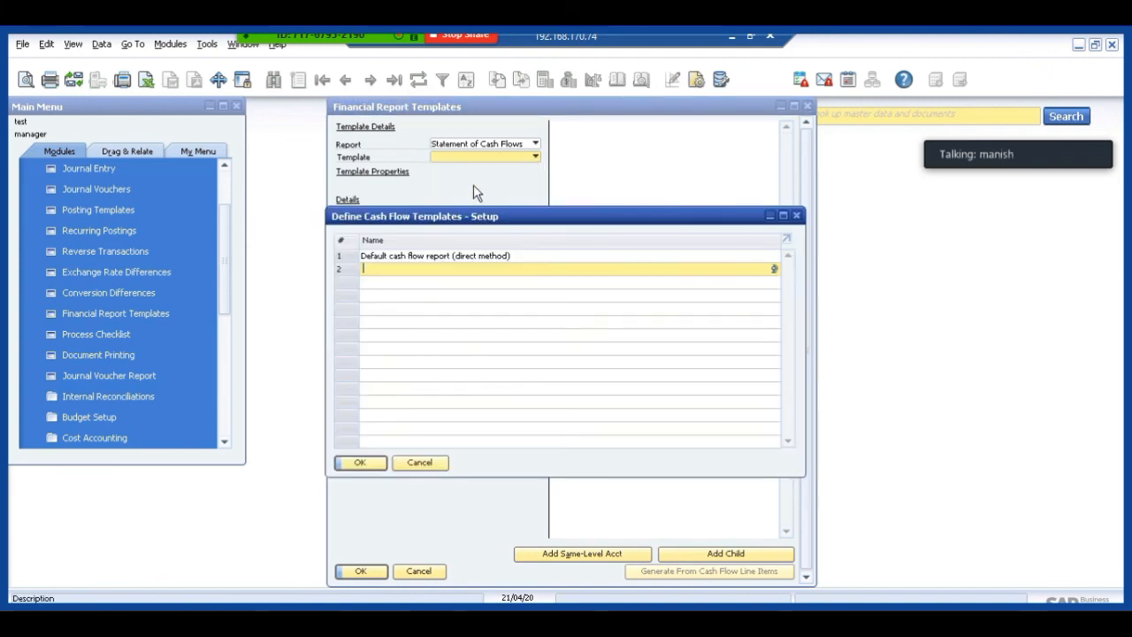
text(new)
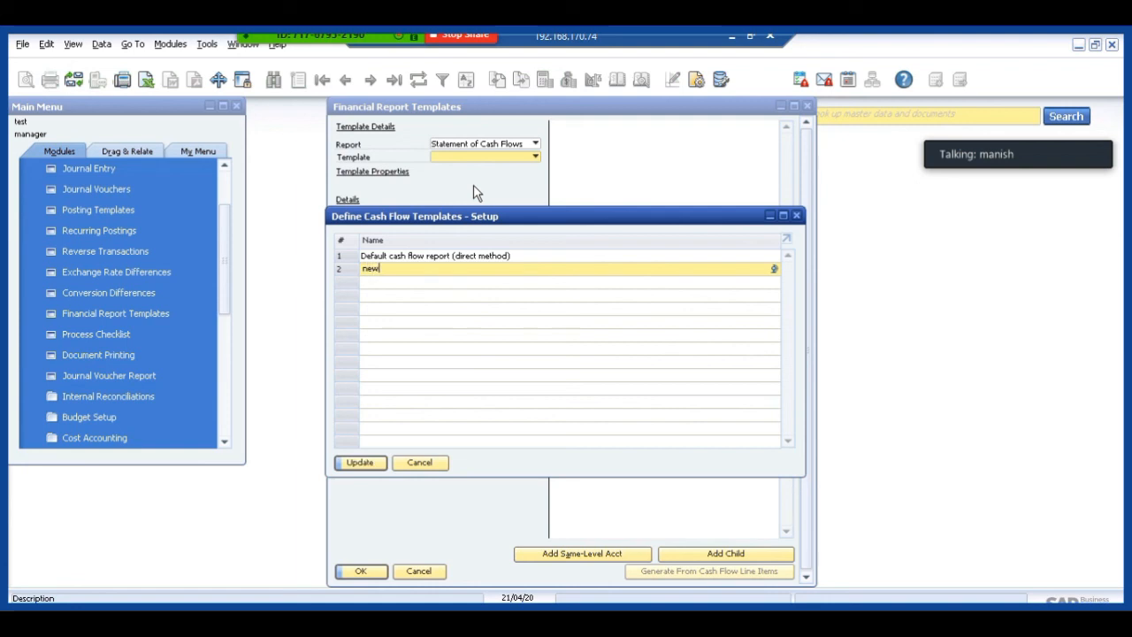
click(355, 464)
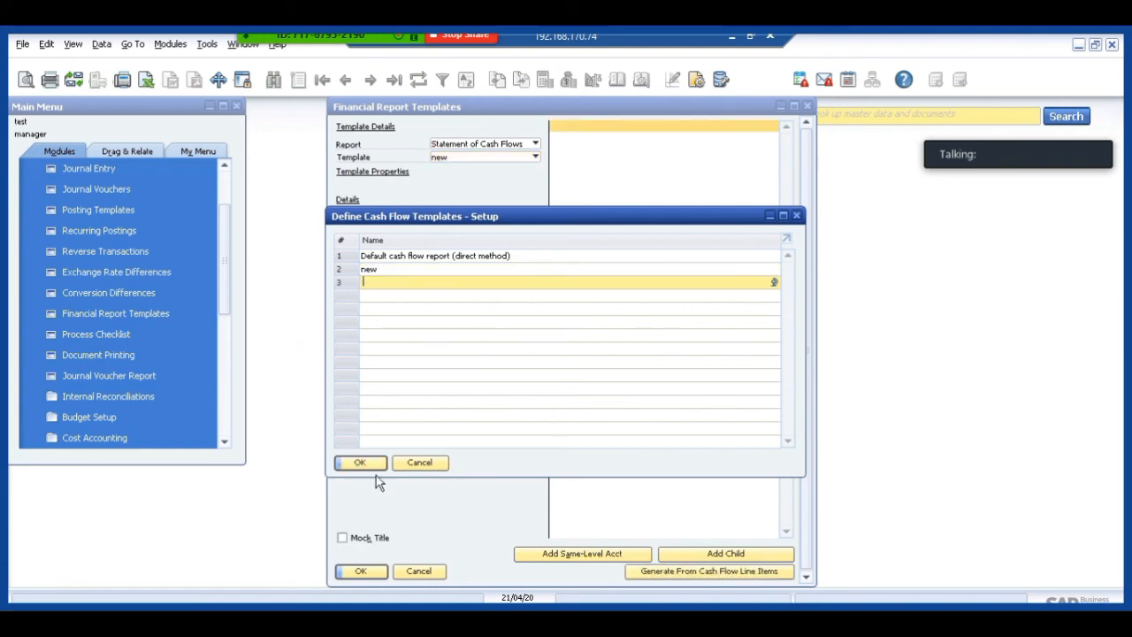
click(361, 463)
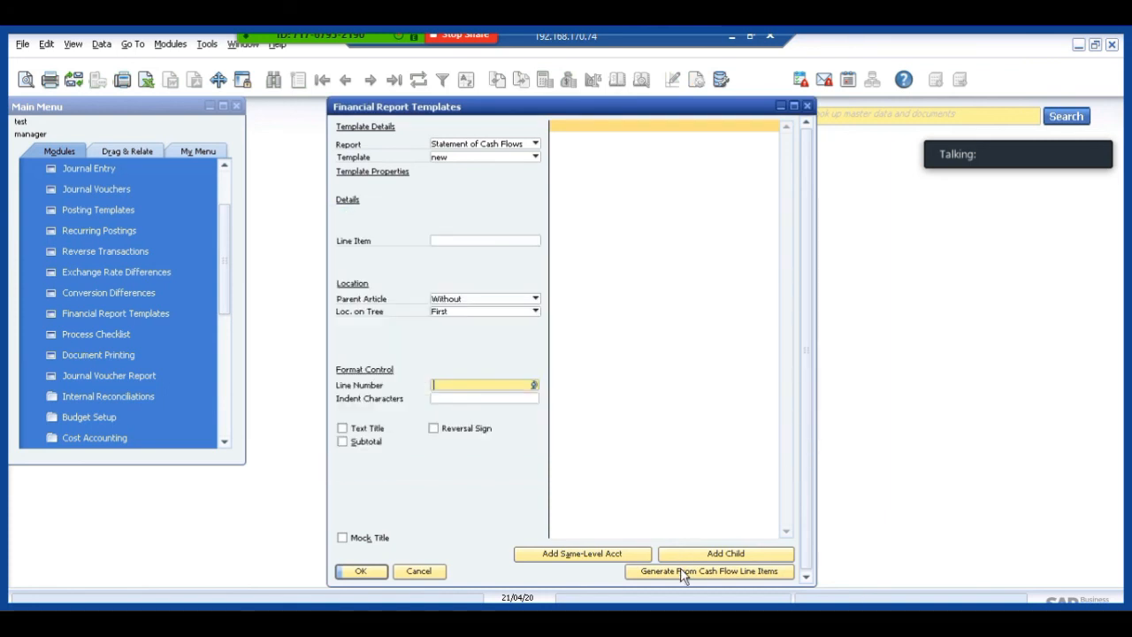
Generate the structure of template "new" from the cash flow line items, save it and close Financial Report Templates.
click(682, 571)
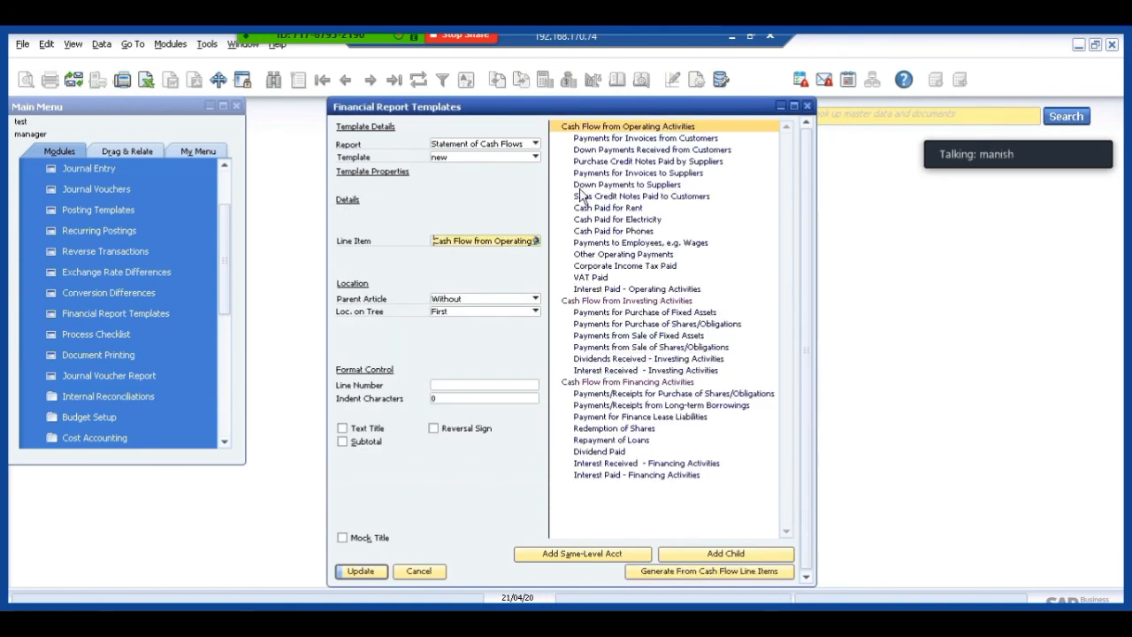
click(360, 572)
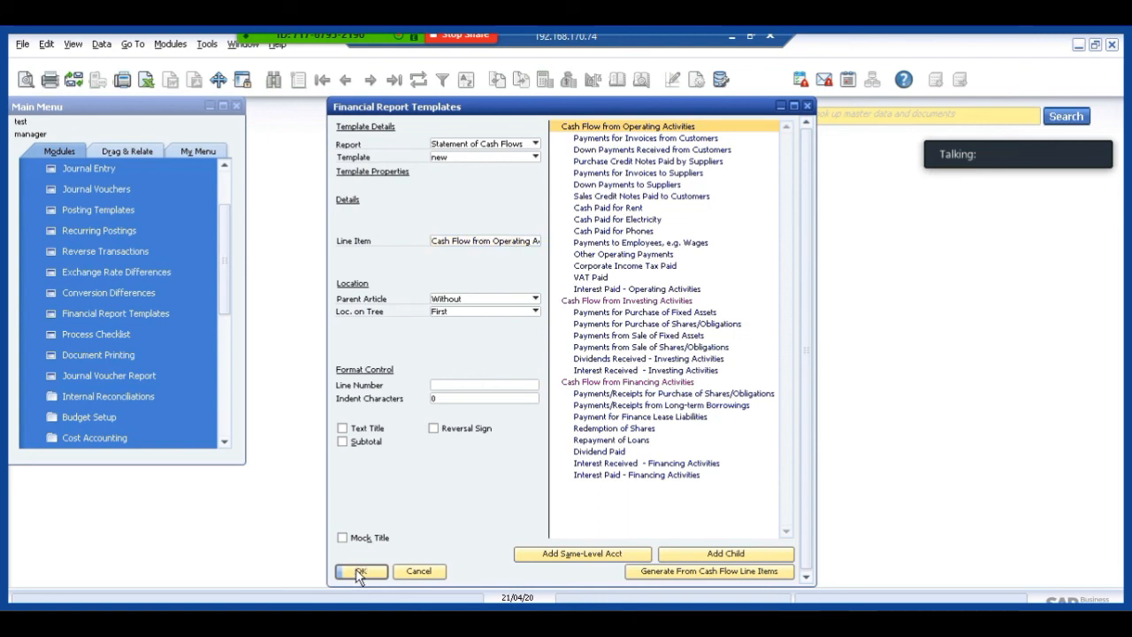
click(362, 572)
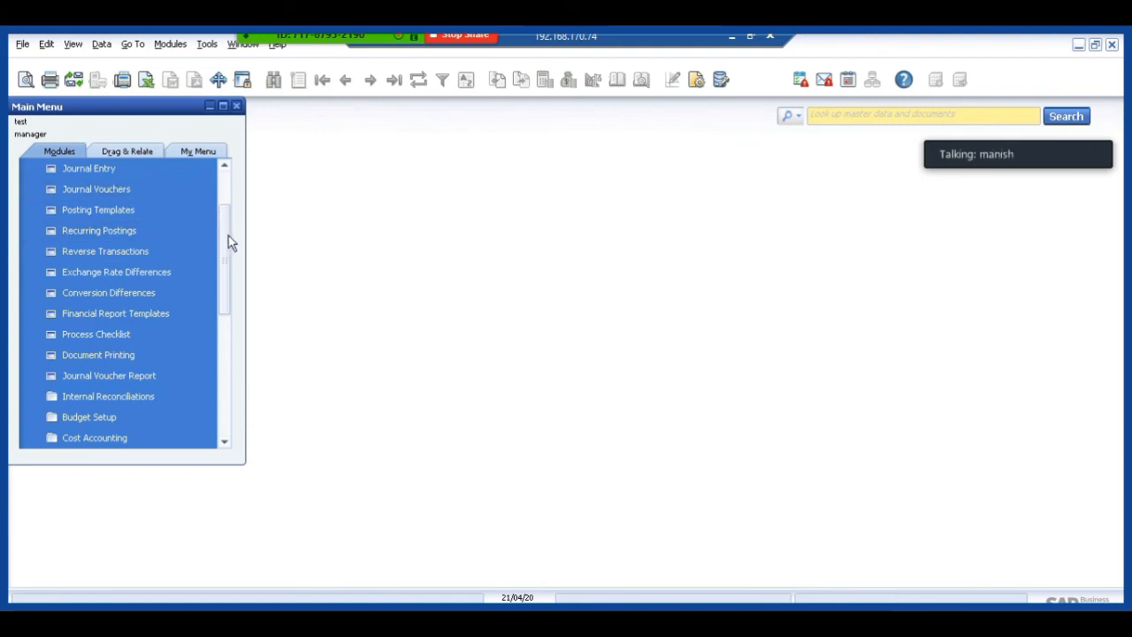
Open the cash flow settings within General Settings under Administration's System Initialization.
drag(228, 235, 232, 175)
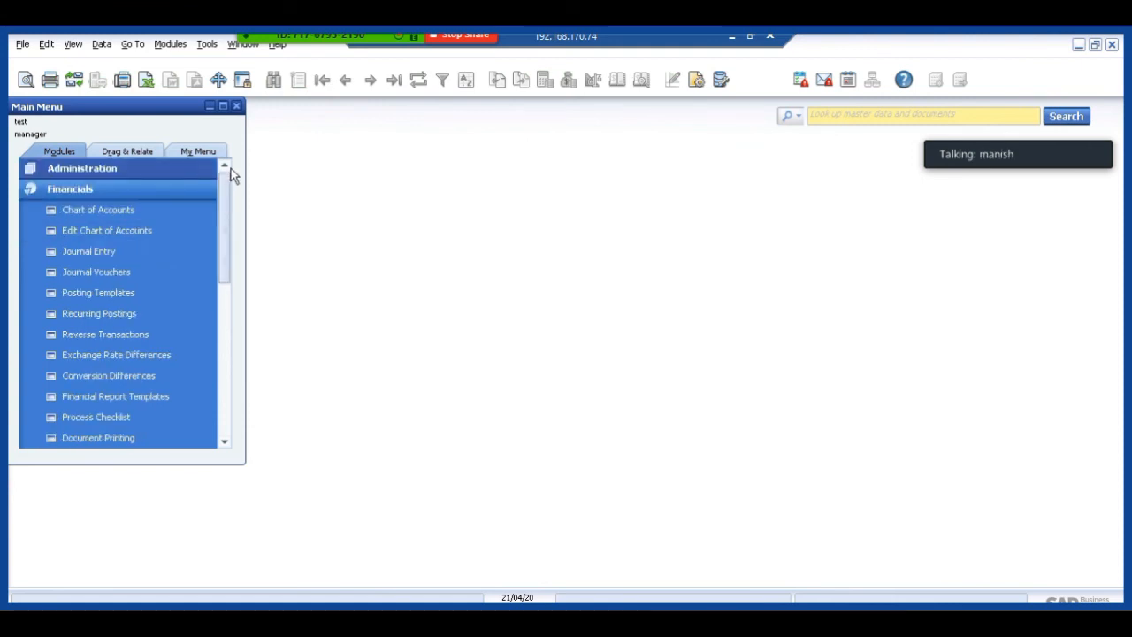
click(97, 188)
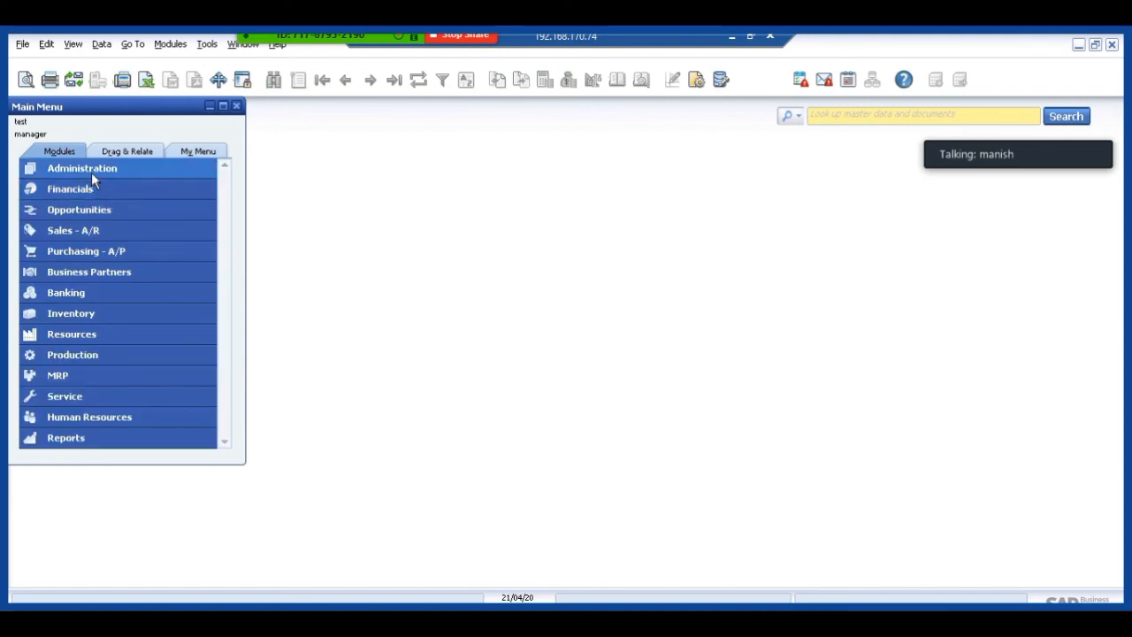
click(91, 172)
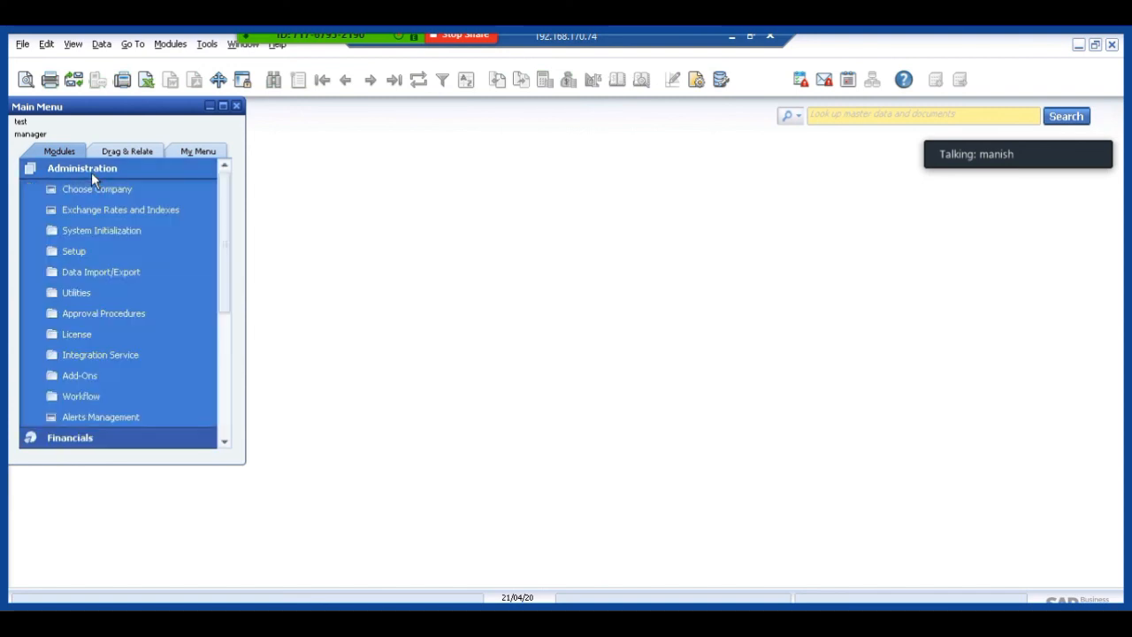
click(109, 235)
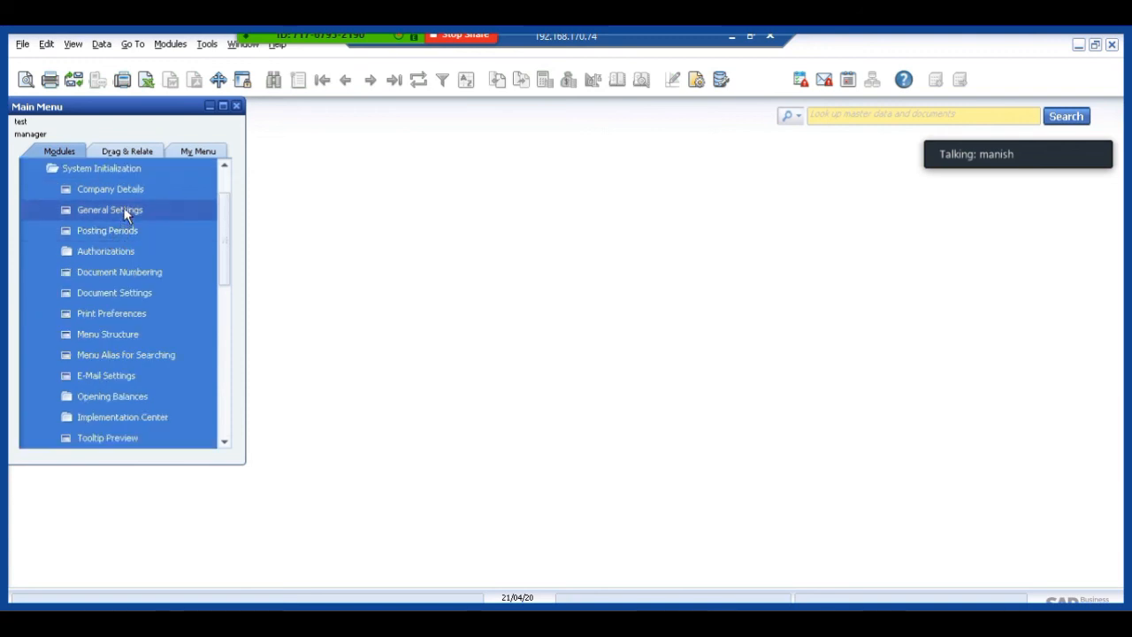
click(125, 212)
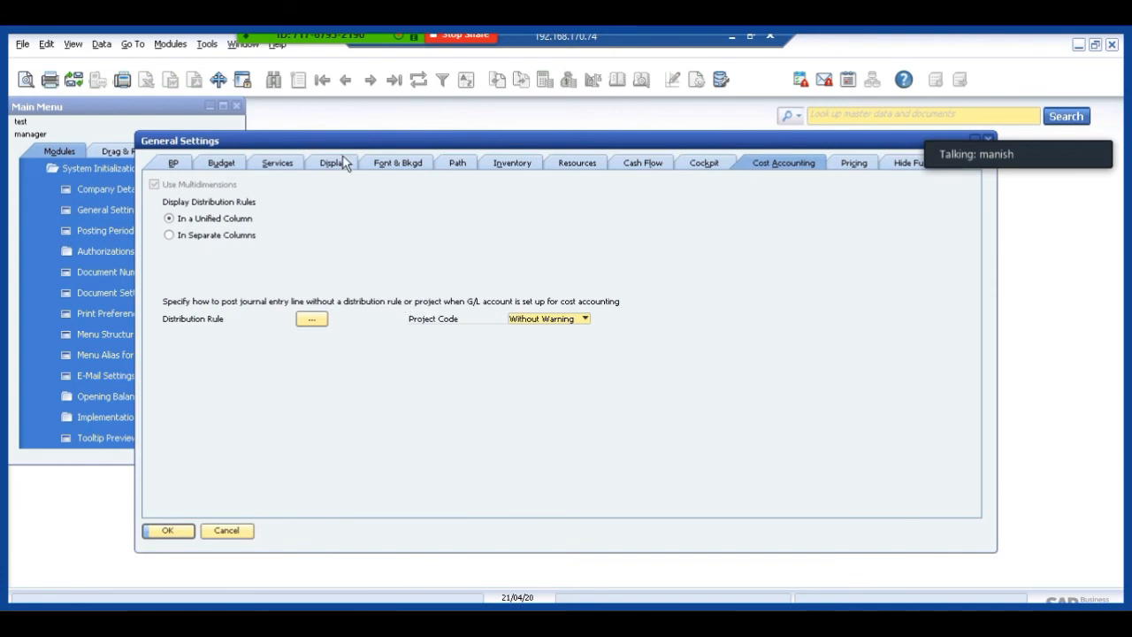
click(641, 164)
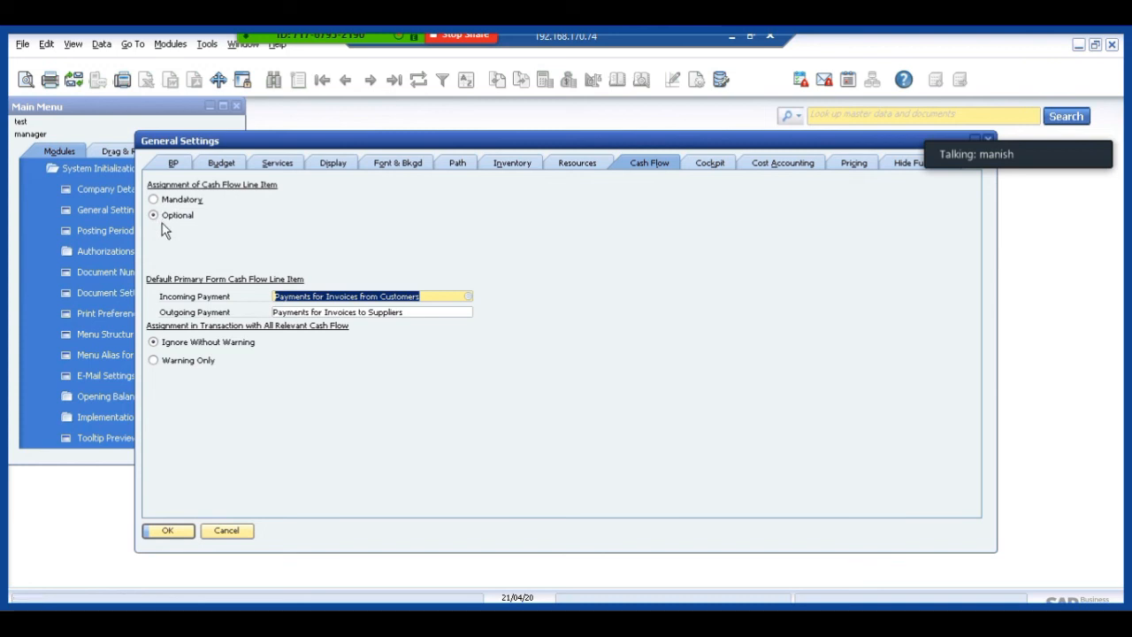
Accept and close General Settings, collapse the Administration module and open the Banking module.
click(168, 531)
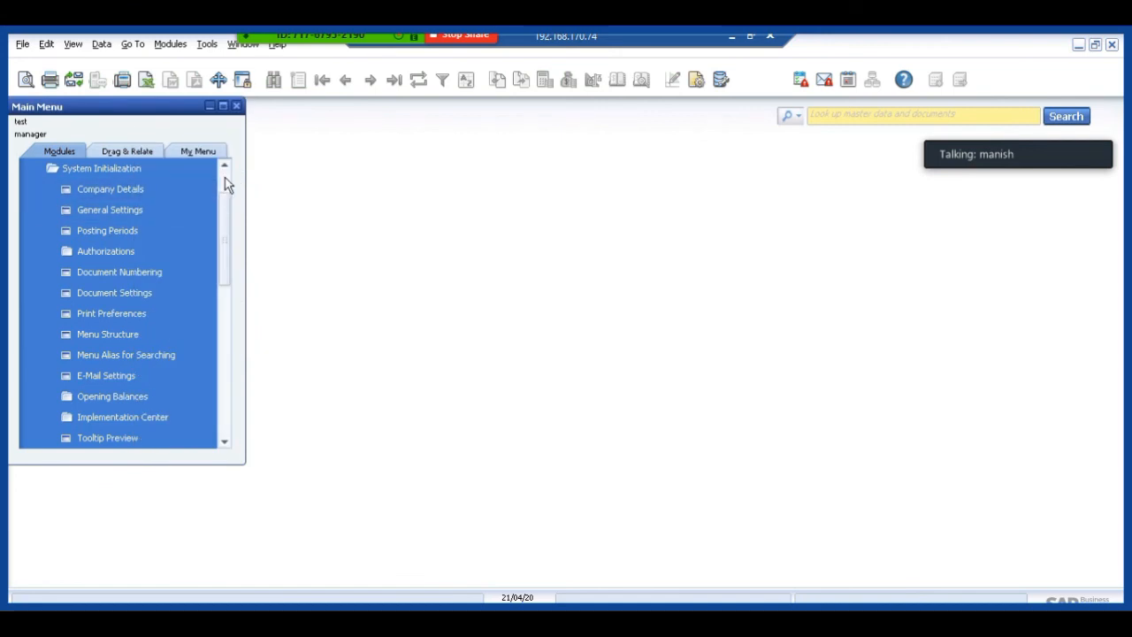
scroll(225, 181, up, 1)
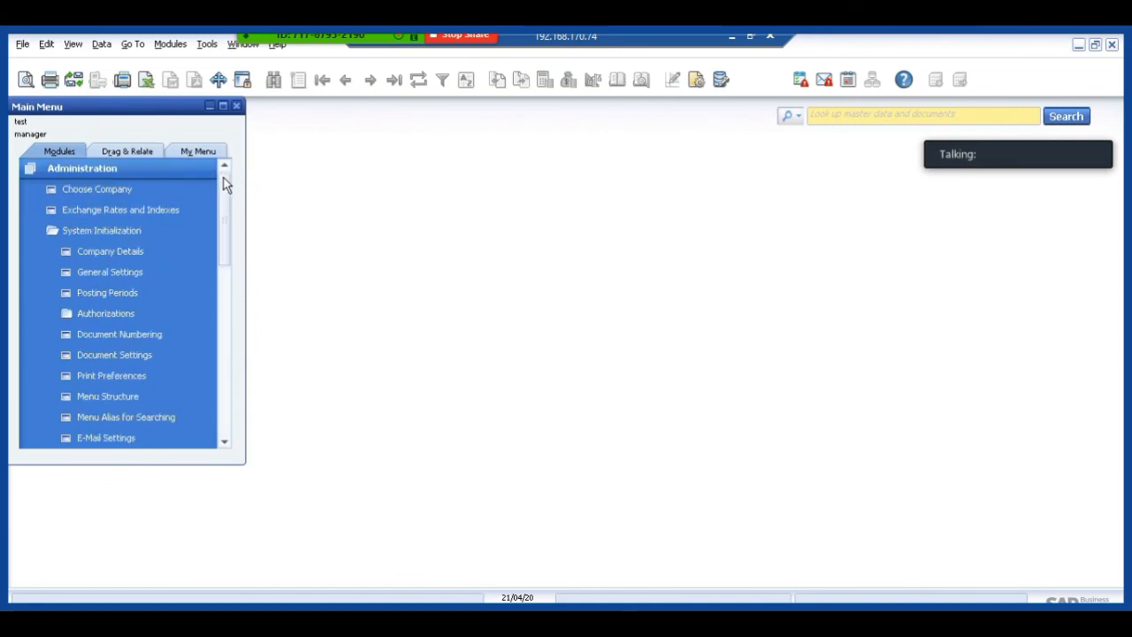
click(101, 170)
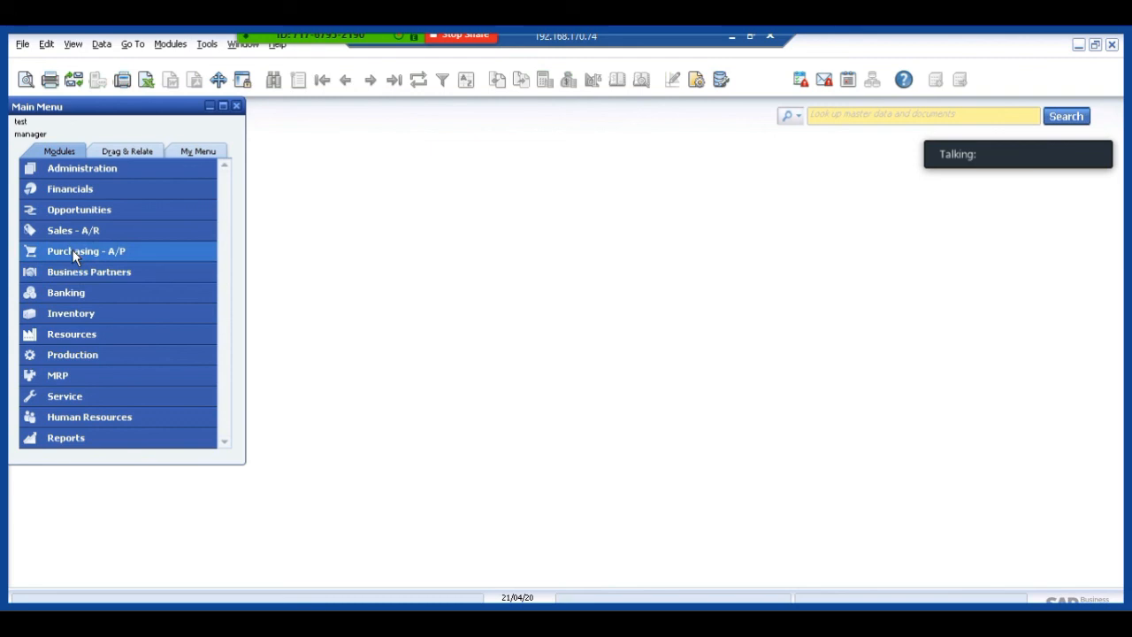
click(75, 300)
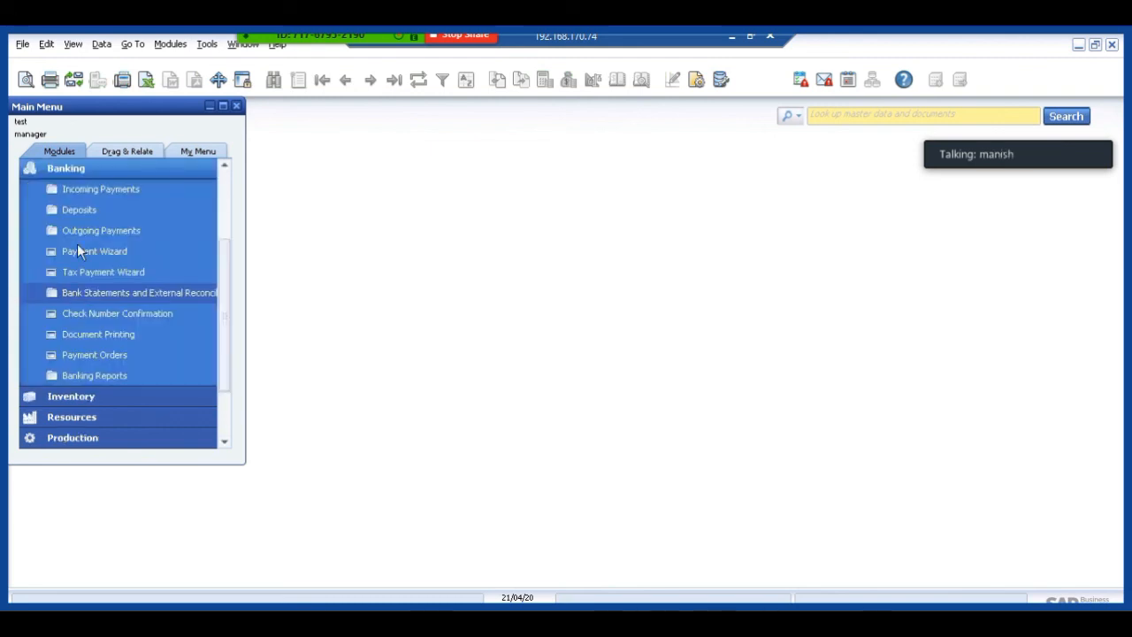
click(95, 189)
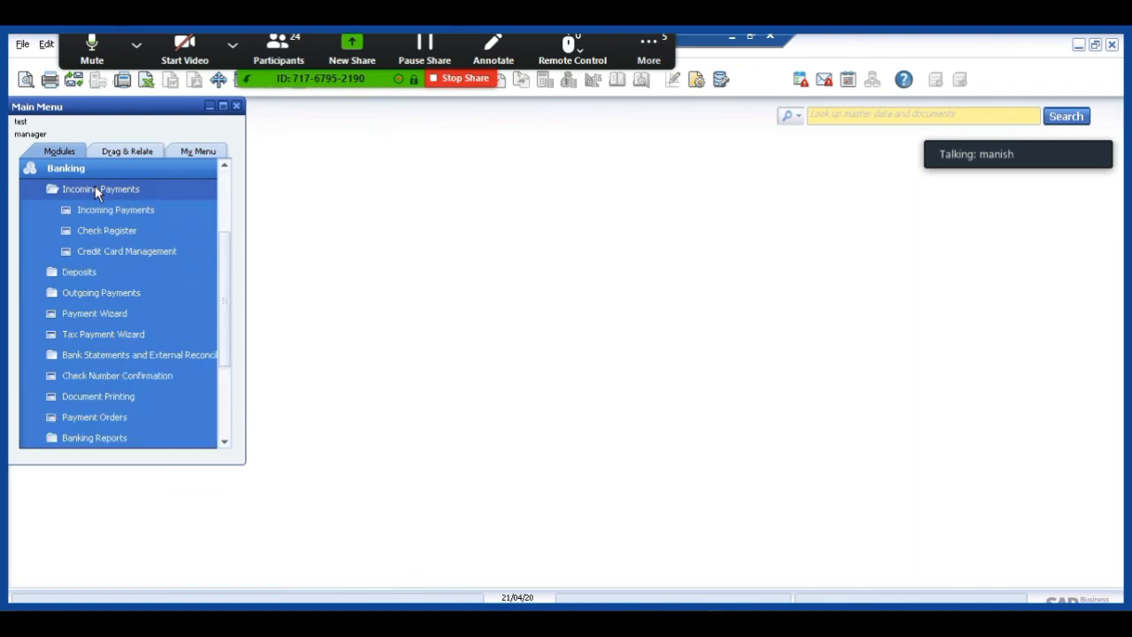
click(106, 210)
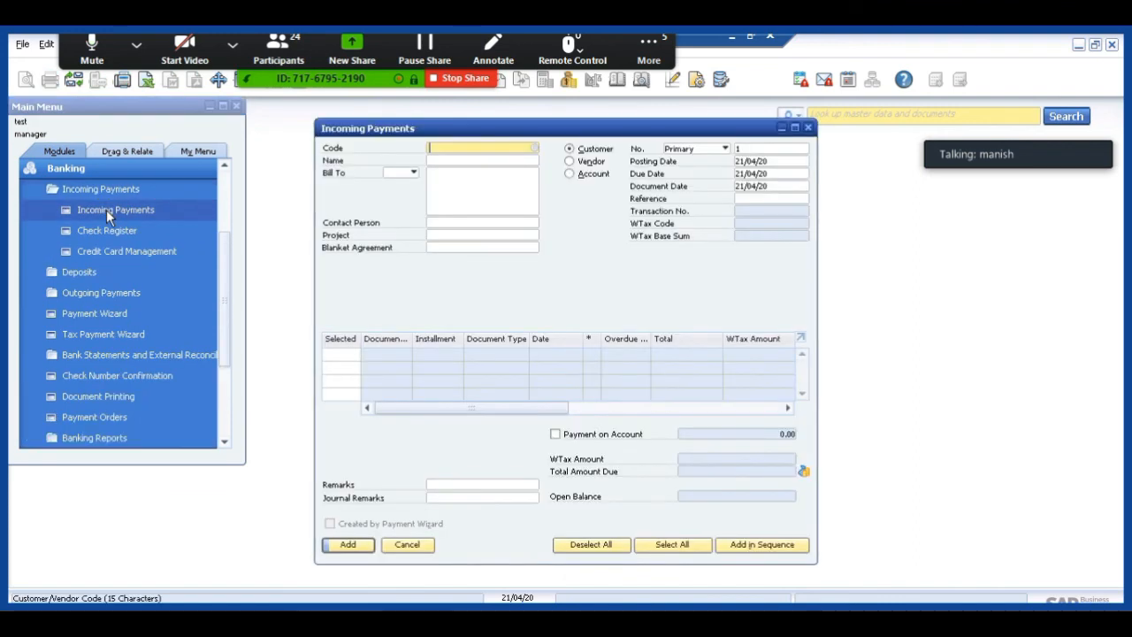
key(Tab)
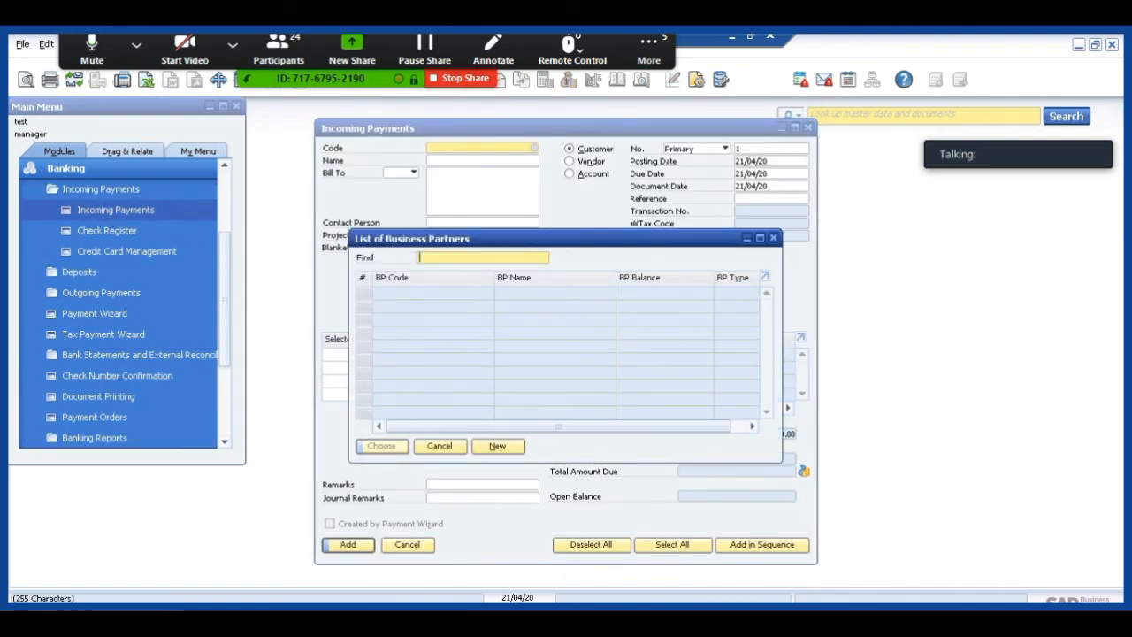
key(Escape)
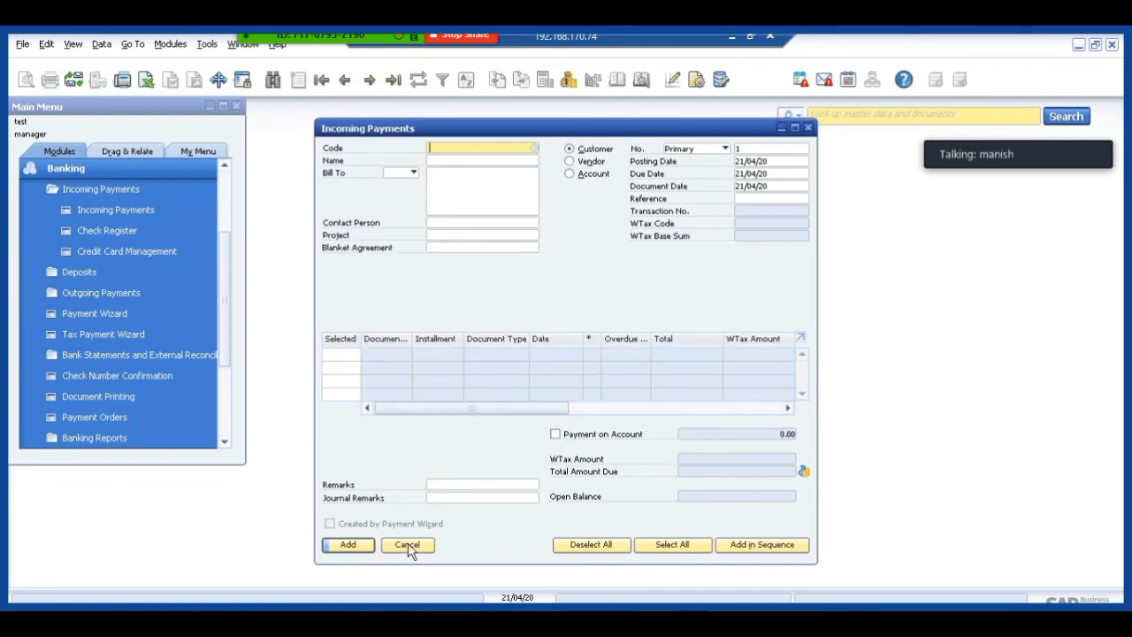
click(407, 544)
Open a new outgoing payment in Banking and choose vendor V001.
click(96, 293)
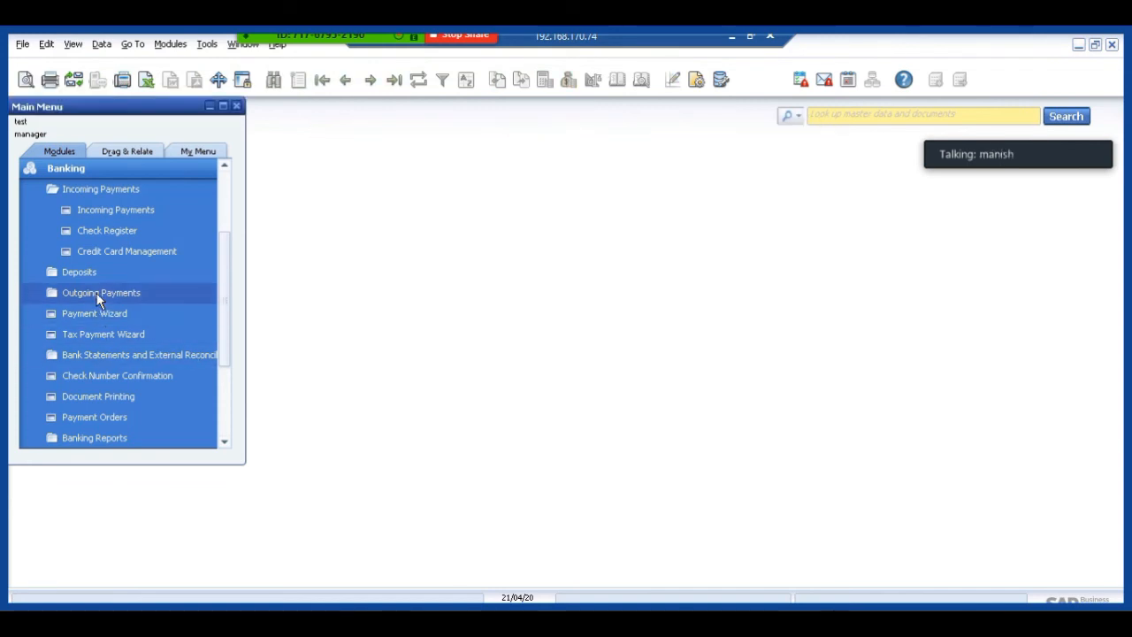
click(94, 316)
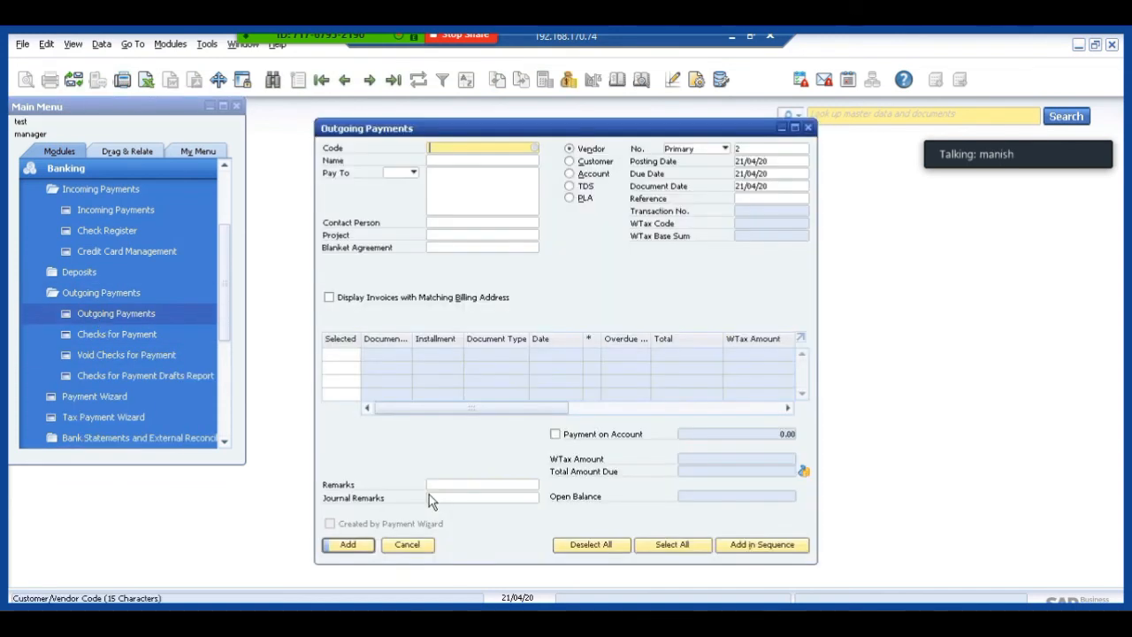
click(407, 544)
key(Tab)
key(Return)
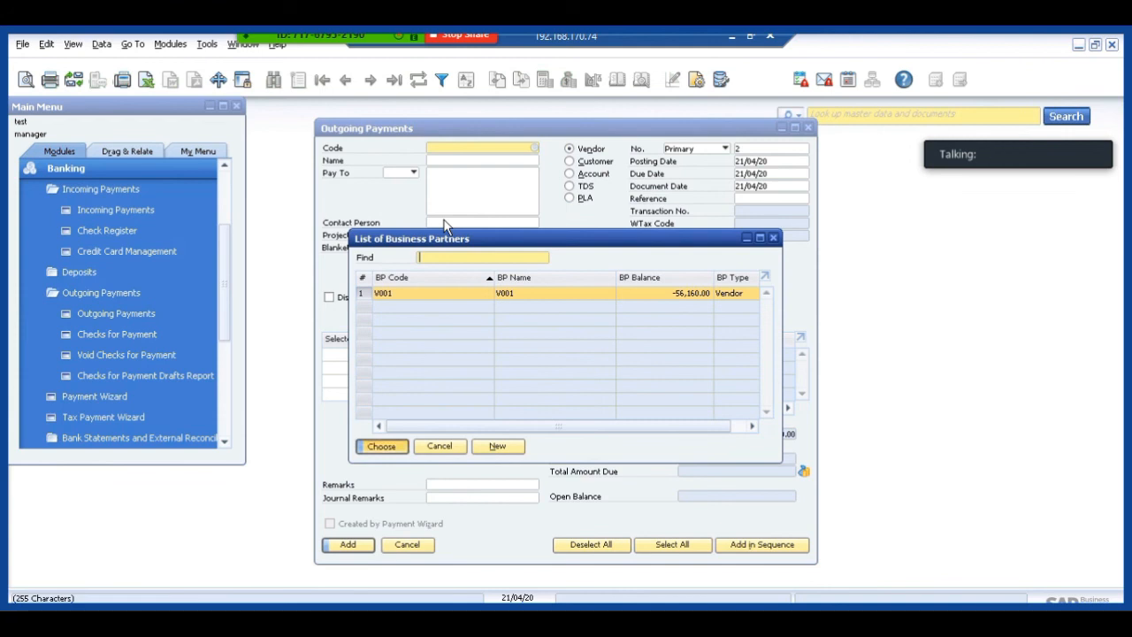
Open the payment means of the outgoing payment and enter a cash total of 10000.
right_click(570, 275)
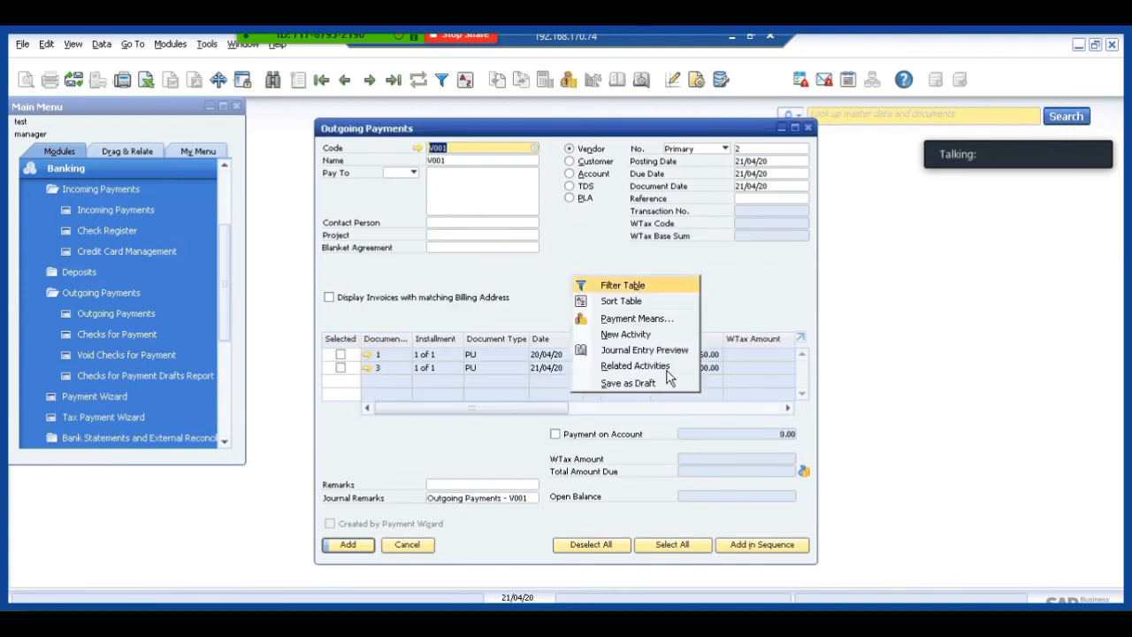
click(630, 318)
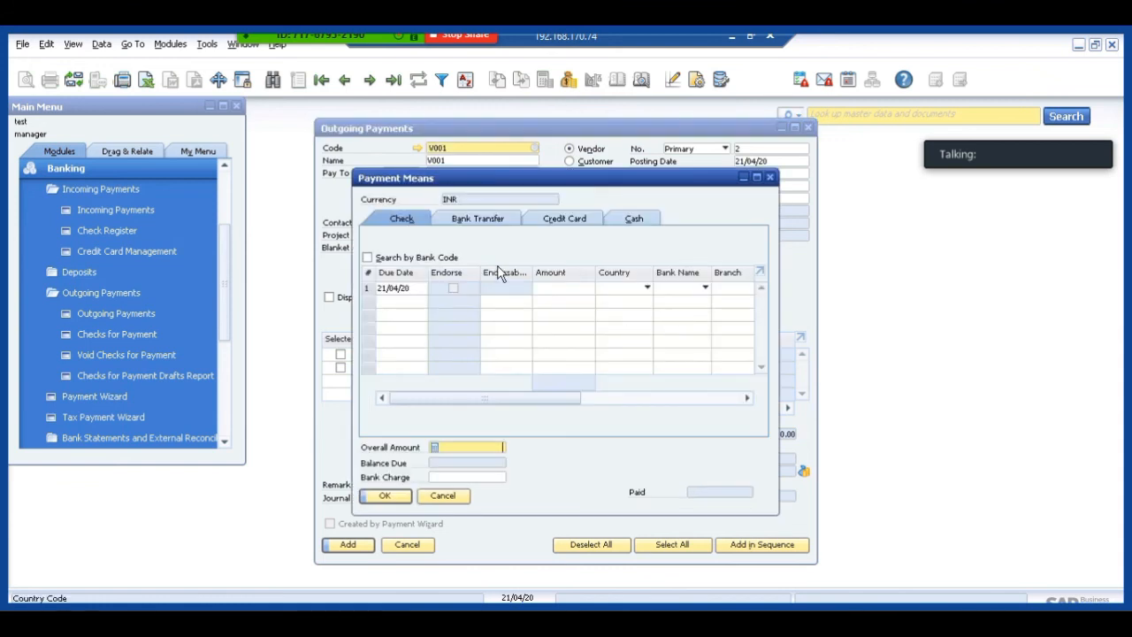
click(603, 225)
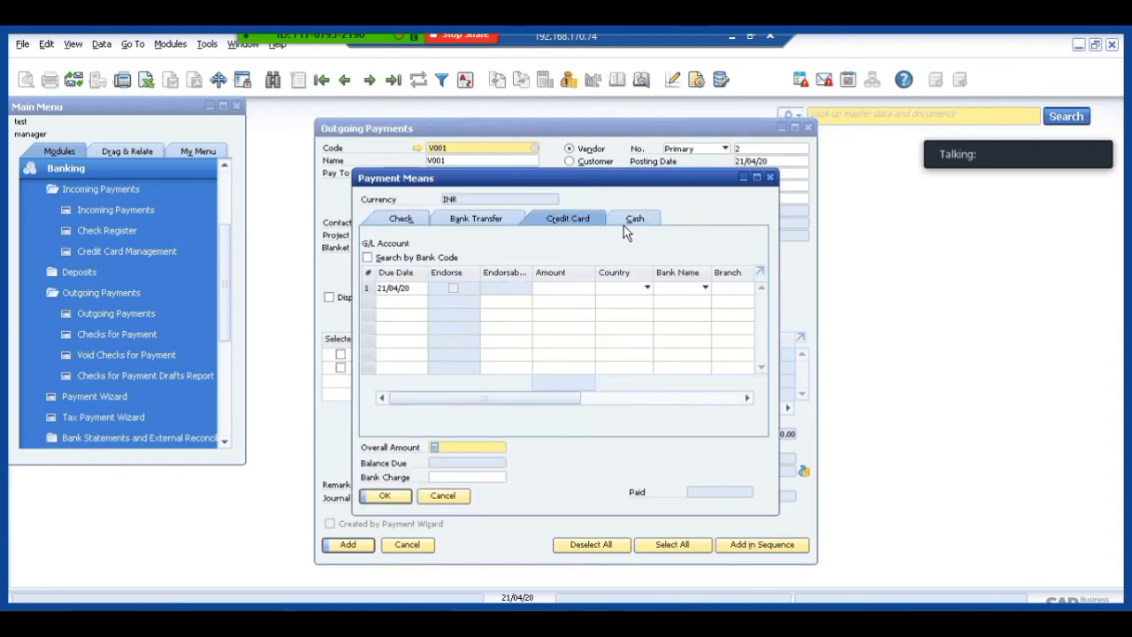
click(629, 225)
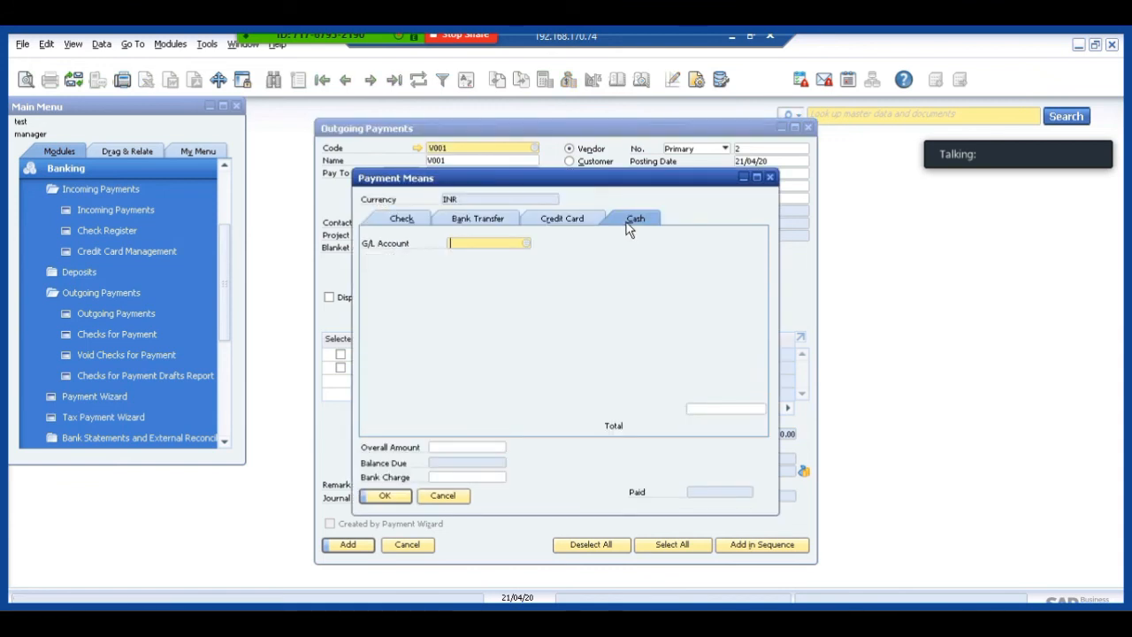
click(707, 411)
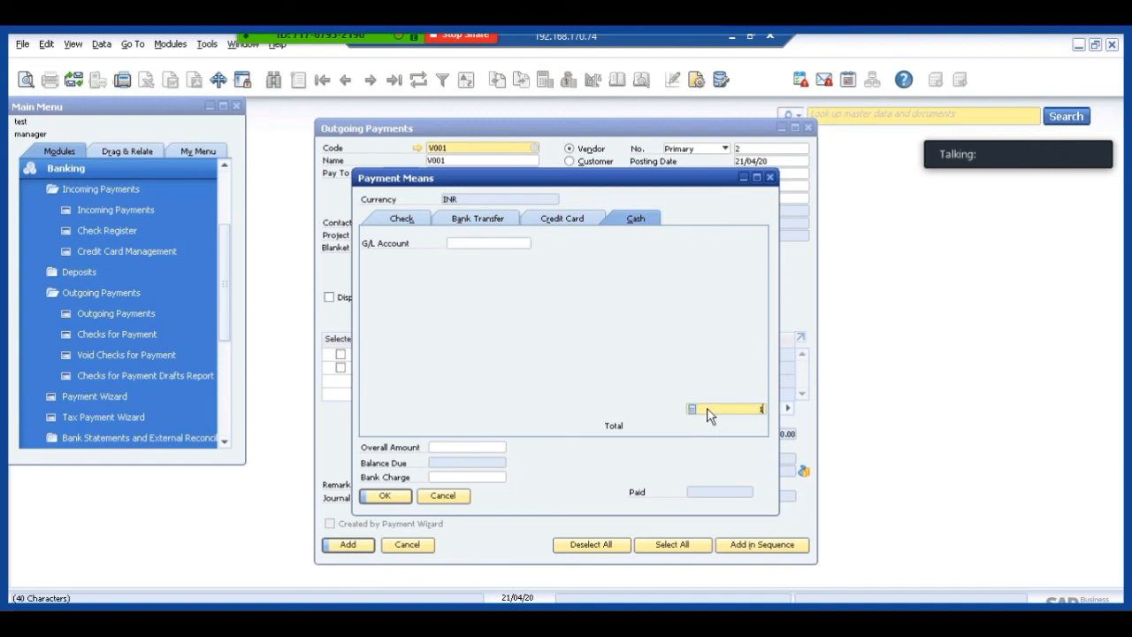
text(10000)
key(Tab)
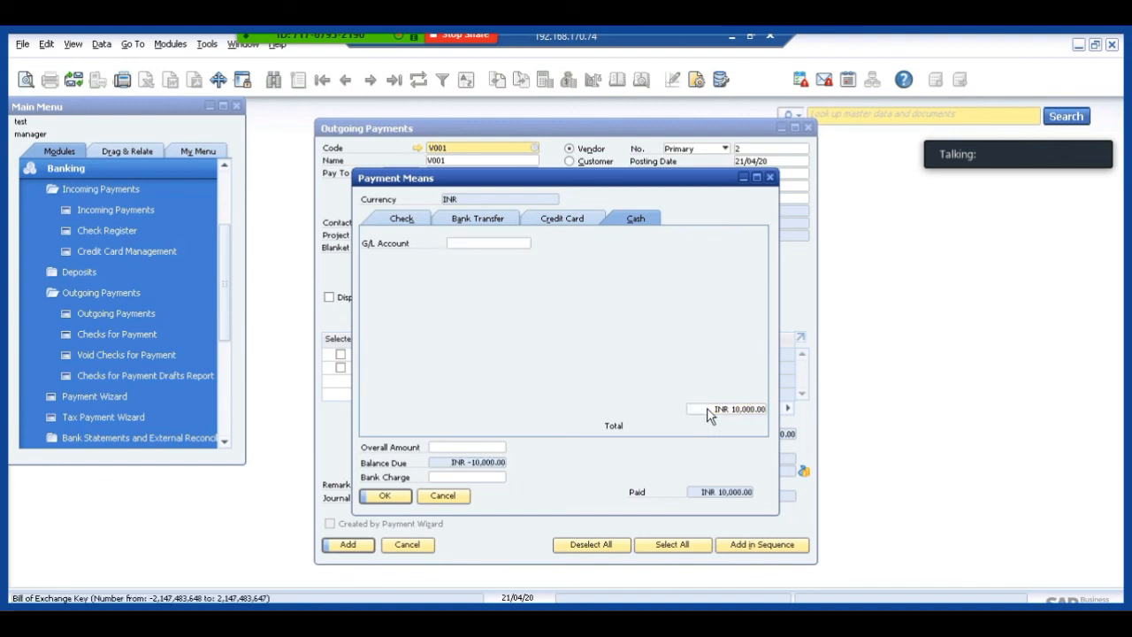
Choose Licences (102020) as the cash G/L account and view its account details.
click(470, 248)
key(Tab)
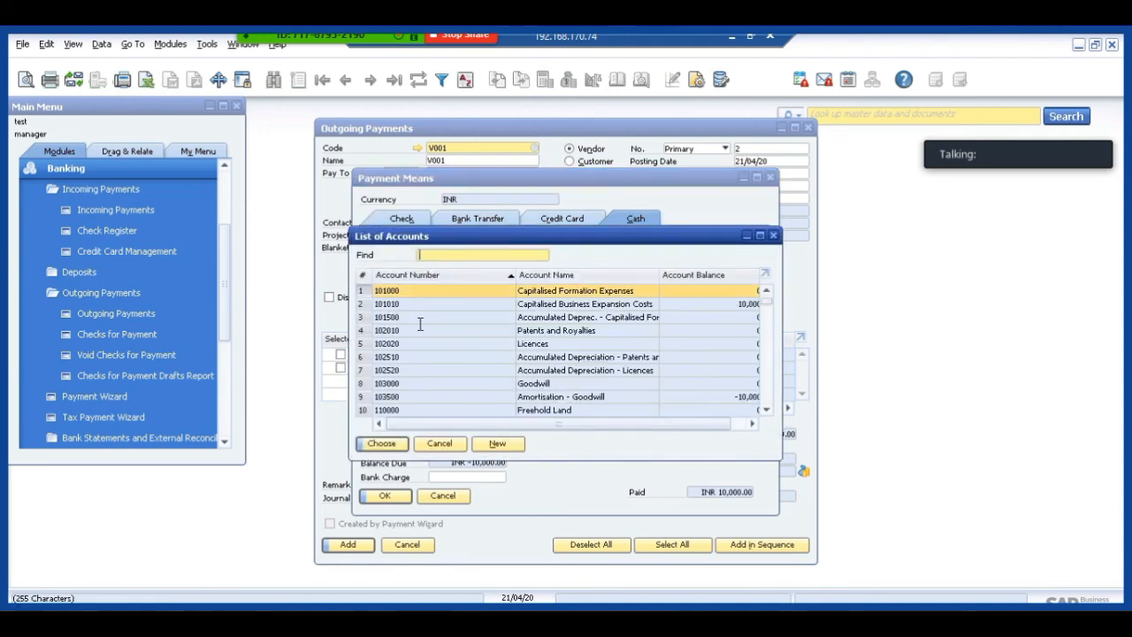
click(410, 343)
double_click(411, 345)
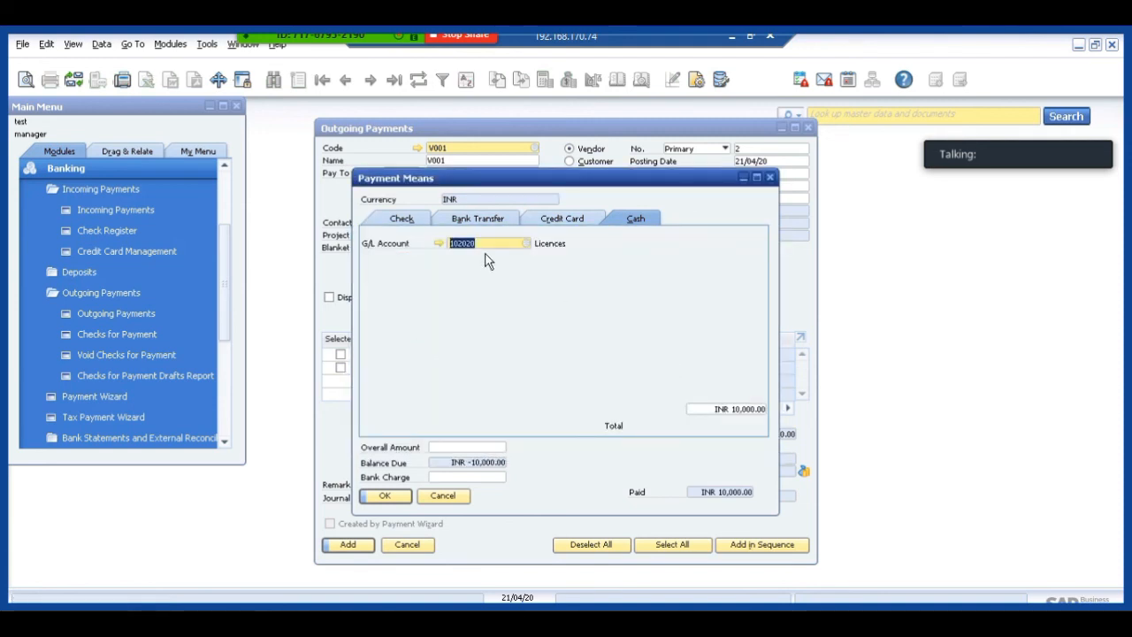
click(439, 242)
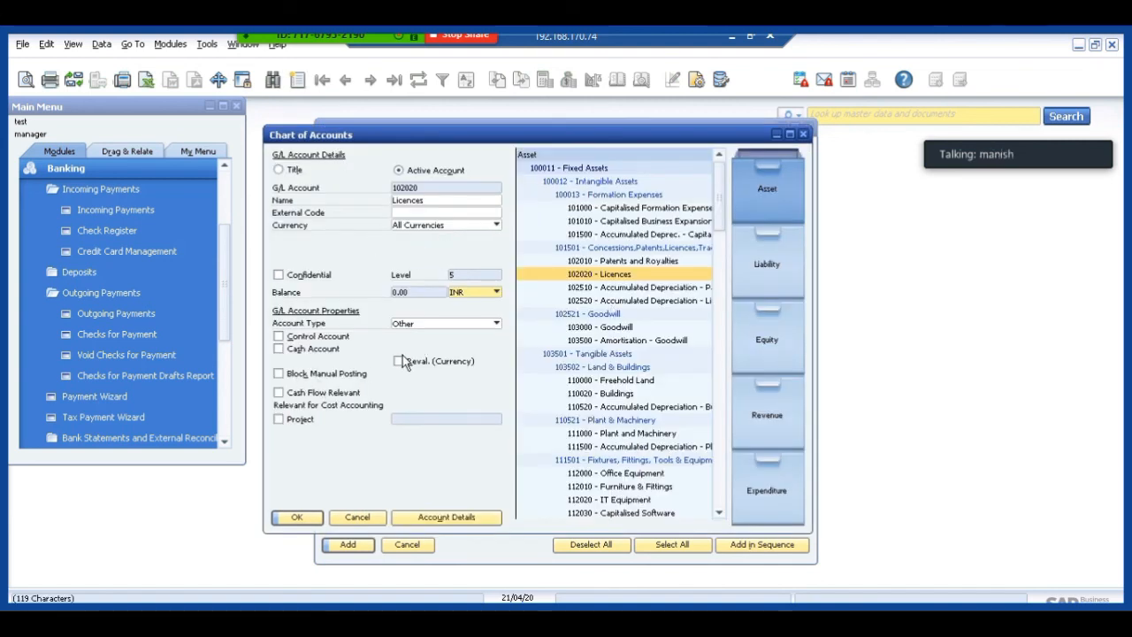
click(343, 520)
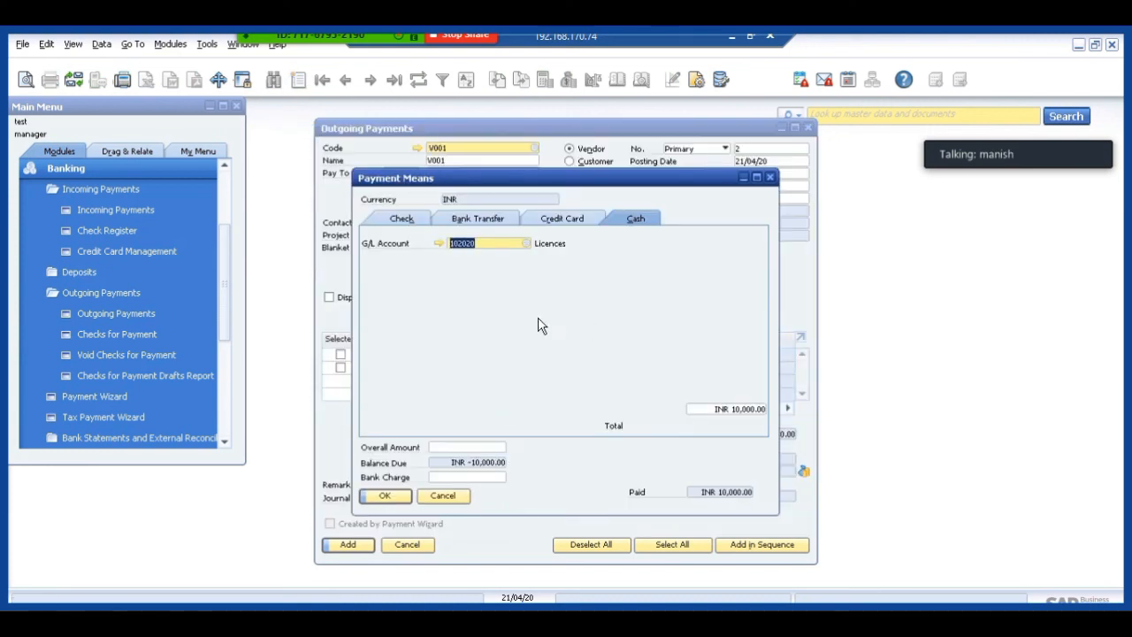
Find the "hdfc" account in the Chart of Accounts and set the cash G/L account to 161010.
click(442, 244)
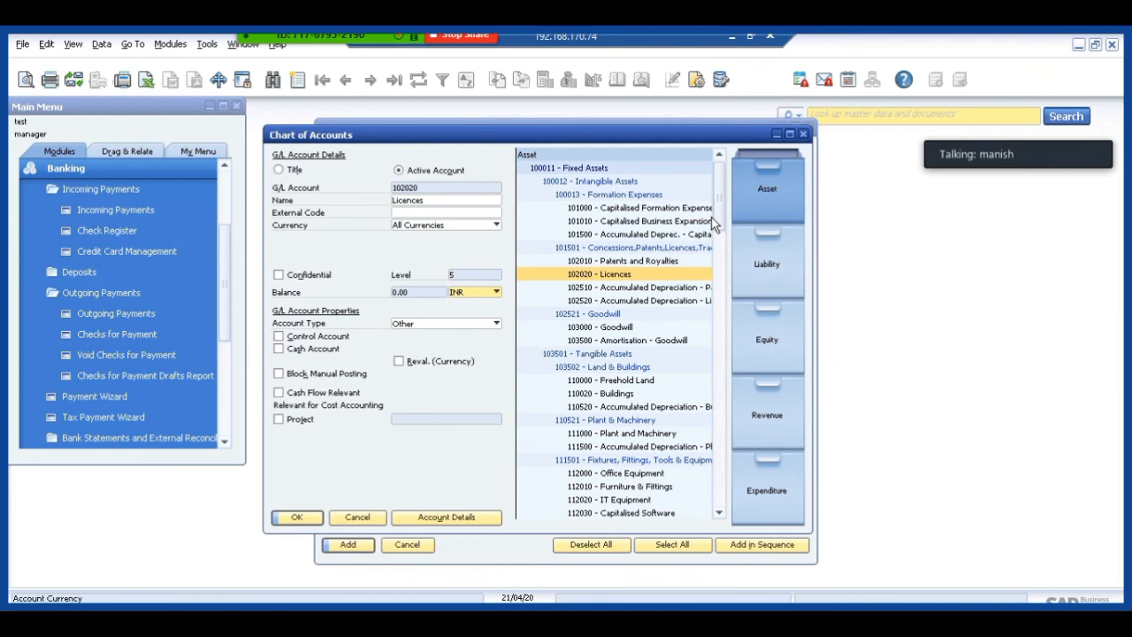
key(ctrl+f)
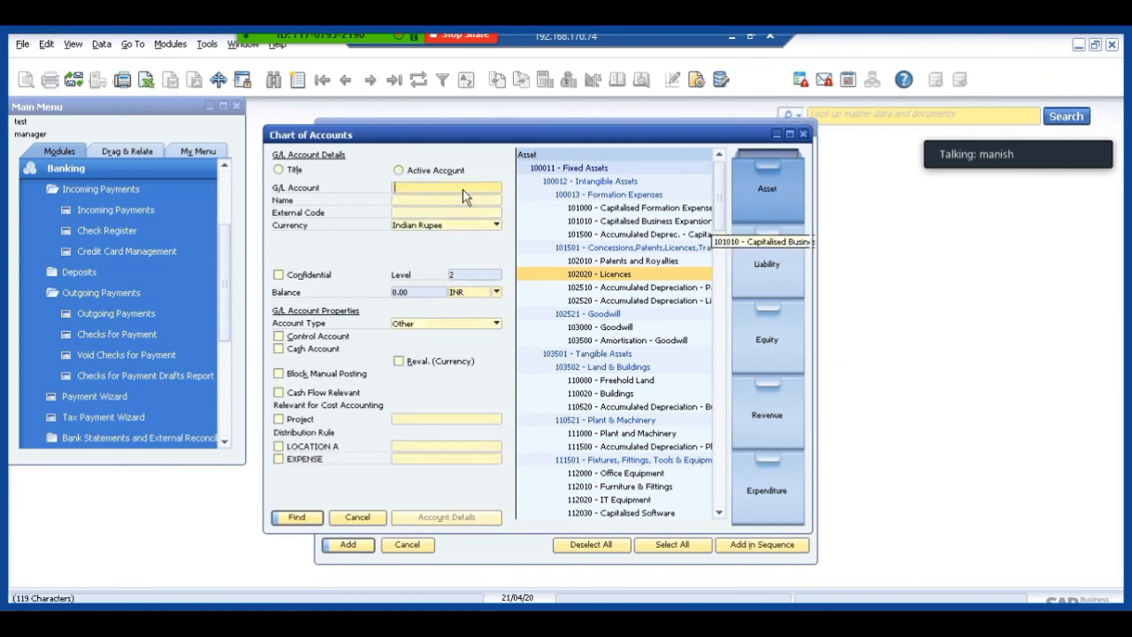
click(452, 203)
text(h)
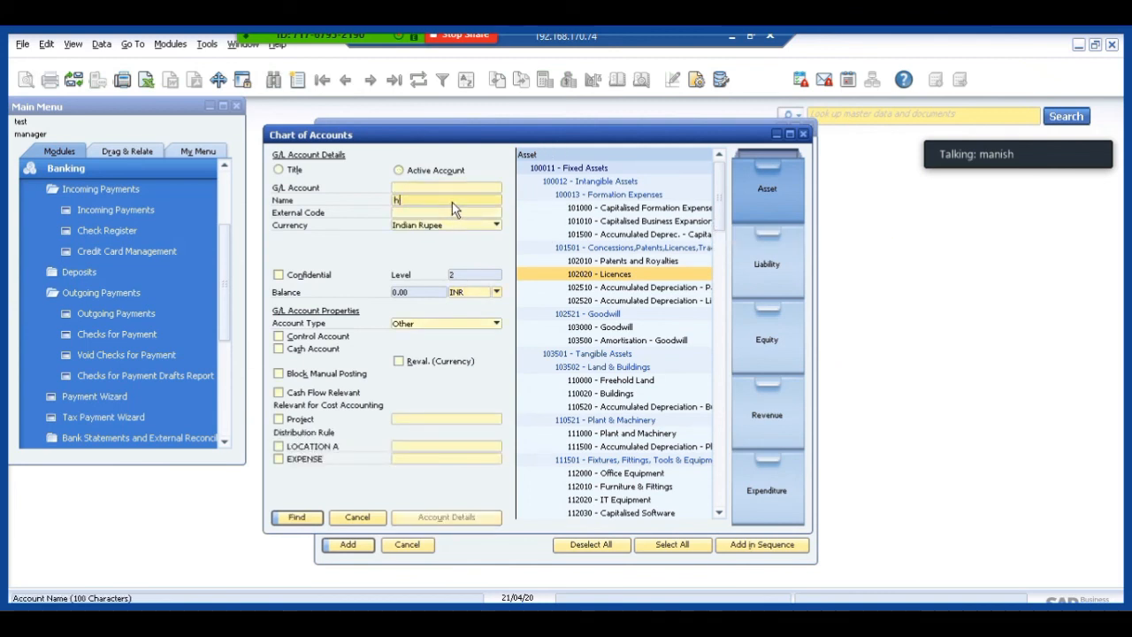
text(dfc)
key(Tab)
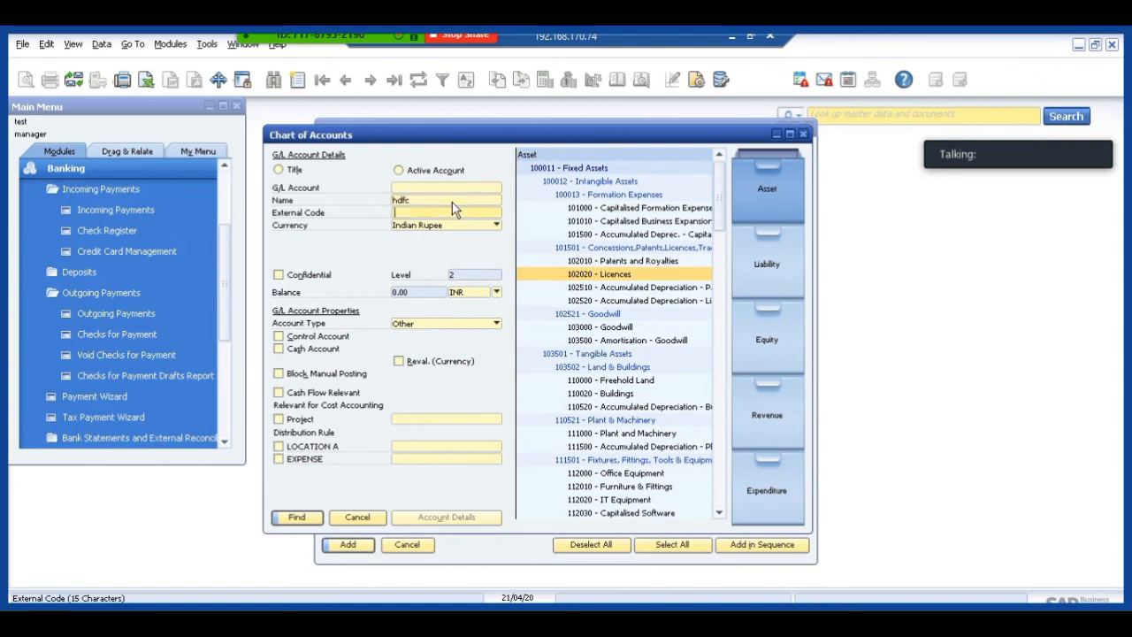
key(Return)
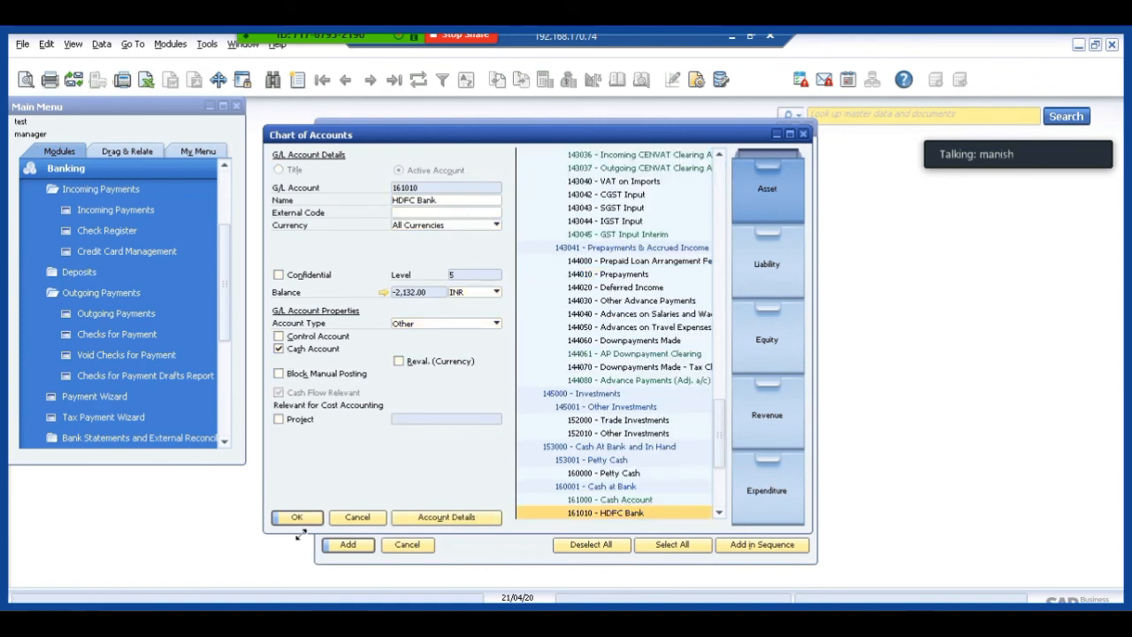
right_click(412, 202)
click(297, 520)
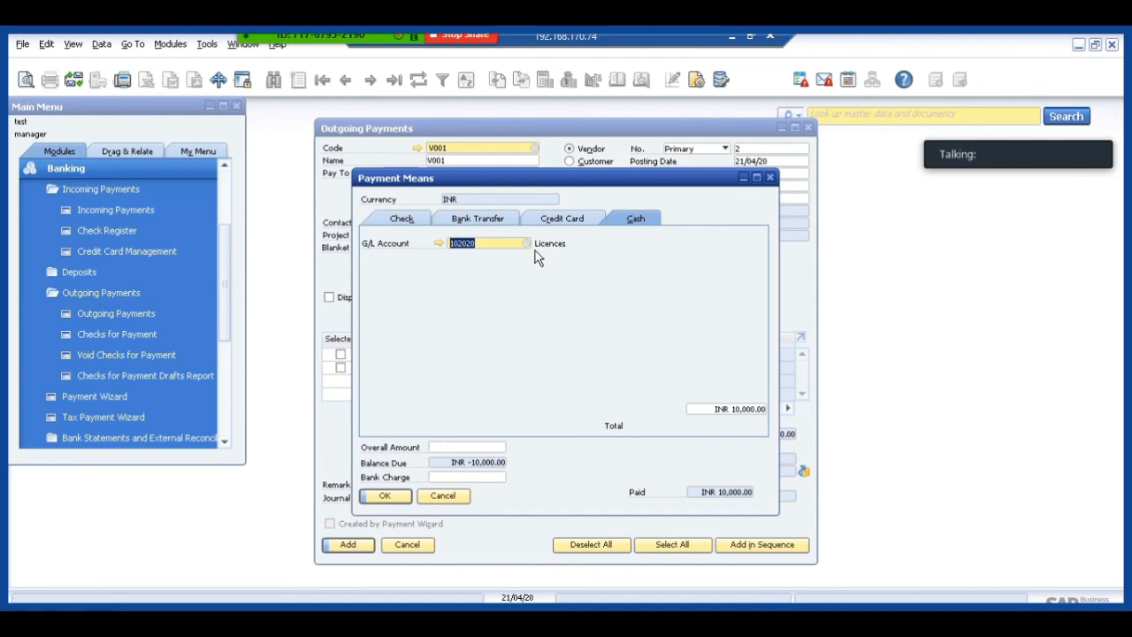
text(161010)
key(Tab)
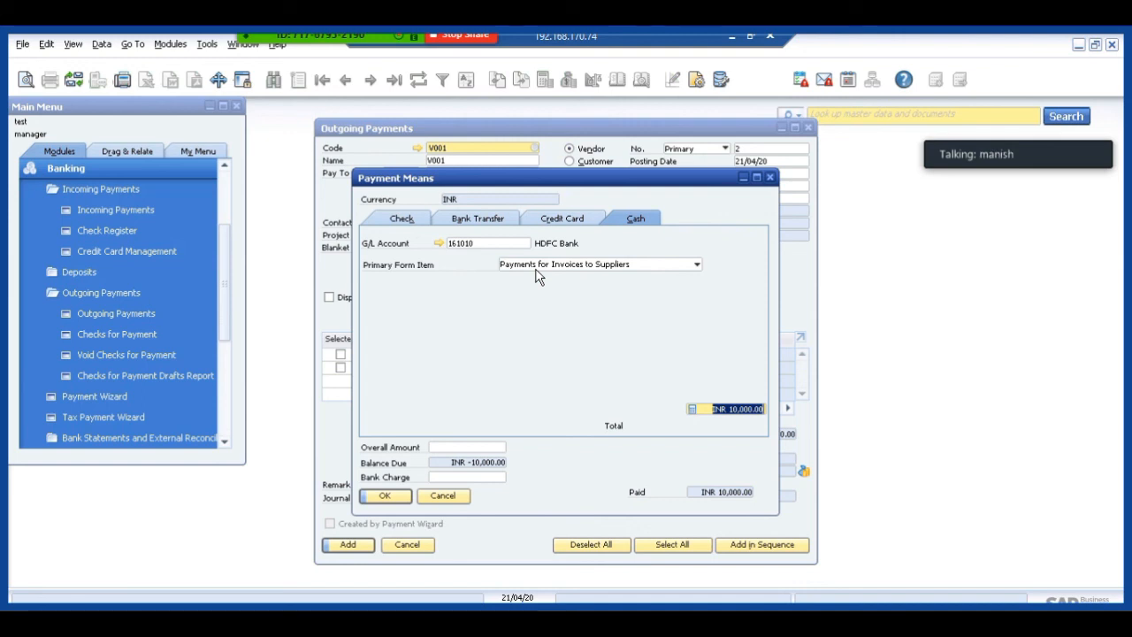
Set the cash payment's primary form item to Cash Paid for Electricity.
click(529, 270)
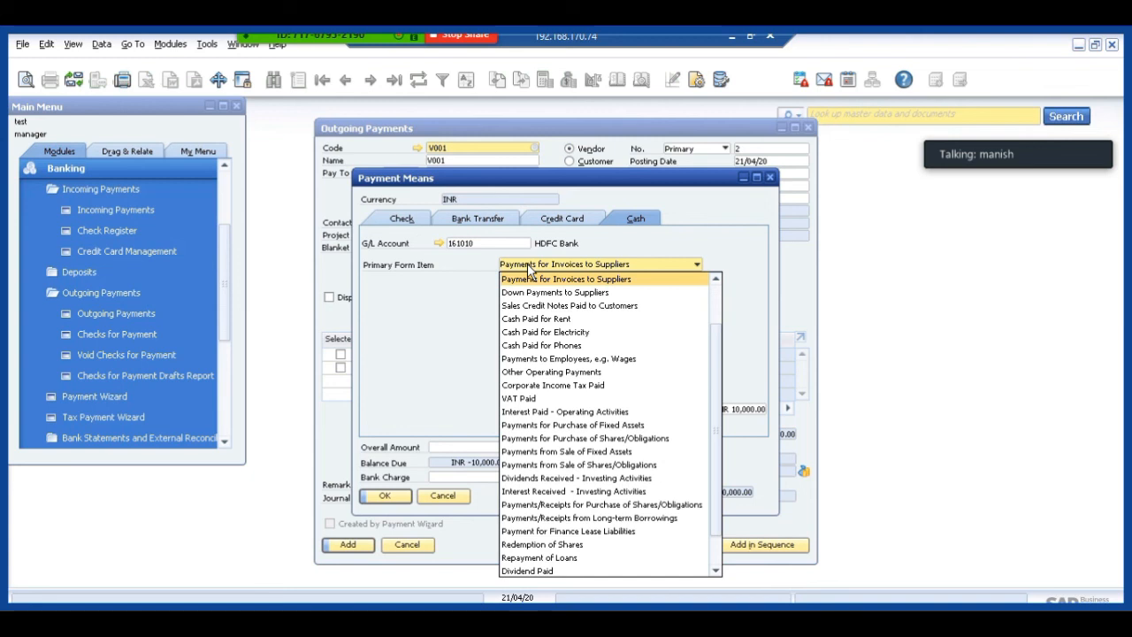
key(Down)
key(Down)
key(Down)
key(Down)
key(Down)
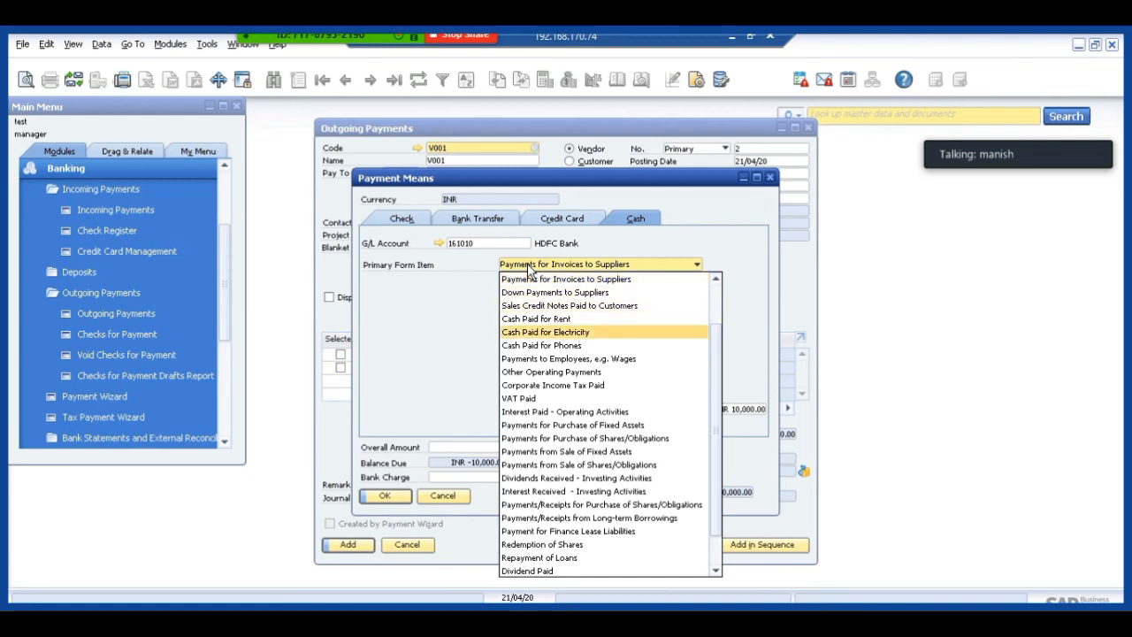
key(Up)
key(Down)
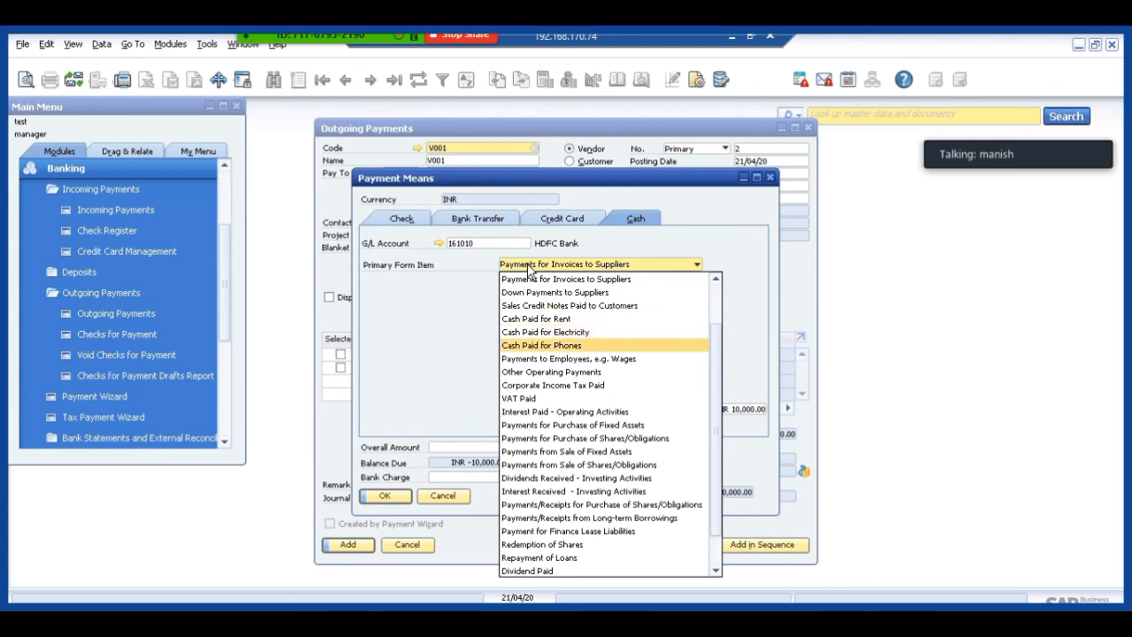
key(Up)
key(Down)
key(Up)
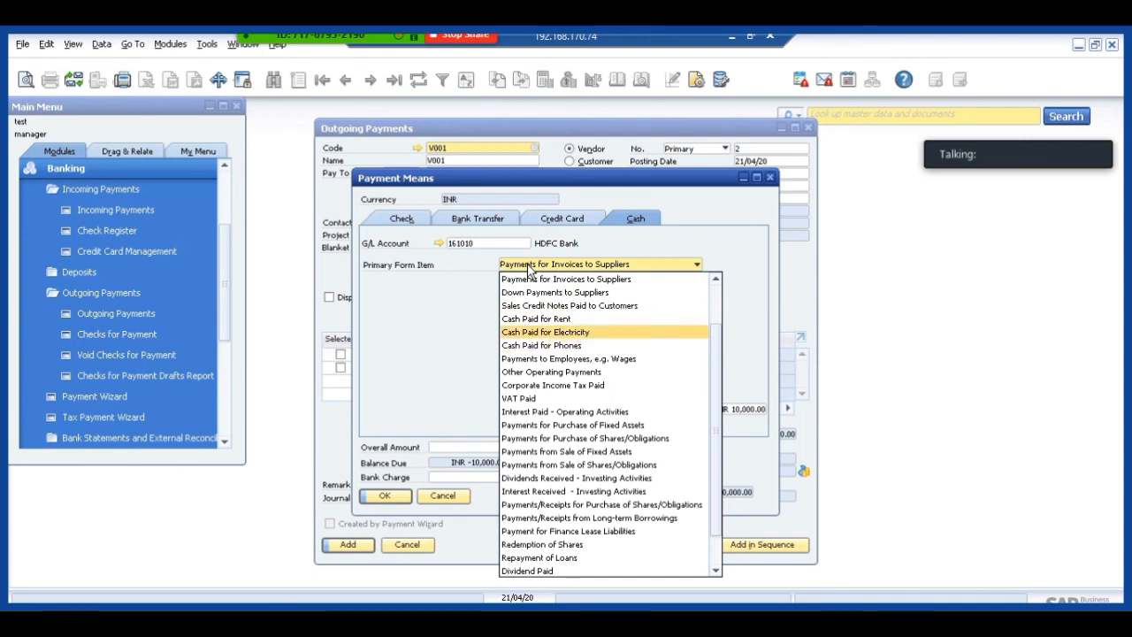
key(Return)
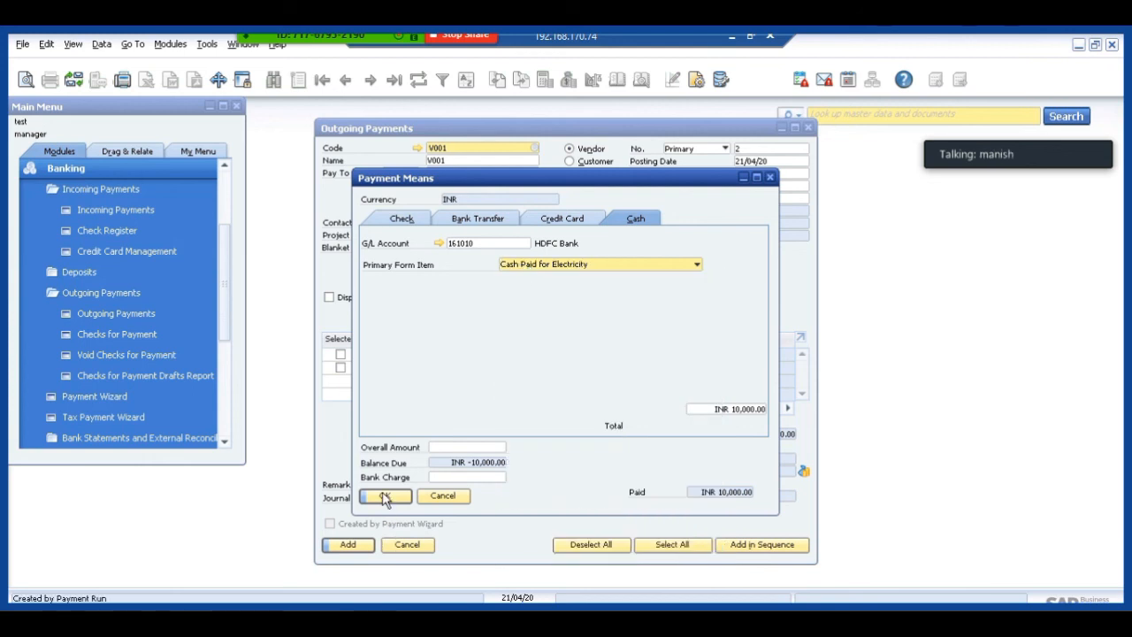
Confirm the payment means, post the outgoing payment to vendor V001 as a payment on account, and close the payment form.
click(385, 497)
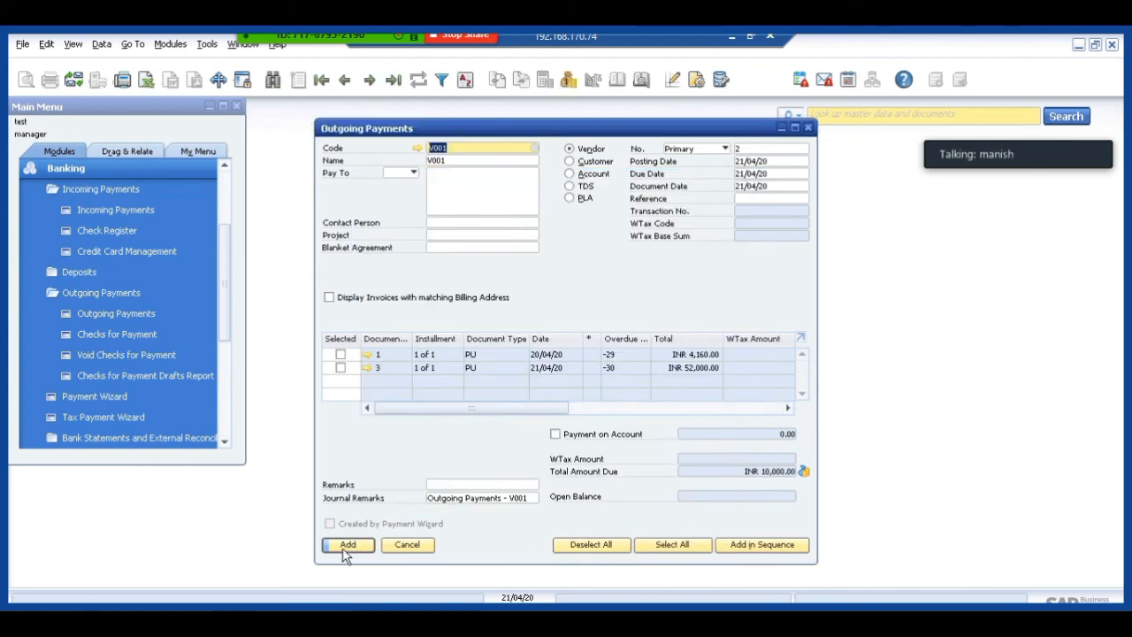
click(345, 546)
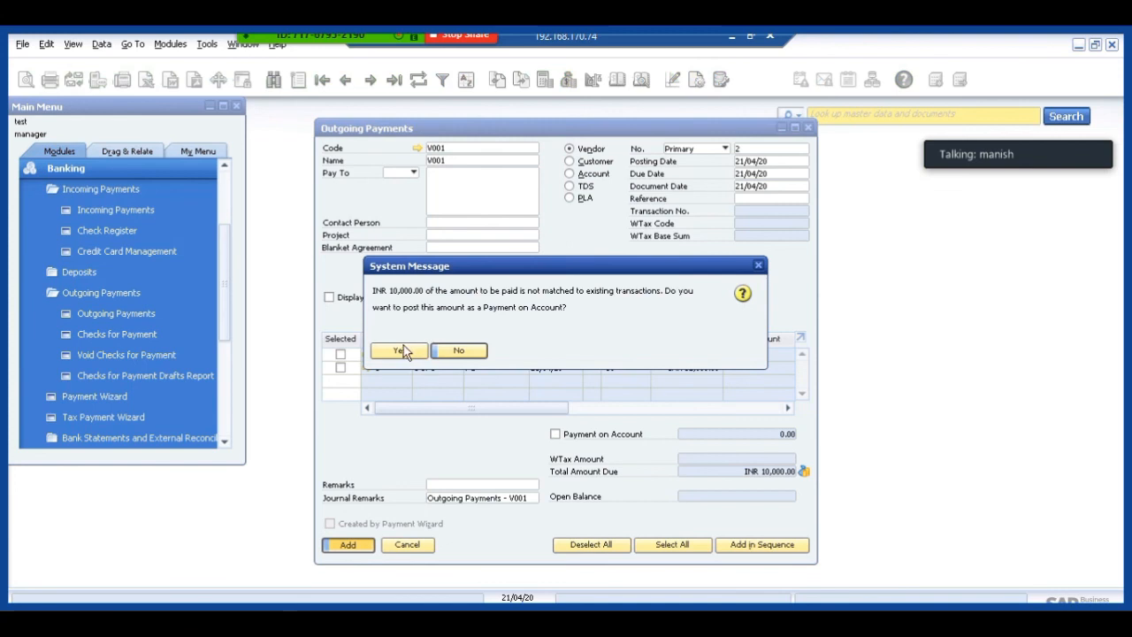
click(399, 351)
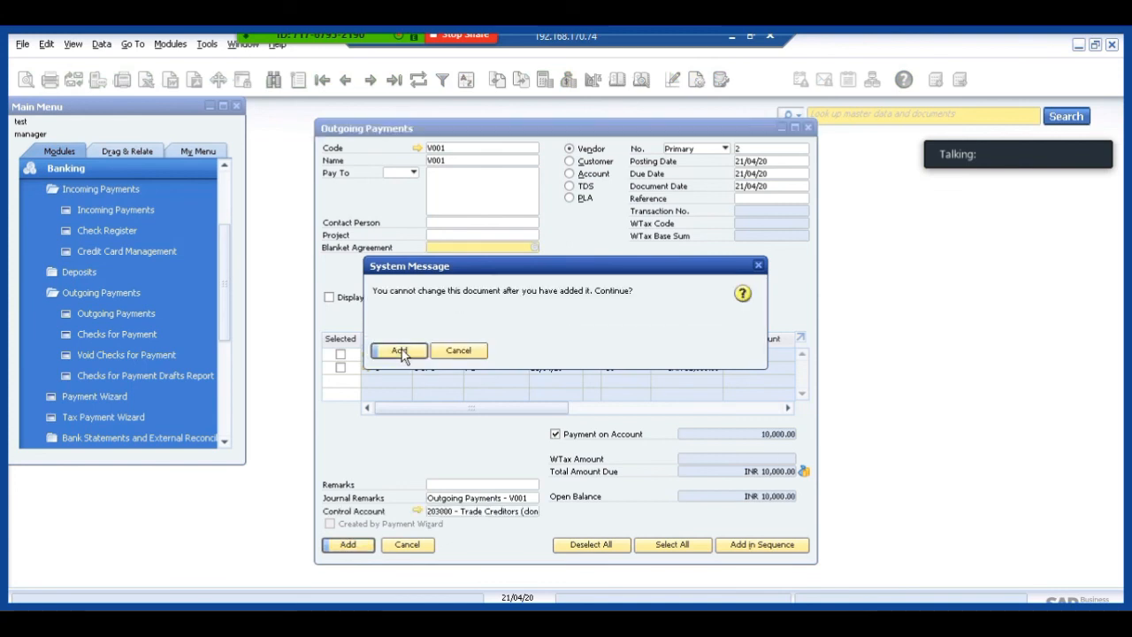
click(400, 351)
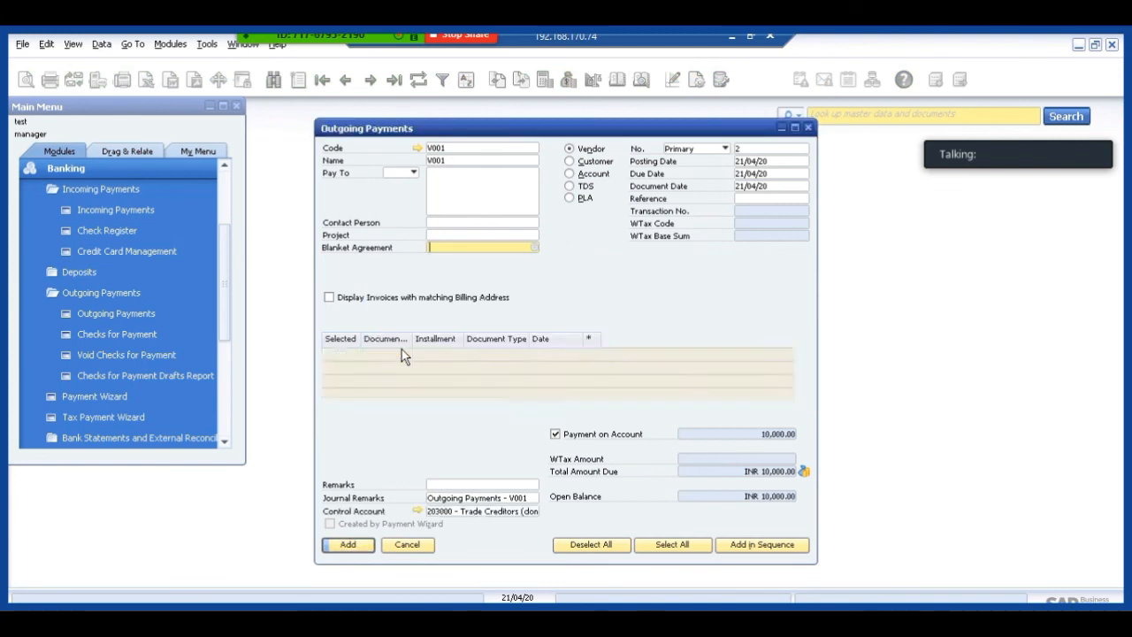
click(407, 544)
Run the Statement of Cash Flows from the Financials reports for 01/01/20 to 31/12/20 and view the report maximized.
scroll(201, 135, up, 2)
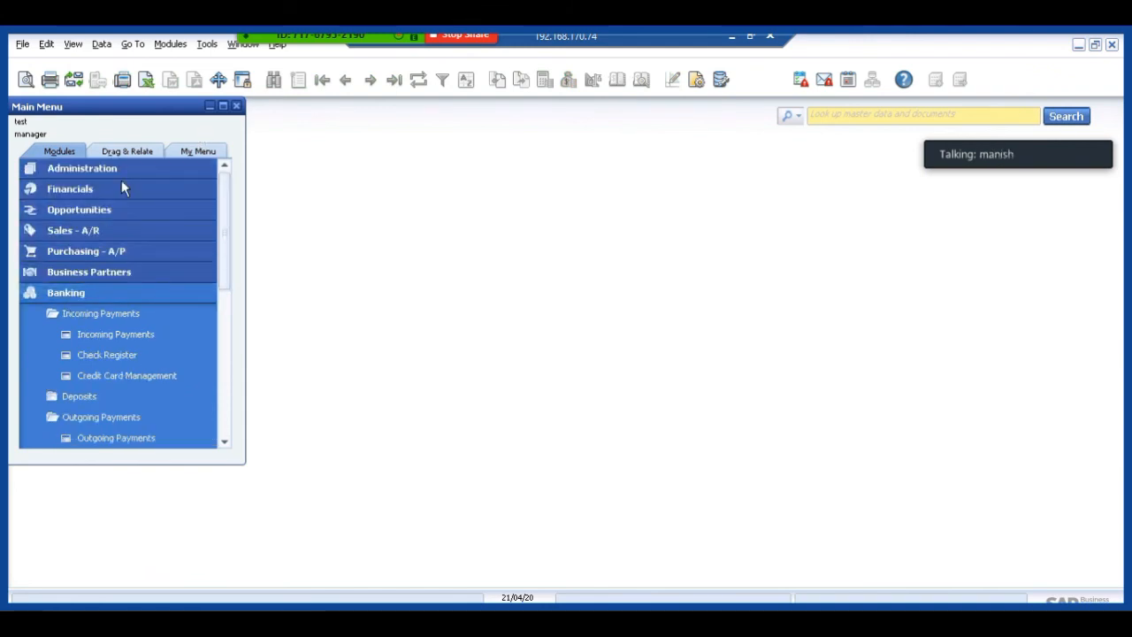
click(78, 188)
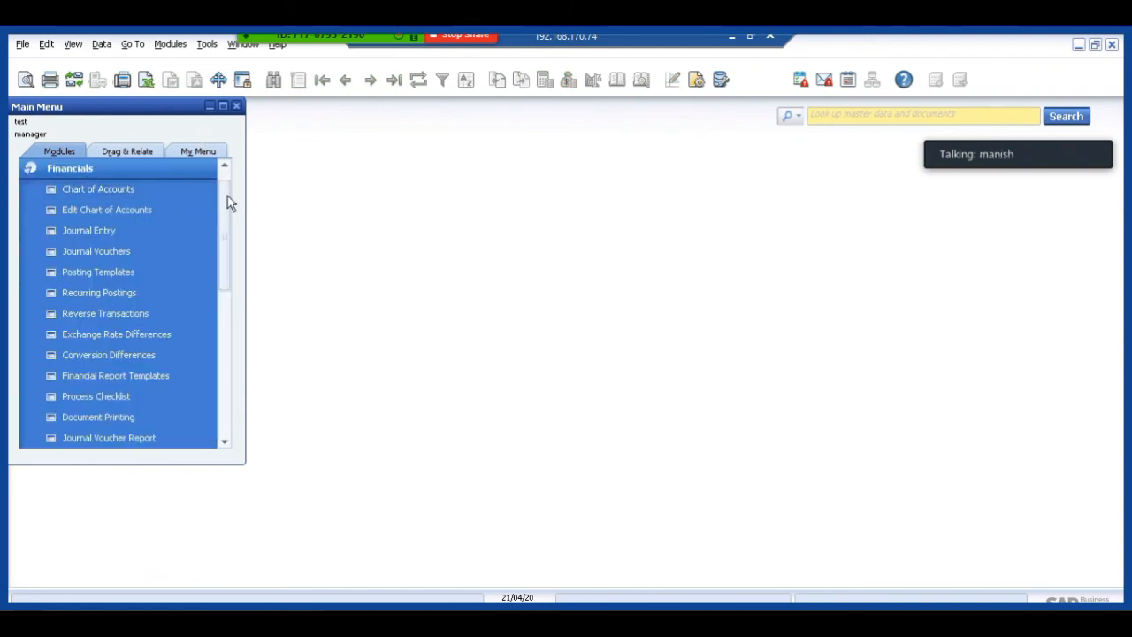
drag(226, 255, 221, 315)
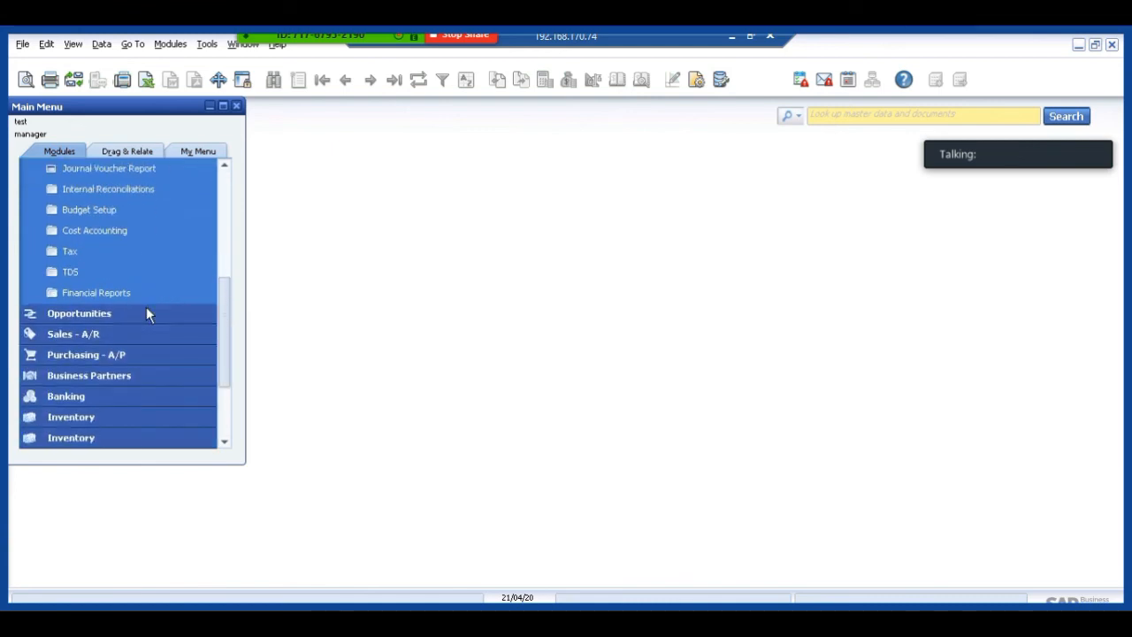
click(142, 312)
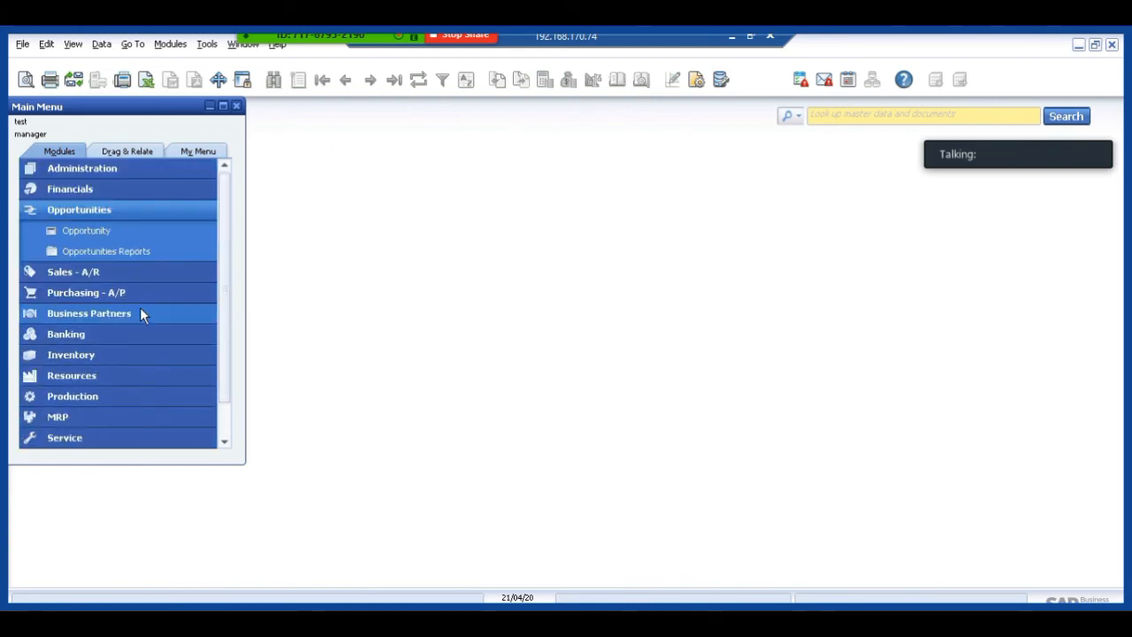
click(100, 193)
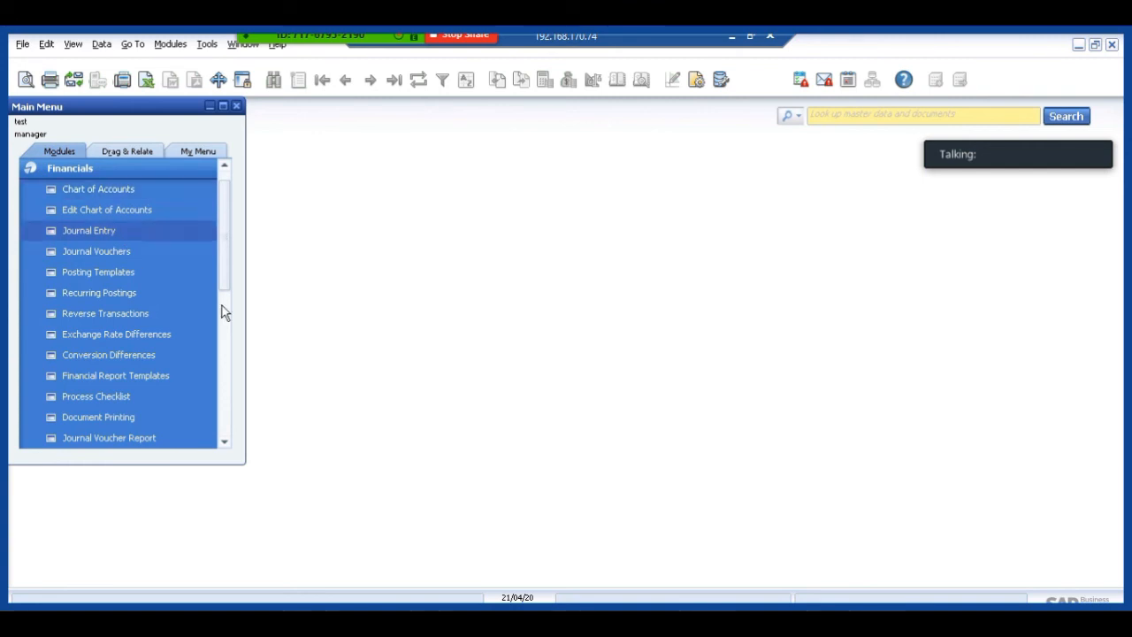
drag(222, 276, 221, 324)
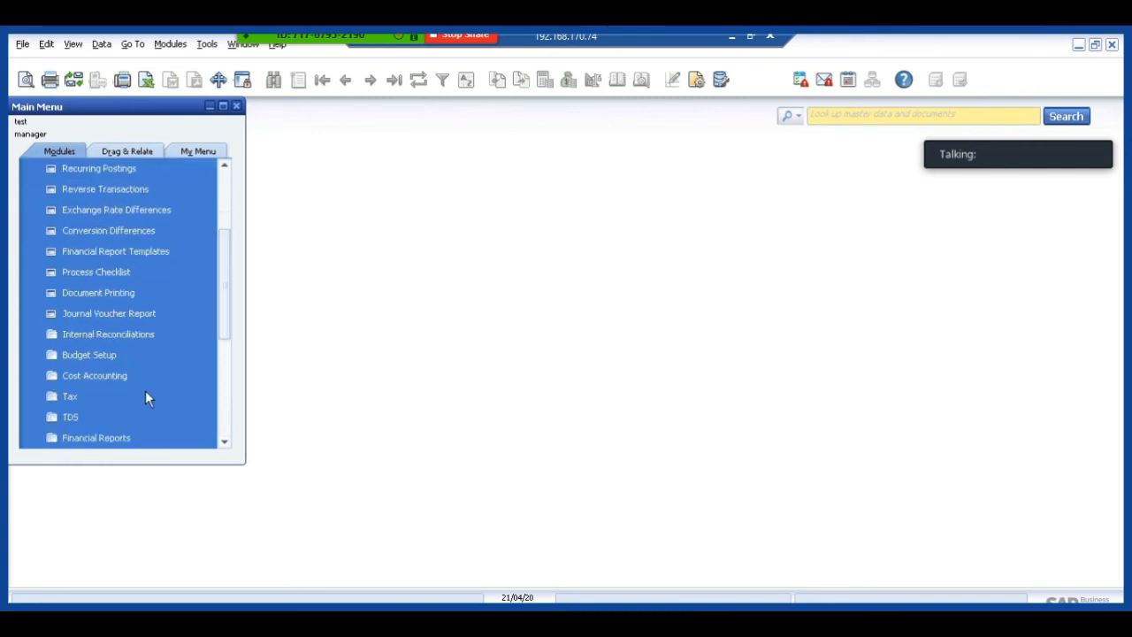
click(133, 432)
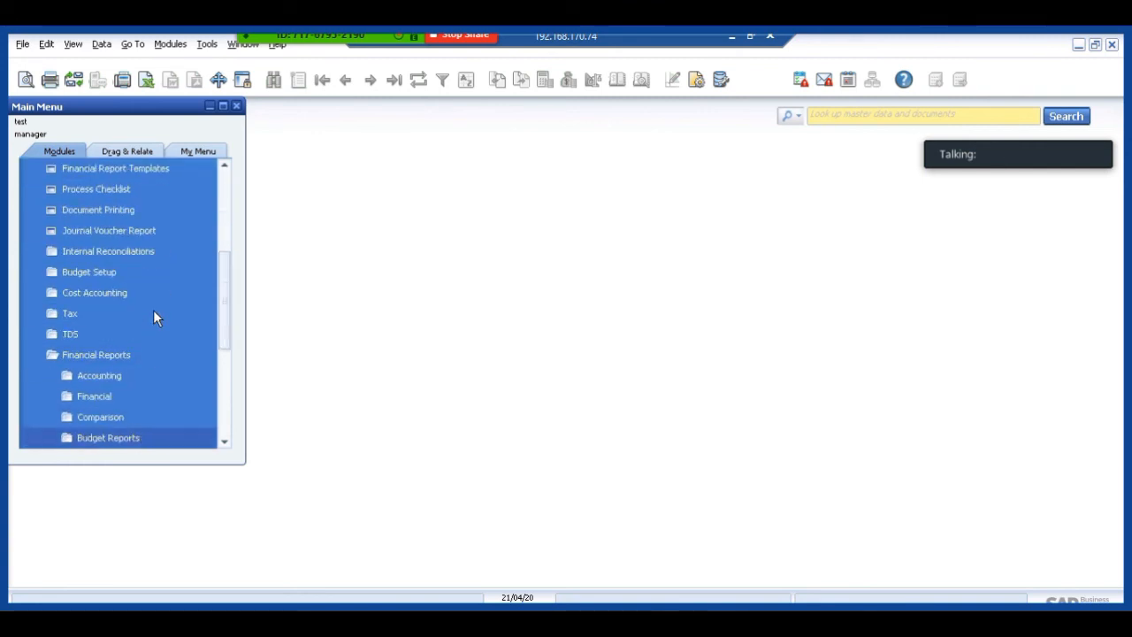
click(115, 398)
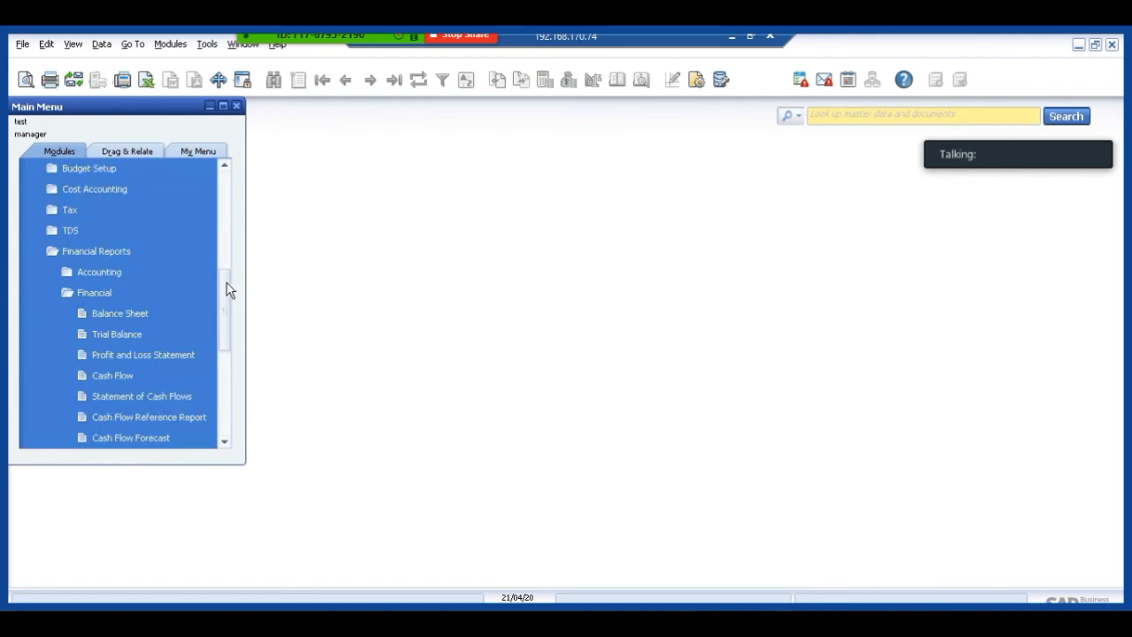
drag(227, 290, 228, 317)
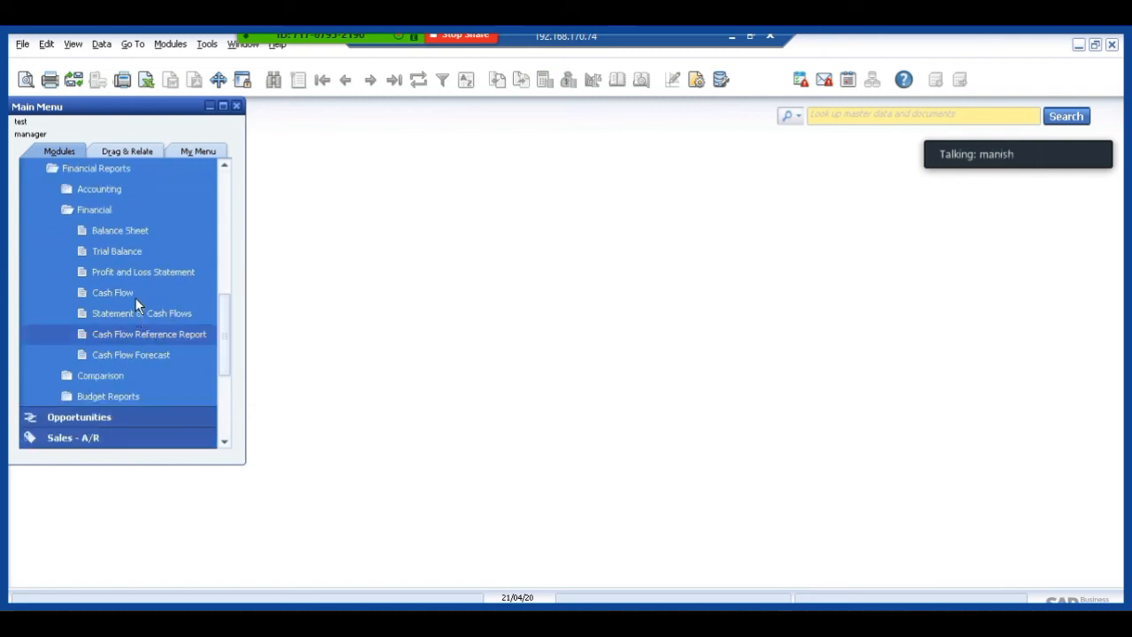
click(135, 313)
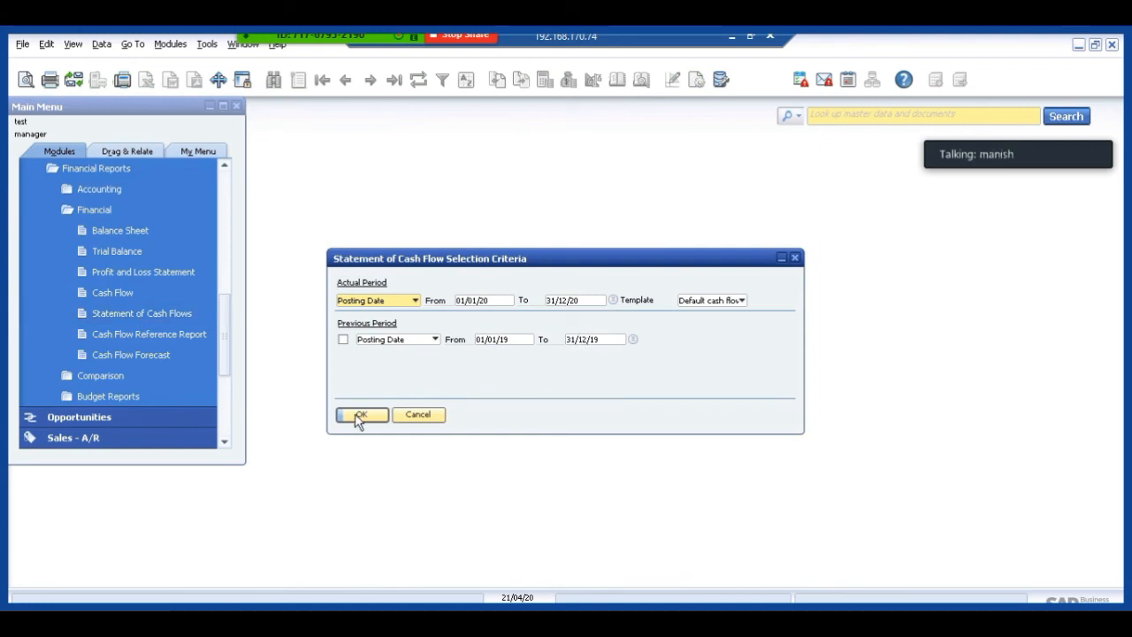
click(358, 417)
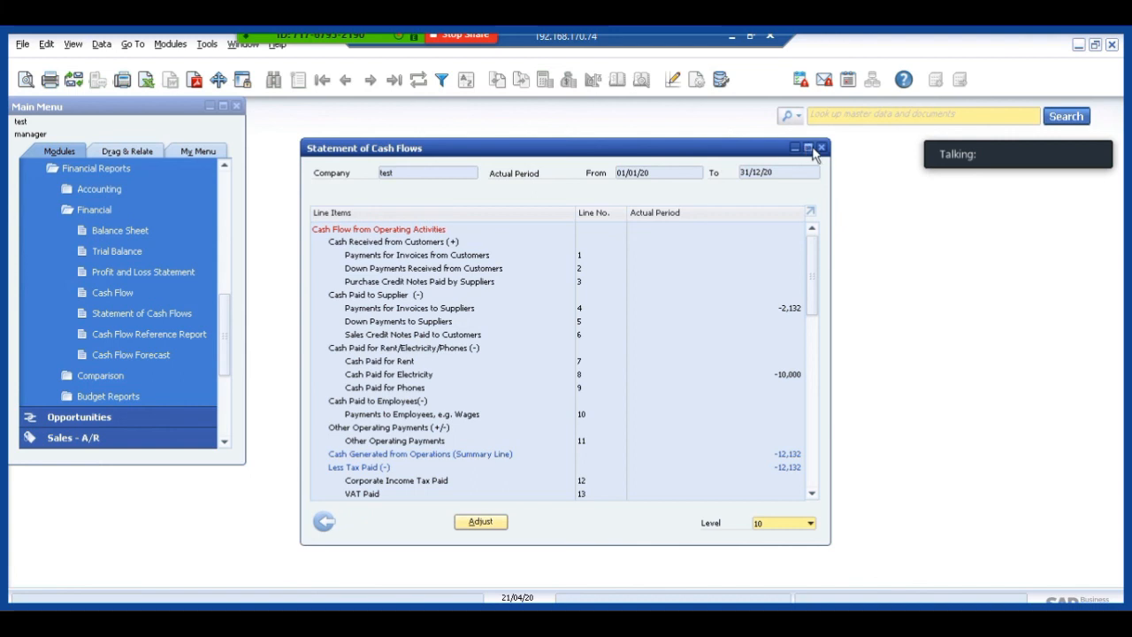
click(808, 148)
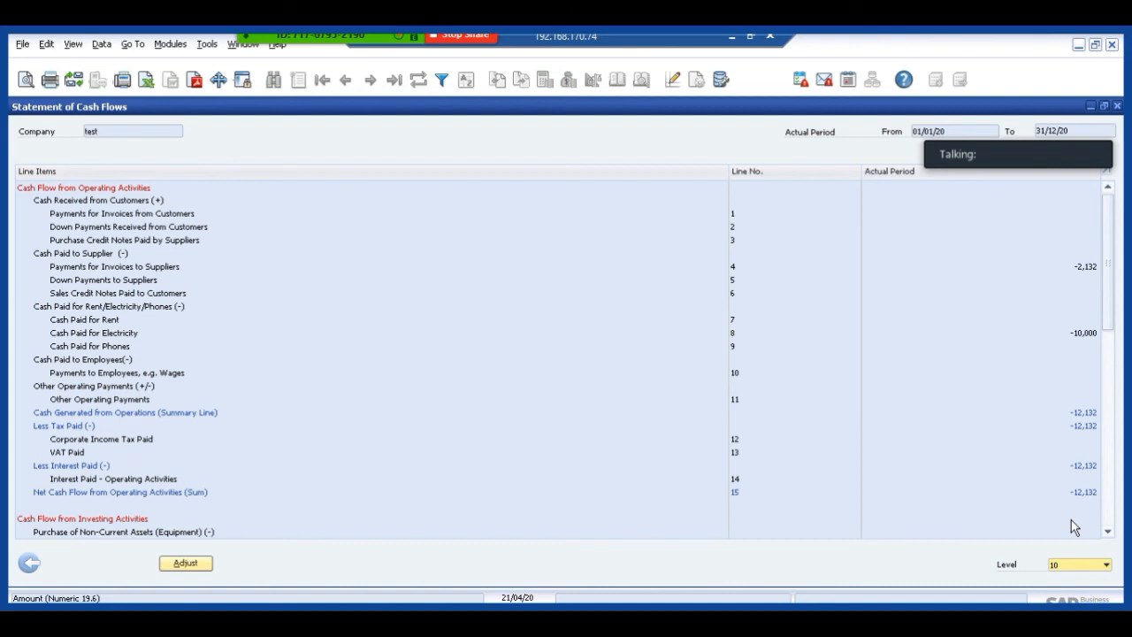
Leave the Statement of Cash Flows report and cancel its selection criteria.
click(135, 46)
click(172, 44)
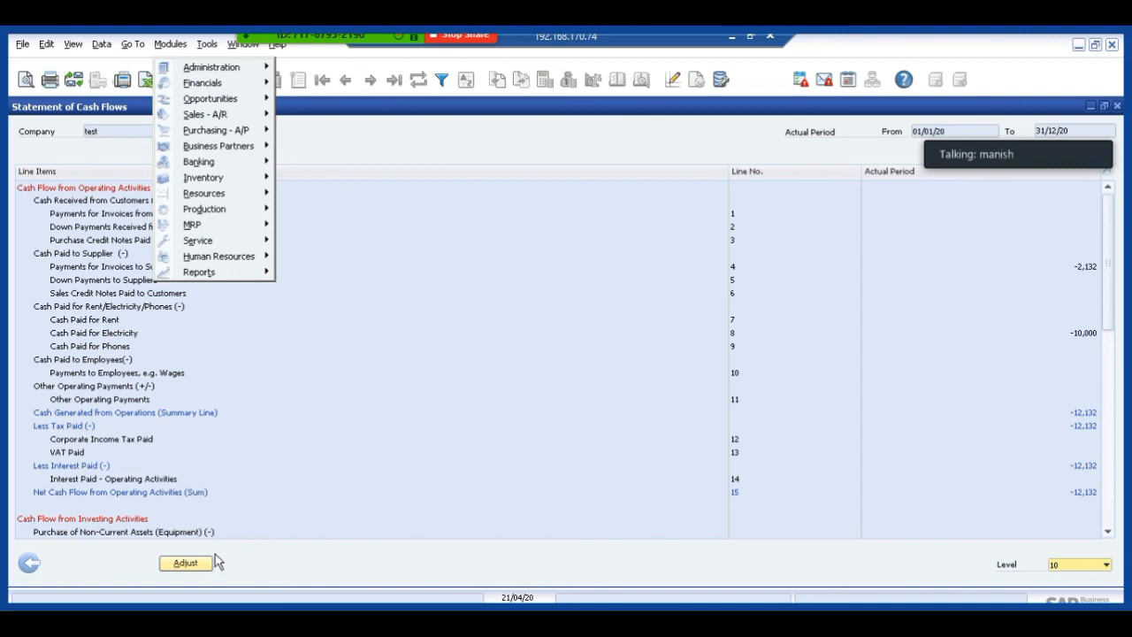
click(29, 566)
click(29, 566)
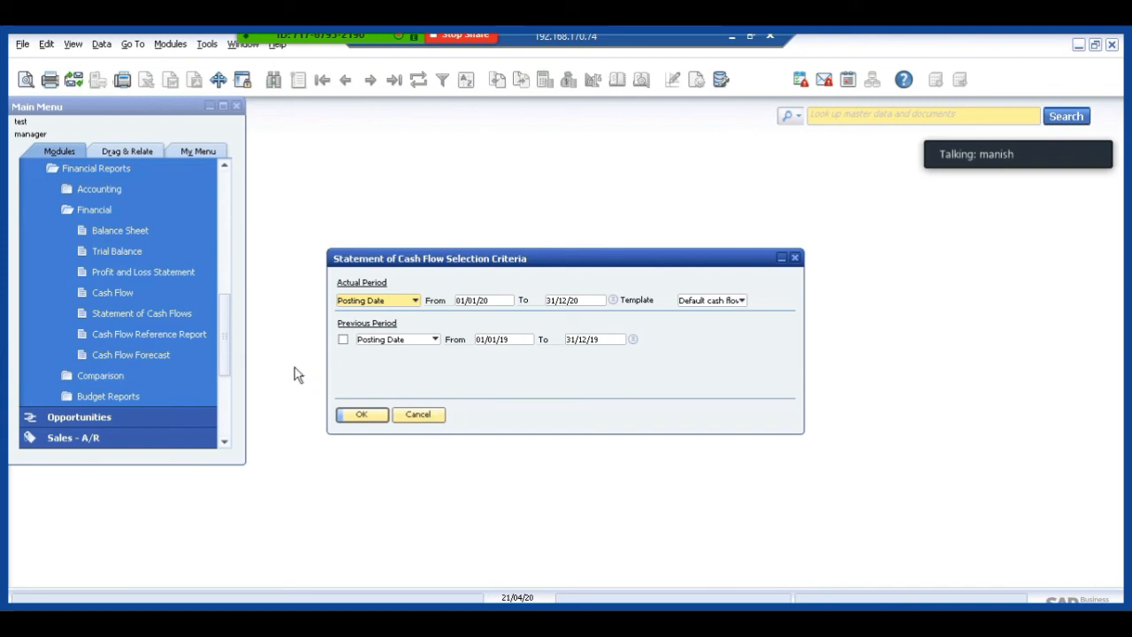
click(416, 415)
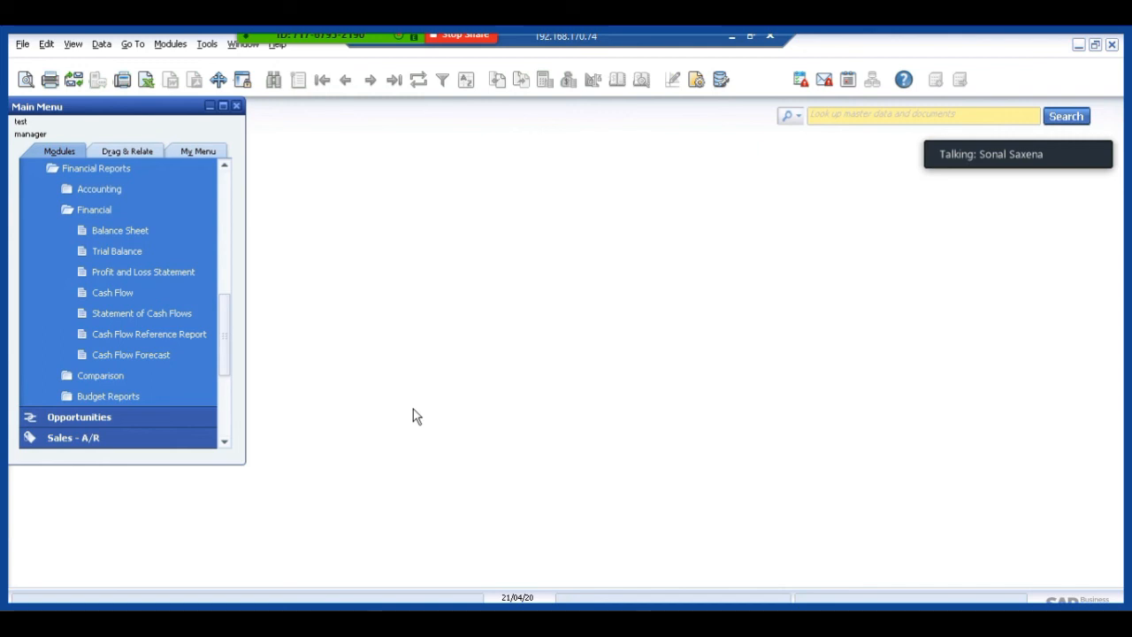
Run the Cash Flow report for 01/04/20 to 30/04/20, expand all its due-date rows for review, and leave the report.
click(116, 289)
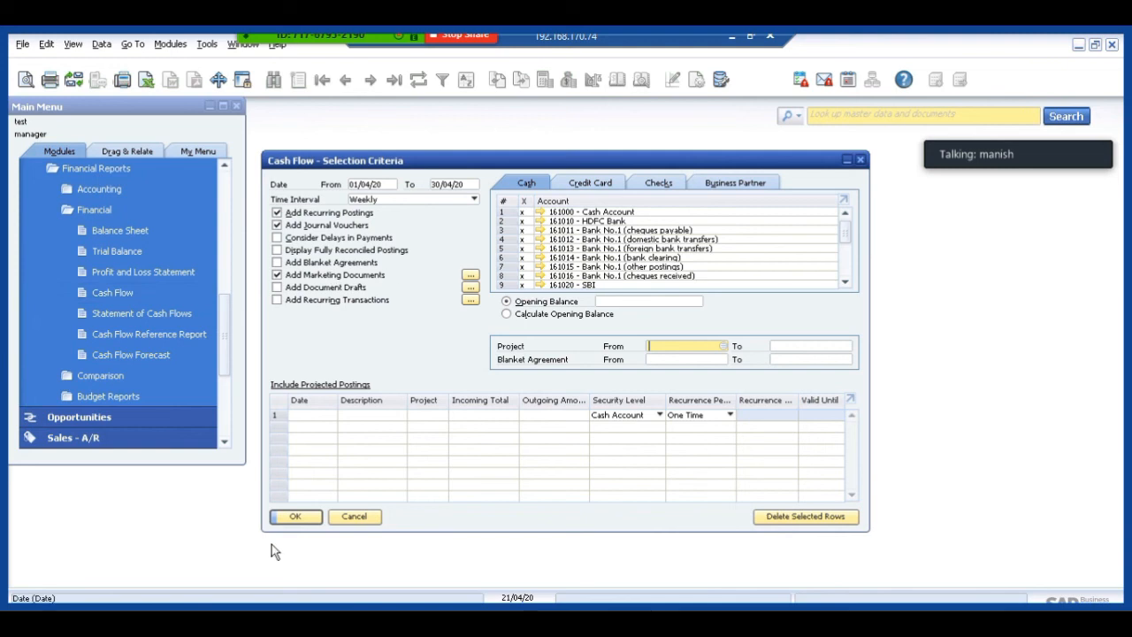
click(294, 517)
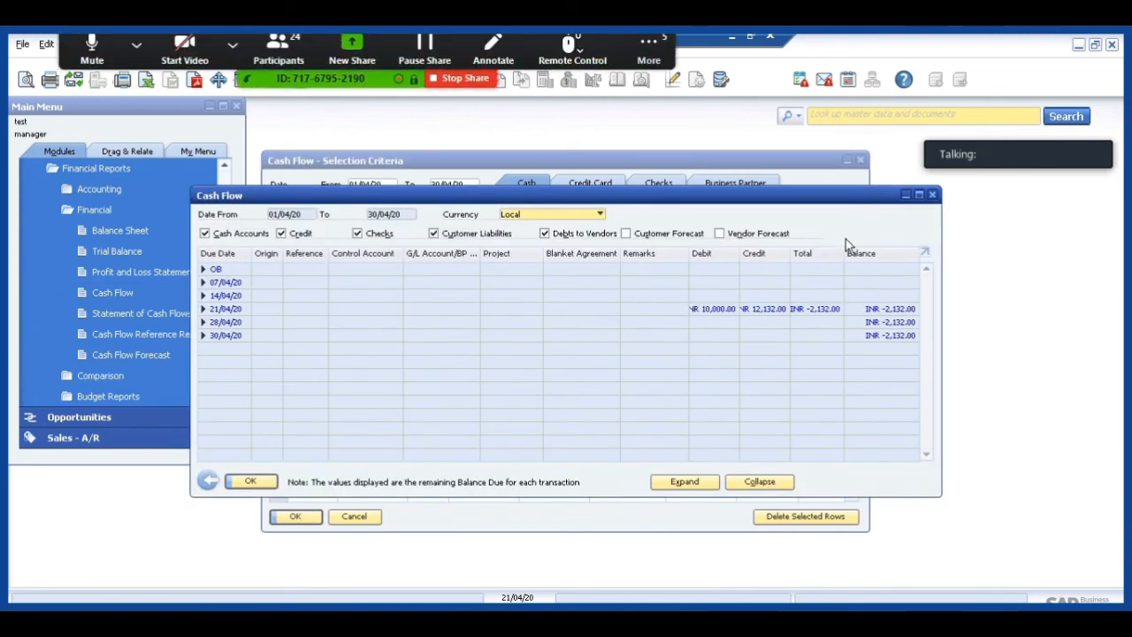
click(920, 196)
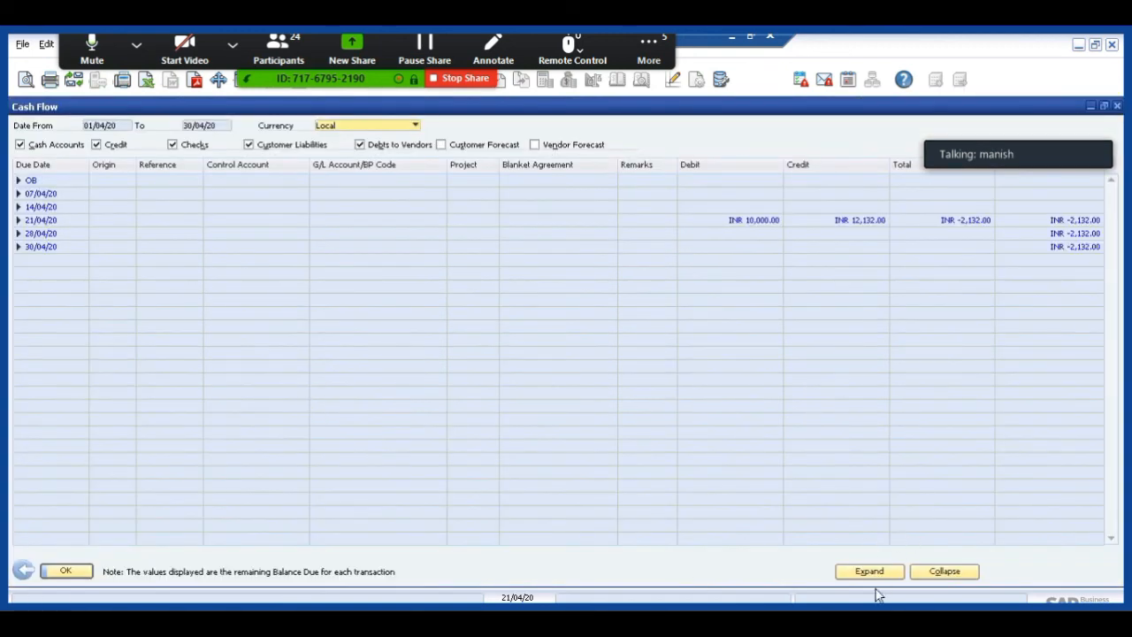
click(872, 570)
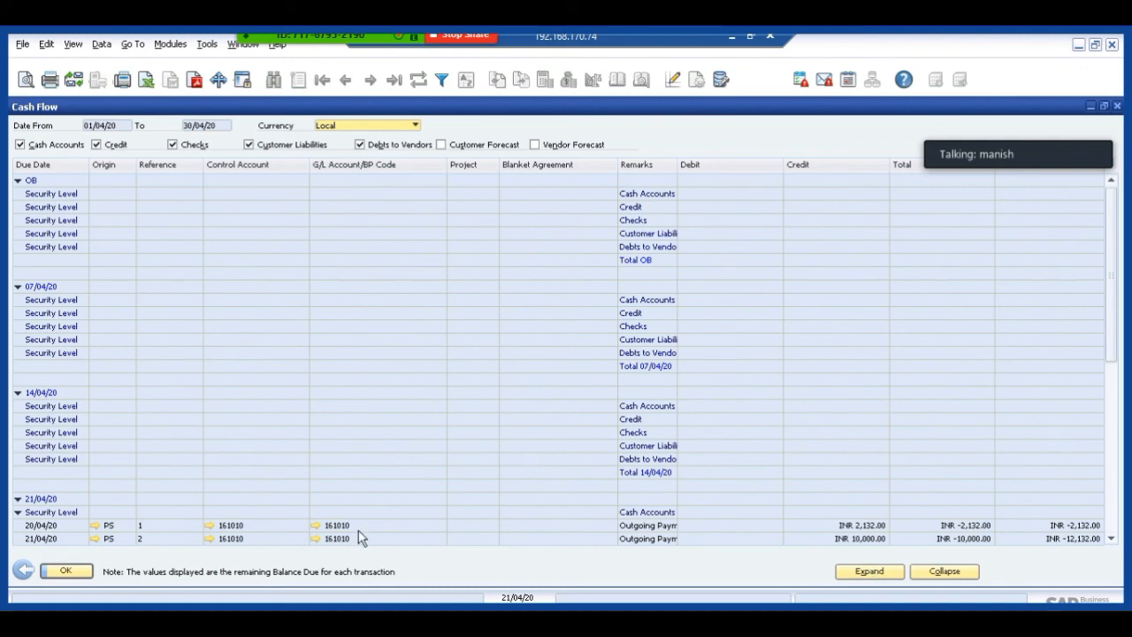
click(23, 570)
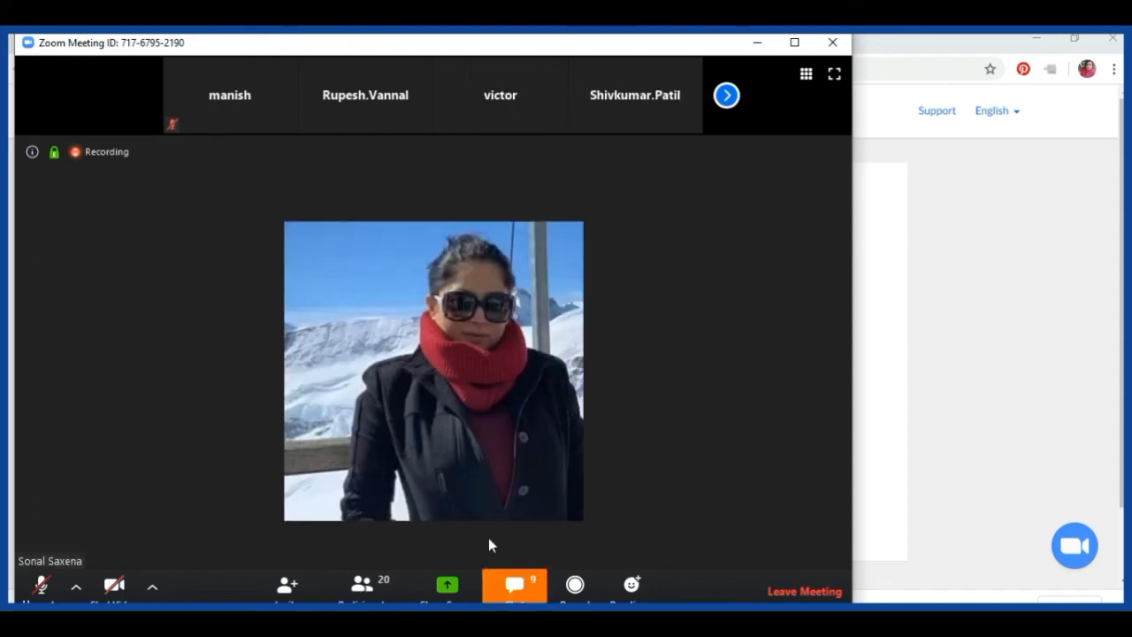
In the Zoom meeting, open the group chat with the message box ready and unmute the first participant in the video strip.
click(515, 585)
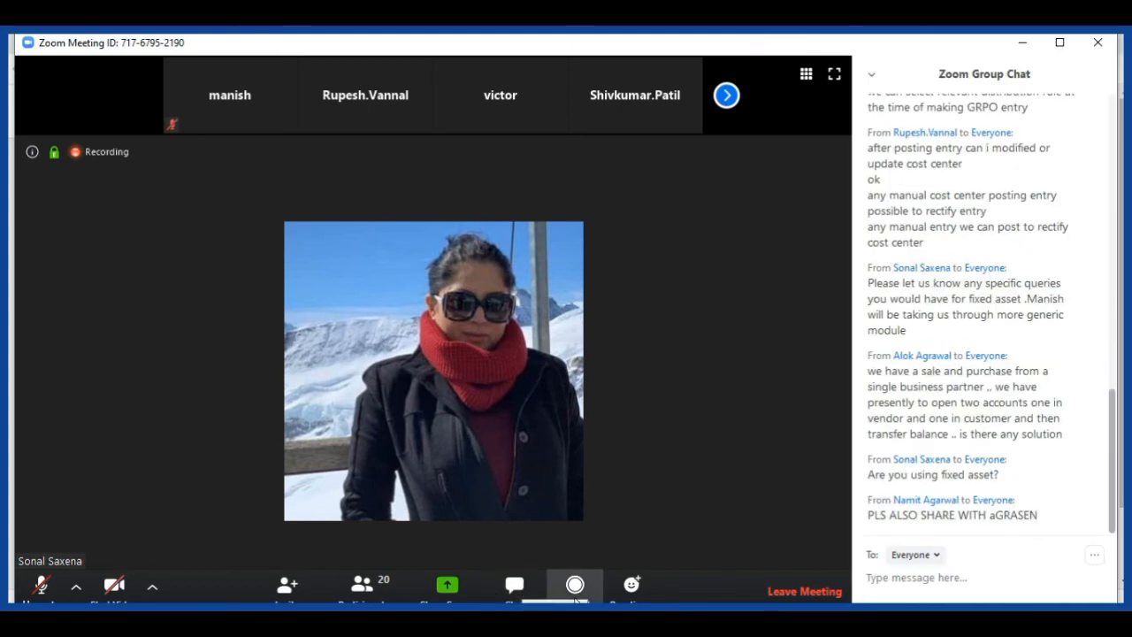
click(908, 584)
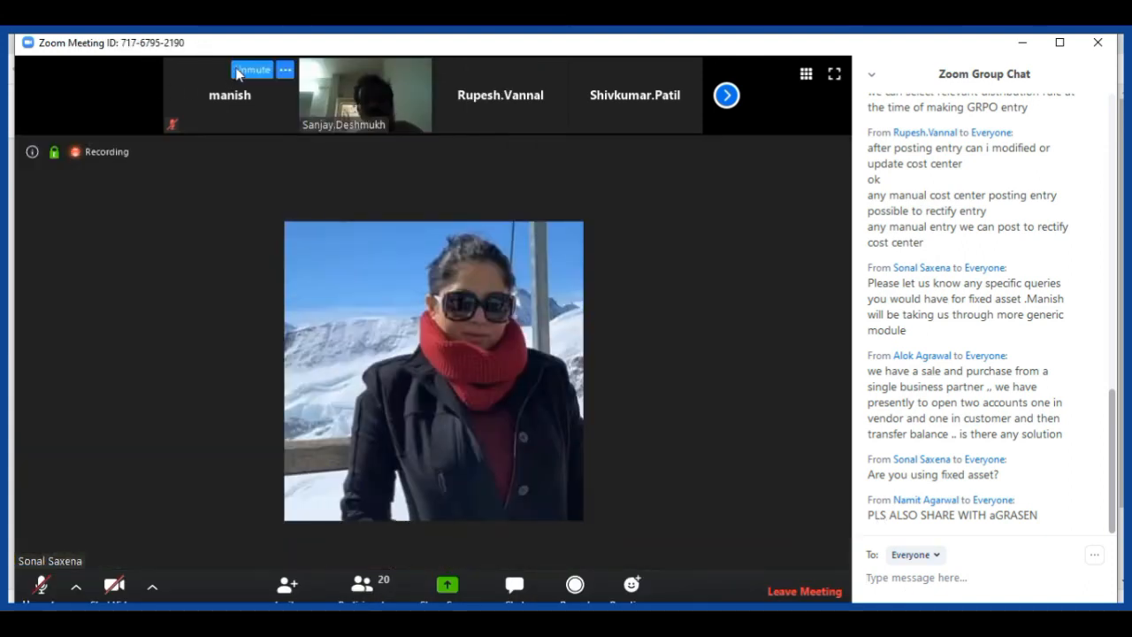
click(239, 72)
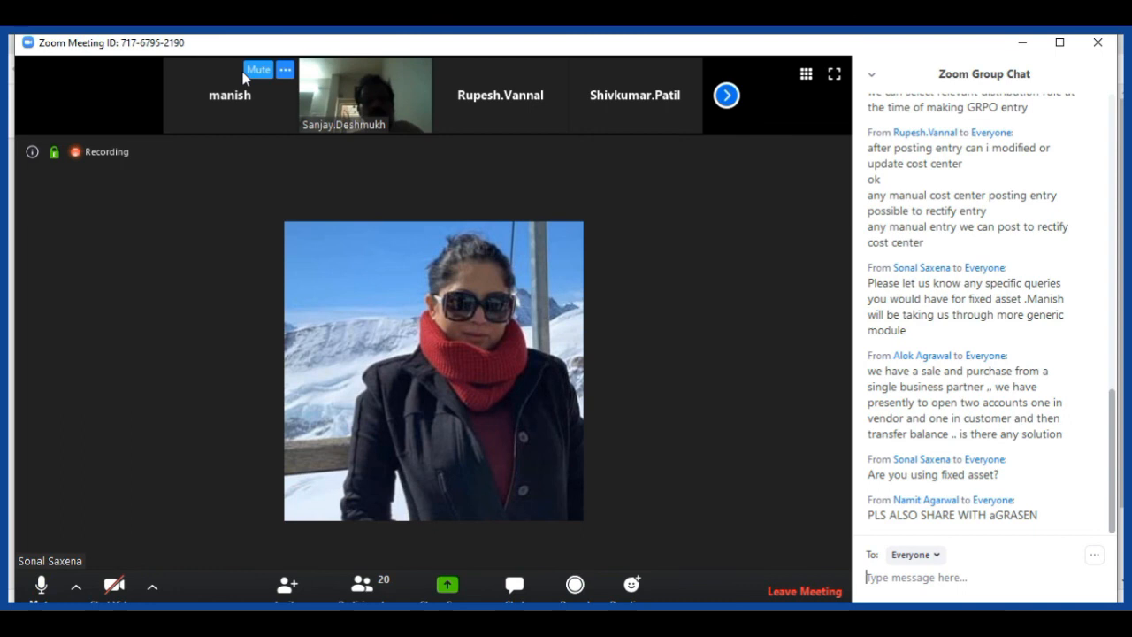